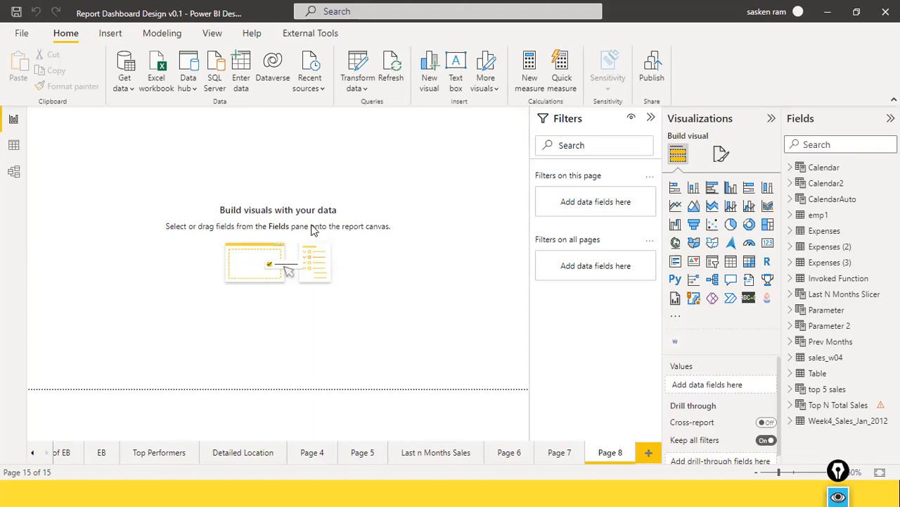
Step: Start a new data connection with Folder as the source type
{"action": "left_click", "coordinate": [125, 67]}
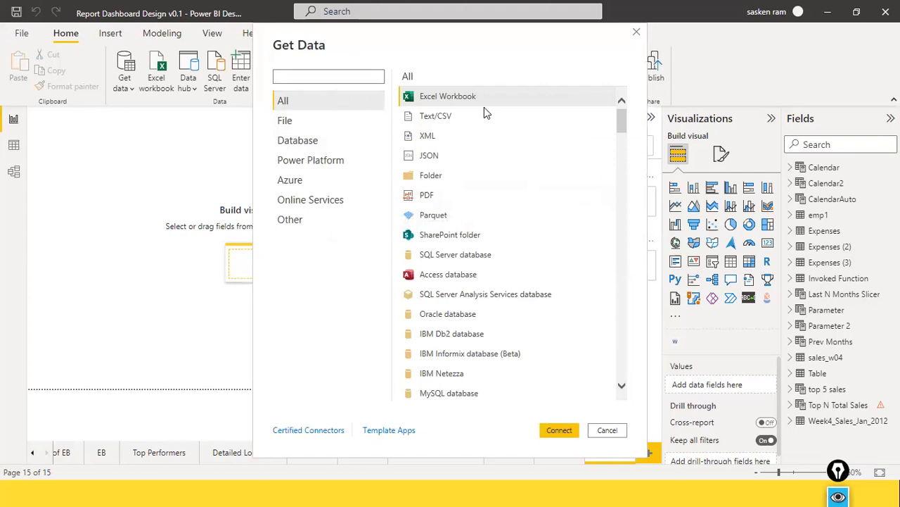
{"action": "left_click", "coordinate": [436, 181]}
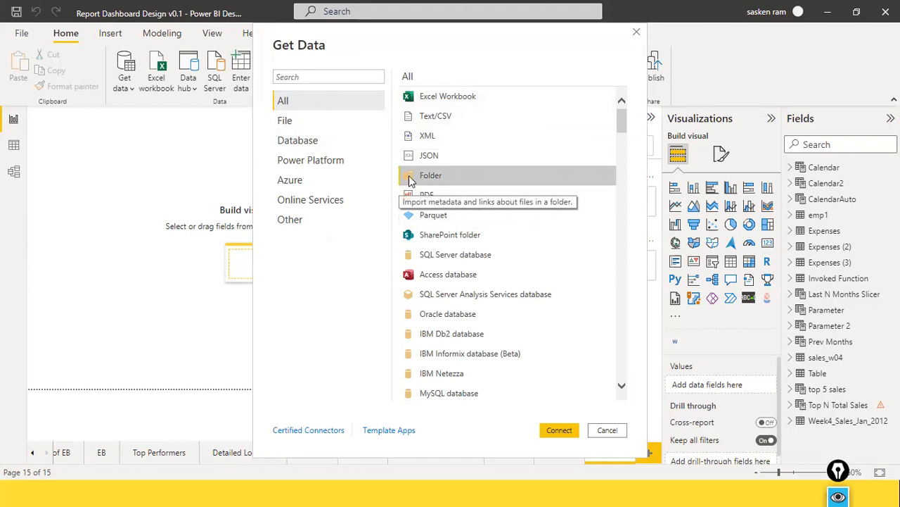
{"action": "left_click", "coordinate": [552, 433]}
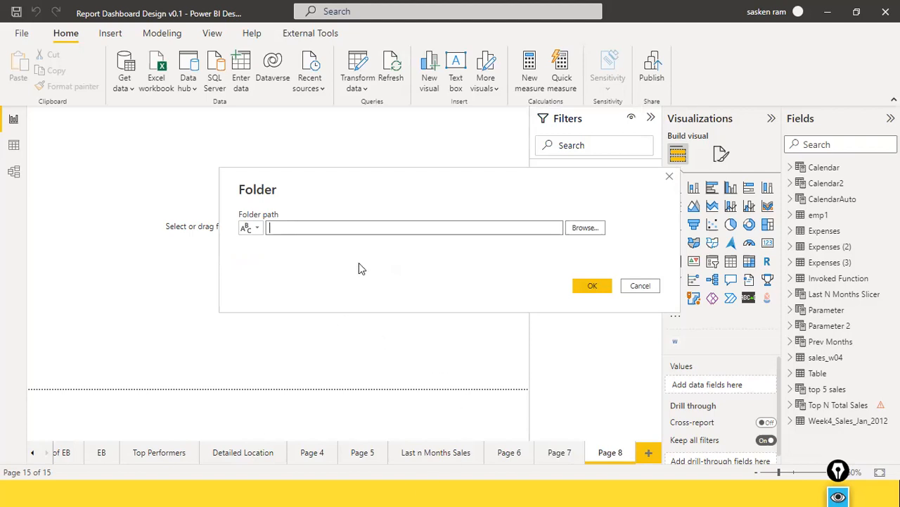
Step: Switch to File Explorer and open the NCDailysales folder on Local Disk (D:)
{"action": "key", "text": "super"}
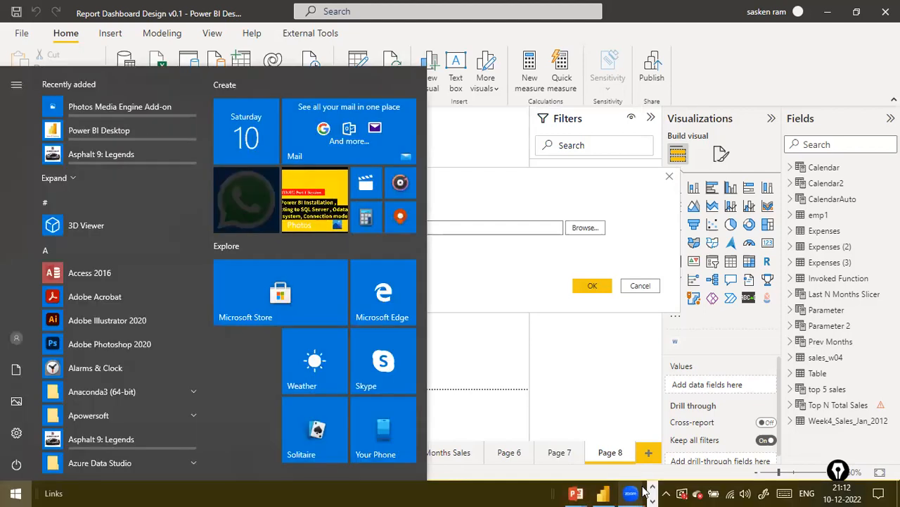
{"action": "right_click", "coordinate": [167, 484]}
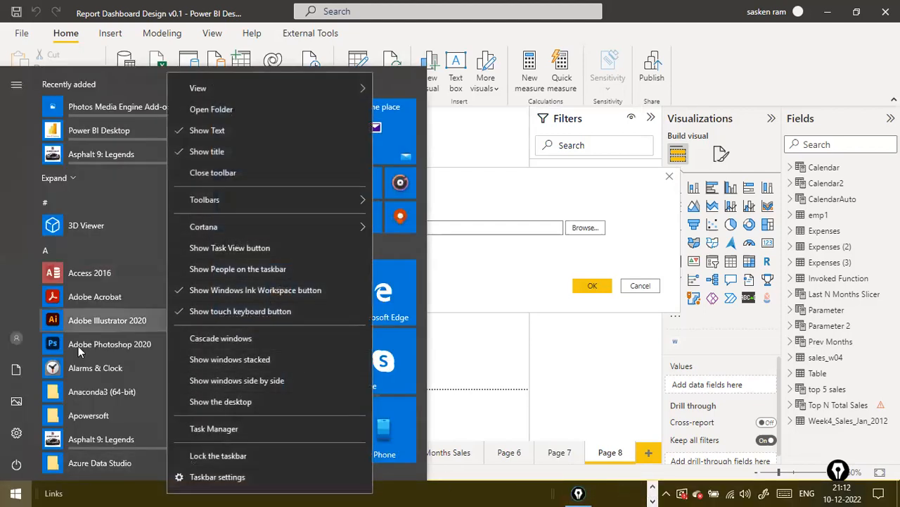
{"action": "key", "text": "super"}
{"action": "key", "text": "super"}
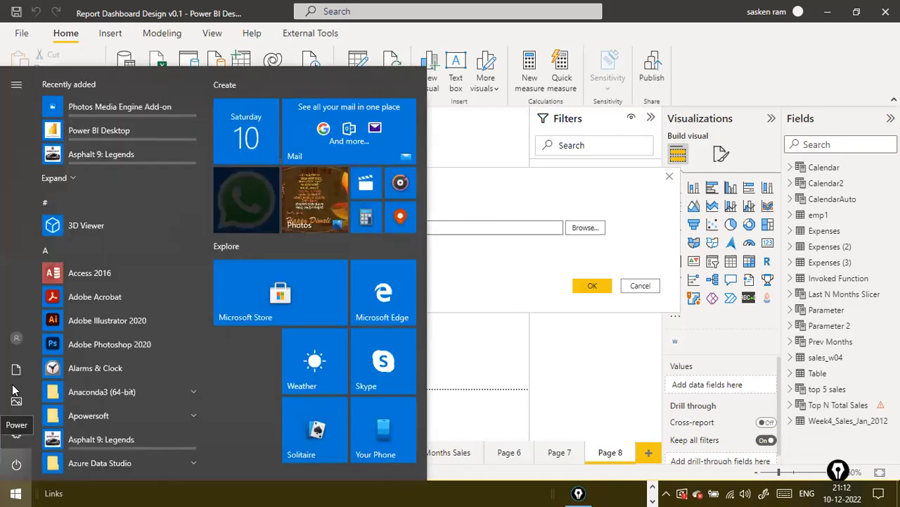
{"action": "key", "text": "super"}
{"action": "type", "text": "fol"}
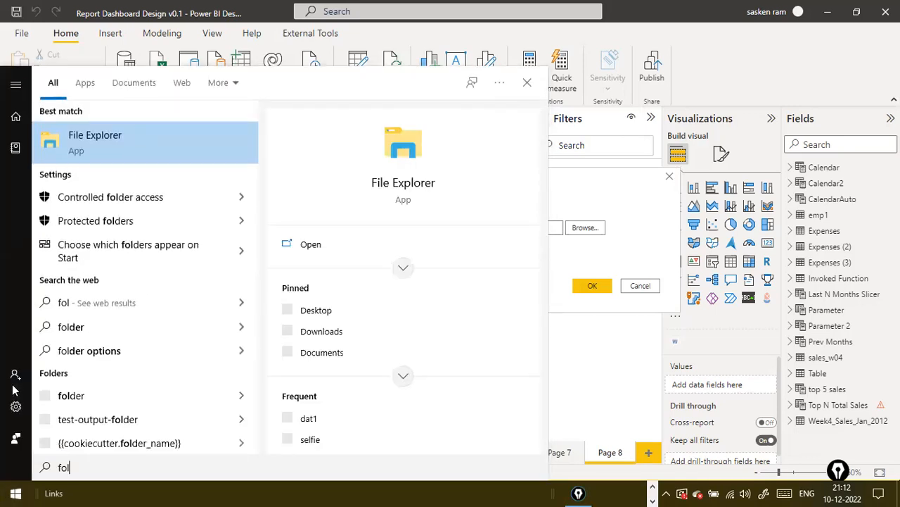
{"action": "left_click", "coordinate": [125, 144]}
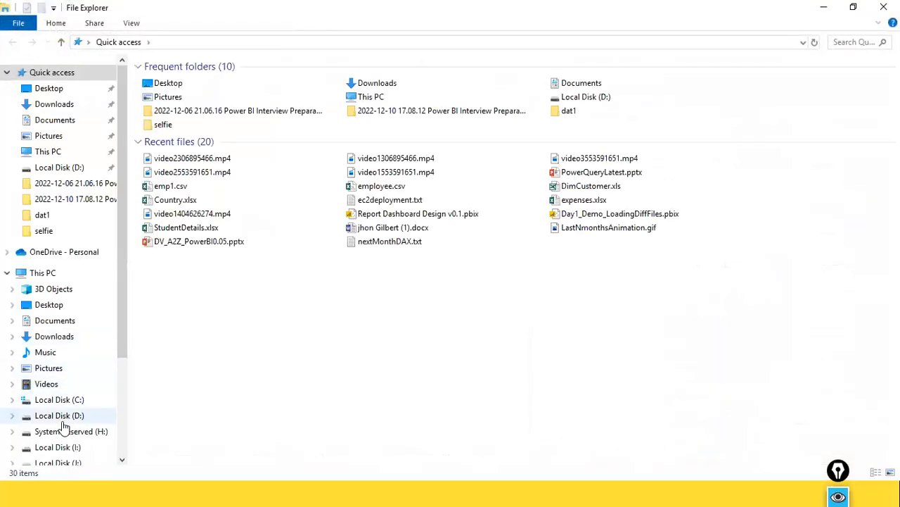
{"action": "left_click", "coordinate": [61, 417]}
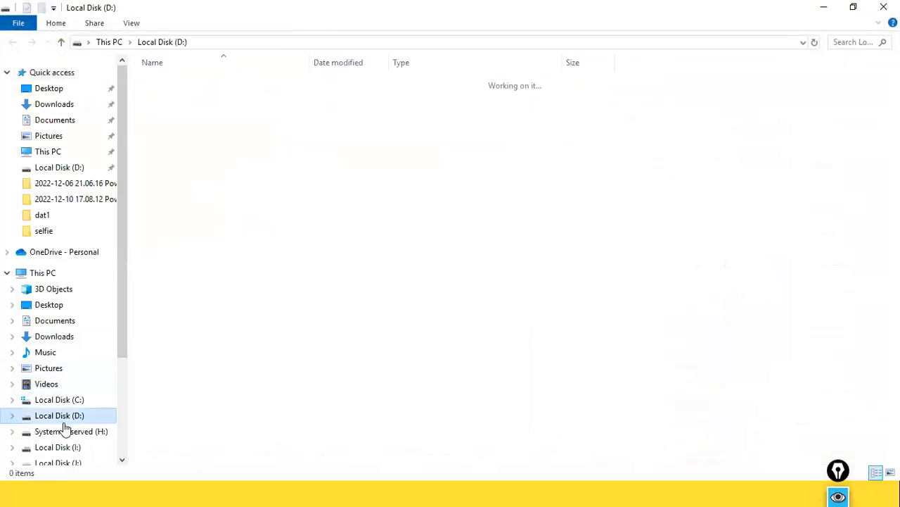
{"action": "left_click", "coordinate": [176, 360]}
{"action": "key", "text": "n"}
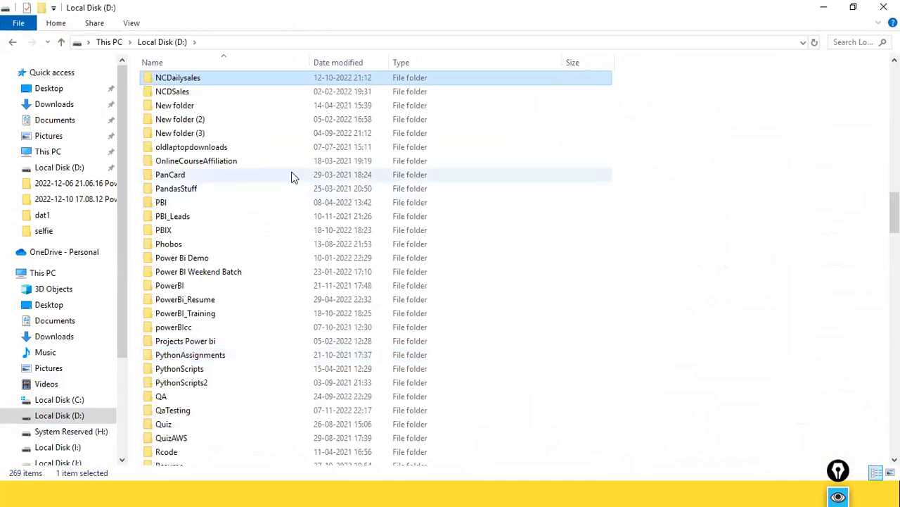
{"action": "double_click", "coordinate": [177, 79]}
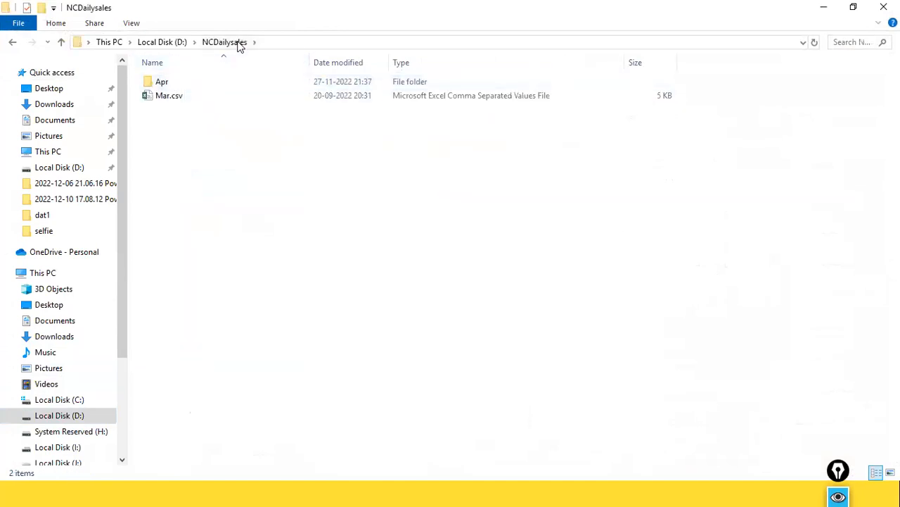
Step: Copy this folder's path and connect the Power BI Desktop folder source to D:\NCDailysales
{"action": "left_click", "coordinate": [271, 43]}
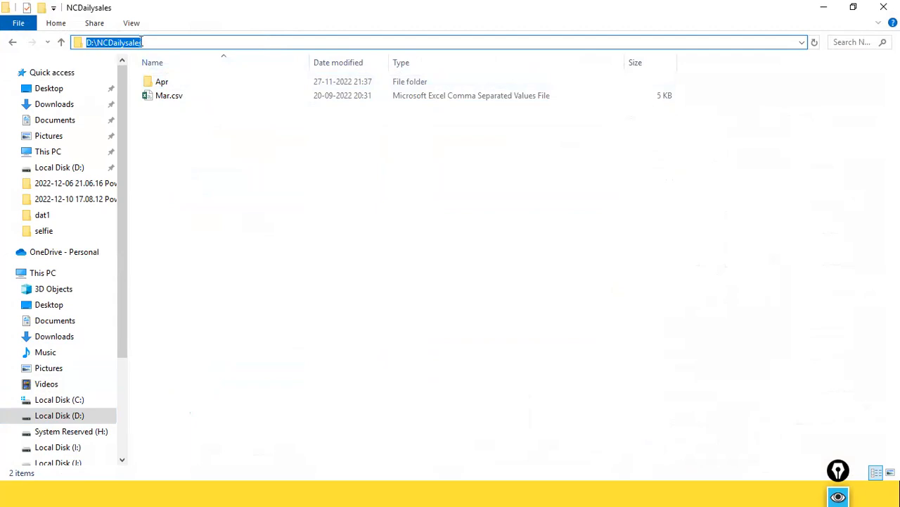
{"action": "right_click", "coordinate": [150, 44]}
{"action": "left_click", "coordinate": [180, 83]}
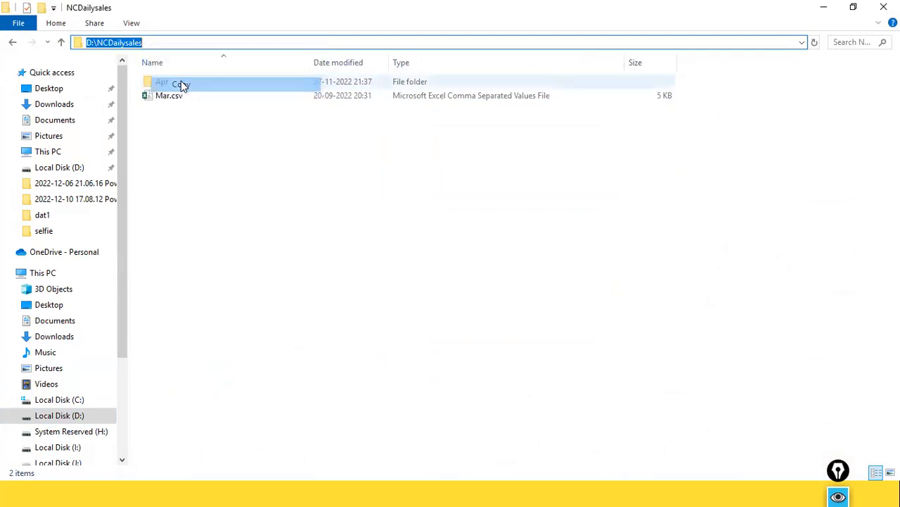
{"action": "key", "text": "alt+Tab"}
{"action": "left_click", "coordinate": [319, 221]}
{"action": "right_click", "coordinate": [318, 221]}
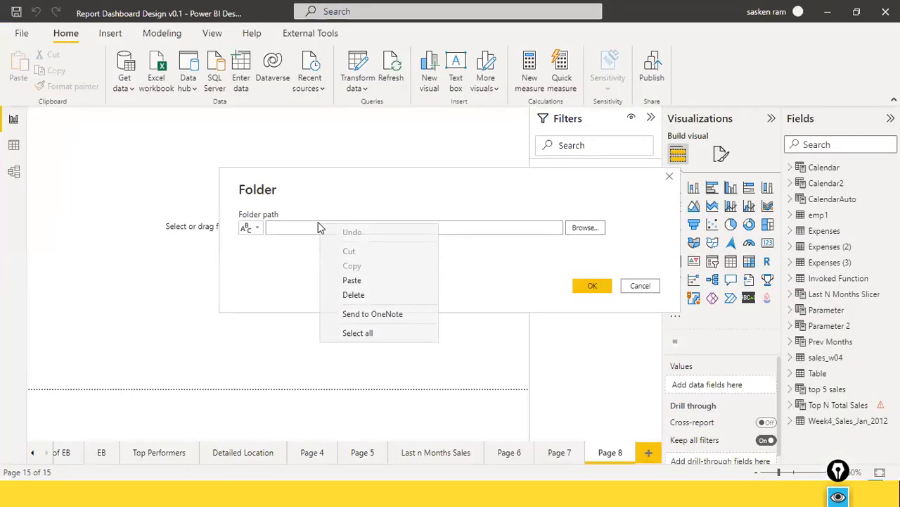
{"action": "left_click", "coordinate": [352, 281]}
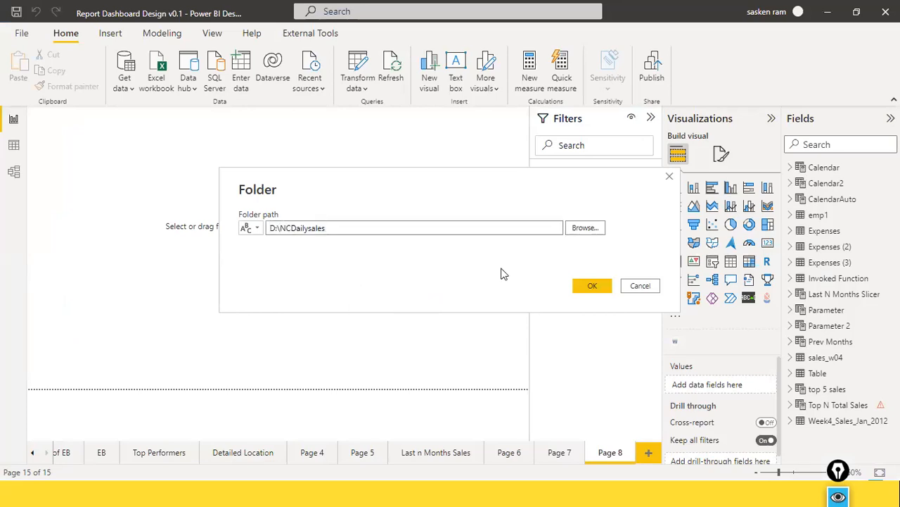
{"action": "left_click", "coordinate": [602, 291]}
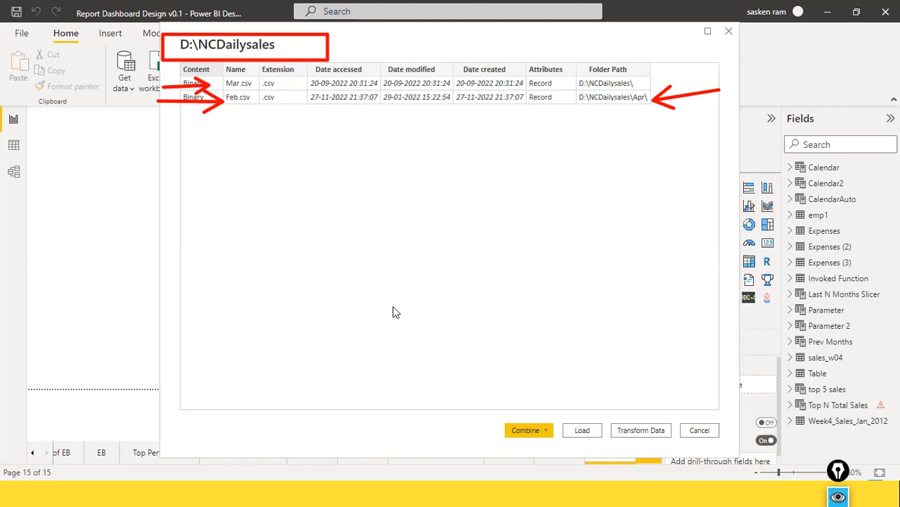
{"action": "left_click_drag", "start_coordinate": [513, 367], "coordinate": [521, 409]}
{"action": "left_click_drag", "start_coordinate": [590, 378], "coordinate": [591, 411]}
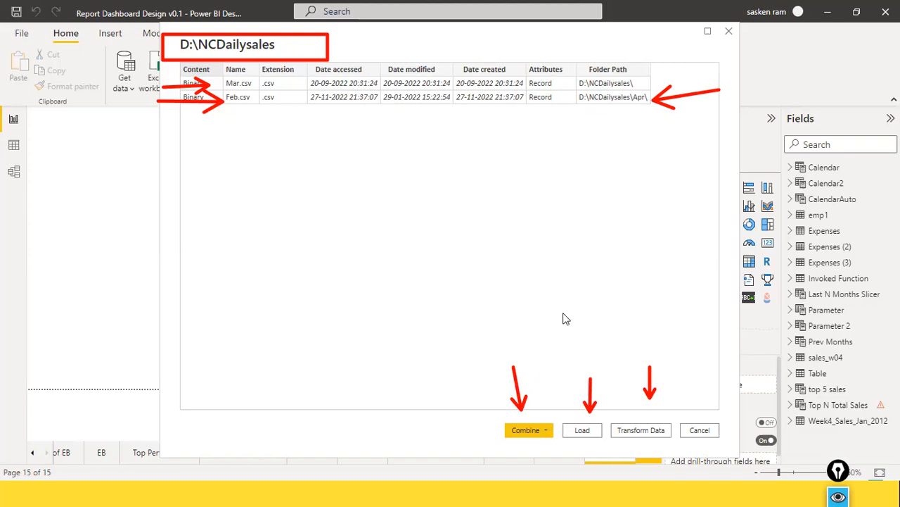
{"action": "left_click", "coordinate": [544, 430]}
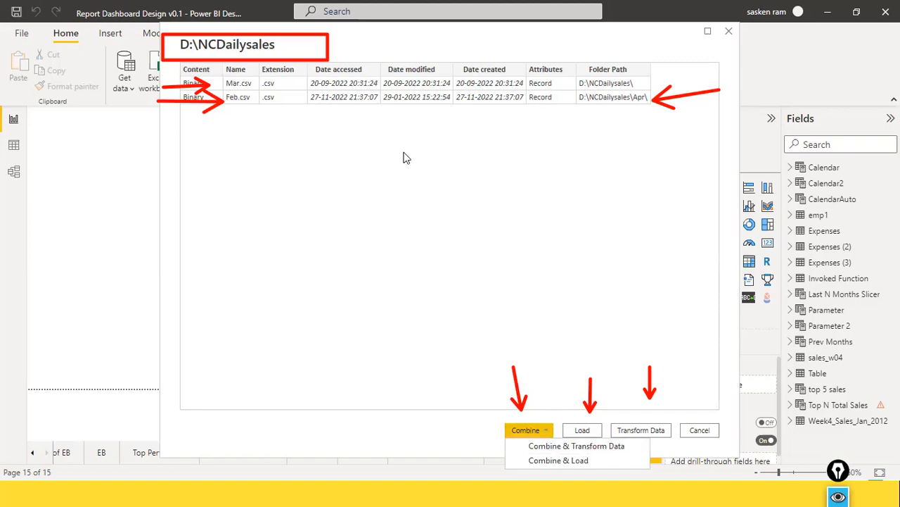
{"action": "left_click", "coordinate": [563, 460]}
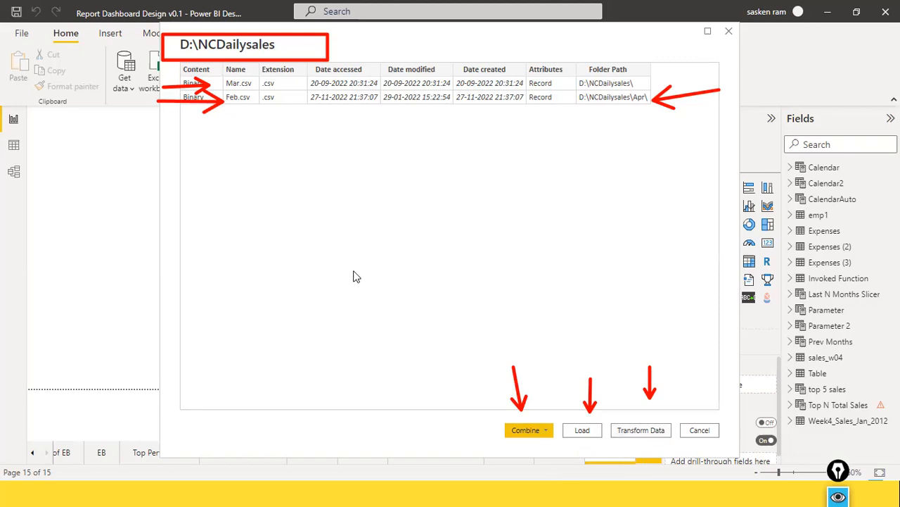
{"action": "left_click", "coordinate": [543, 434]}
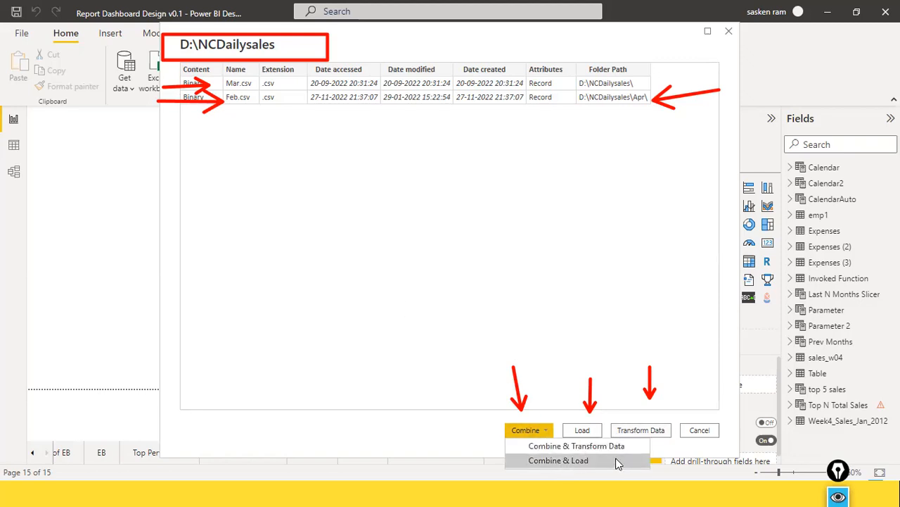
{"action": "key", "text": "ctrl+shift+6"}
{"action": "left_click", "coordinate": [640, 336]}
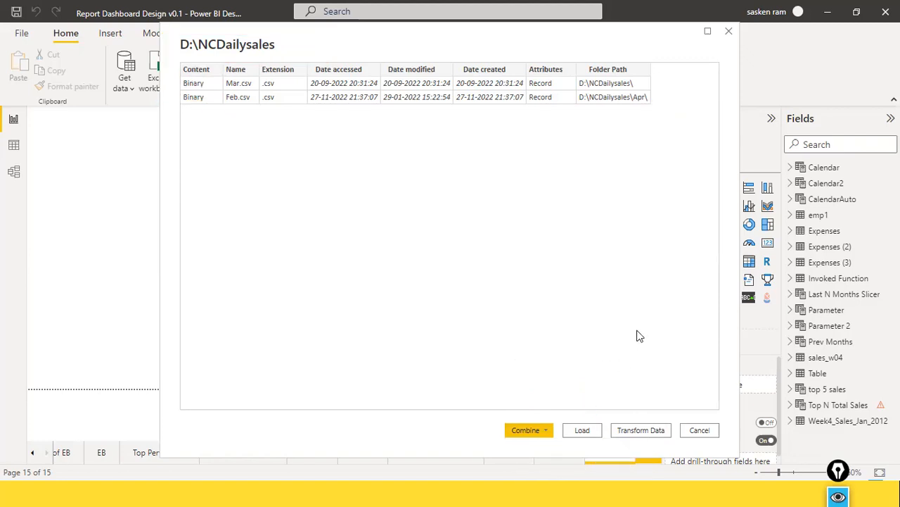
Step: Load the folder's file list into the model and open the NCDailysales query in Power Query Editor
{"action": "left_click", "coordinate": [583, 436]}
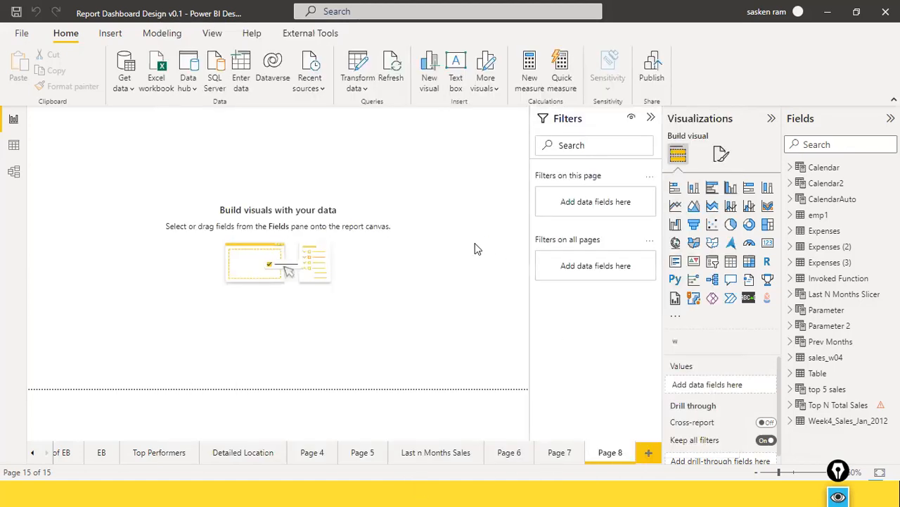
{"action": "left_click", "coordinate": [517, 120]}
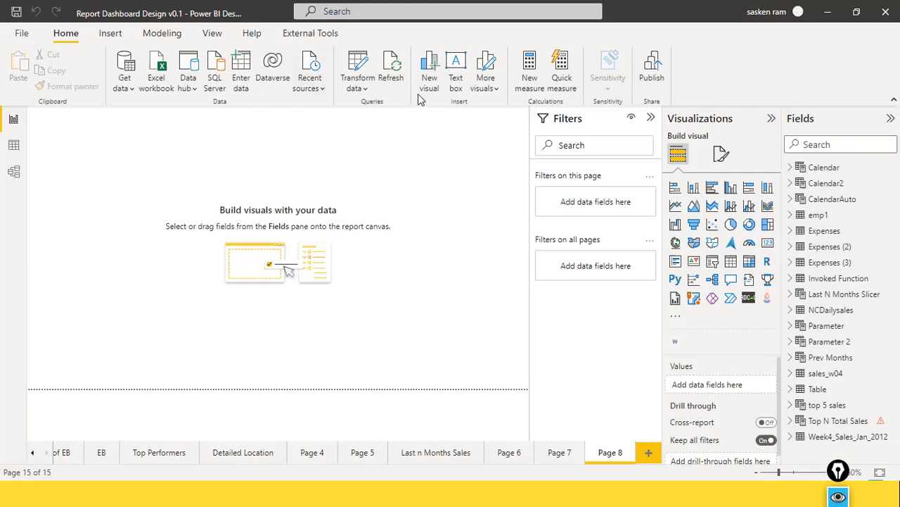
{"action": "left_click", "coordinate": [349, 86]}
{"action": "left_click", "coordinate": [369, 107]}
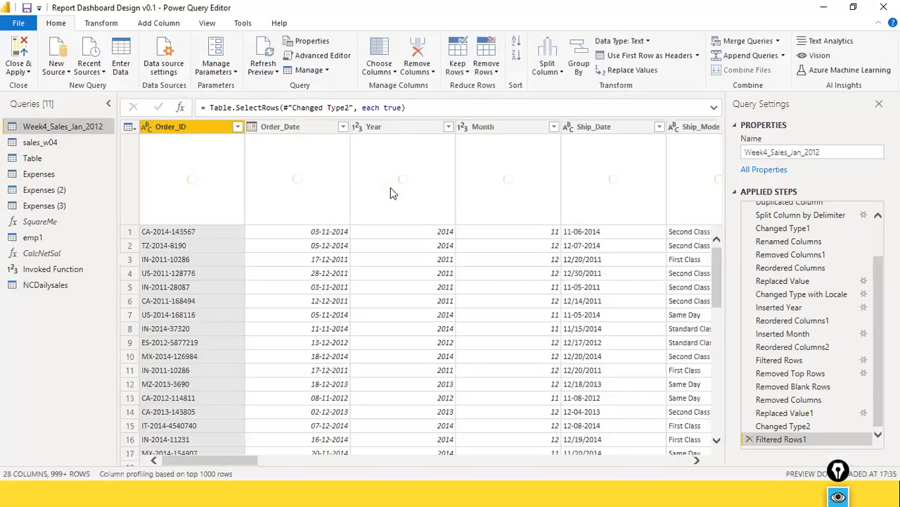
{"action": "left_click", "coordinate": [47, 289]}
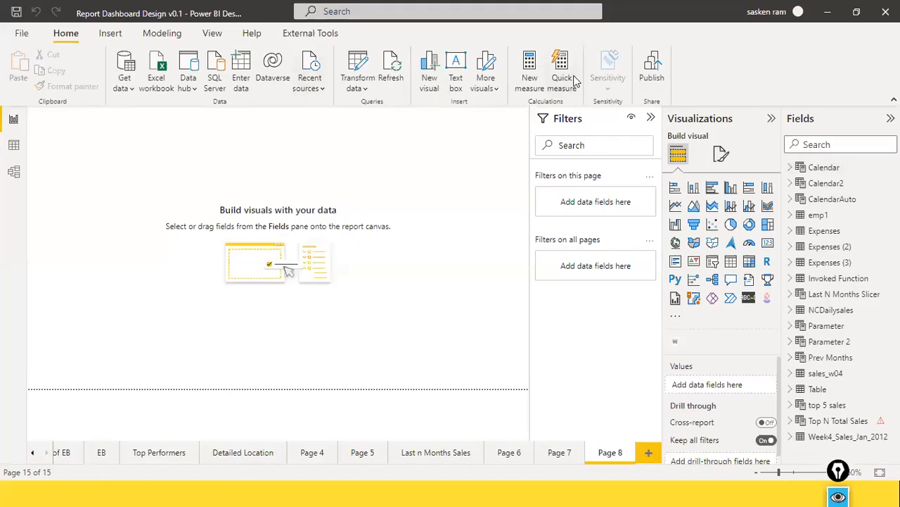
Step: Back in the report, examine the NCDailysales table's fields and its rows in the data view
{"action": "left_click", "coordinate": [848, 311]}
{"action": "left_click", "coordinate": [790, 310]}
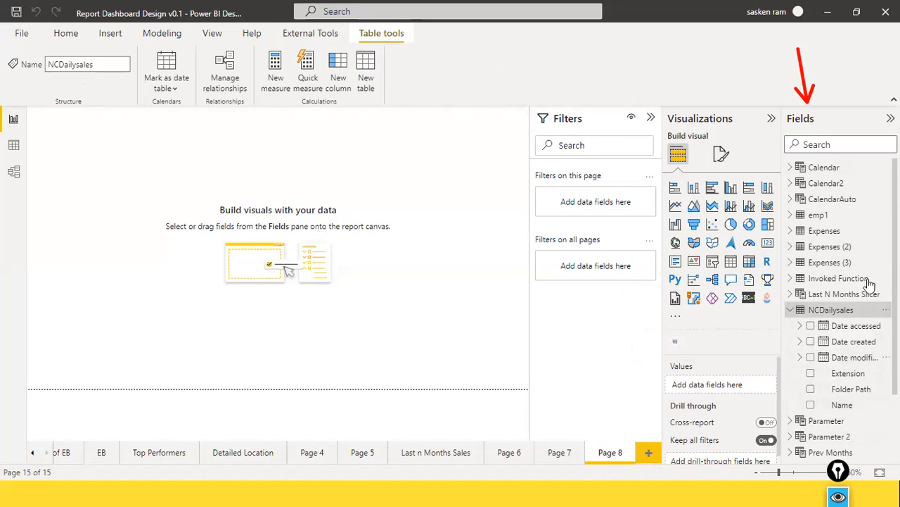
{"action": "left_click", "coordinate": [14, 148]}
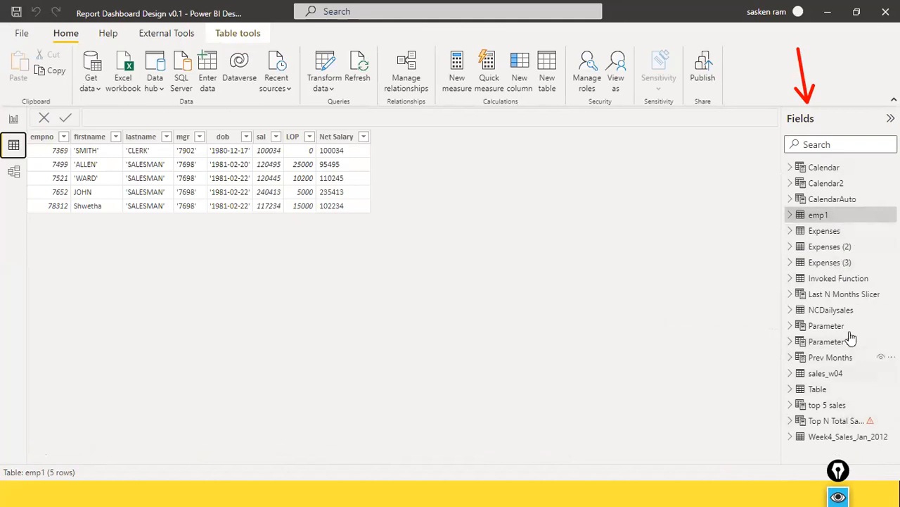
{"action": "left_click", "coordinate": [834, 312]}
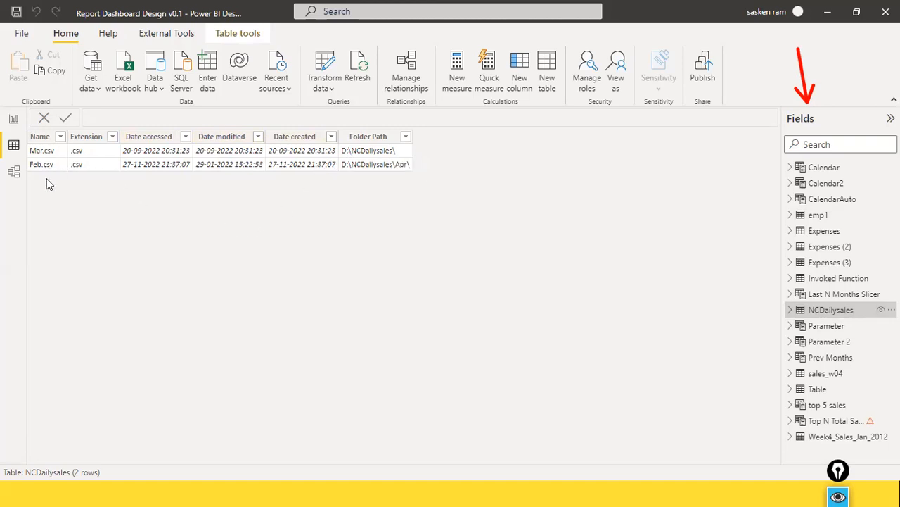
Step: Return to Power Query Editor and keep only the Content and Name columns of NCDailysales, removing all other columns
{"action": "key", "text": "alt+Tab"}
{"action": "key", "text": "alt+Tab"}
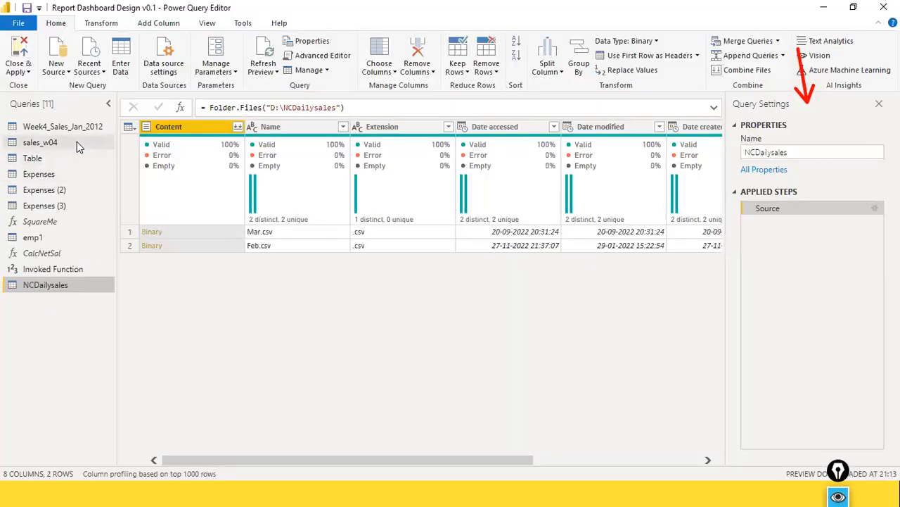
{"action": "left_click", "coordinate": [316, 130], "text": "ctrl"}
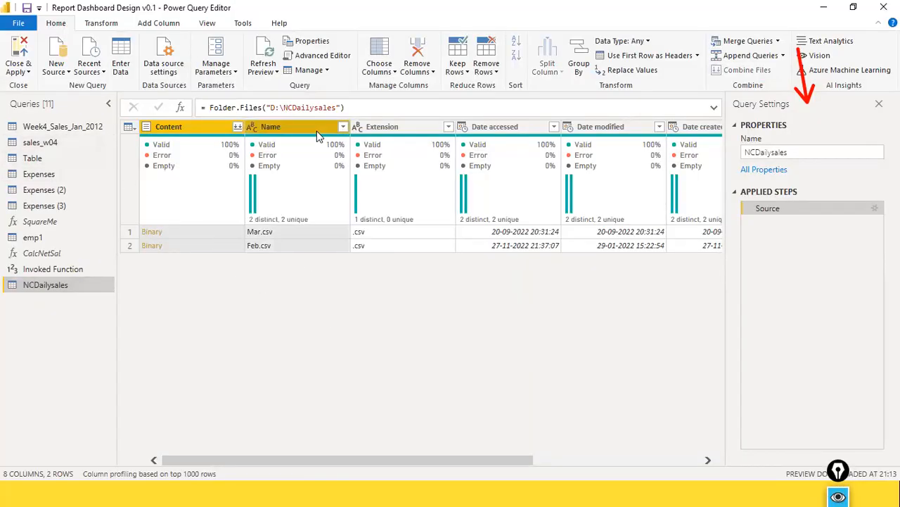
{"action": "left_click_drag", "start_coordinate": [376, 459], "coordinate": [659, 458]}
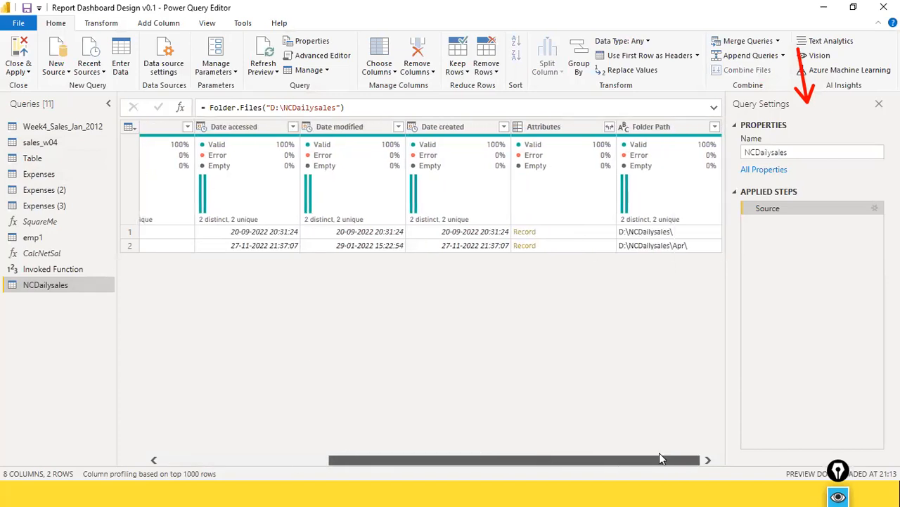
{"action": "left_click_drag", "start_coordinate": [606, 457], "coordinate": [355, 450]}
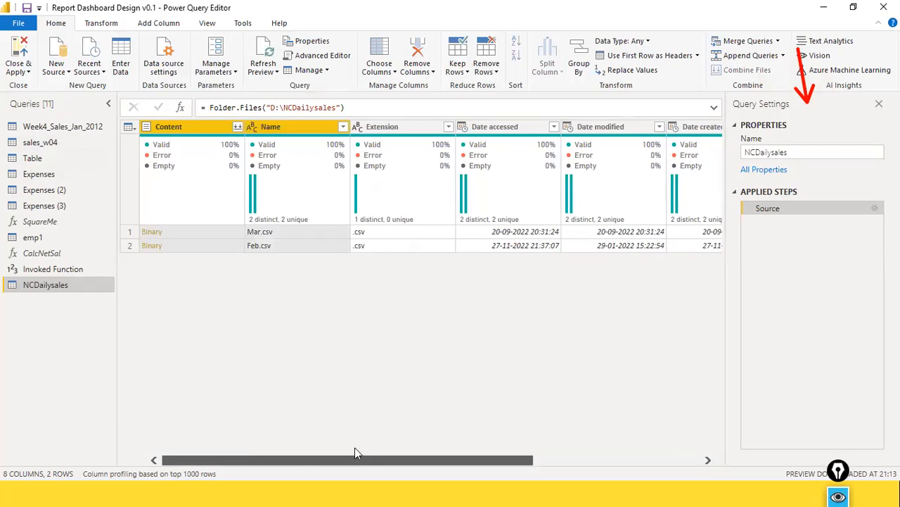
{"action": "right_click", "coordinate": [282, 128]}
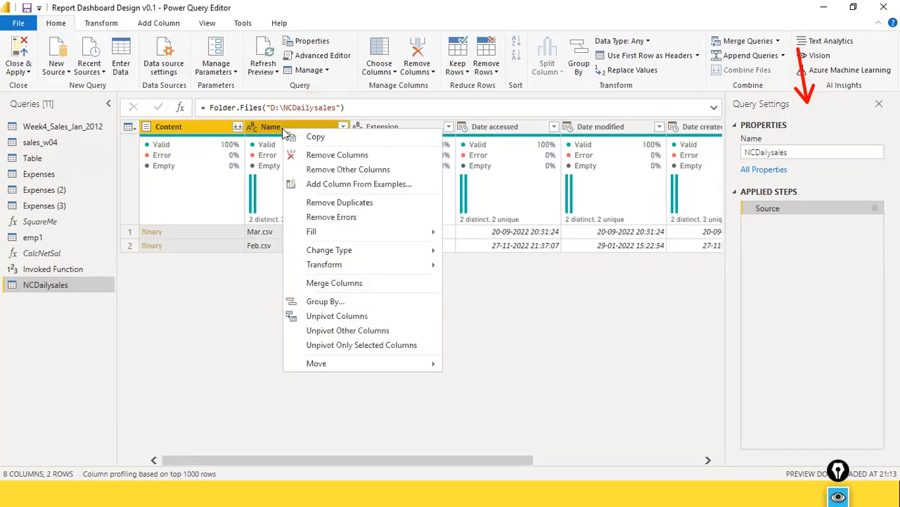
{"action": "left_click", "coordinate": [315, 171]}
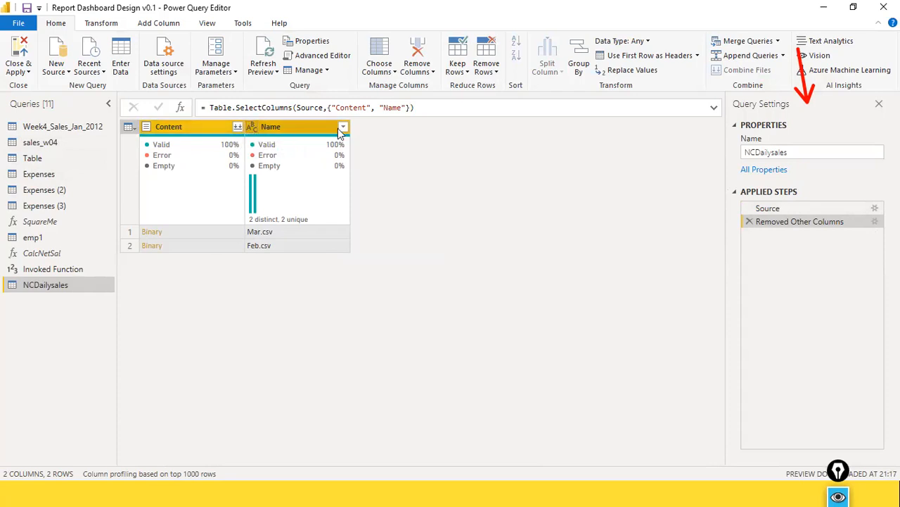
Step: Combine the files in the Content column, using the first file as sample, comma delimiter and type detection based on the first 200 rows
{"action": "left_click", "coordinate": [238, 128]}
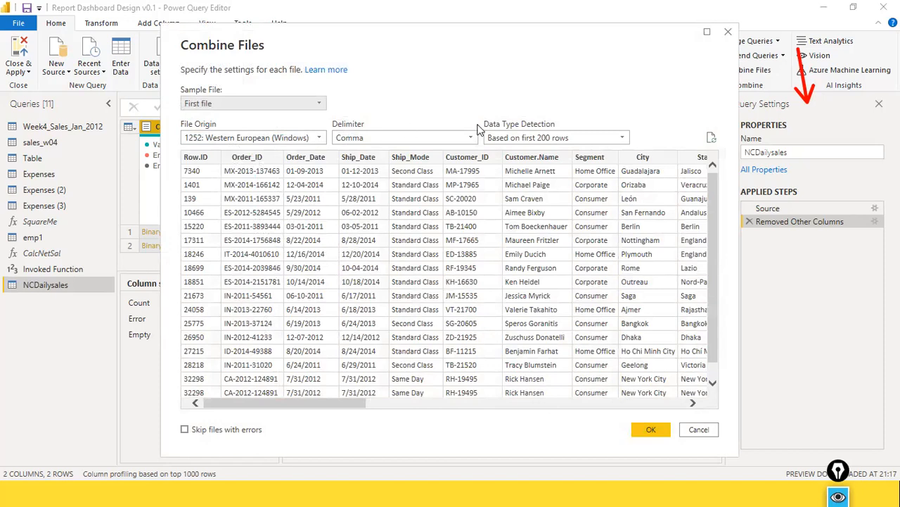
{"action": "scroll", "coordinate": [380, 247], "scroll_direction": "down", "scroll_amount": 1}
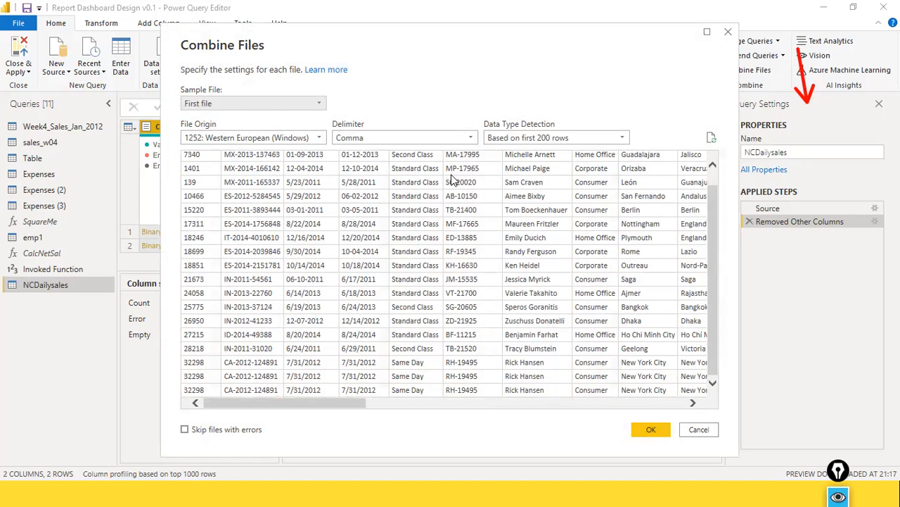
{"action": "scroll", "coordinate": [434, 266], "scroll_direction": "up", "scroll_amount": 1}
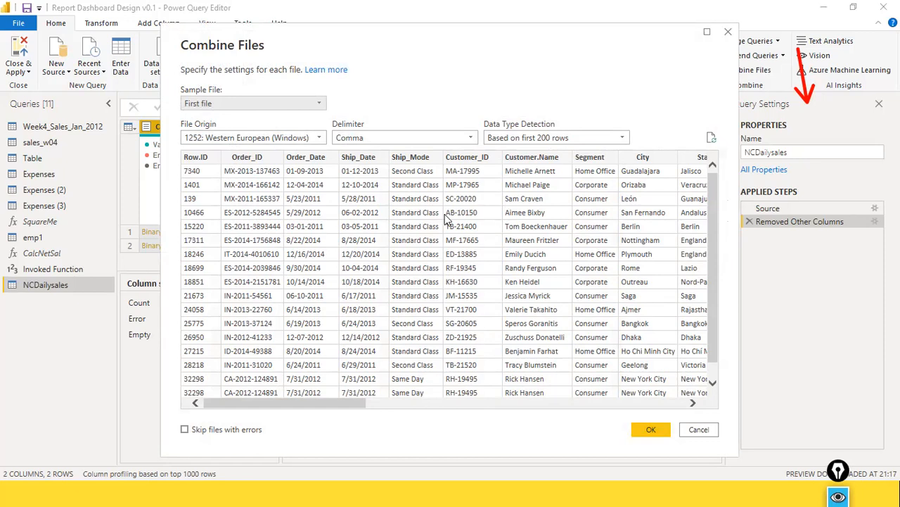
{"action": "left_click_drag", "start_coordinate": [349, 404], "coordinate": [689, 361]}
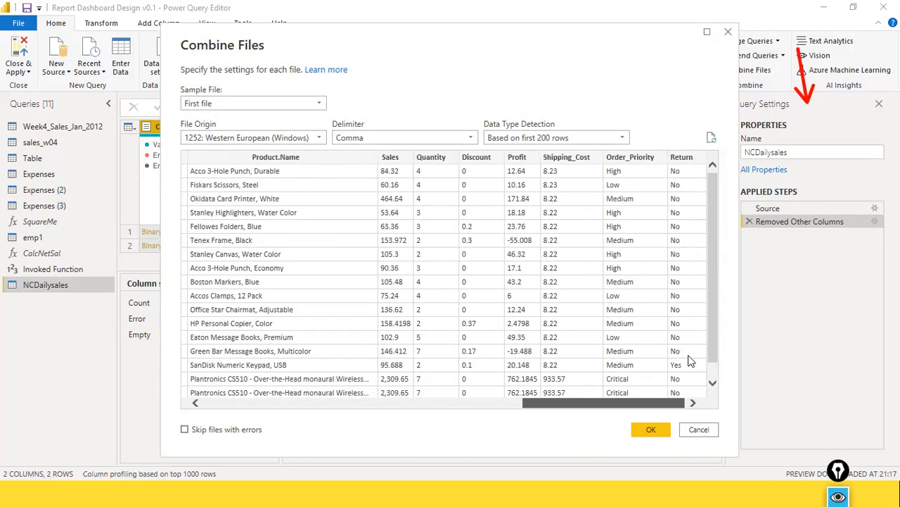
{"action": "left_click_drag", "start_coordinate": [690, 361], "coordinate": [315, 364]}
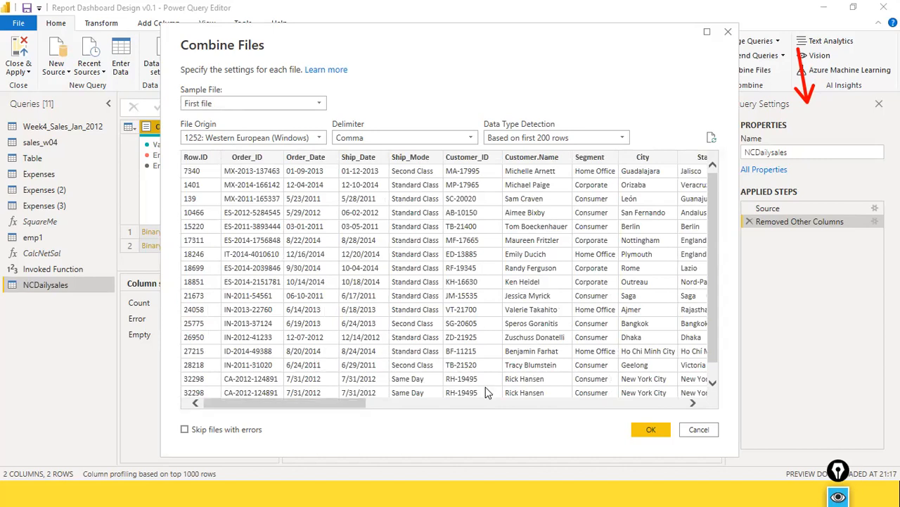
{"action": "left_click", "coordinate": [497, 403]}
{"action": "left_click", "coordinate": [544, 400]}
{"action": "left_click", "coordinate": [544, 399]}
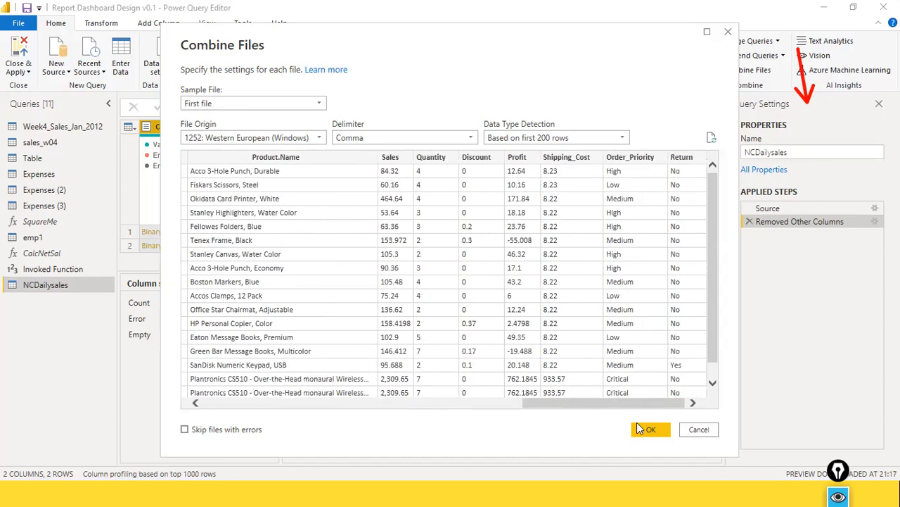
{"action": "left_click", "coordinate": [656, 430]}
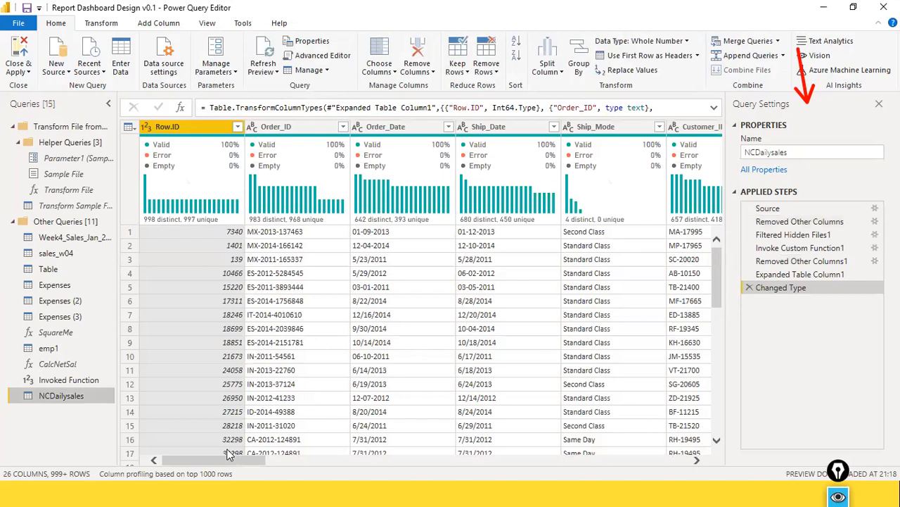
Step: Look across the combined NCDailysales columns and review the full column list in Go to Column, leaving without selecting one
{"action": "left_click_drag", "start_coordinate": [218, 462], "coordinate": [688, 489]}
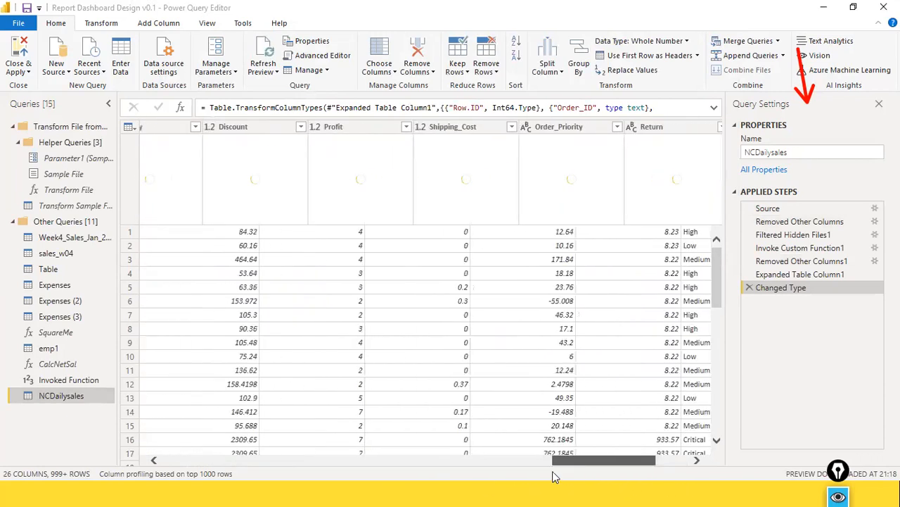
{"action": "left_click", "coordinate": [207, 23]}
{"action": "left_click", "coordinate": [287, 62]}
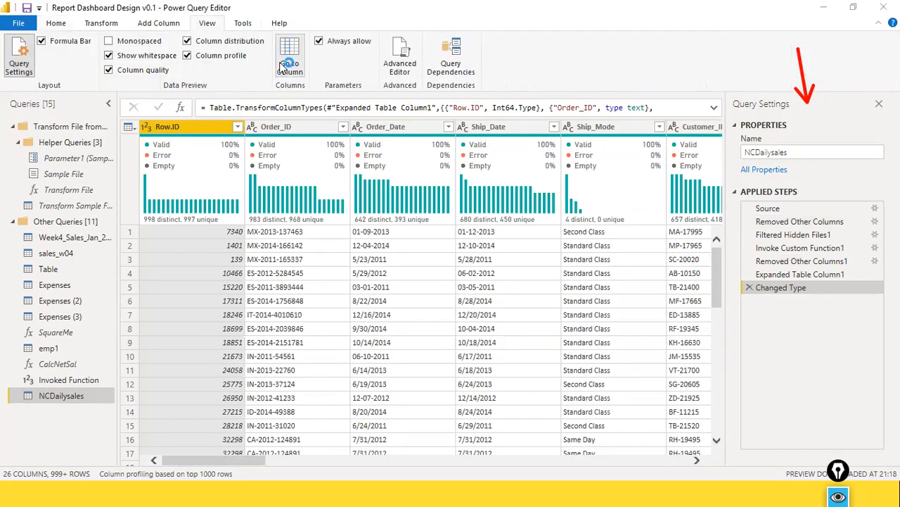
{"action": "scroll", "coordinate": [433, 221], "scroll_direction": "down", "scroll_amount": 1}
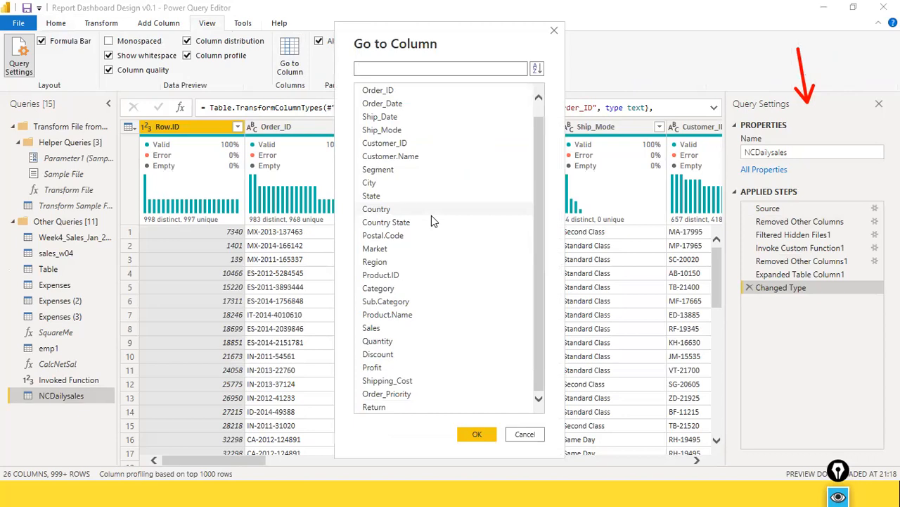
{"action": "scroll", "coordinate": [431, 220], "scroll_direction": "up", "scroll_amount": 1}
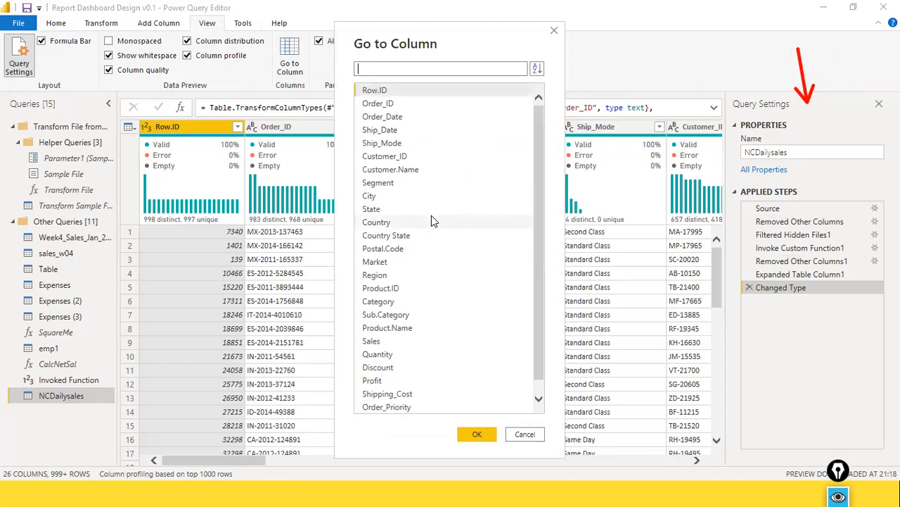
{"action": "left_click", "coordinate": [526, 434]}
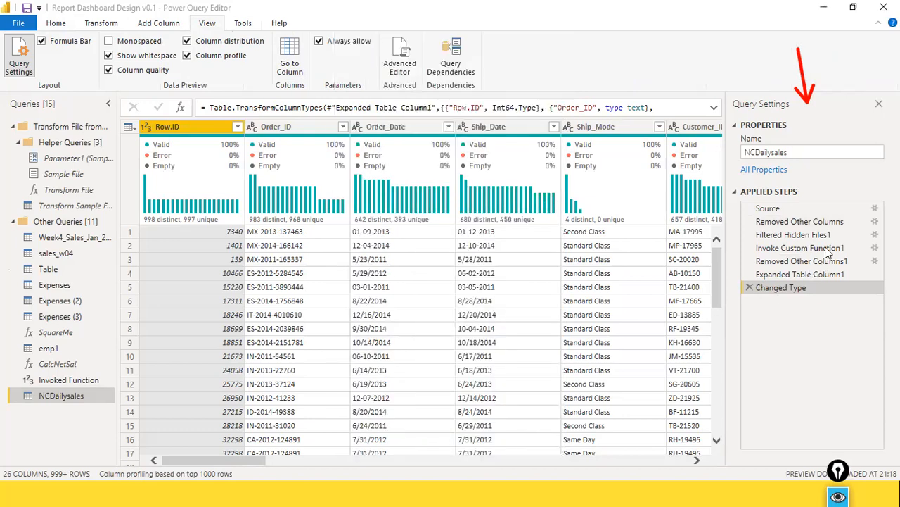
Step: Examine the NCDailysales query's applied steps one by one, from Source through Changed Type
{"action": "left_click", "coordinate": [765, 212]}
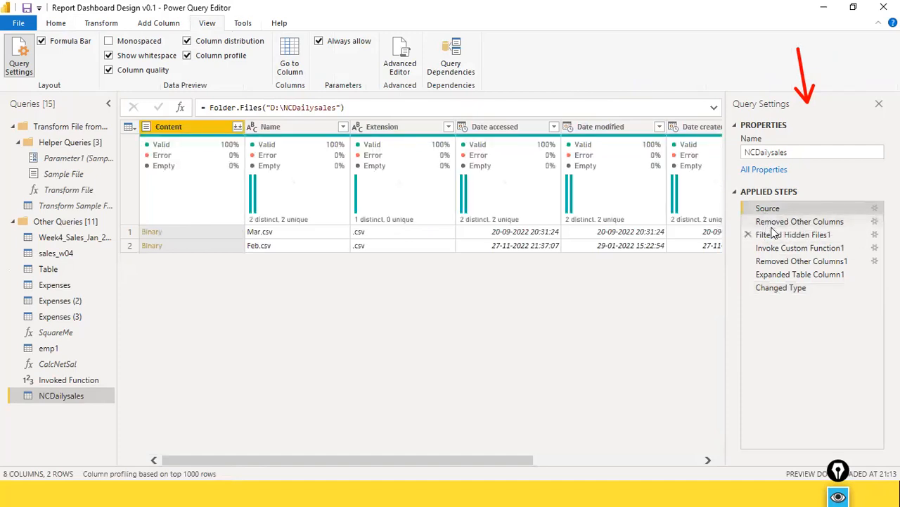
{"action": "left_click", "coordinate": [774, 221]}
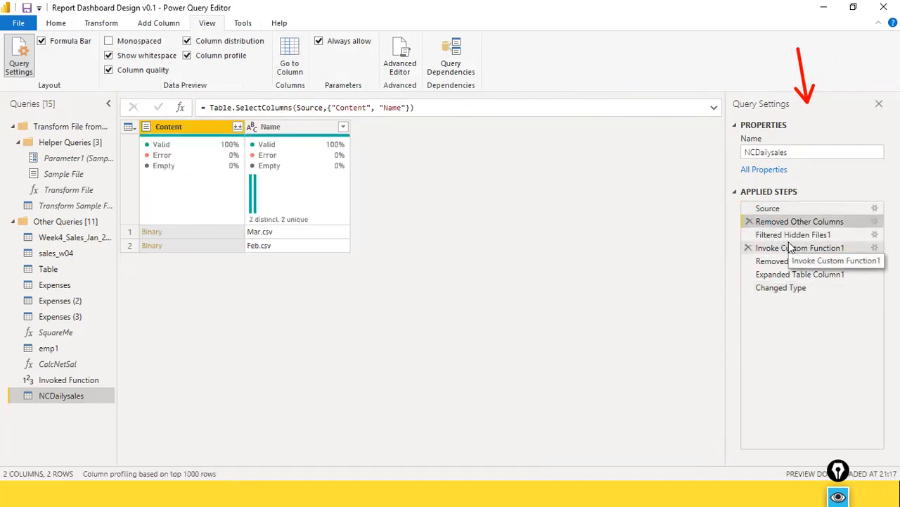
{"action": "left_click", "coordinate": [790, 247]}
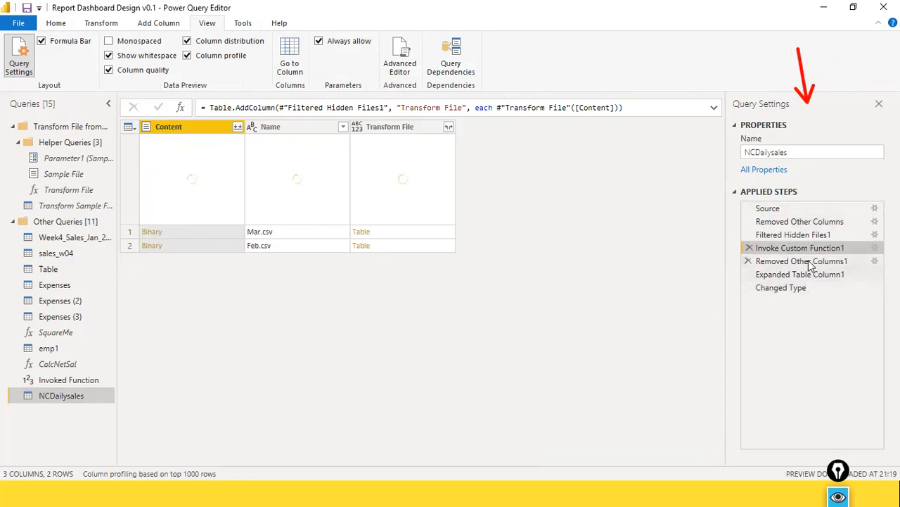
{"action": "left_click", "coordinate": [805, 262]}
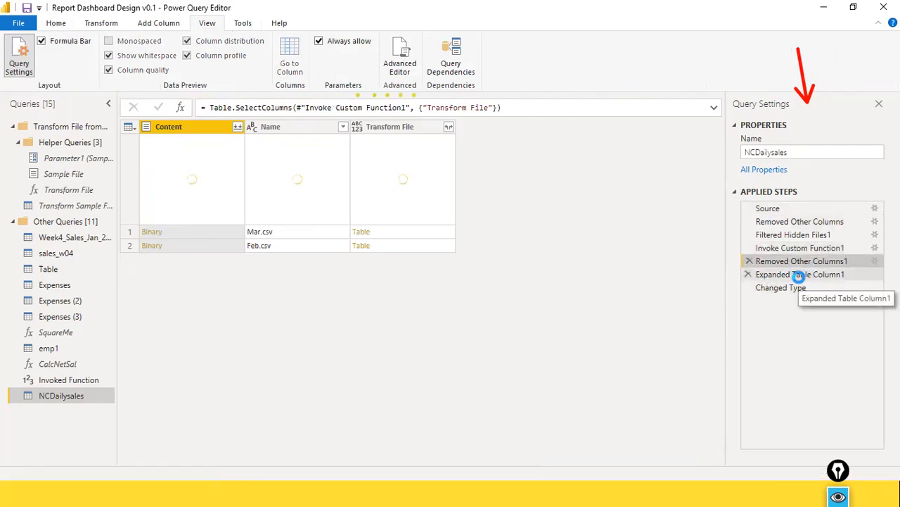
{"action": "left_click", "coordinate": [795, 275]}
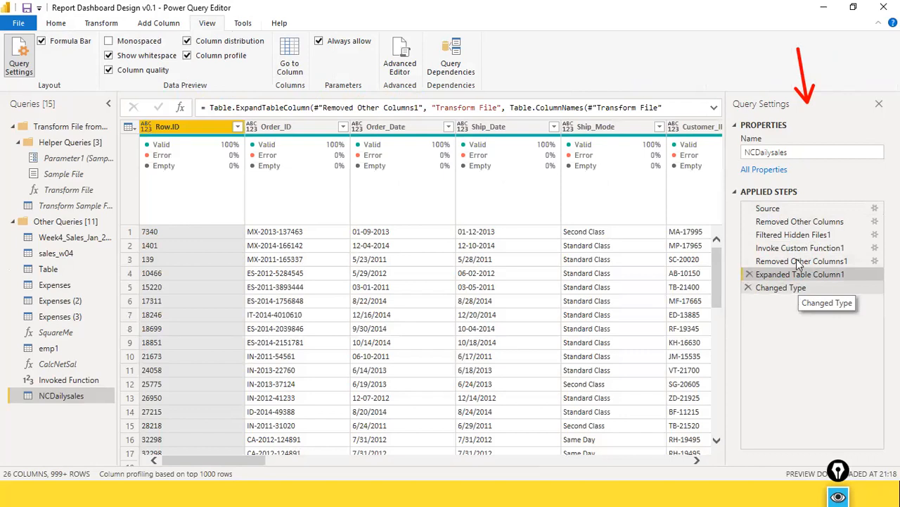
{"action": "left_click", "coordinate": [784, 223]}
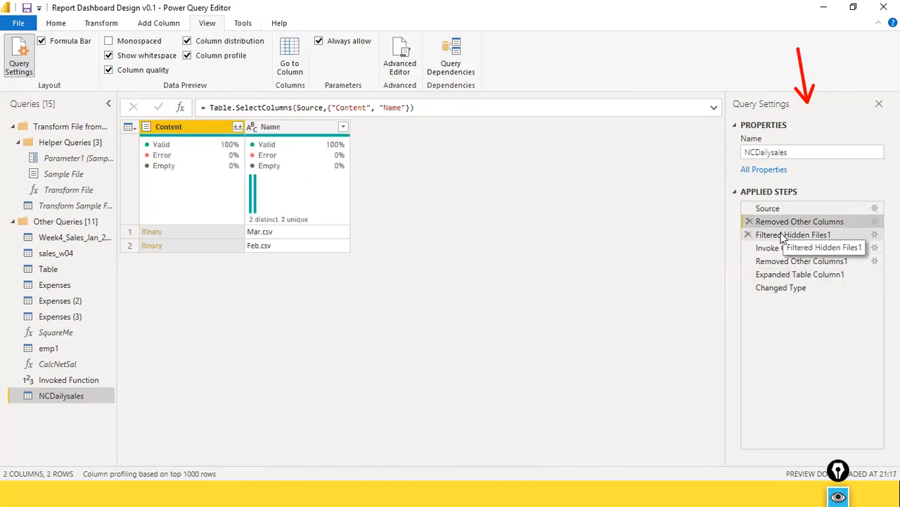
{"action": "left_click", "coordinate": [781, 236]}
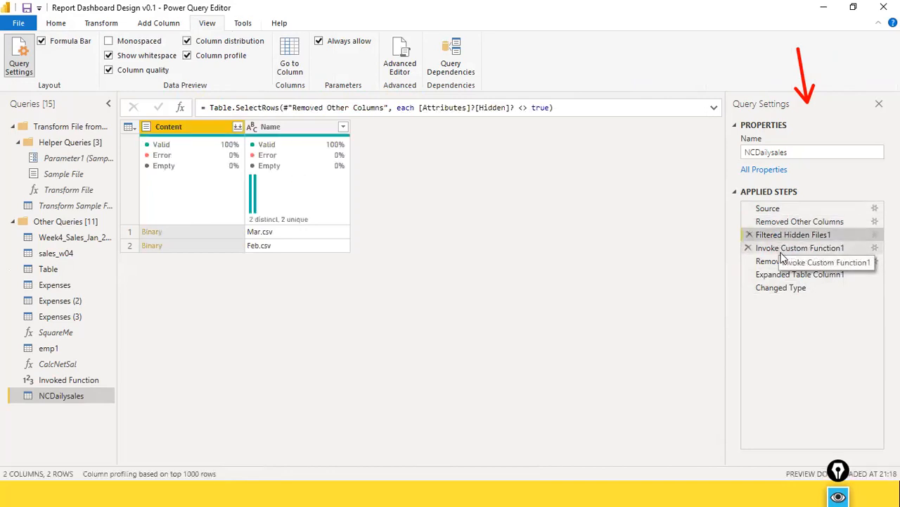
{"action": "left_click", "coordinate": [782, 251]}
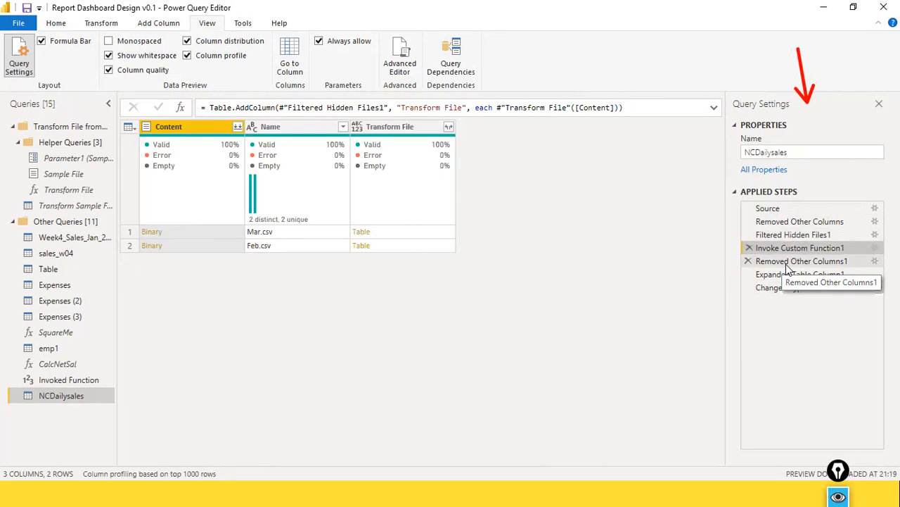
{"action": "left_click", "coordinate": [787, 266]}
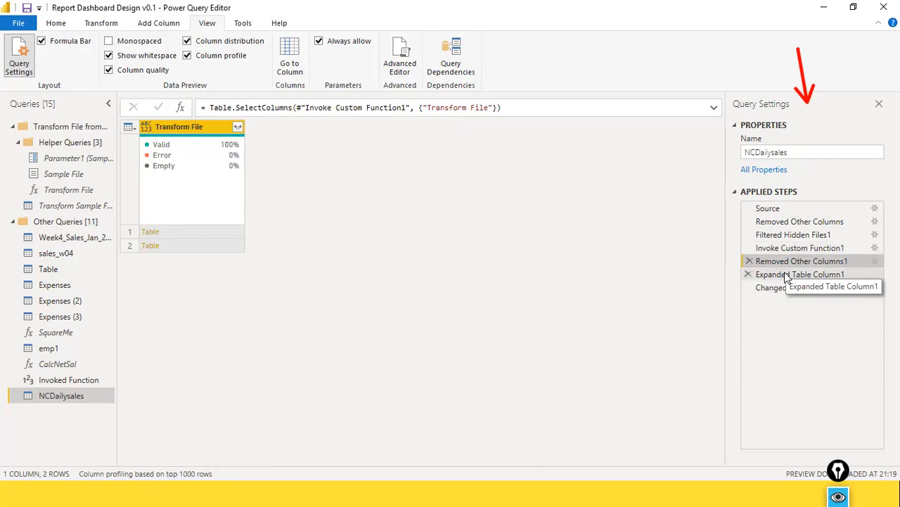
{"action": "left_click", "coordinate": [786, 275]}
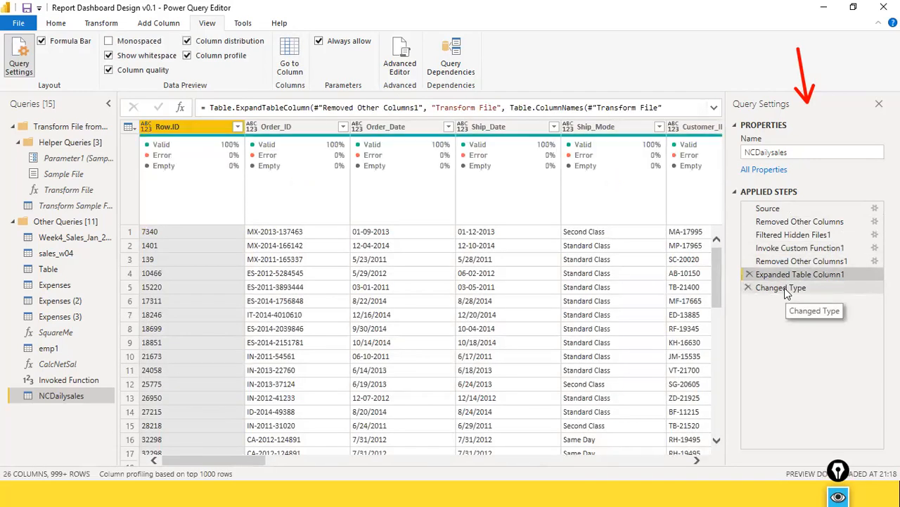
{"action": "left_click", "coordinate": [785, 290]}
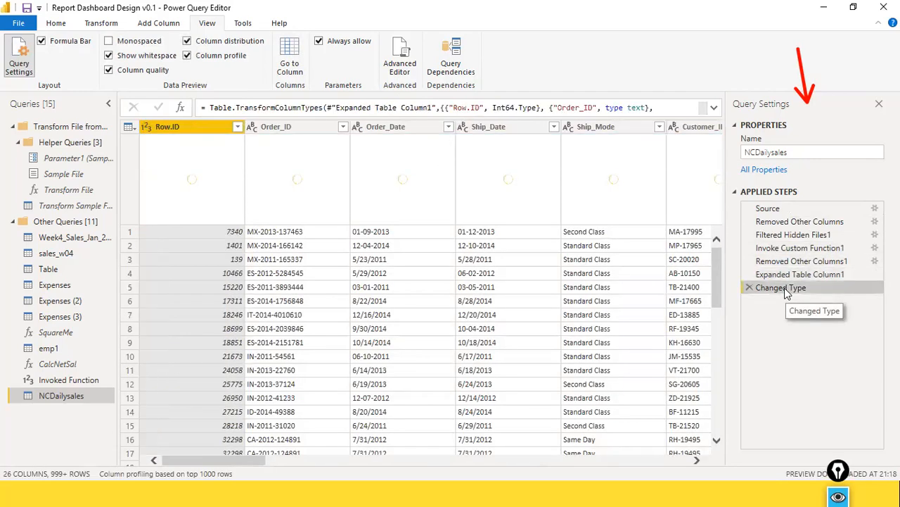
Step: Search the NCDailysales columns for "name" in Go to Column and close the dialog without going to a column
{"action": "left_click", "coordinate": [300, 80]}
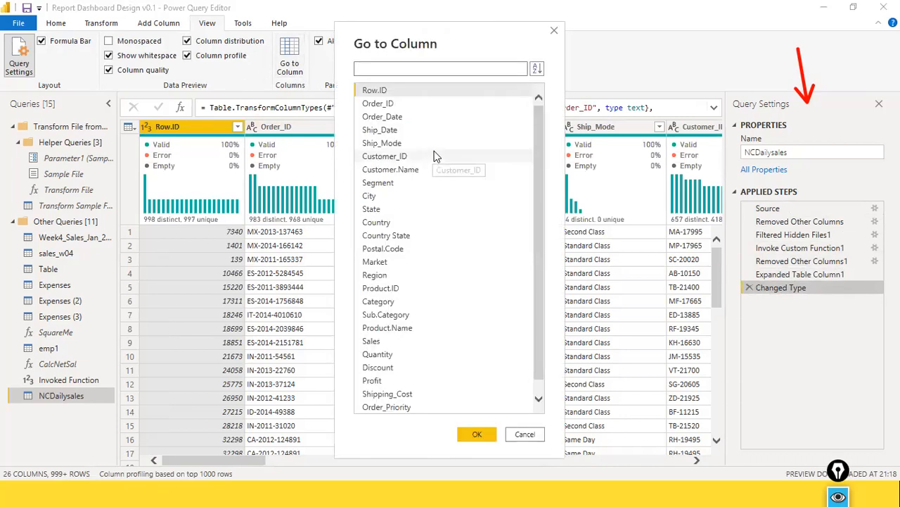
{"action": "scroll", "coordinate": [437, 152], "scroll_direction": "down", "scroll_amount": 1}
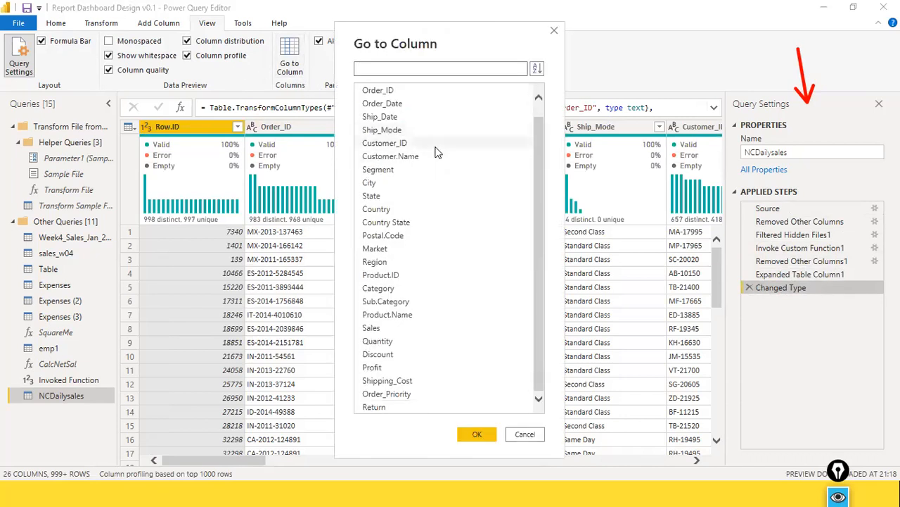
{"action": "scroll", "coordinate": [436, 152], "scroll_direction": "up", "scroll_amount": 1}
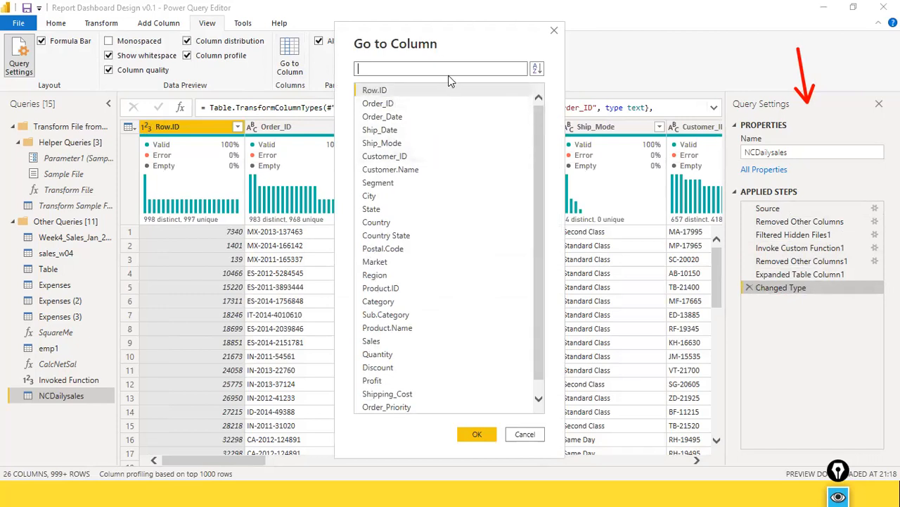
{"action": "type", "text": "name"}
{"action": "key", "text": "Escape"}
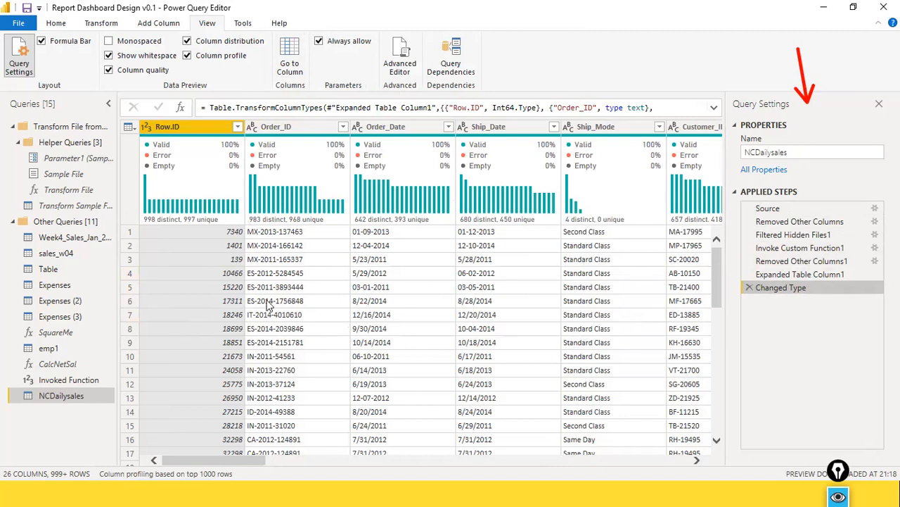
Step: Count the rows of the combined NCDailysales table, and remove the Counted Rows step again
{"action": "scroll", "coordinate": [267, 305], "scroll_direction": "down", "scroll_amount": 5}
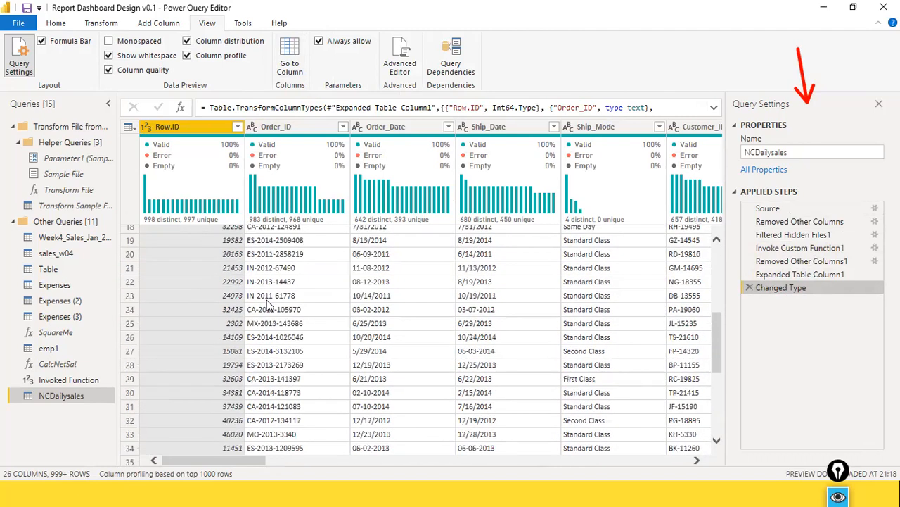
{"action": "scroll", "coordinate": [267, 304], "scroll_direction": "up", "scroll_amount": 5}
{"action": "left_click", "coordinate": [100, 24]}
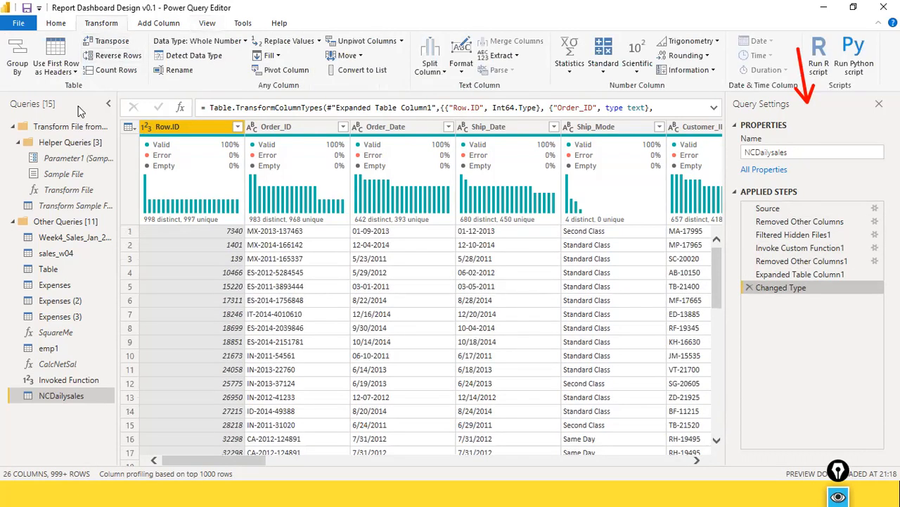
{"action": "left_click", "coordinate": [110, 73]}
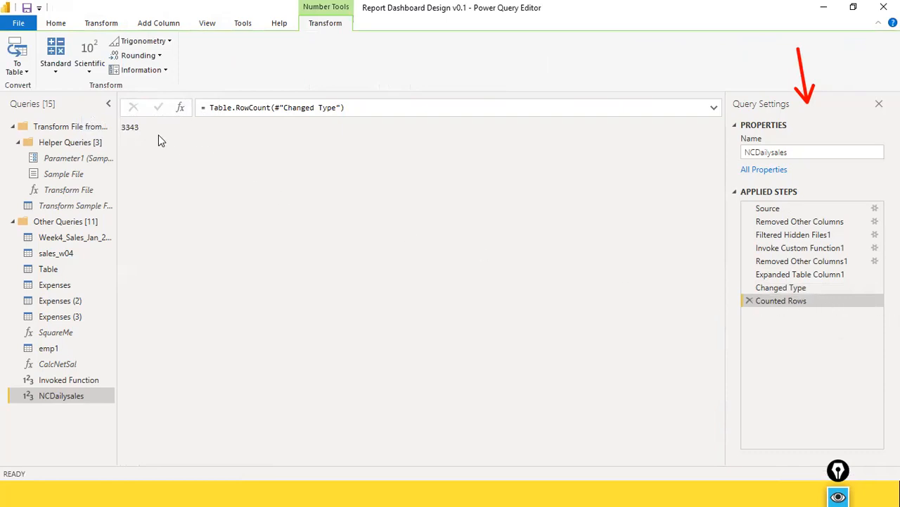
{"action": "left_click", "coordinate": [749, 300]}
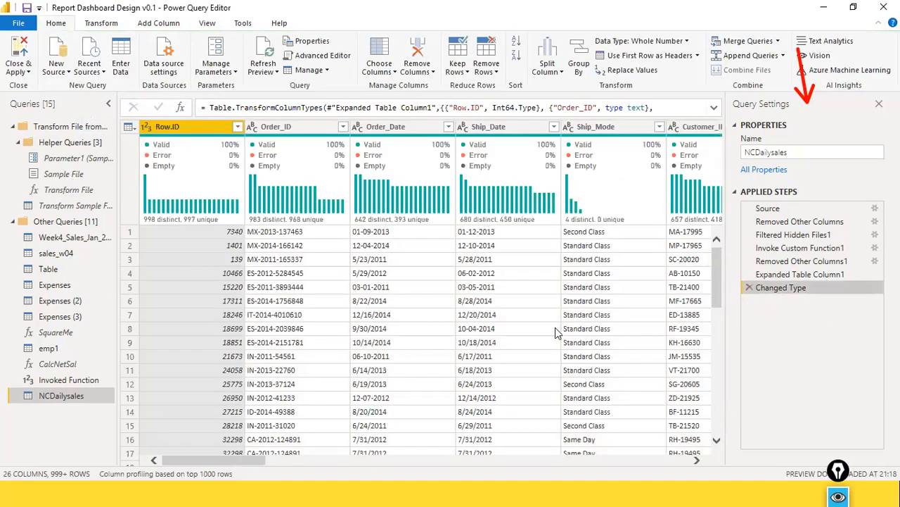
Step: Look across the NCDailysales columns and examine its Filtered Hidden Files1 and Source steps, including the Source step's Attributes and Folder Path columns
{"action": "left_click_drag", "start_coordinate": [235, 463], "coordinate": [712, 465]}
{"action": "left_click_drag", "start_coordinate": [637, 462], "coordinate": [214, 462]}
{"action": "left_click", "coordinate": [781, 237]}
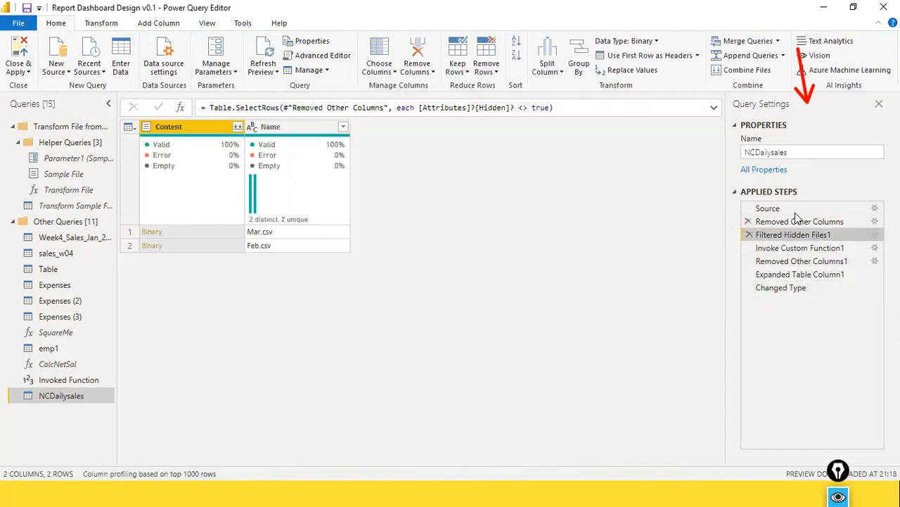
{"action": "left_click", "coordinate": [795, 211]}
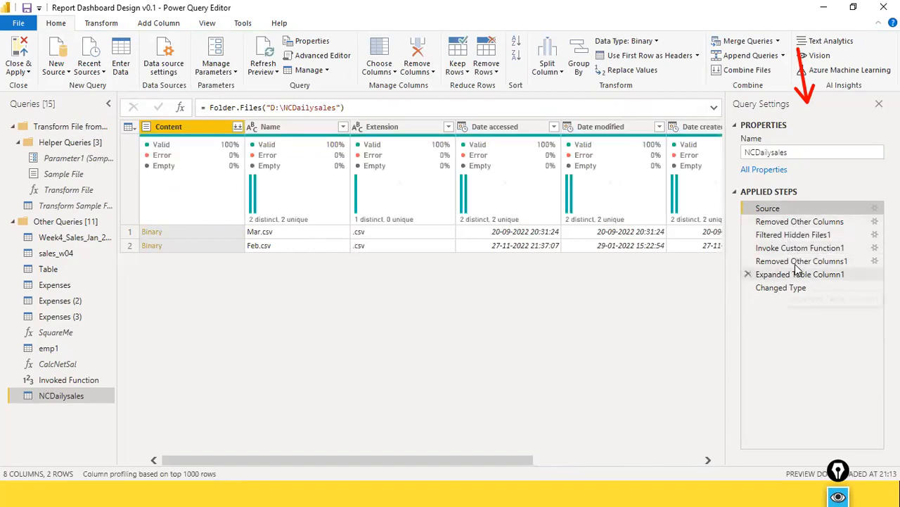
{"action": "left_click_drag", "start_coordinate": [438, 460], "coordinate": [758, 459]}
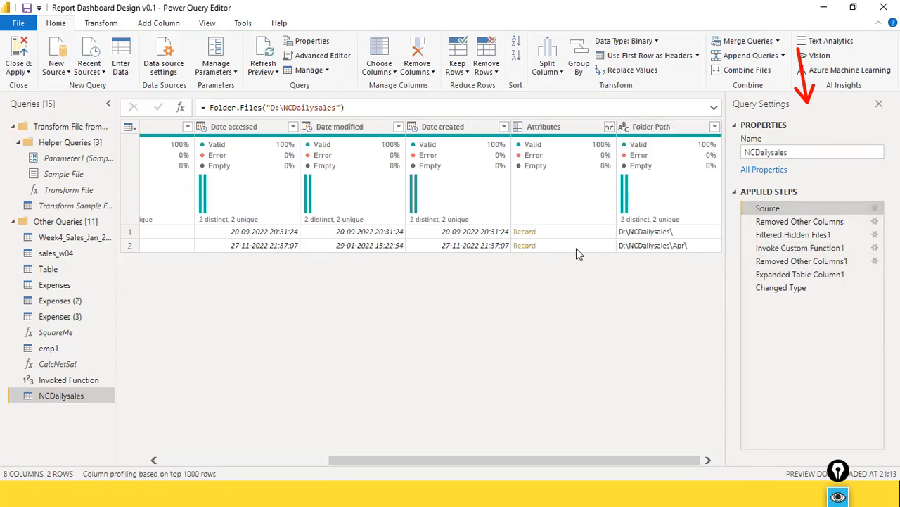
Step: Drill into the Attributes record of Feb.csv at the Source step, replacing the subsequent steps, and delete the added Navigation step
{"action": "left_click", "coordinate": [524, 246]}
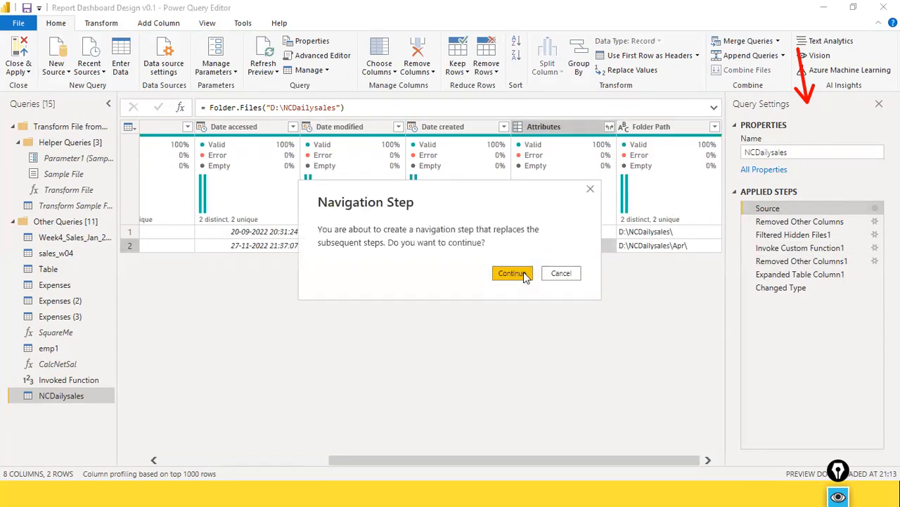
{"action": "left_click", "coordinate": [524, 273]}
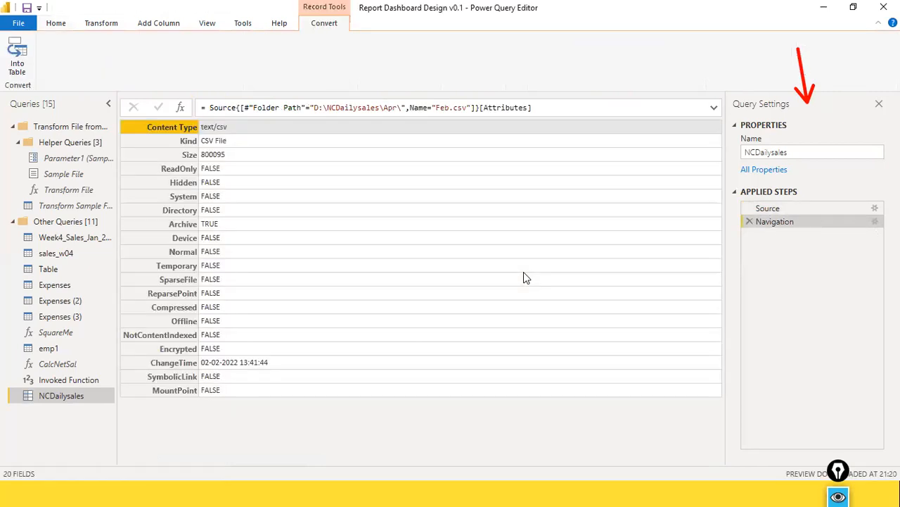
{"action": "left_click", "coordinate": [749, 222]}
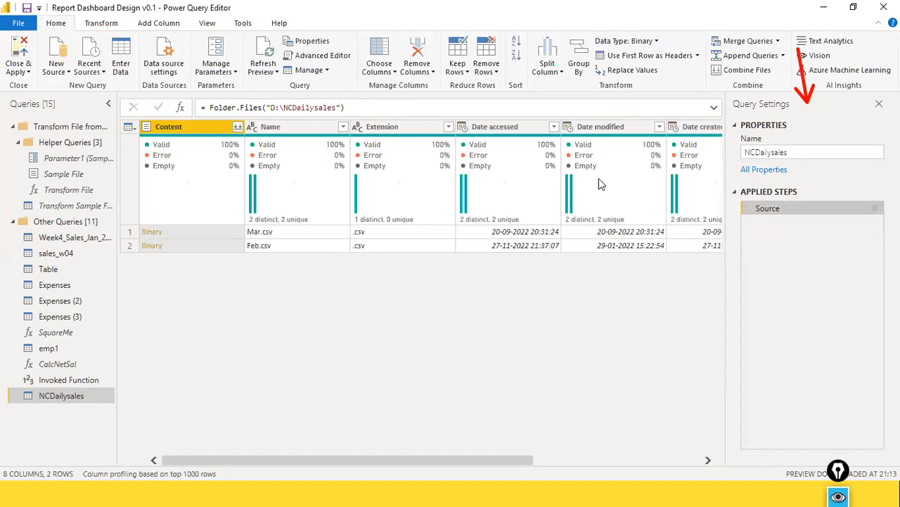
{"action": "left_click", "coordinate": [70, 381]}
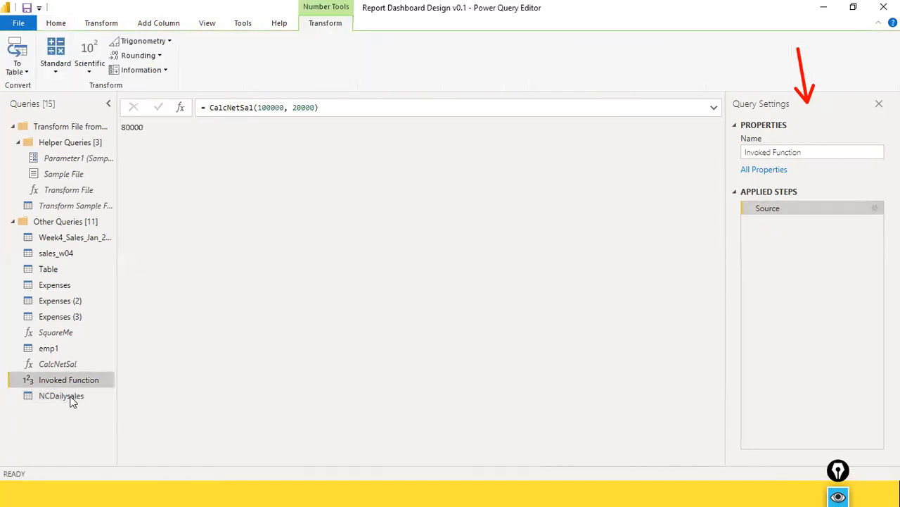
{"action": "left_click", "coordinate": [70, 398]}
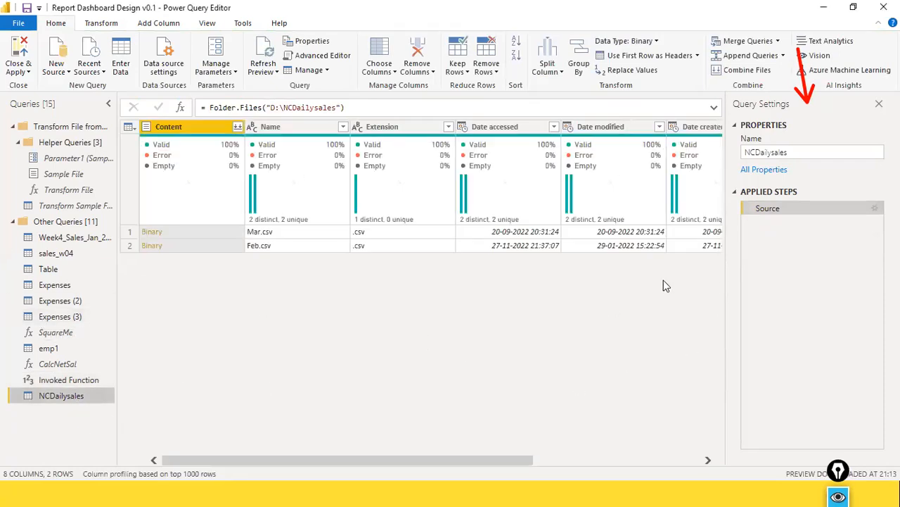
Step: Keep only the Content, Name and Extension columns of NCDailysales by removing the other columns
{"action": "left_click", "coordinate": [305, 135], "text": "ctrl"}
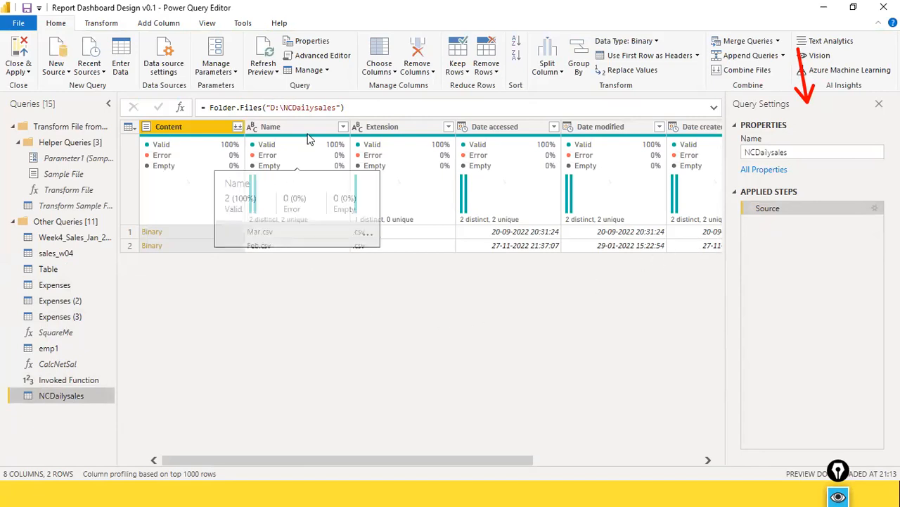
{"action": "left_click", "coordinate": [384, 130], "text": "ctrl"}
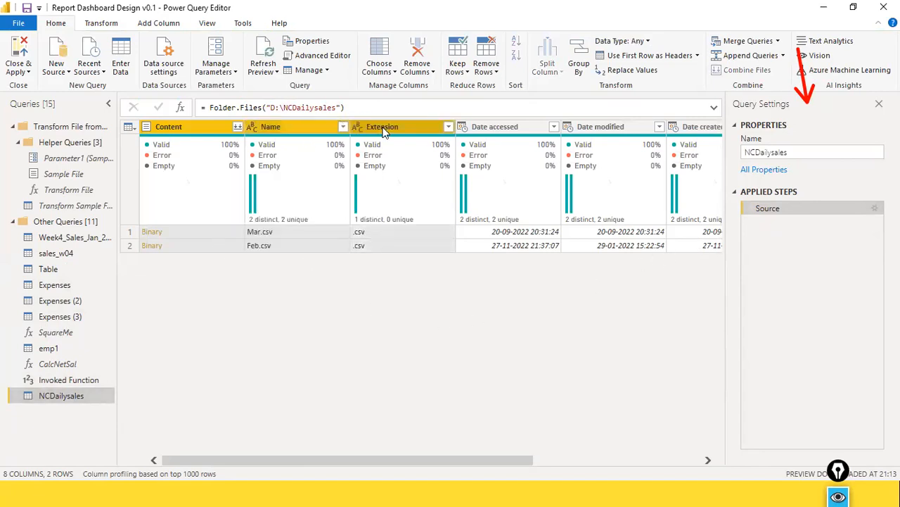
{"action": "right_click", "coordinate": [406, 127]}
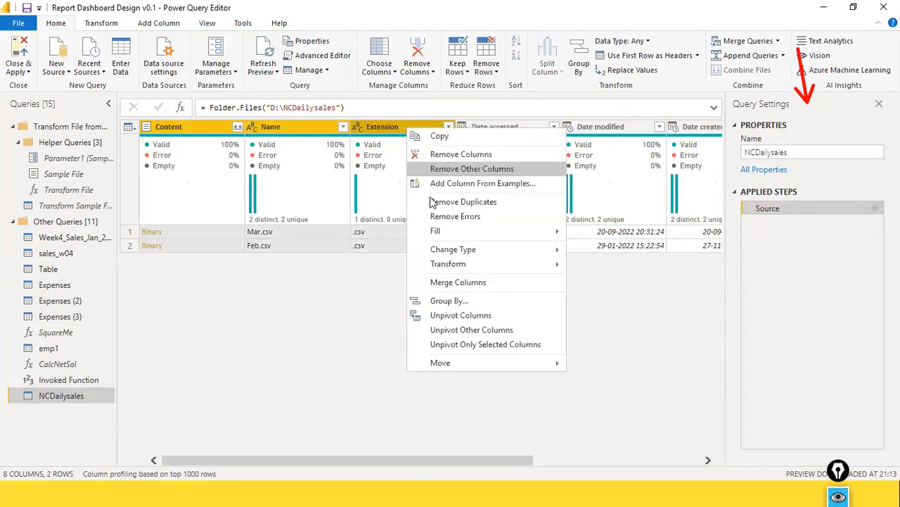
{"action": "left_click", "coordinate": [469, 169]}
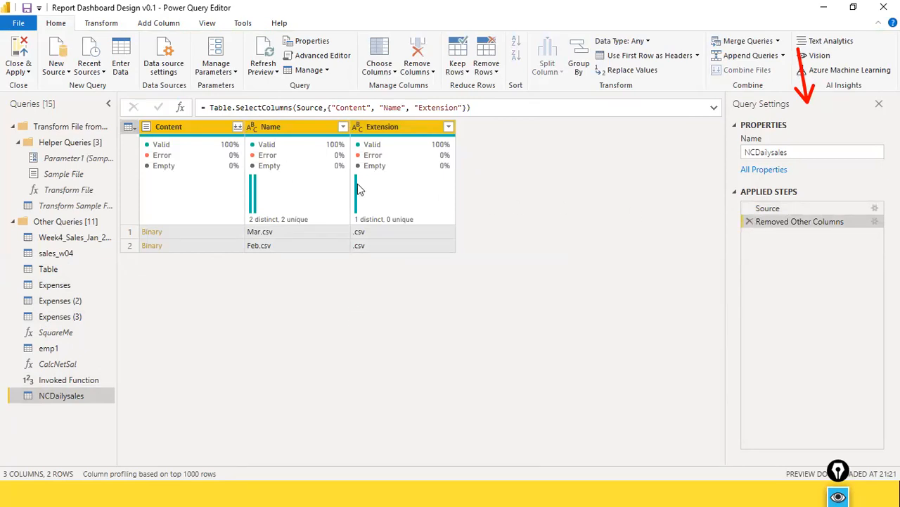
Step: Combine the files of the Content column using the first file as sample and comma delimiter, with Skip files with errors enabled
{"action": "left_click", "coordinate": [236, 129]}
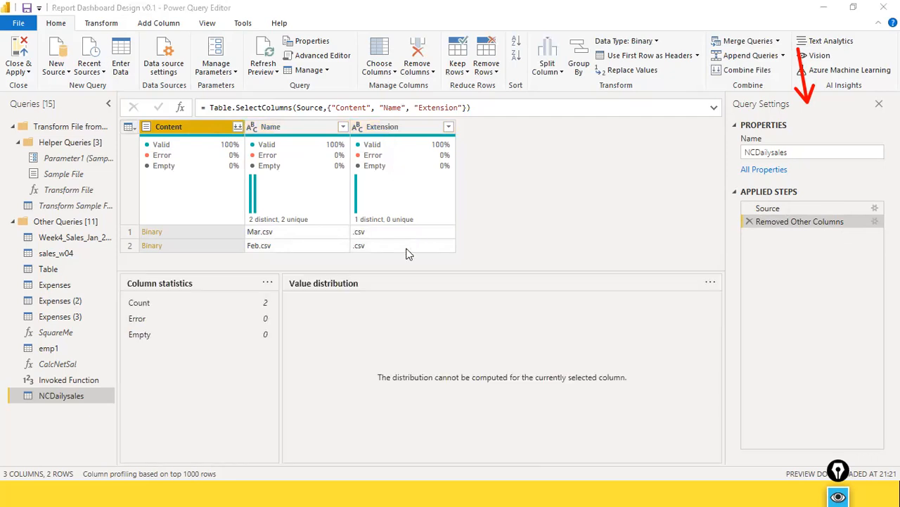
{"action": "left_click", "coordinate": [239, 128]}
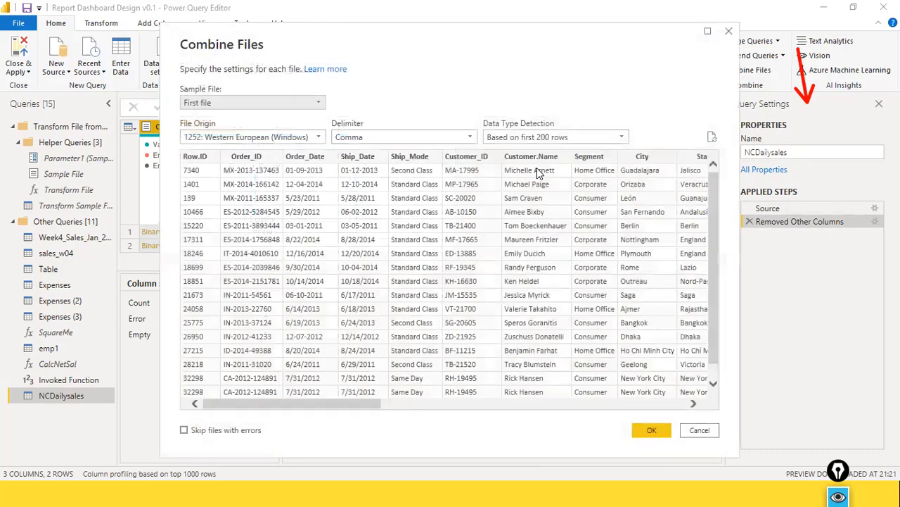
{"action": "left_click", "coordinate": [490, 407]}
{"action": "left_click_drag", "start_coordinate": [489, 411], "coordinate": [201, 425]}
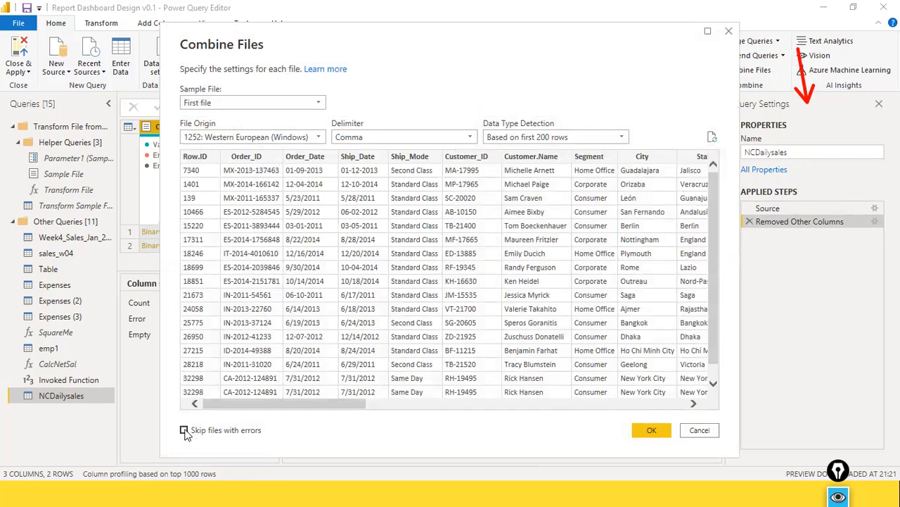
{"action": "left_click", "coordinate": [185, 431]}
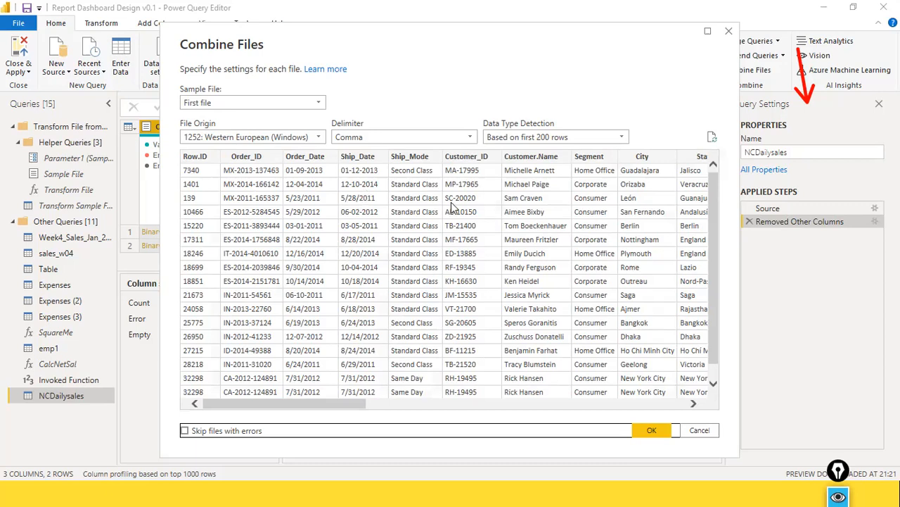
{"action": "left_click", "coordinate": [196, 432]}
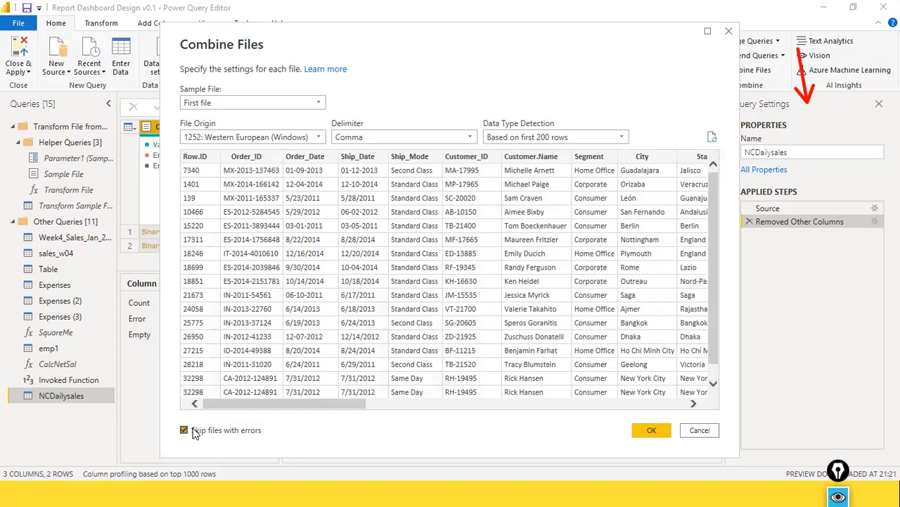
{"action": "left_click", "coordinate": [650, 430]}
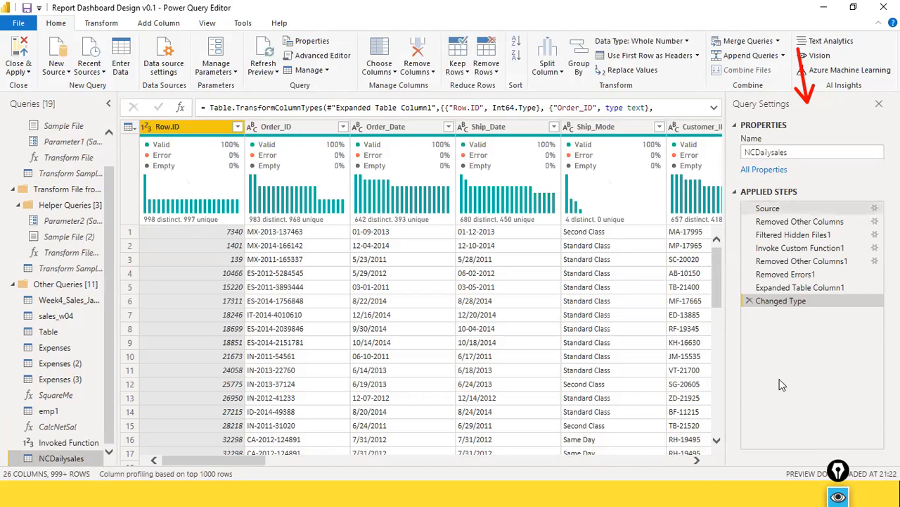
Step: Count the rows of the newly combined NCDailysales table and delete the Counted Rows step
{"action": "left_click_drag", "start_coordinate": [225, 461], "coordinate": [201, 438]}
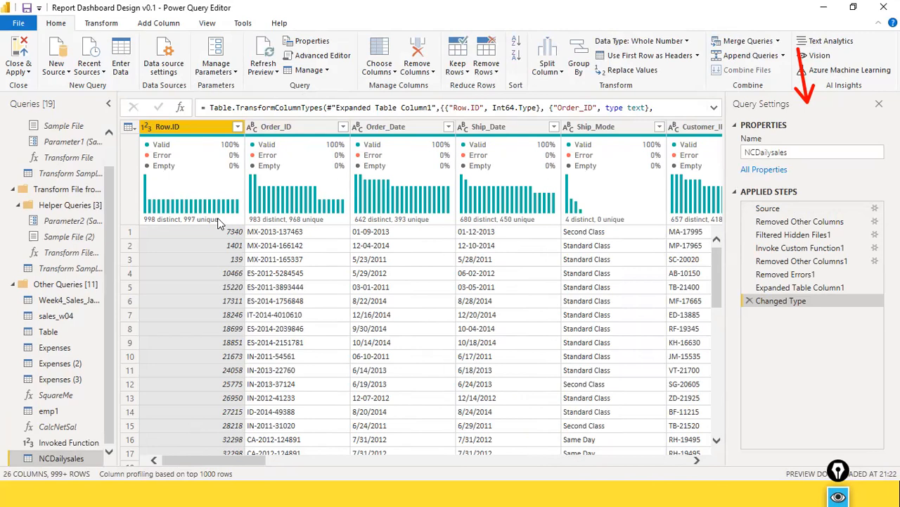
{"action": "left_click", "coordinate": [102, 23]}
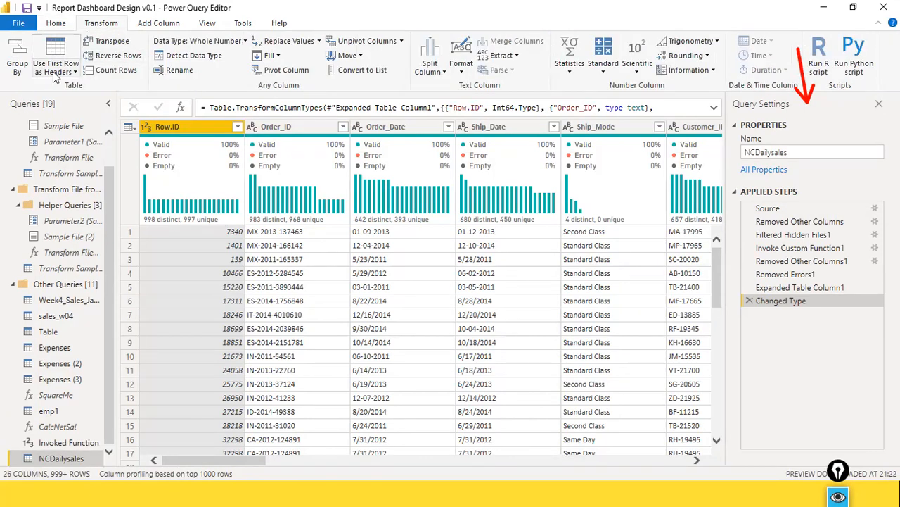
{"action": "left_click", "coordinate": [99, 73]}
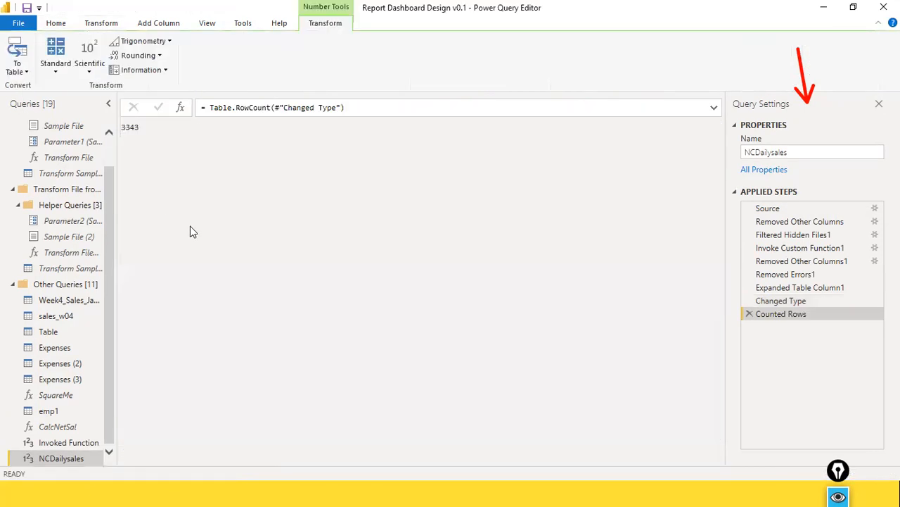
{"action": "left_click", "coordinate": [750, 314]}
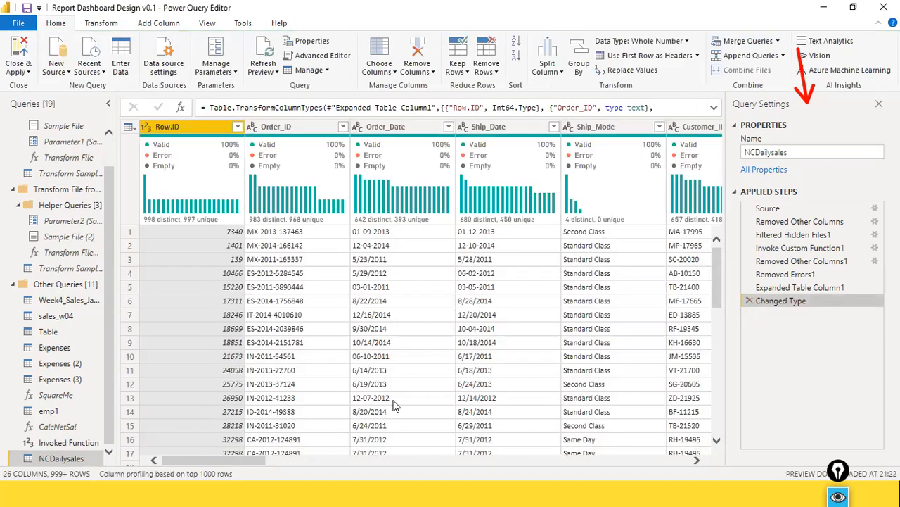
Step: Switch to File Explorer, open Mar.csv from the NCDailysales folder in Excel, check its last data row and close it without saving
{"action": "key", "text": "alt+Tab"}
{"action": "key", "text": "alt+Tab"}
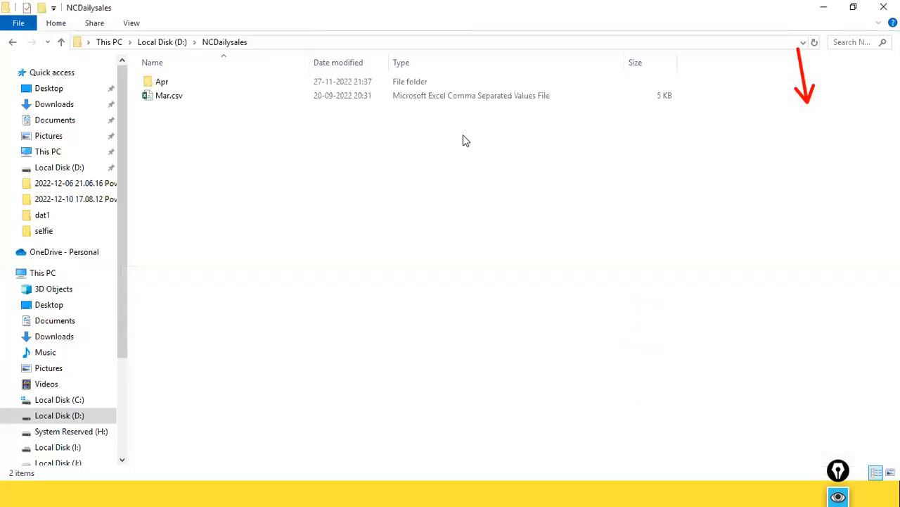
{"action": "double_click", "coordinate": [163, 100]}
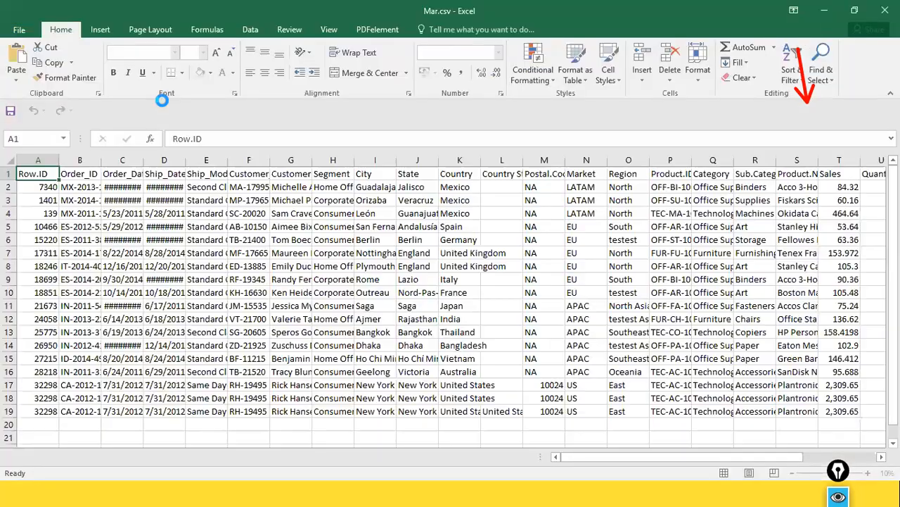
{"action": "scroll", "coordinate": [106, 246], "scroll_direction": "down", "scroll_amount": 3}
{"action": "scroll", "coordinate": [106, 248], "scroll_direction": "up", "scroll_amount": 3}
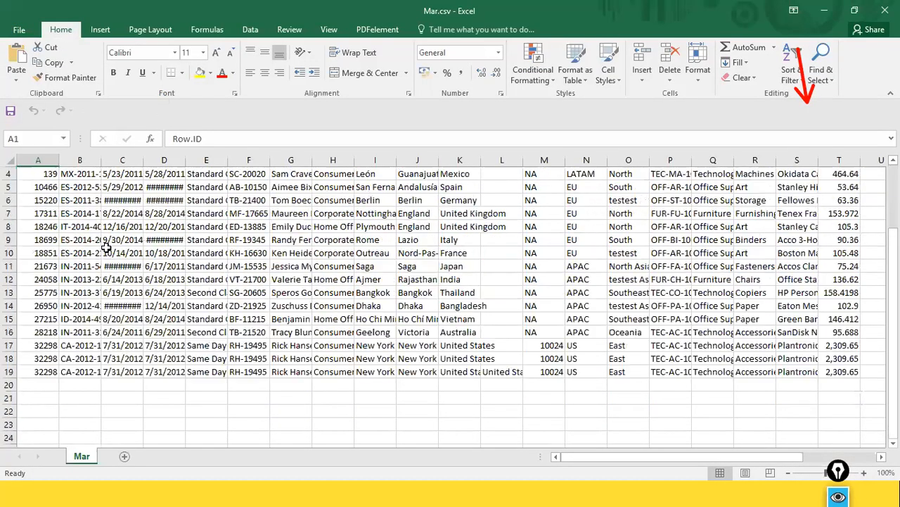
{"action": "left_click", "coordinate": [45, 411]}
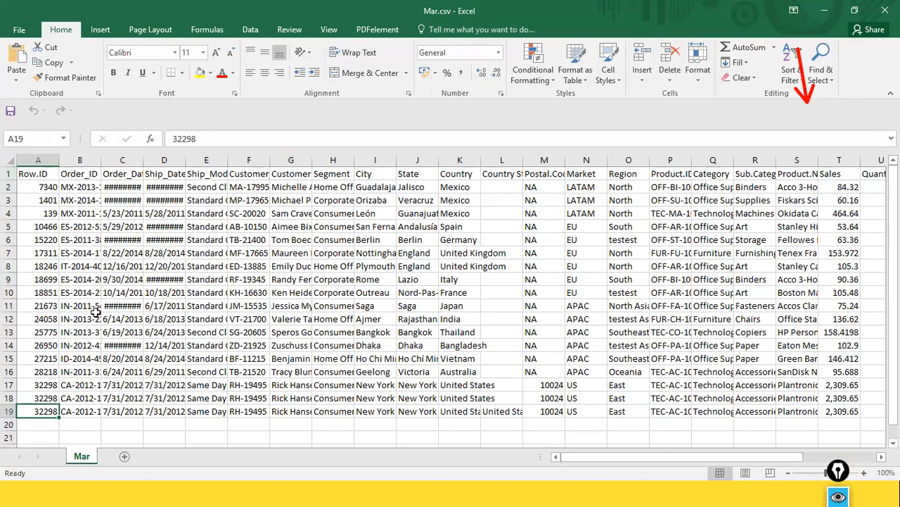
{"action": "left_click", "coordinate": [886, 10]}
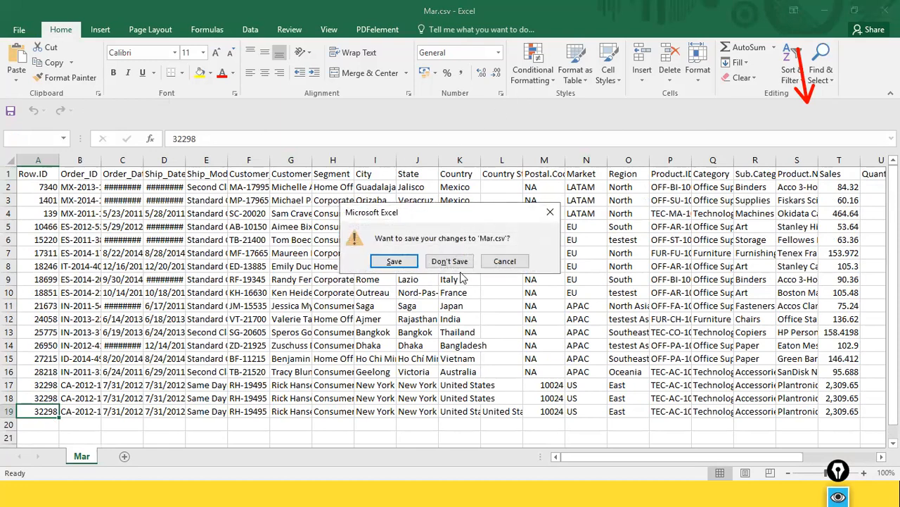
{"action": "left_click", "coordinate": [454, 263]}
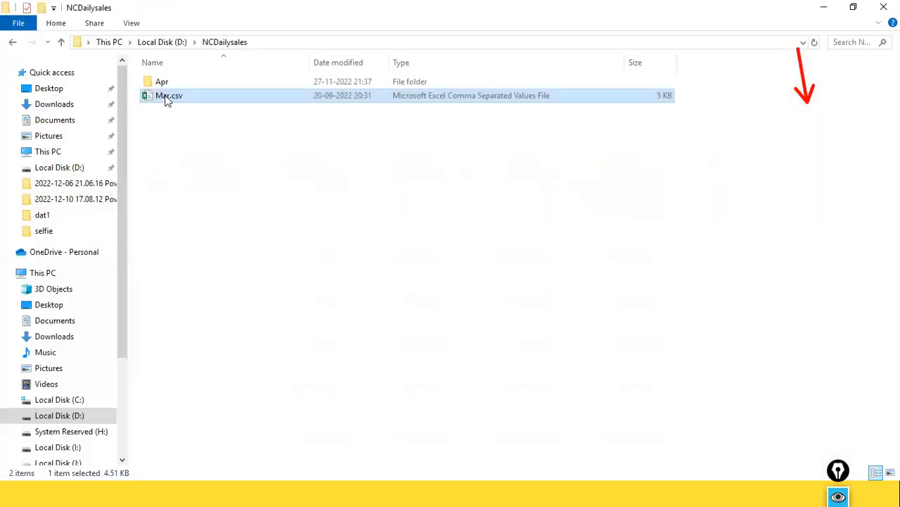
Step: Open Feb.csv from the Apr subfolder in Excel and check the row number of its last data row
{"action": "double_click", "coordinate": [163, 83]}
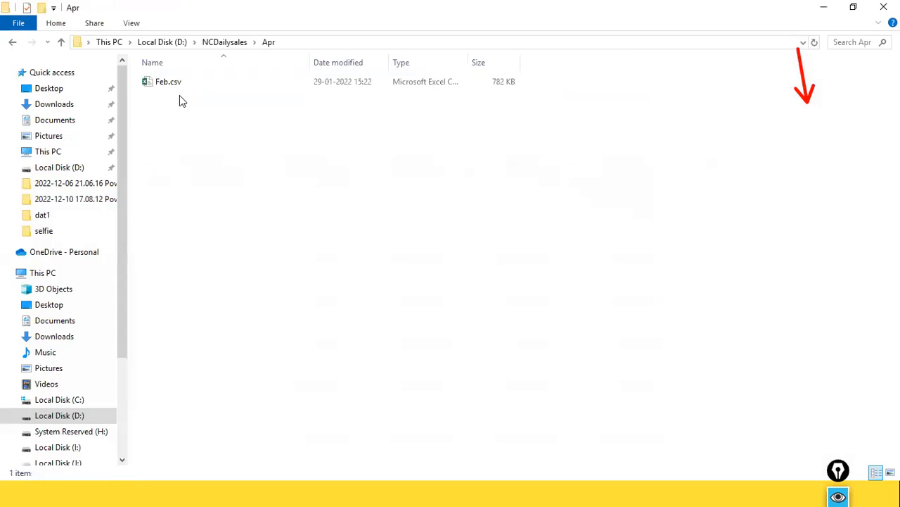
{"action": "double_click", "coordinate": [174, 83]}
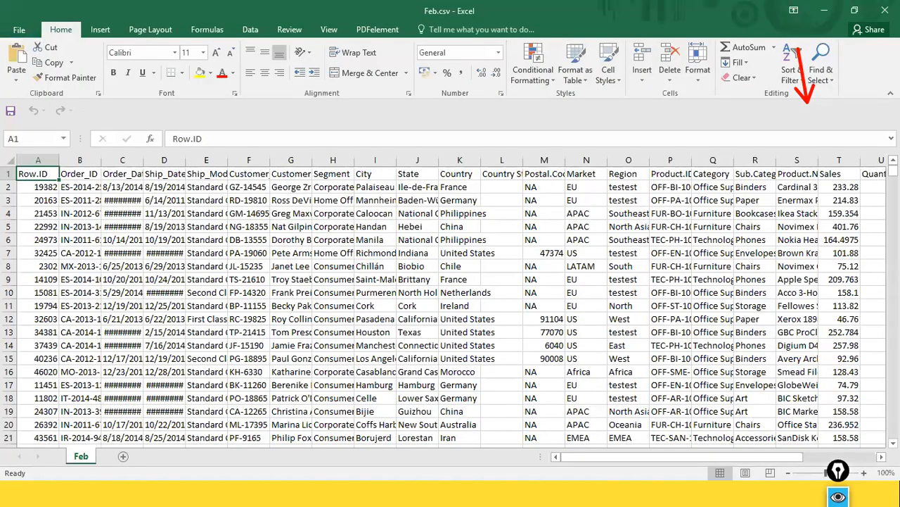
{"action": "left_click_drag", "start_coordinate": [894, 171], "coordinate": [894, 434]}
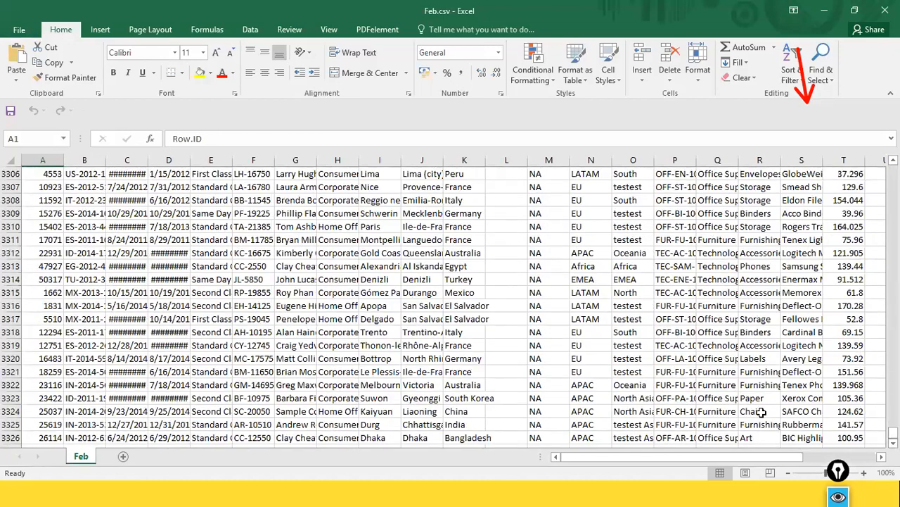
{"action": "scroll", "coordinate": [454, 357], "scroll_direction": "down", "scroll_amount": 3}
{"action": "left_click", "coordinate": [23, 319]}
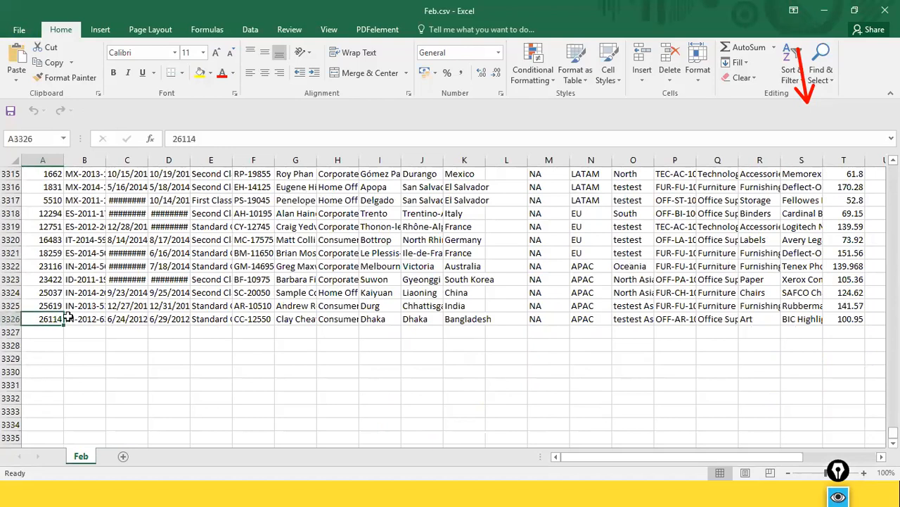
Step: Add up the two files' row counts in cell C3330 of the Feb sheet with the formula =3326+18
{"action": "left_click", "coordinate": [92, 346]}
{"action": "left_click", "coordinate": [133, 372]}
{"action": "type", "text": "=3"}
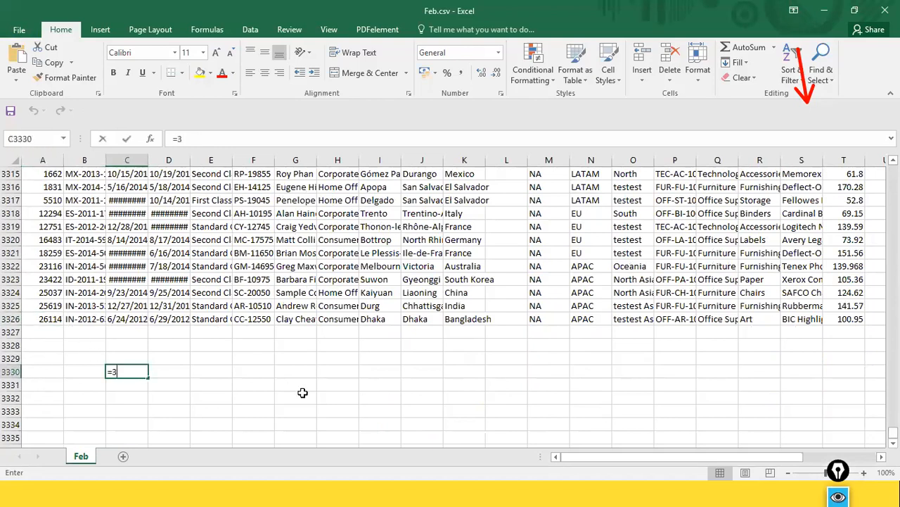
{"action": "type", "text": "326+18"}
{"action": "key", "text": "Return"}
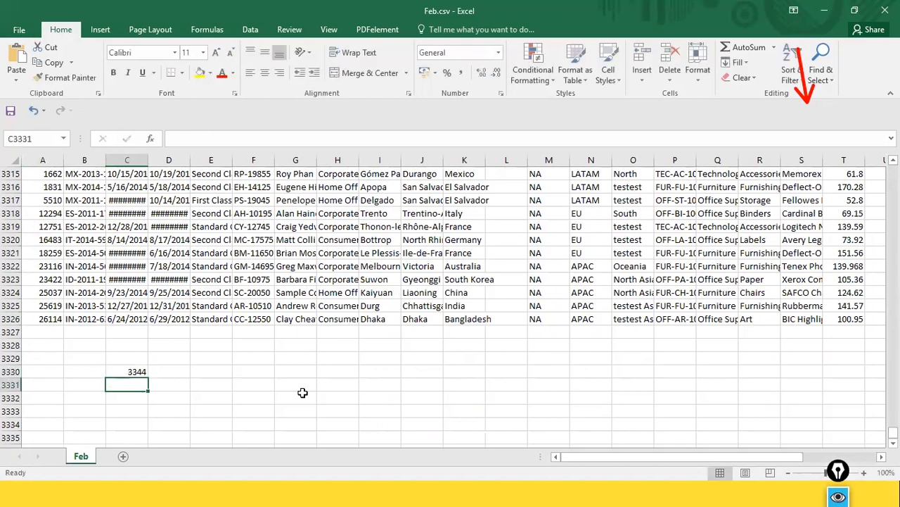
{"action": "key", "text": "Up"}
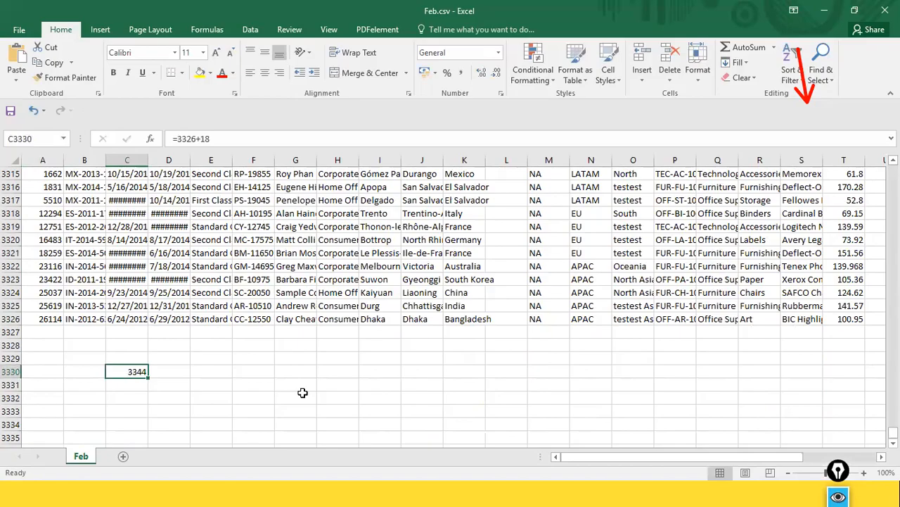
Step: Switch to Power Query Editor and count the rows of the combined NCDailysales table
{"action": "scroll", "coordinate": [237, 370], "scroll_direction": "up", "scroll_amount": 19}
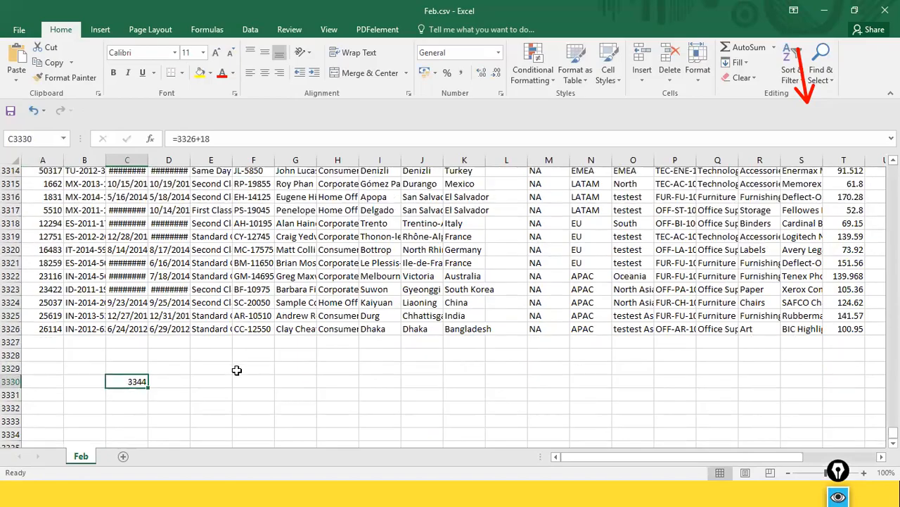
{"action": "scroll", "coordinate": [237, 370], "scroll_direction": "down", "scroll_amount": 20}
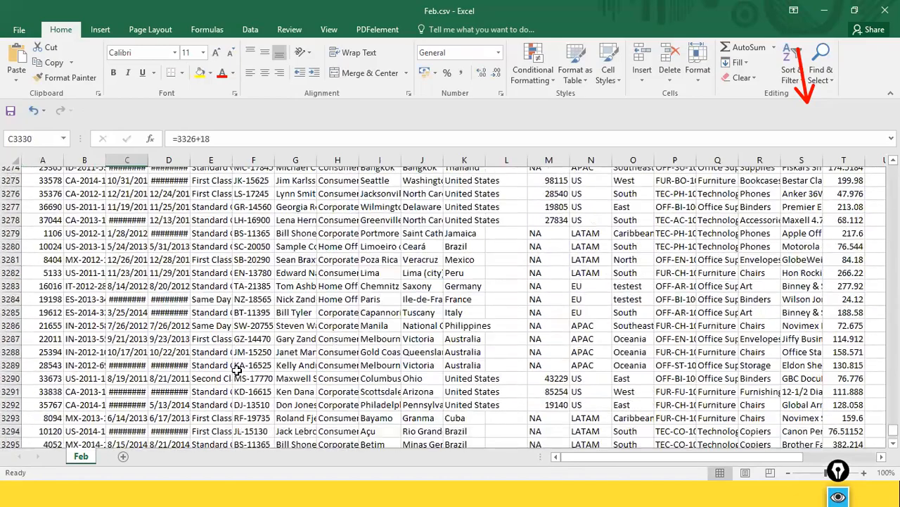
{"action": "scroll", "coordinate": [237, 370], "scroll_direction": "down", "scroll_amount": 1}
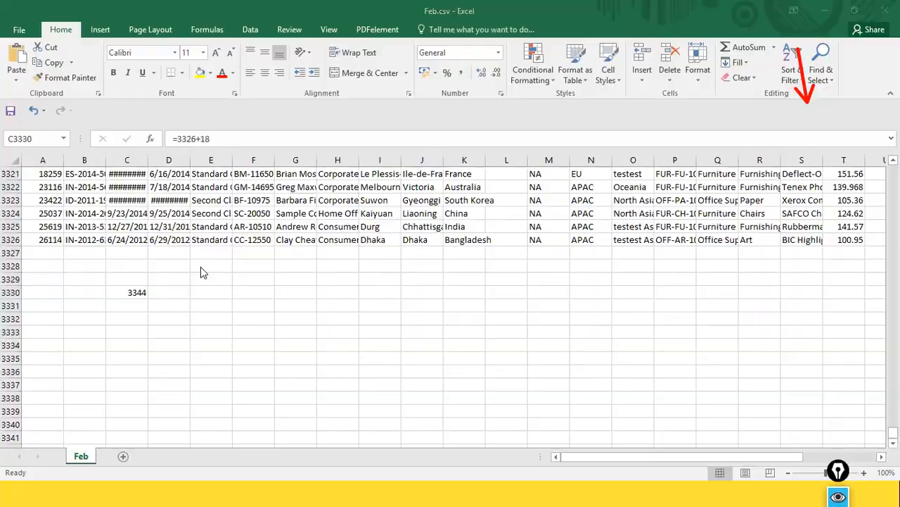
{"action": "key", "text": "alt+Tab"}
{"action": "key", "text": "alt+Tab"}
{"action": "key", "text": "alt+Tab"}
{"action": "key", "text": "Tab"}
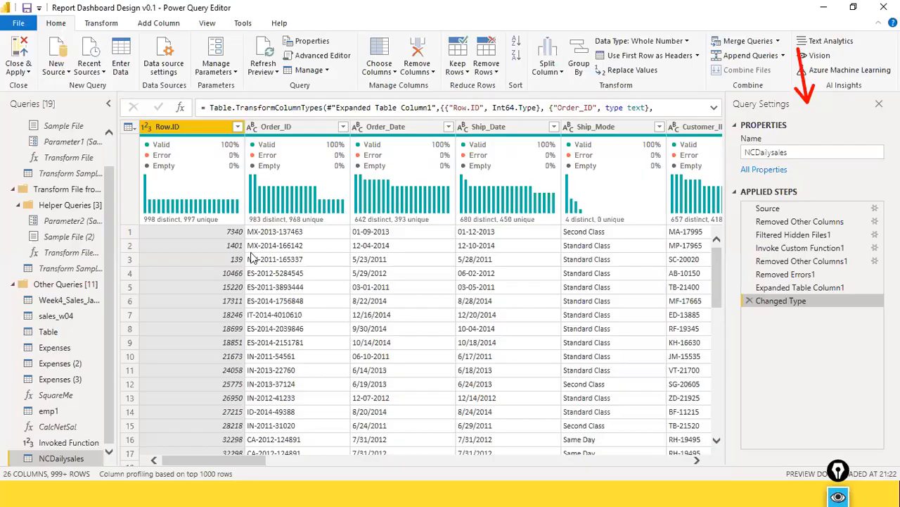
{"action": "left_click", "coordinate": [105, 24]}
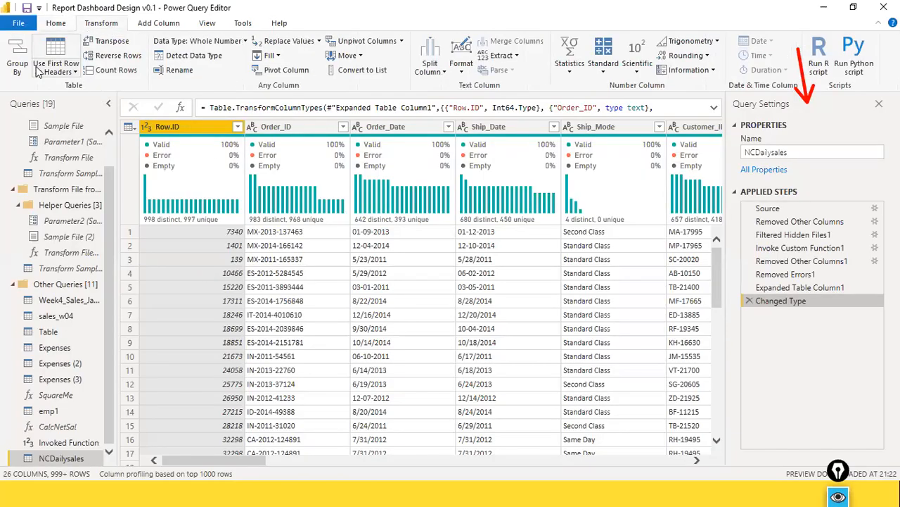
{"action": "left_click", "coordinate": [116, 70]}
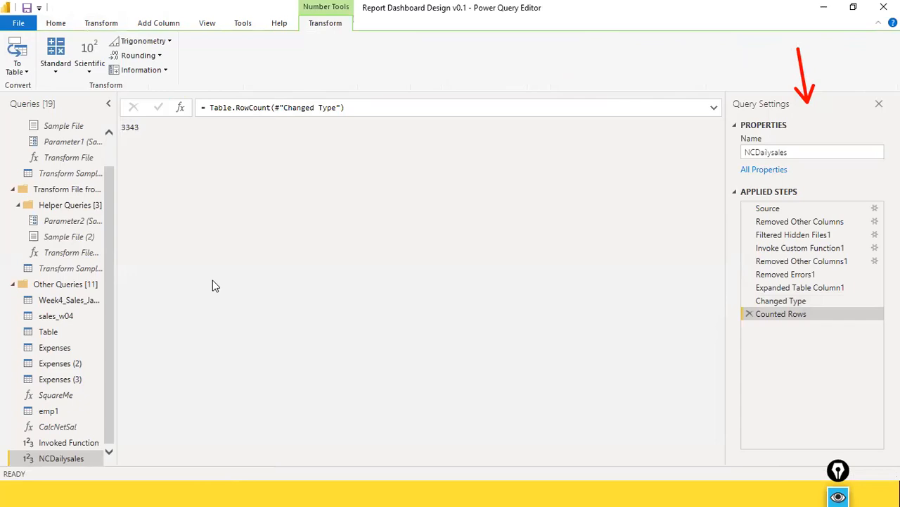
Step: Switch back to Feb.csv in Excel and check its header row and last data row
{"action": "key", "text": "alt+Tab"}
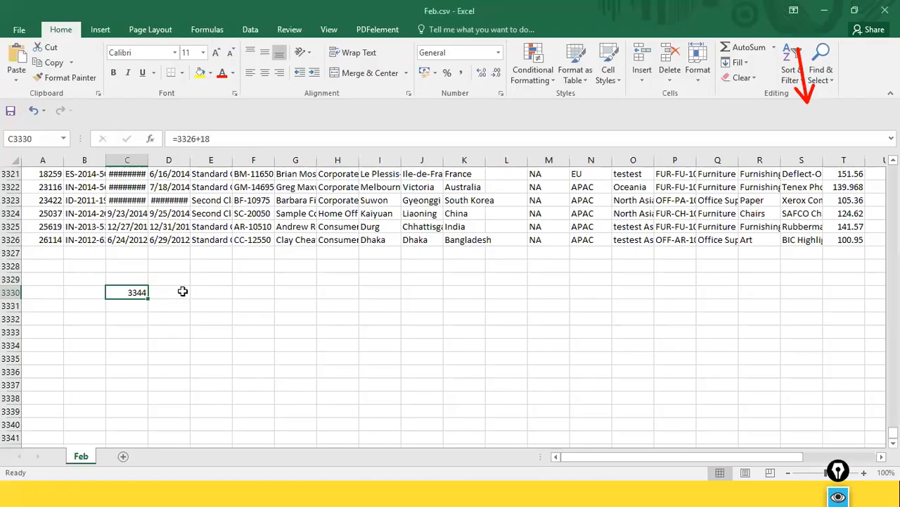
{"action": "scroll", "coordinate": [182, 291], "scroll_direction": "up", "scroll_amount": 18}
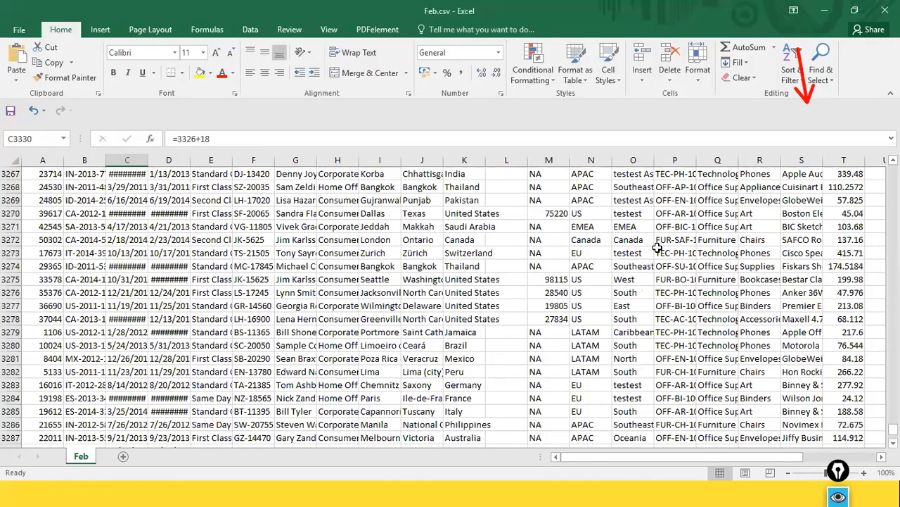
{"action": "left_click_drag", "start_coordinate": [894, 429], "coordinate": [894, 169]}
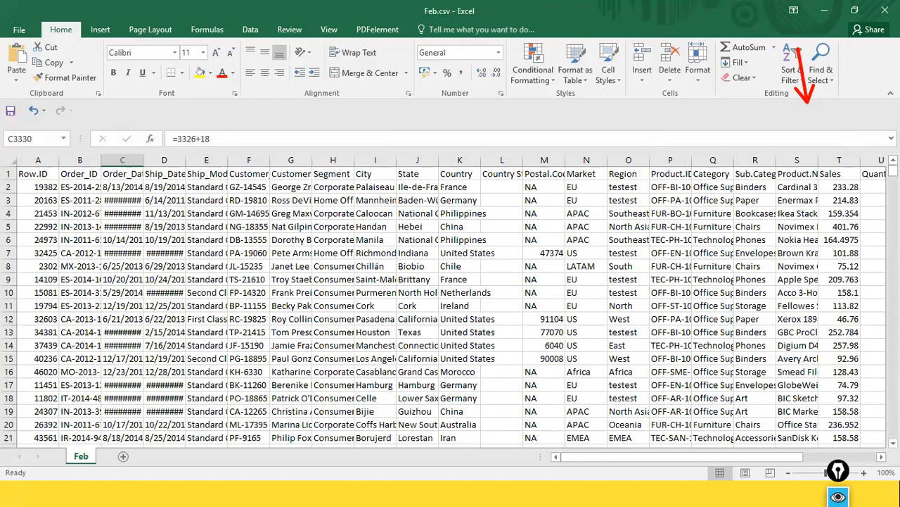
{"action": "left_click_drag", "start_coordinate": [893, 170], "coordinate": [893, 433]}
{"action": "scroll", "coordinate": [177, 411], "scroll_direction": "down", "scroll_amount": 3}
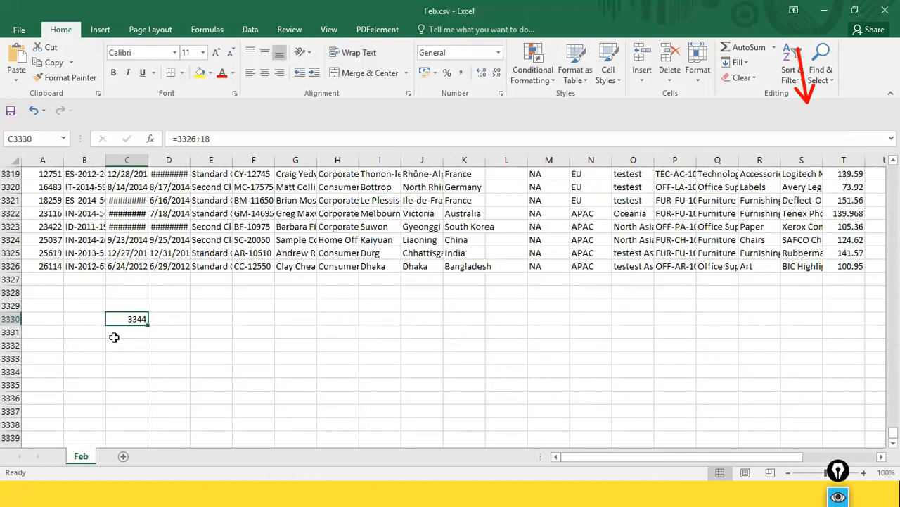
Step: Correct the formula in cell C3330 to =3325+18 so the header row is excluded
{"action": "left_click", "coordinate": [198, 139]}
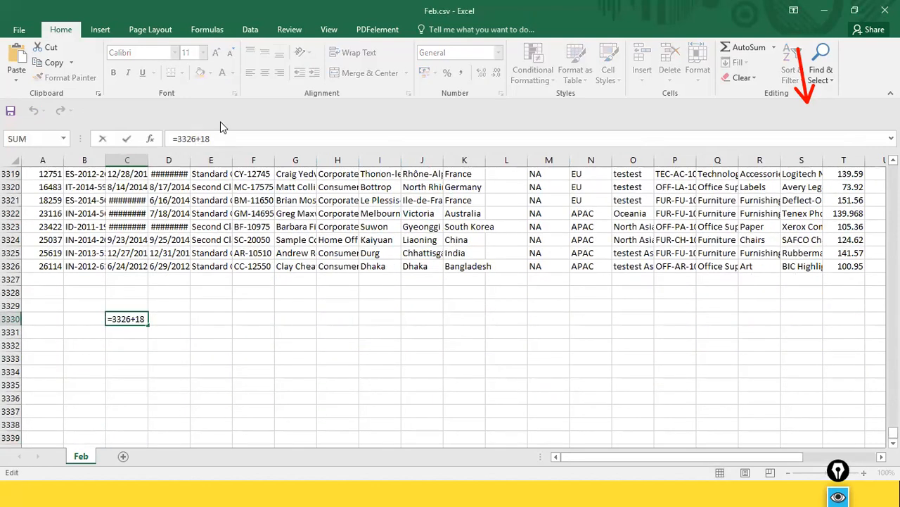
{"action": "key", "text": "BackSpace"}
{"action": "type", "text": "5"}
{"action": "key", "text": "Return"}
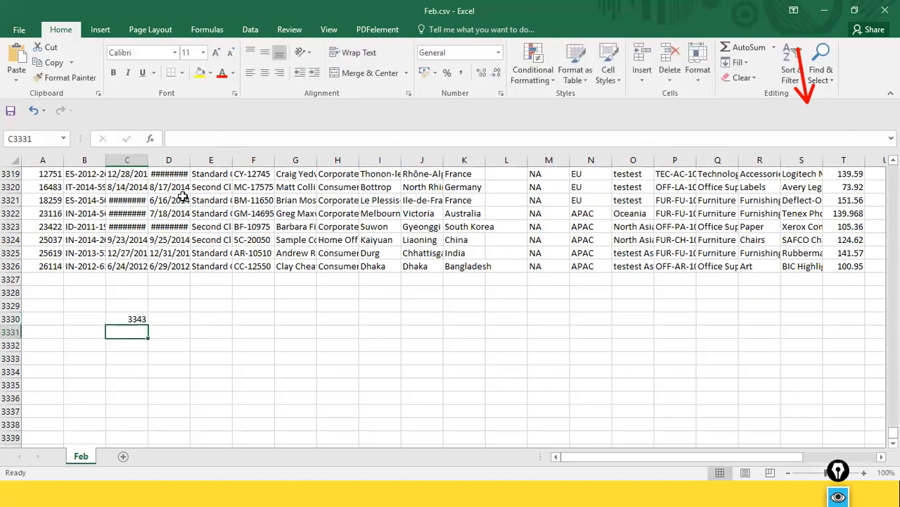
{"action": "left_click", "coordinate": [141, 317]}
Step: Switch to Power Query Editor, delete the Counted Rows step of NCDailysales, and close and apply the query changes
{"action": "key", "text": "alt+Tab"}
{"action": "key", "text": "Tab"}
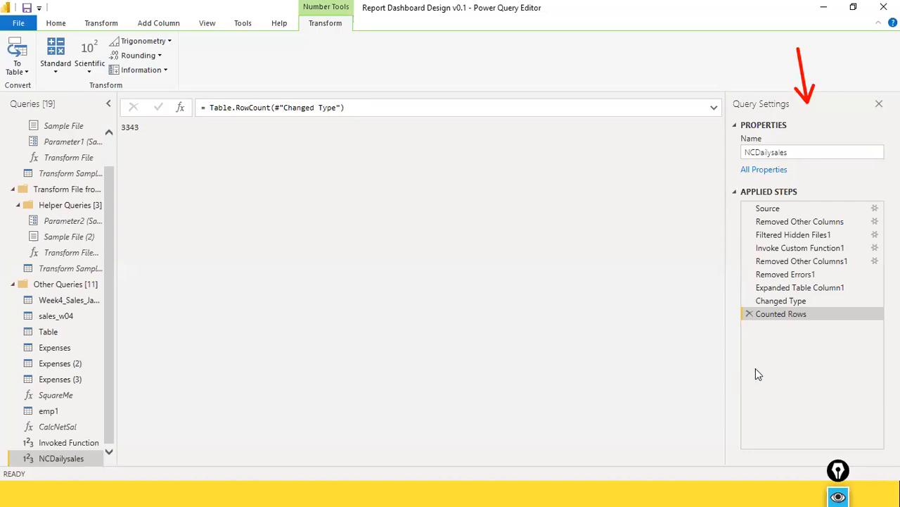
{"action": "left_click", "coordinate": [751, 313]}
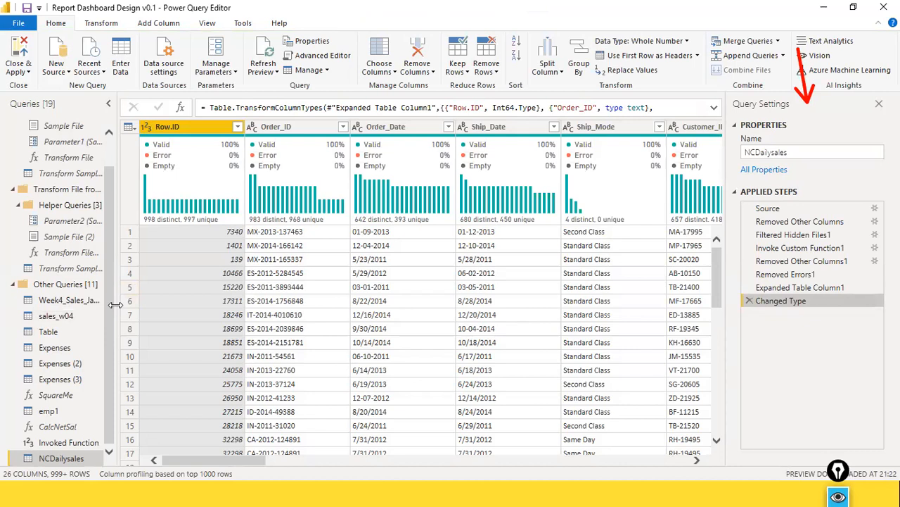
{"action": "left_click", "coordinate": [25, 72]}
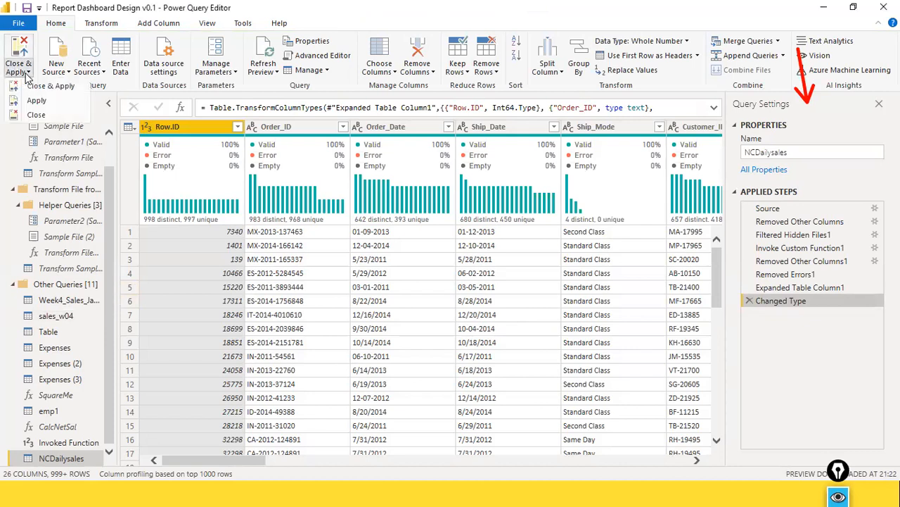
{"action": "left_click", "coordinate": [42, 90]}
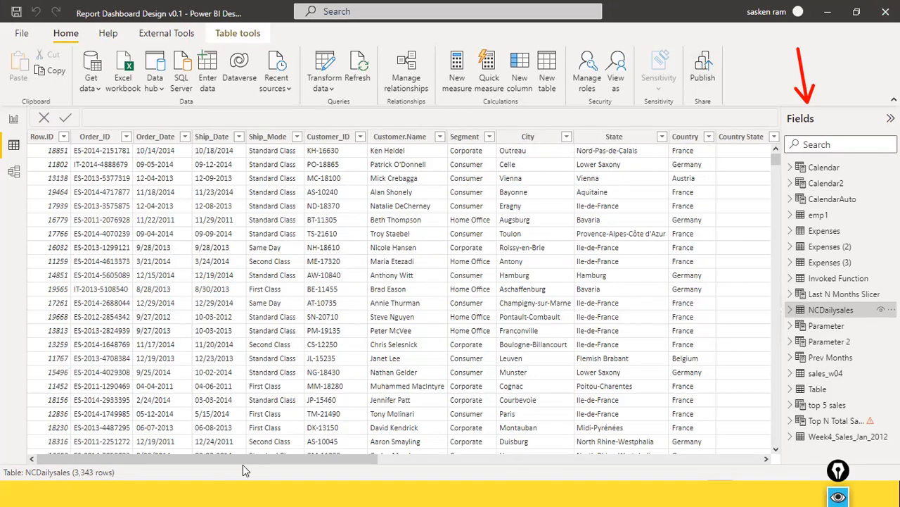
Step: Add an empty table visual to Page 8 of the report and place it near the middle of the canvas
{"action": "left_click", "coordinate": [13, 119]}
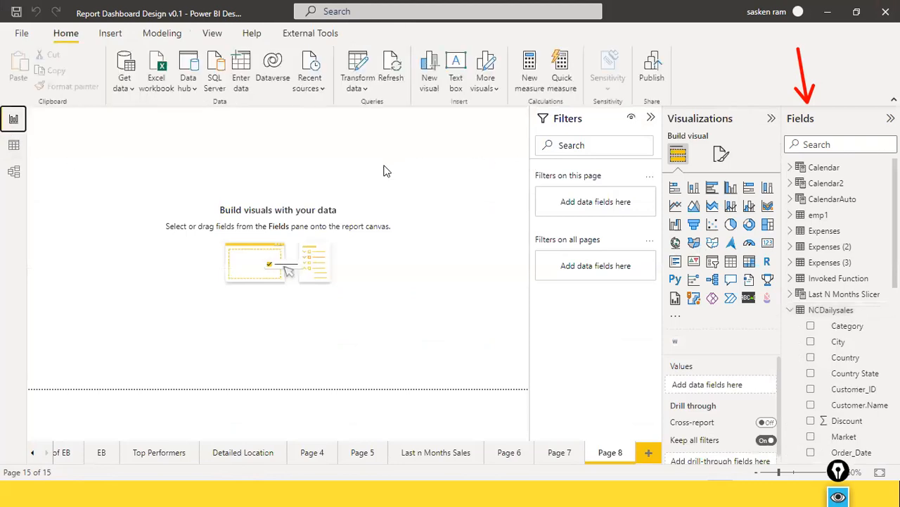
{"action": "left_click", "coordinate": [730, 261]}
{"action": "left_click_drag", "start_coordinate": [95, 134], "coordinate": [218, 251]}
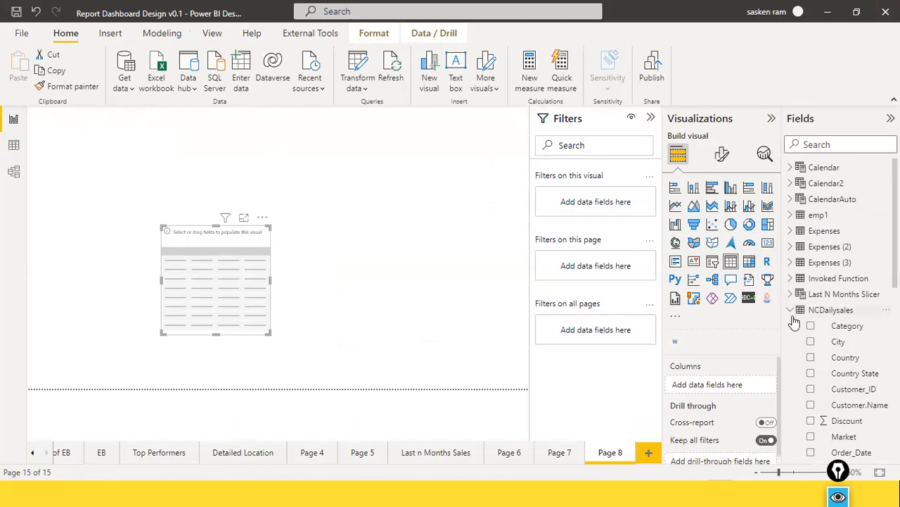
Step: Add the Category and Sales fields from NCDailysales to the table visual
{"action": "scroll", "coordinate": [865, 280], "scroll_direction": "down", "scroll_amount": 5}
{"action": "scroll", "coordinate": [865, 280], "scroll_direction": "down", "scroll_amount": 4}
{"action": "scroll", "coordinate": [809, 282], "scroll_direction": "up", "scroll_amount": 3}
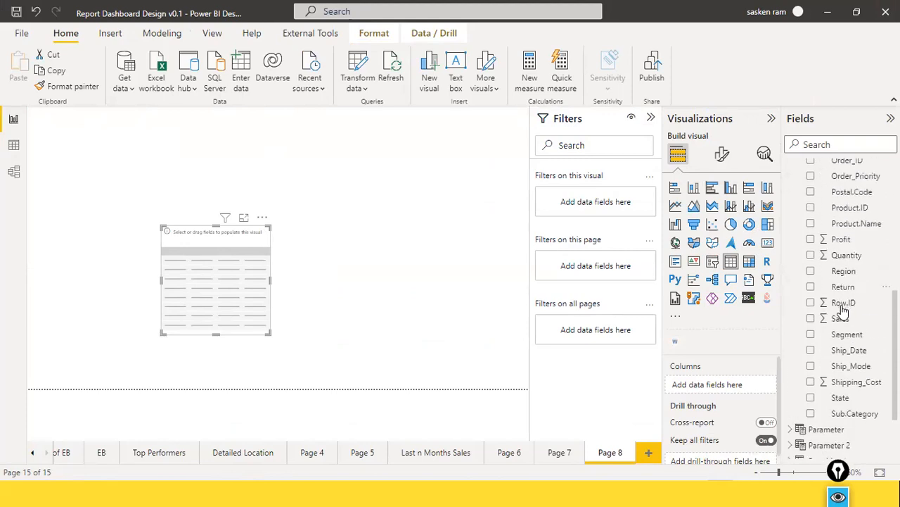
{"action": "scroll", "coordinate": [843, 310], "scroll_direction": "up", "scroll_amount": 5}
{"action": "left_click_drag", "start_coordinate": [721, 222], "coordinate": [195, 267]}
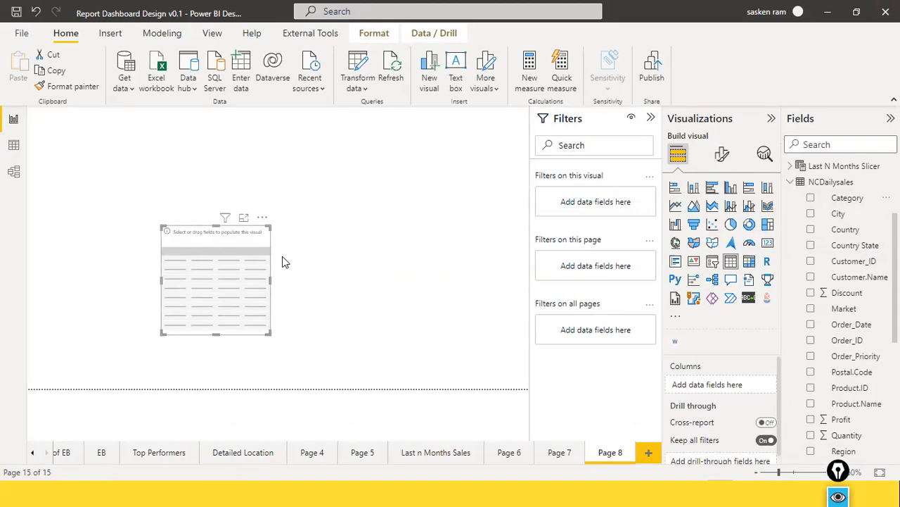
{"action": "left_click_drag", "start_coordinate": [861, 200], "coordinate": [228, 278]}
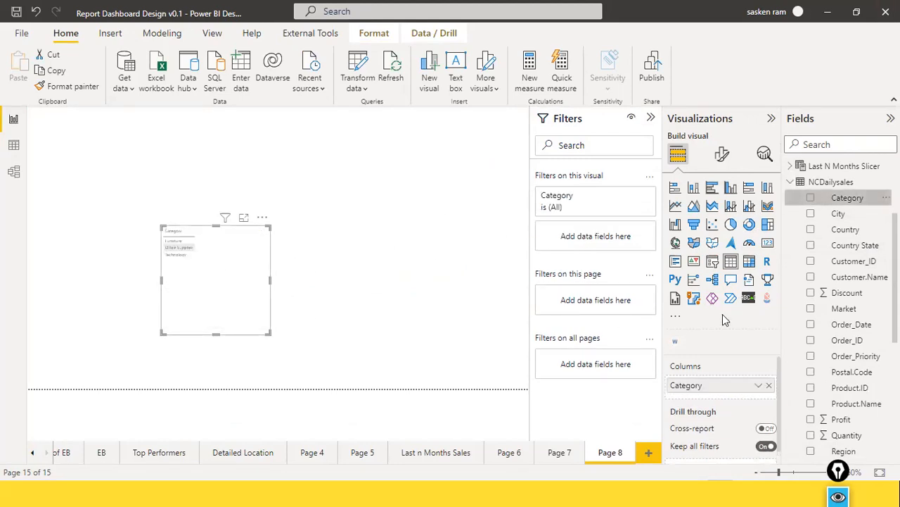
{"action": "scroll", "coordinate": [841, 365], "scroll_direction": "down", "scroll_amount": 3}
{"action": "left_click_drag", "start_coordinate": [840, 364], "coordinate": [235, 243]}
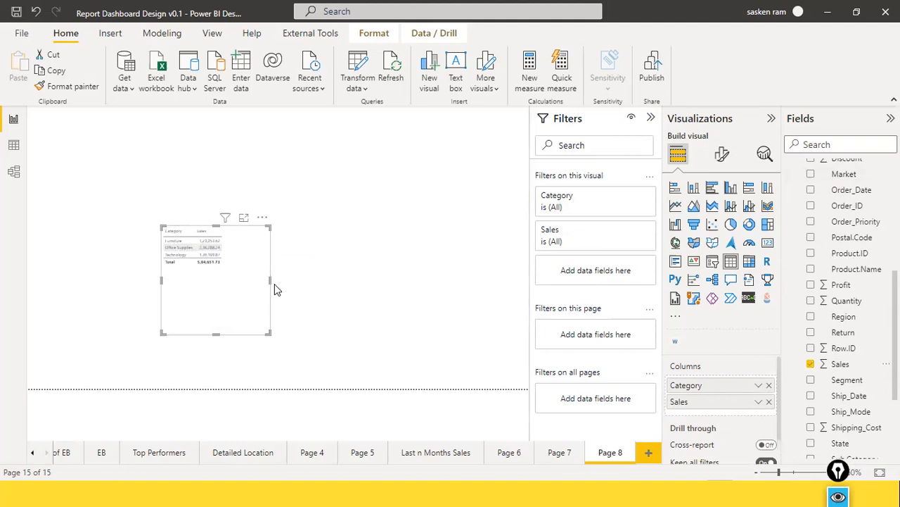
Step: Widen the table visual and set its global font size to 12
{"action": "left_click_drag", "start_coordinate": [270, 280], "coordinate": [324, 284]}
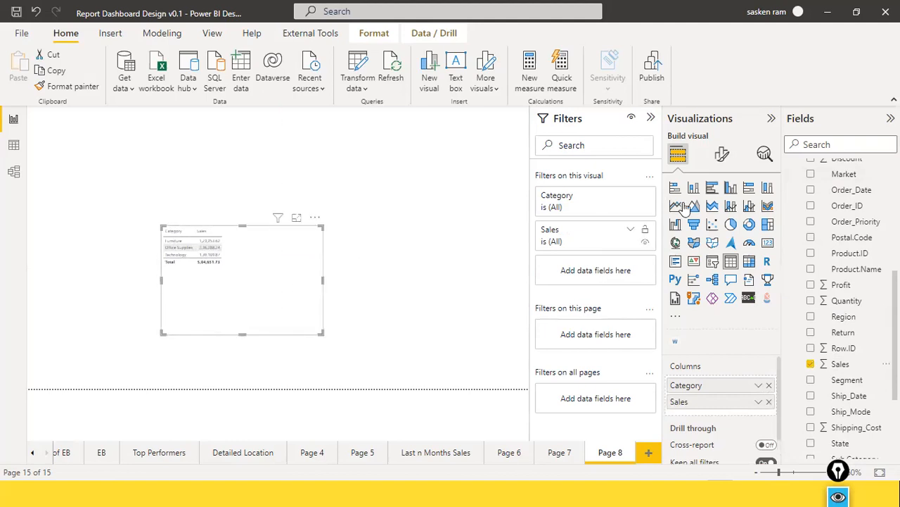
{"action": "left_click", "coordinate": [722, 154]}
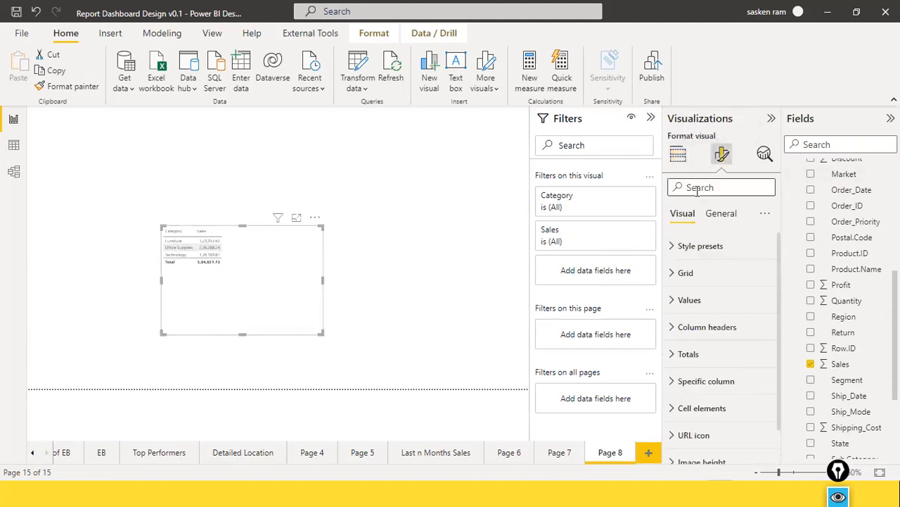
{"action": "type", "text": "font"}
{"action": "left_click", "coordinate": [706, 278]}
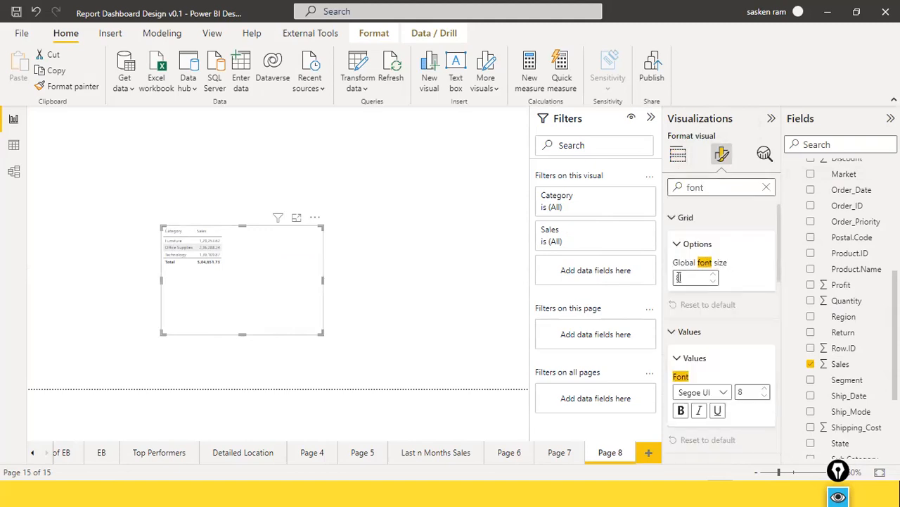
{"action": "type", "text": "12"}
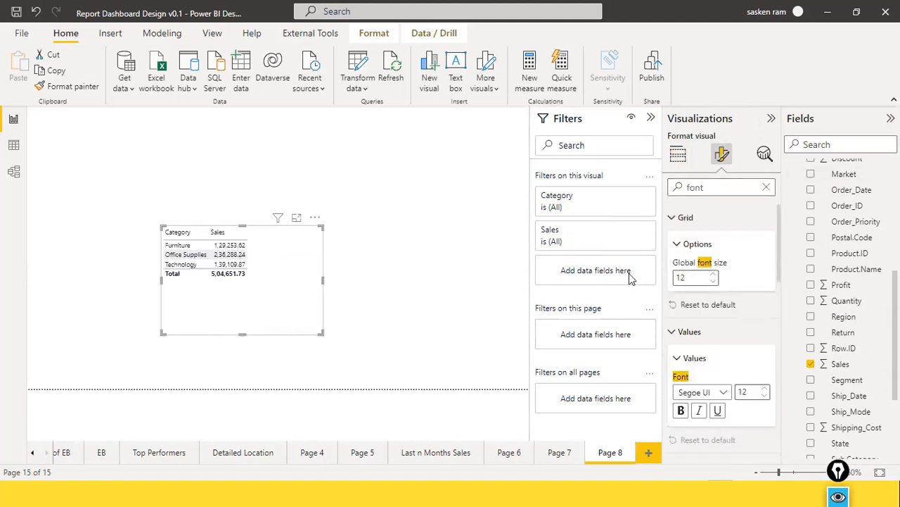
{"action": "left_click", "coordinate": [481, 255]}
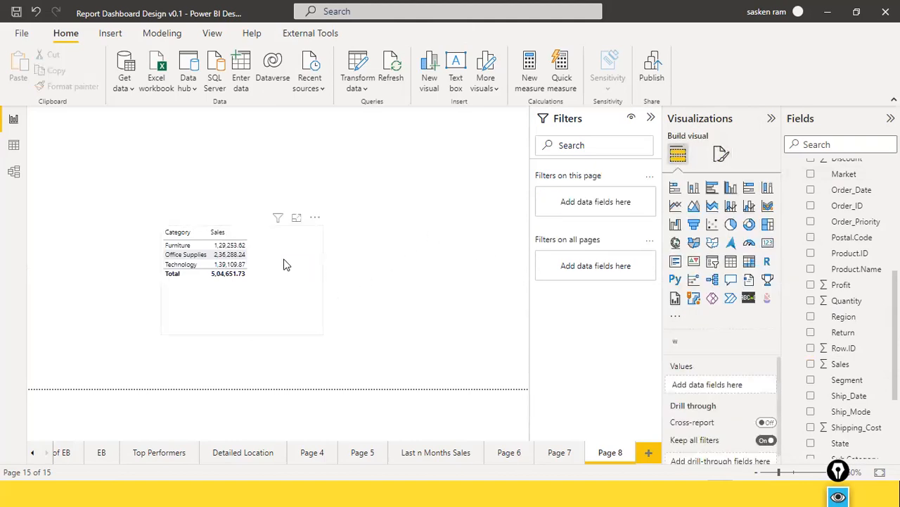
Step: Reduce the height of the table visual to fit its rows and deselect it
{"action": "left_click", "coordinate": [260, 304]}
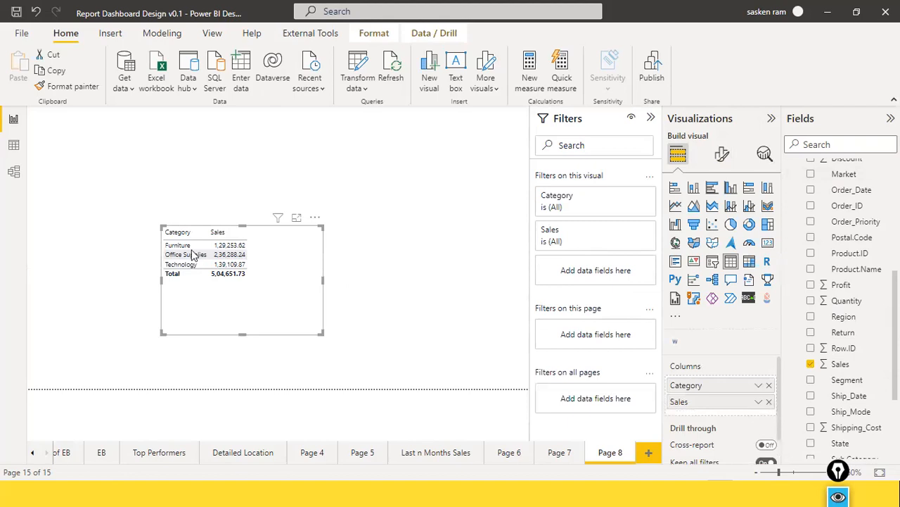
{"action": "left_click_drag", "start_coordinate": [242, 332], "coordinate": [261, 293]}
{"action": "left_click", "coordinate": [415, 292]}
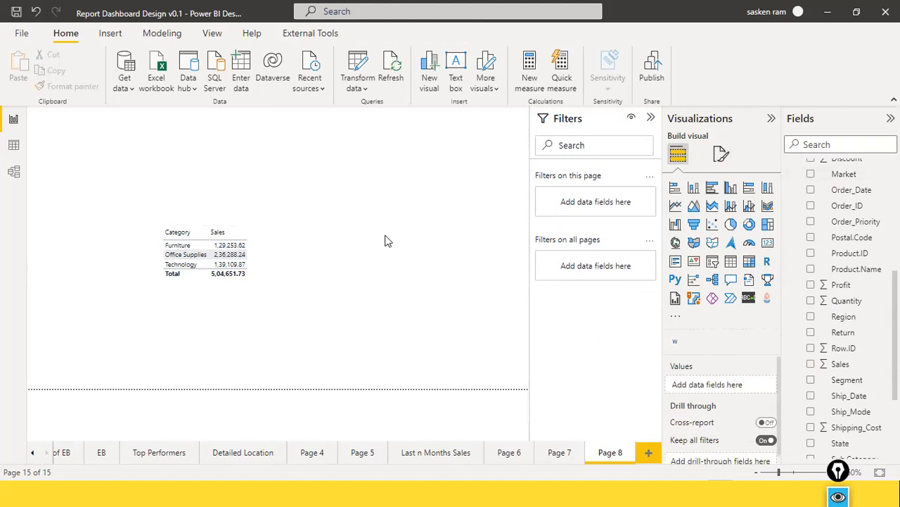
Step: Switch to File Explorer and copy Feb.csv from the Apr subfolder of NCDailysales
{"action": "key", "text": "alt+Tab"}
{"action": "key", "text": "Tab"}
{"action": "key", "text": "Tab"}
{"action": "key", "text": "Tab"}
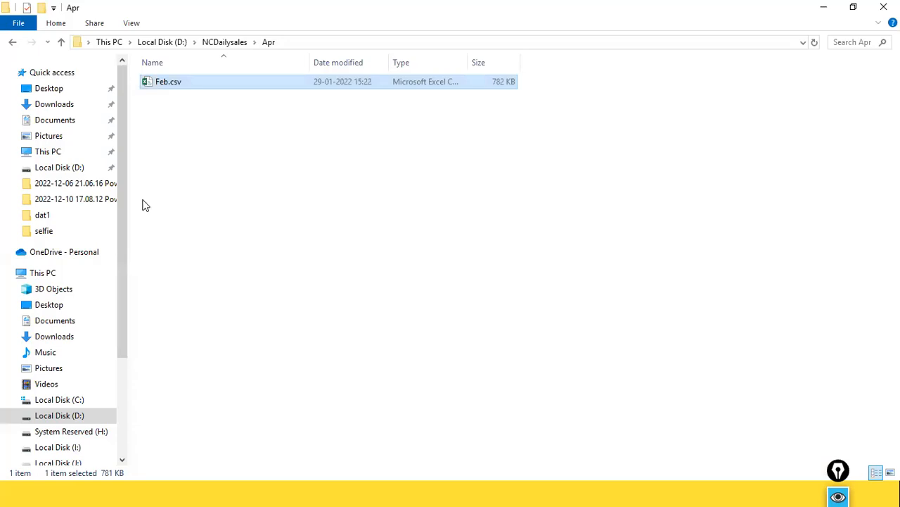
{"action": "double_click", "coordinate": [192, 83]}
{"action": "right_click", "coordinate": [193, 82]}
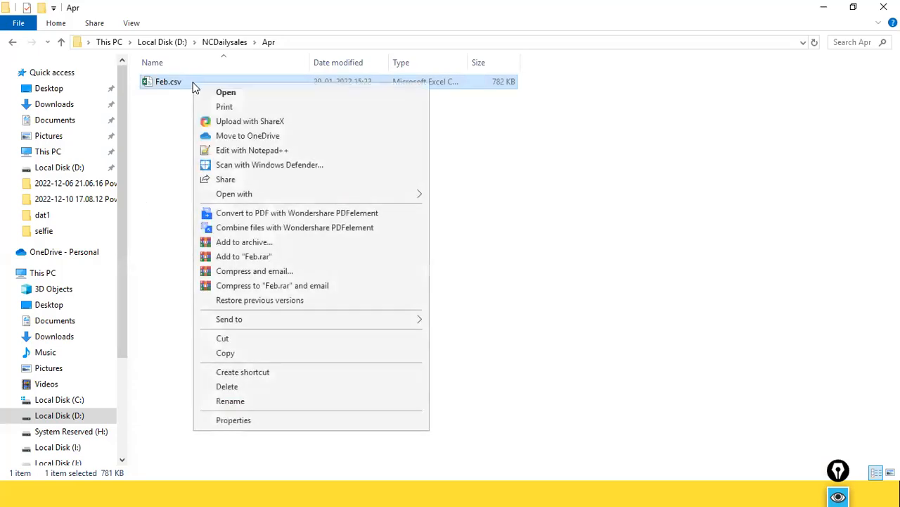
{"action": "left_click", "coordinate": [240, 349]}
Step: Try to paste the copied Feb.csv into the stu folder on drive D
{"action": "left_click", "coordinate": [79, 416]}
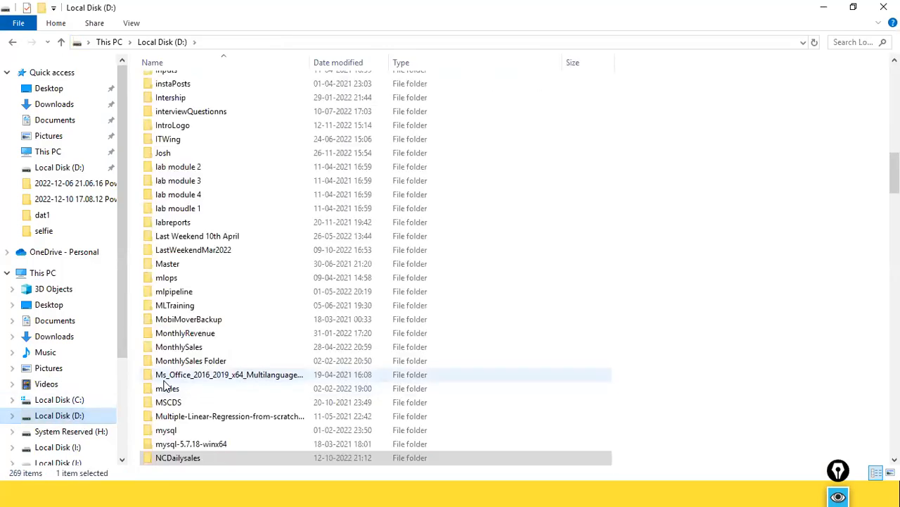
{"action": "left_click", "coordinate": [177, 378]}
{"action": "type", "text": "stat"}
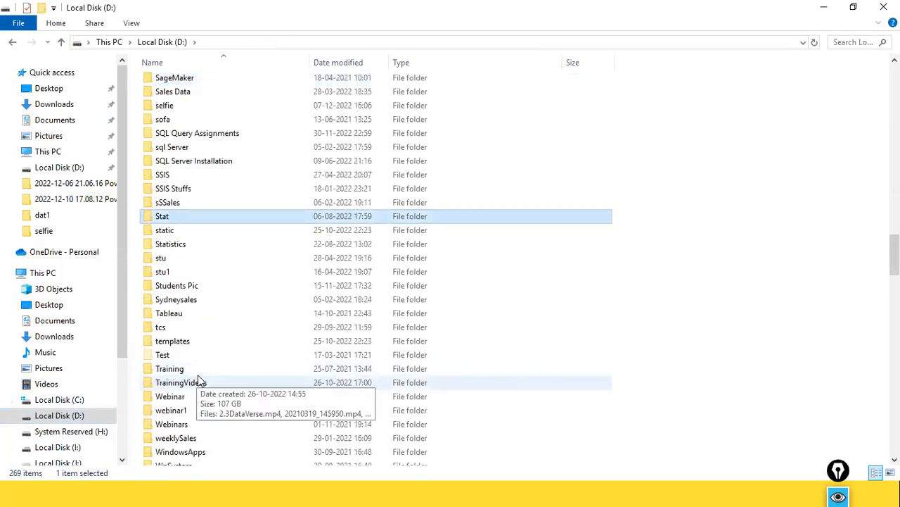
{"action": "double_click", "coordinate": [169, 259]}
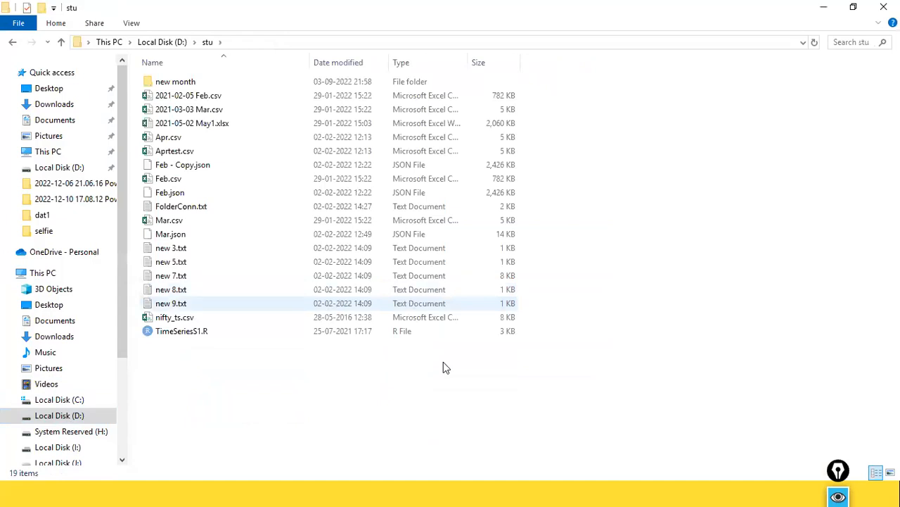
{"action": "key", "text": "ctrl+v"}
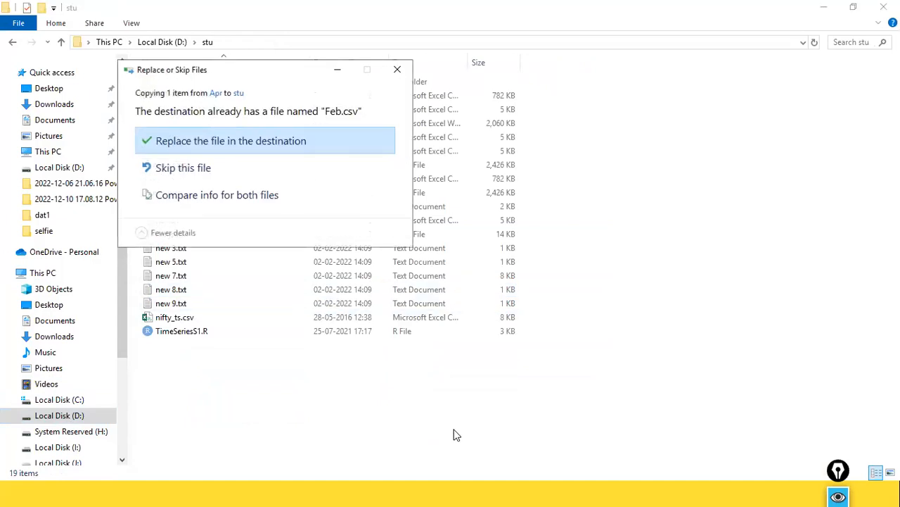
{"action": "left_click", "coordinate": [409, 71]}
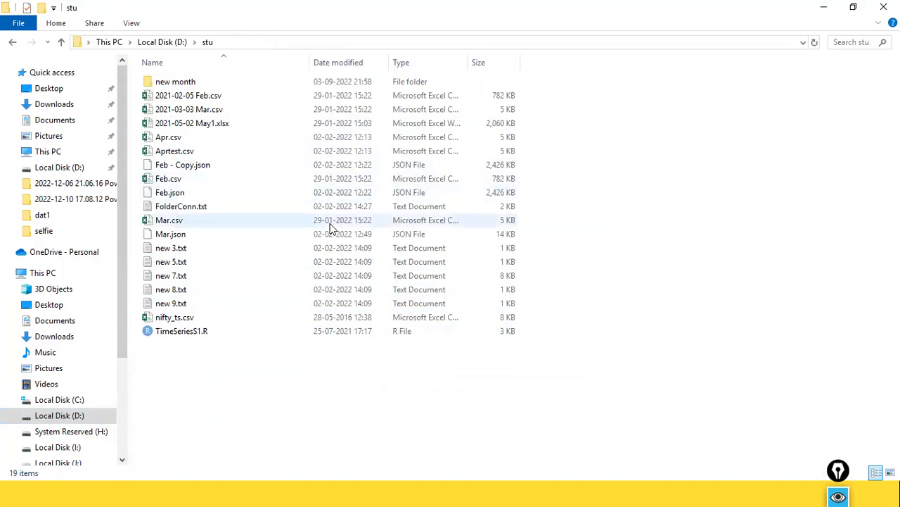
{"action": "key", "text": "alt+Tab"}
{"action": "key", "text": "alt+Tab"}
{"action": "key", "text": "alt+Tab"}
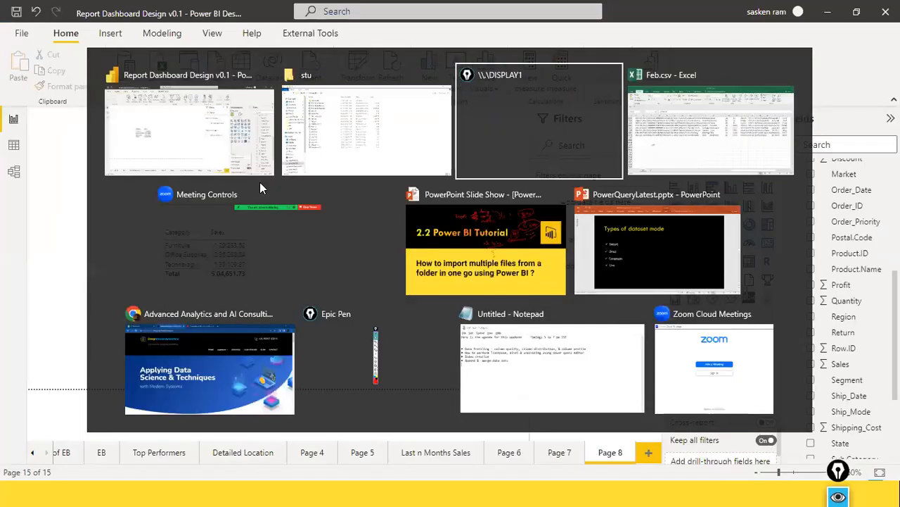
{"action": "key", "text": "alt+Tab"}
{"action": "key", "text": "alt+Tab"}
{"action": "key", "text": "alt+Tab"}
{"action": "key", "text": "alt+Tab"}
{"action": "key", "text": "alt+Tab"}
{"action": "key", "text": "alt+Tab"}
{"action": "key", "text": "alt+Tab"}
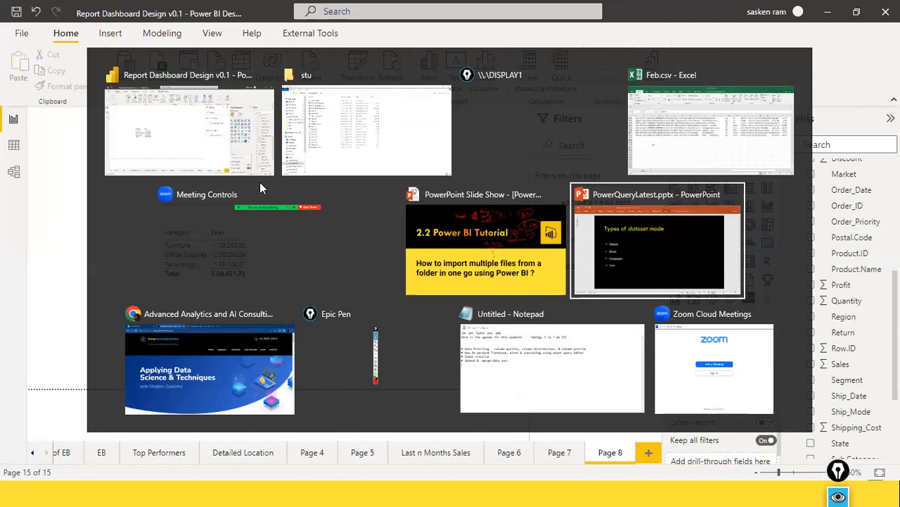
{"action": "key", "text": "alt+Tab"}
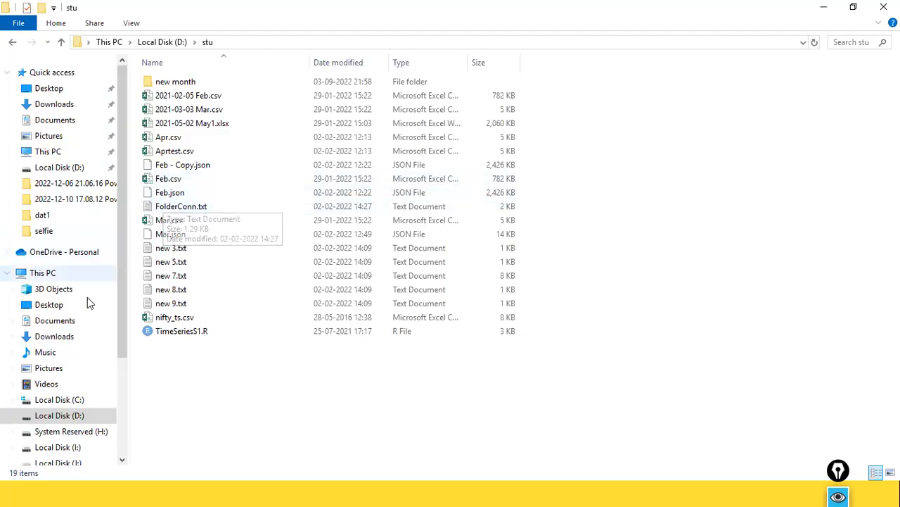
Step: Open the Apr subfolder of NCDailysales on drive D
{"action": "left_click", "coordinate": [68, 421]}
{"action": "left_click", "coordinate": [170, 365]}
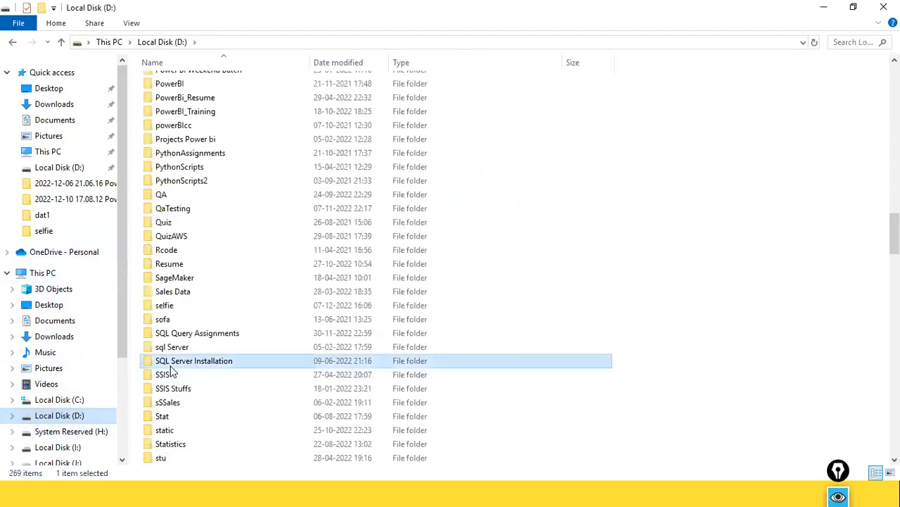
{"action": "key", "text": "n"}
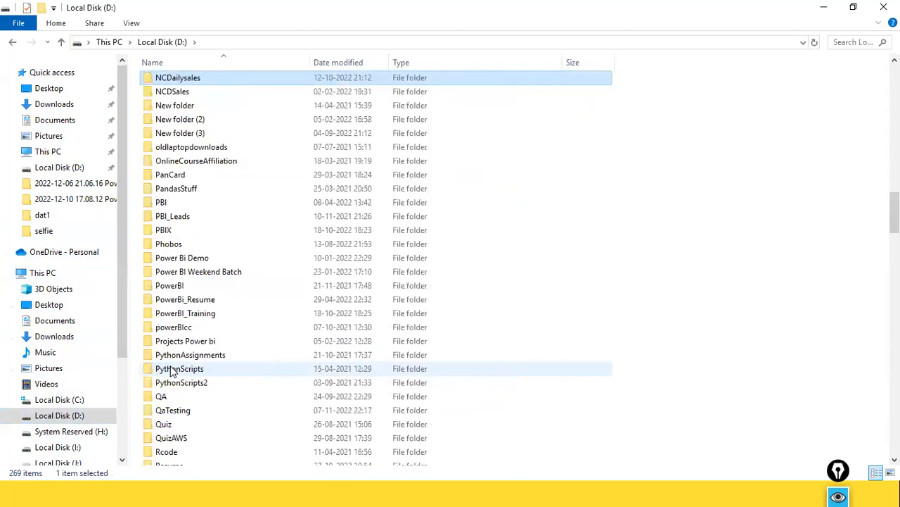
{"action": "key", "text": "Return"}
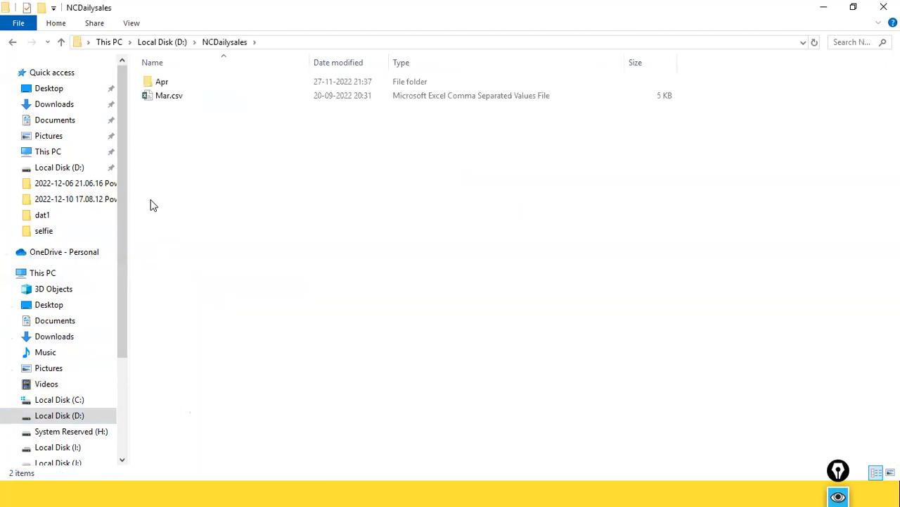
{"action": "double_click", "coordinate": [161, 89]}
Step: Try to permanently delete Feb.csv from the Apr subfolder
{"action": "left_click", "coordinate": [170, 86]}
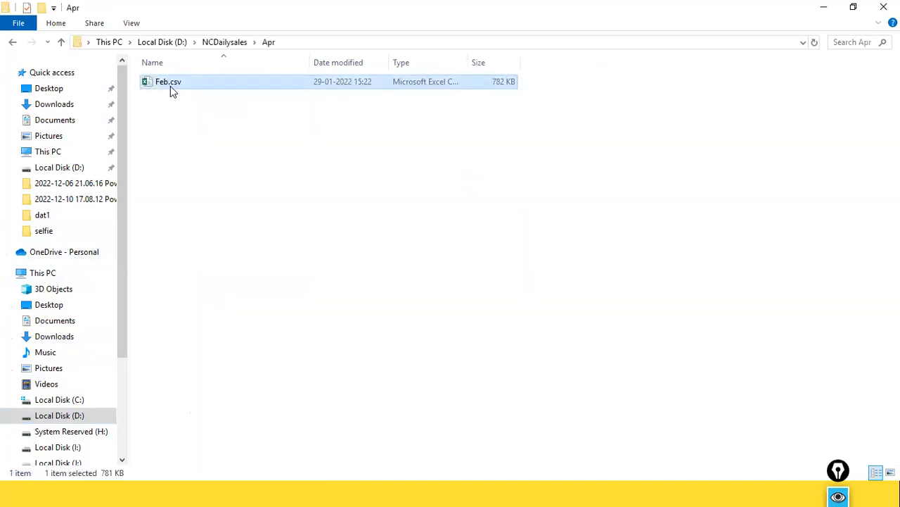
{"action": "key", "text": "shift+Delete"}
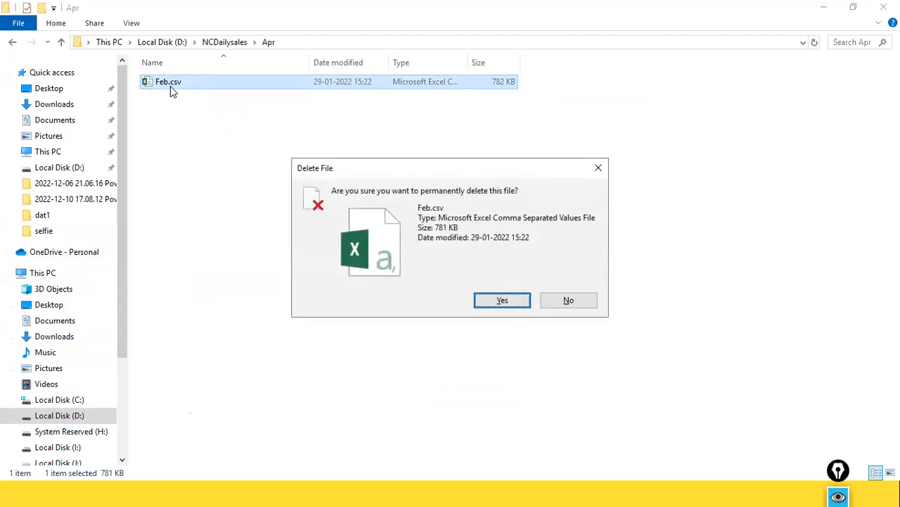
{"action": "key", "text": "Return"}
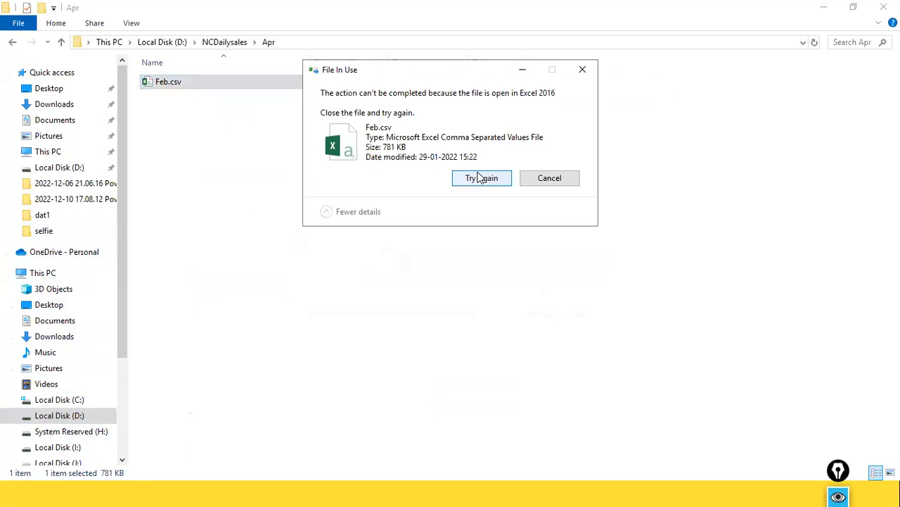
{"action": "left_click", "coordinate": [478, 177]}
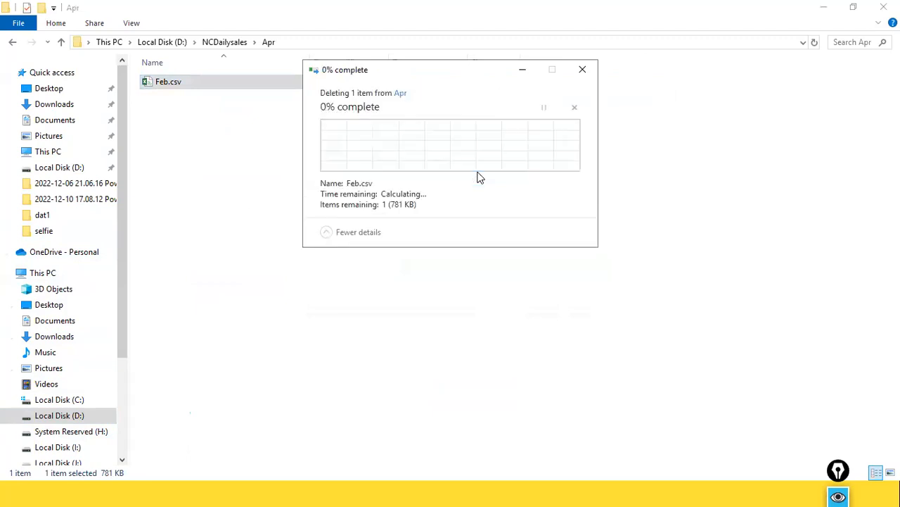
{"action": "left_click", "coordinate": [551, 178]}
Step: Switch to Excel and close the Feb.csv workbook without saving it
{"action": "key", "text": "alt+Tab"}
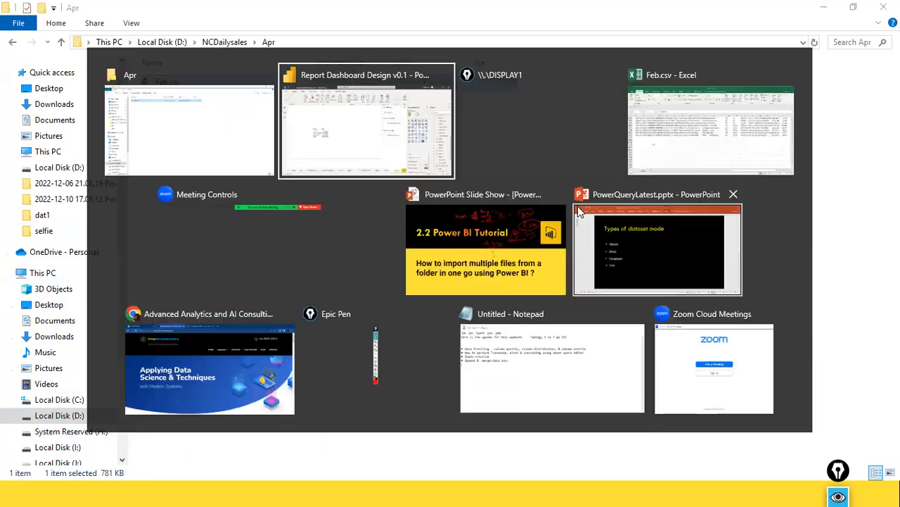
{"action": "key", "text": "alt+Tab"}
{"action": "key", "text": "alt+Tab"}
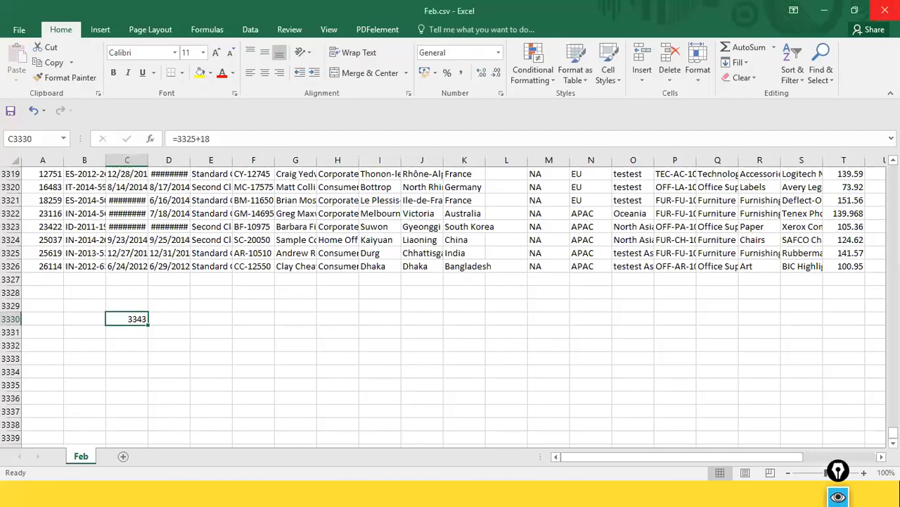
{"action": "left_click", "coordinate": [433, 261]}
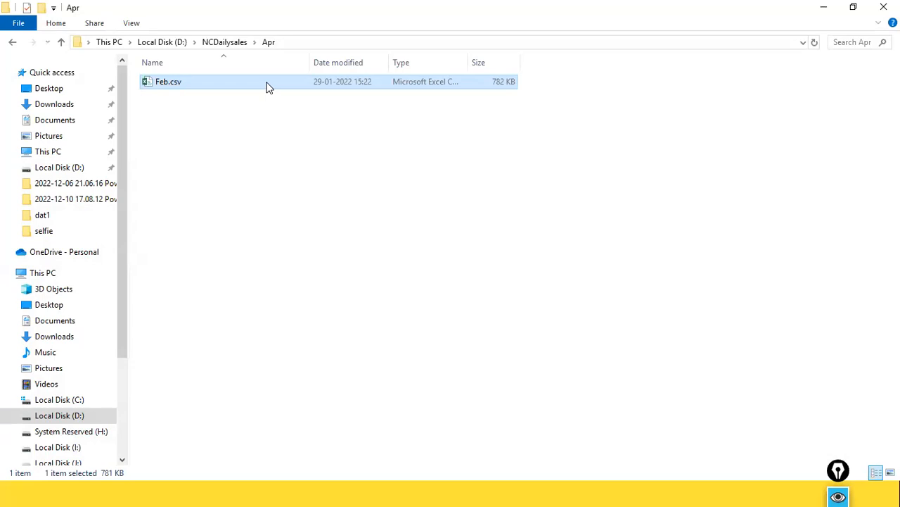
Step: Delete Feb.csv from the Apr subfolder of NCDailysales in File Explorer
{"action": "key", "text": "shift+Delete"}
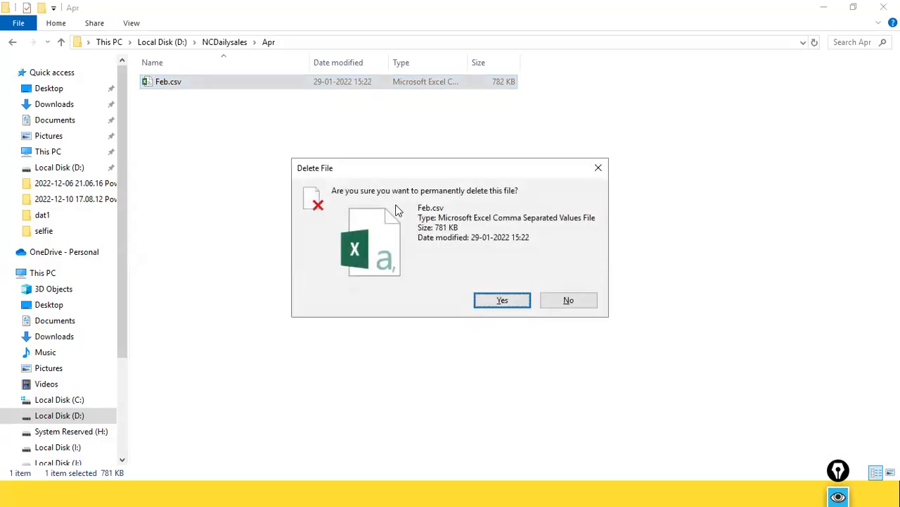
{"action": "key", "text": "Return"}
{"action": "right_click", "coordinate": [195, 84]}
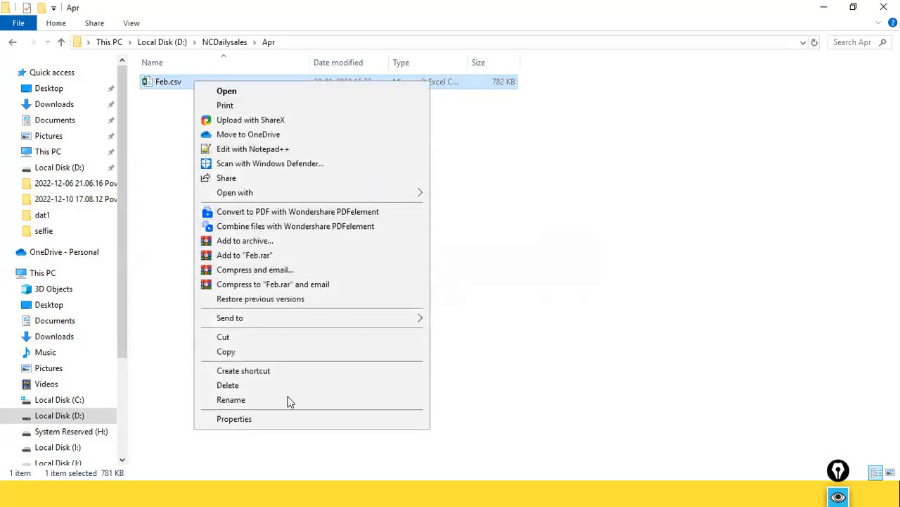
{"action": "left_click", "coordinate": [263, 387]}
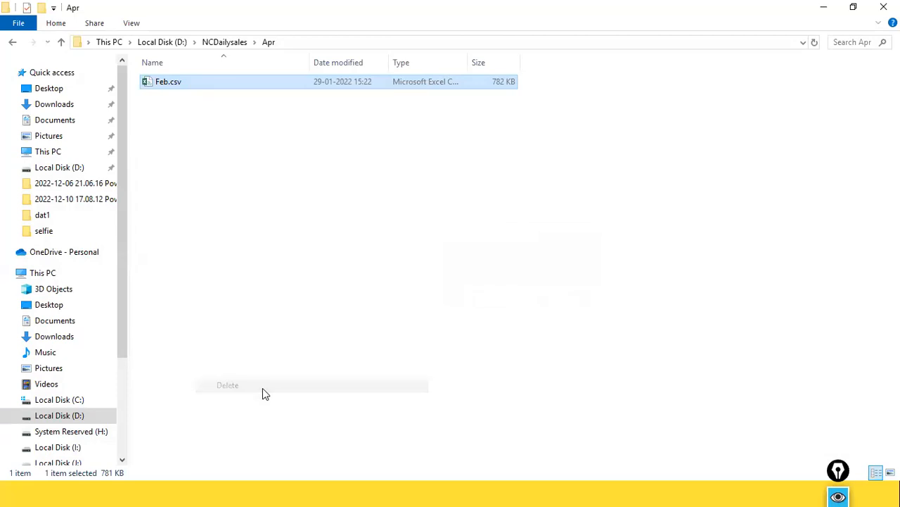
Step: Check the contents of the NCDailysales folder and its Apr subfolder
{"action": "left_click", "coordinate": [215, 42]}
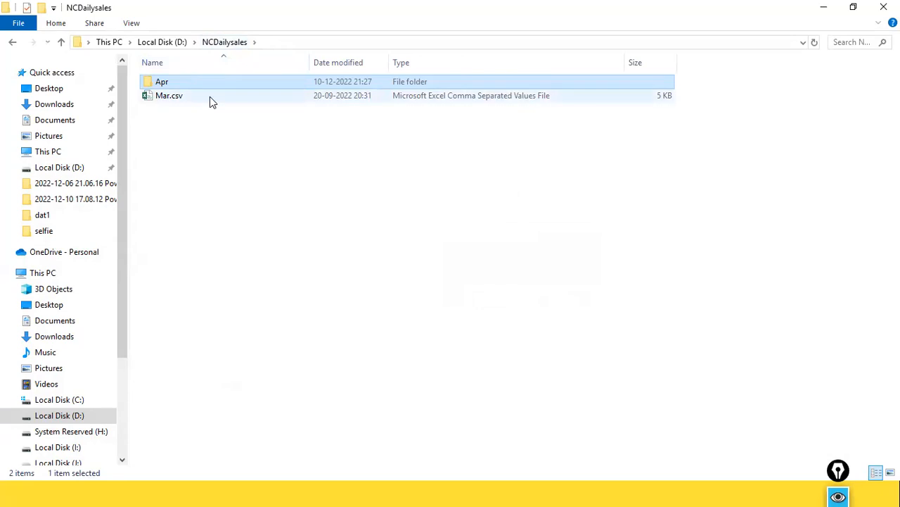
{"action": "left_click", "coordinate": [158, 95]}
{"action": "left_click", "coordinate": [162, 83]}
{"action": "double_click", "coordinate": [162, 83]}
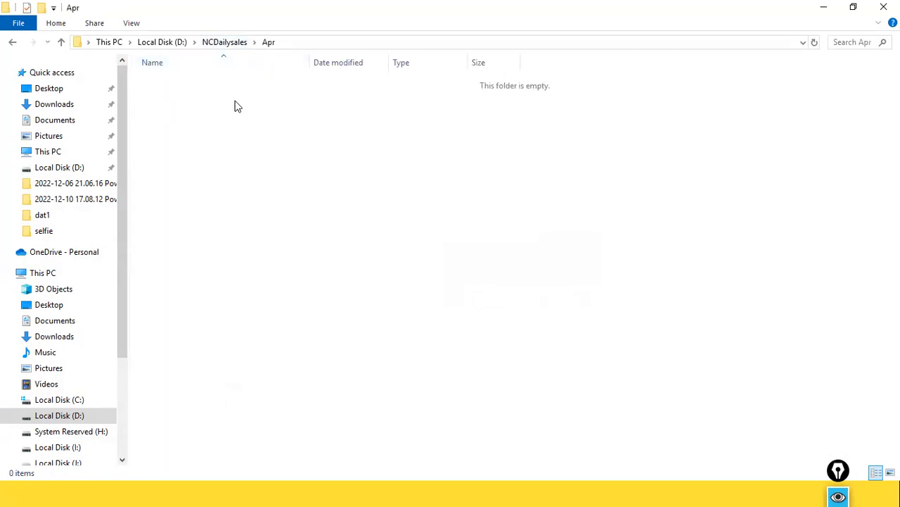
{"action": "left_click", "coordinate": [236, 43]}
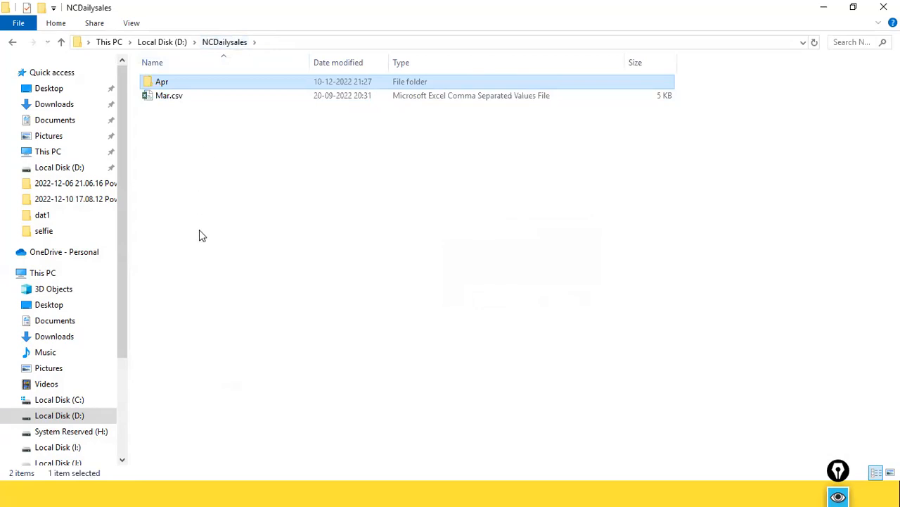
Step: Switch to Power BI Desktop and refresh the report data
{"action": "key", "text": "alt+Tab"}
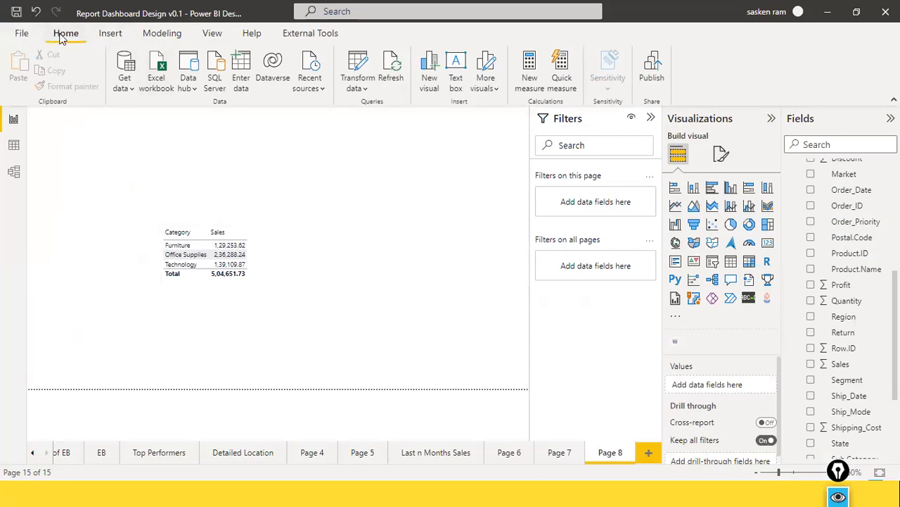
{"action": "left_click", "coordinate": [399, 69]}
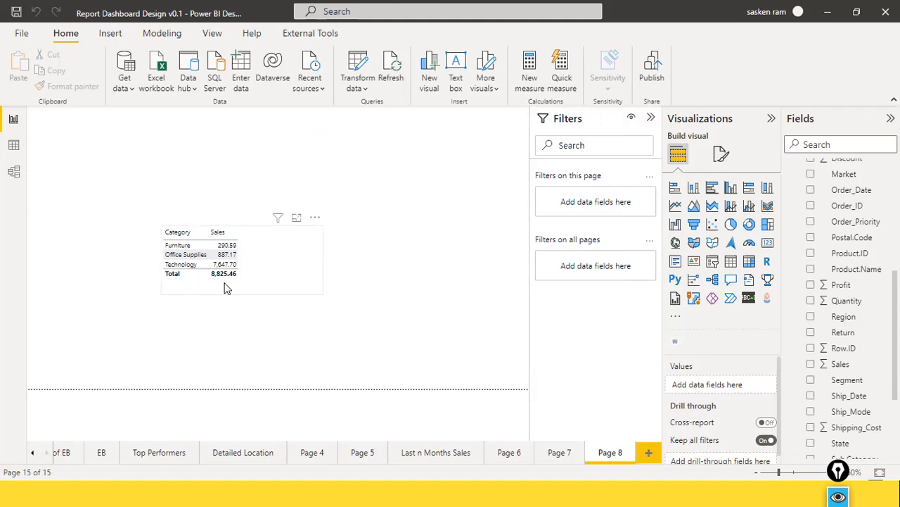
Step: Open a new File Explorer window and go to the stu folder on drive D
{"action": "key", "text": "alt+Tab"}
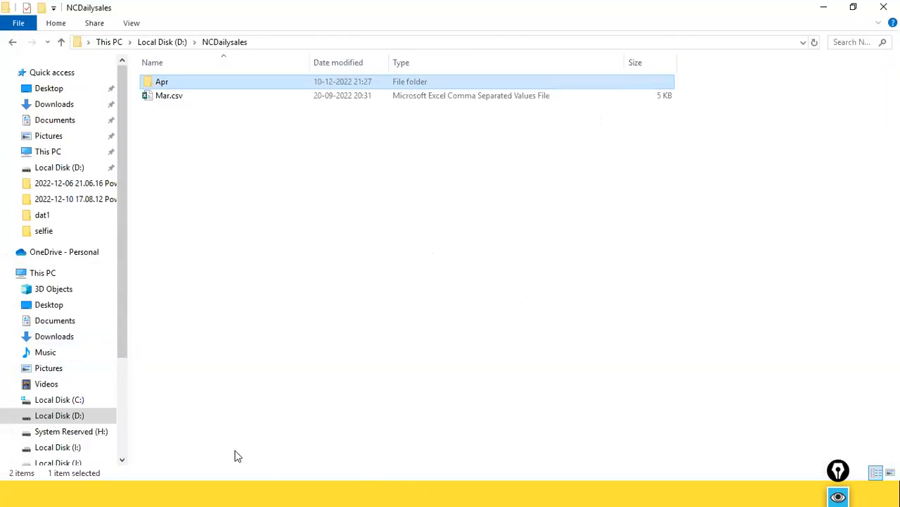
{"action": "key", "text": "super"}
{"action": "type", "text": "file"}
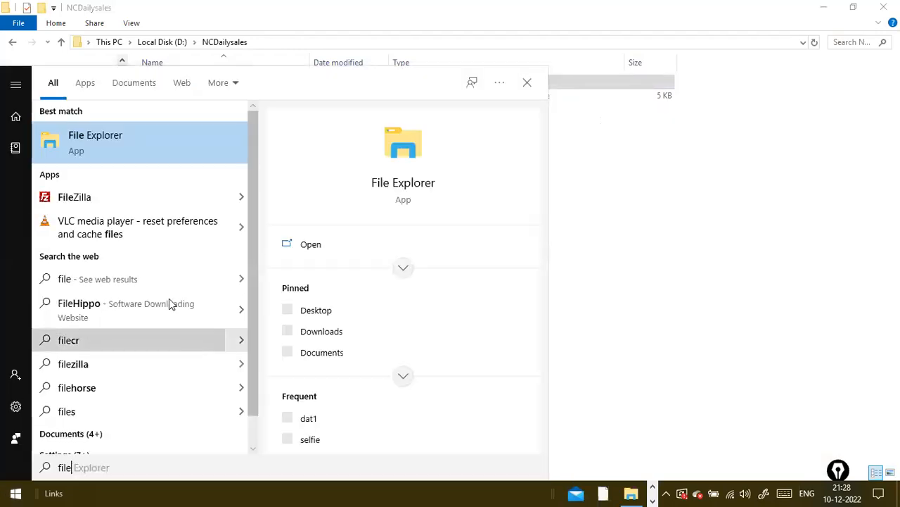
{"action": "left_click", "coordinate": [171, 149]}
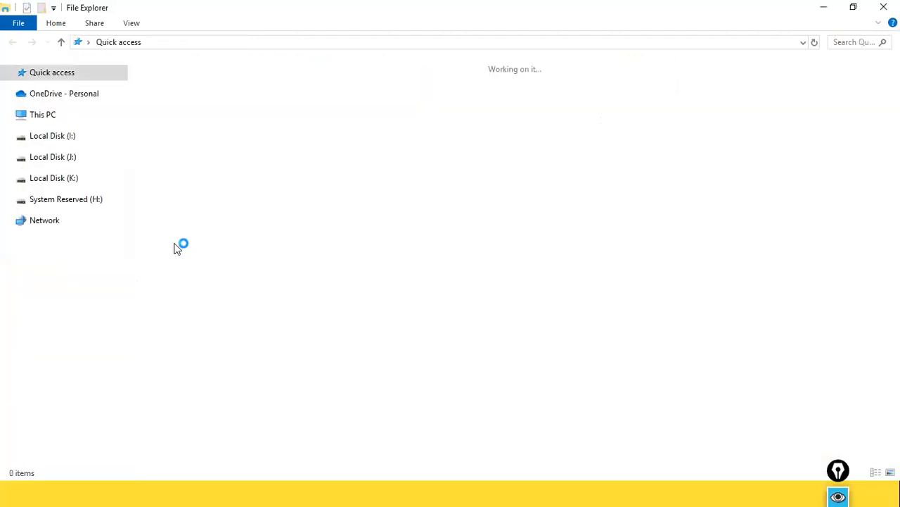
{"action": "left_click", "coordinate": [65, 417]}
{"action": "left_click", "coordinate": [197, 389]}
{"action": "type", "text": "stud"}
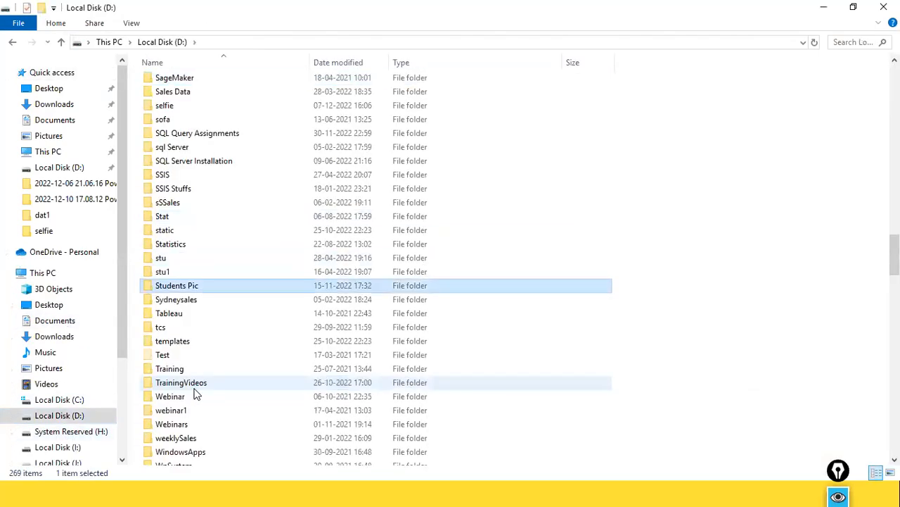
{"action": "key", "text": "Up"}
{"action": "key", "text": "Up"}
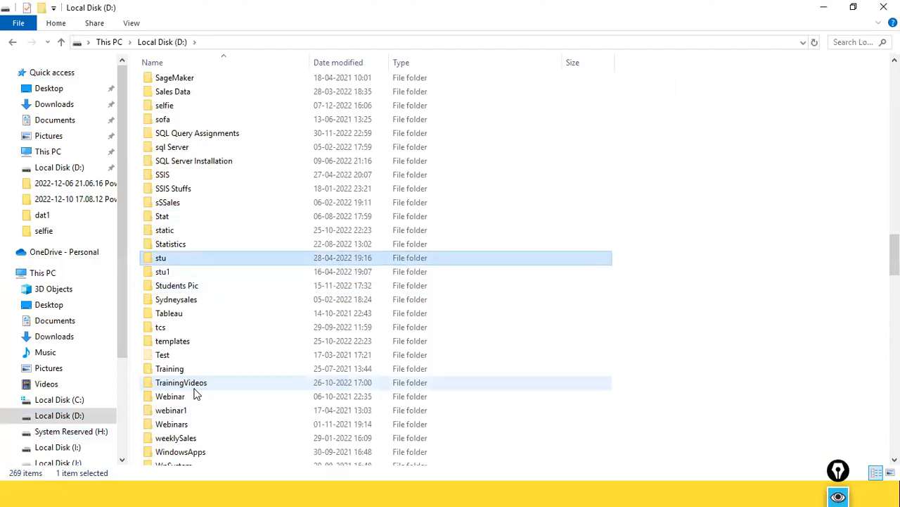
{"action": "key", "text": "Return"}
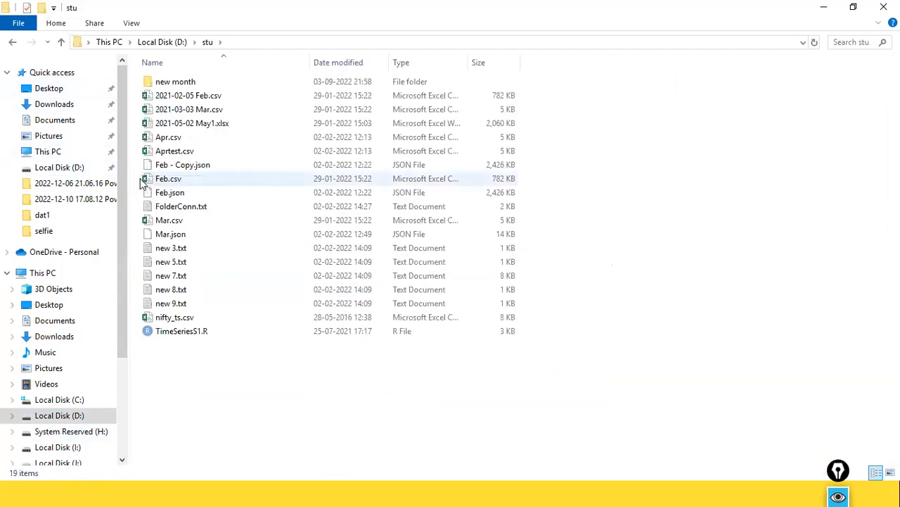
Step: Copy Feb.csv from the stu folder into the NCDailysales folder
{"action": "left_click_drag", "start_coordinate": [157, 142], "coordinate": [267, 166]}
{"action": "key", "text": "alt+Tab"}
{"action": "left_click_drag", "start_coordinate": [168, 181], "coordinate": [237, 109]}
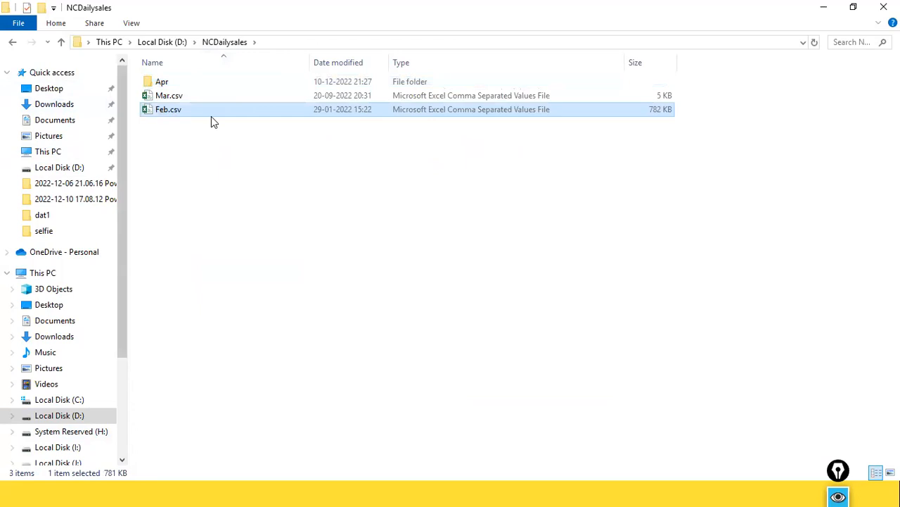
Step: Check the sales table in Power BI Desktop and return to the NCDailysales folder in File Explorer
{"action": "key", "text": "alt+Tab"}
{"action": "key", "text": "Tab"}
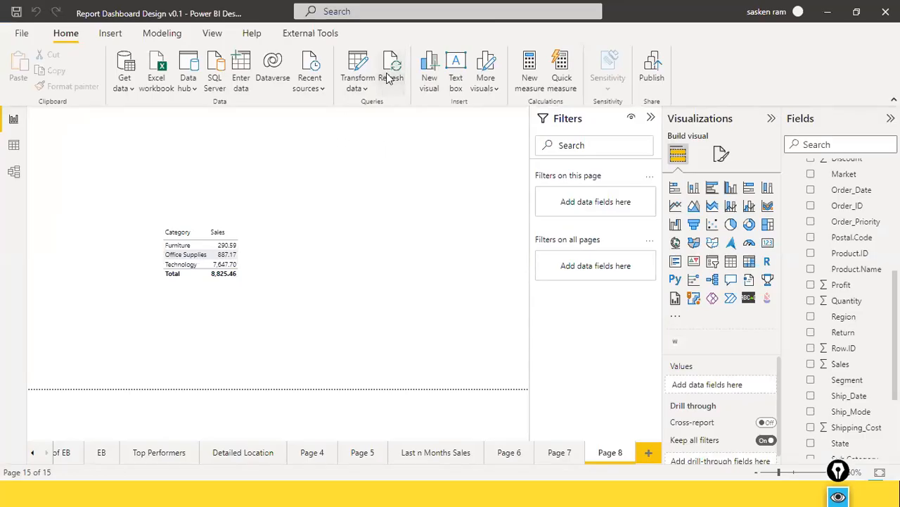
{"action": "key", "text": "alt+Tab"}
{"action": "key", "text": "alt+Tab"}
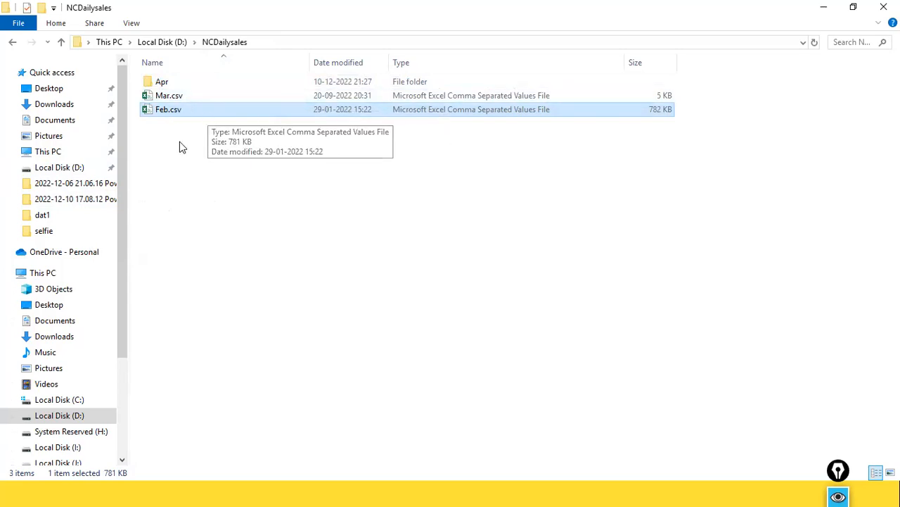
Step: Refresh the report data in Power BI Desktop and compare the sales-by-category table with the files in the NCDailysales folder
{"action": "key", "text": "alt+Tab"}
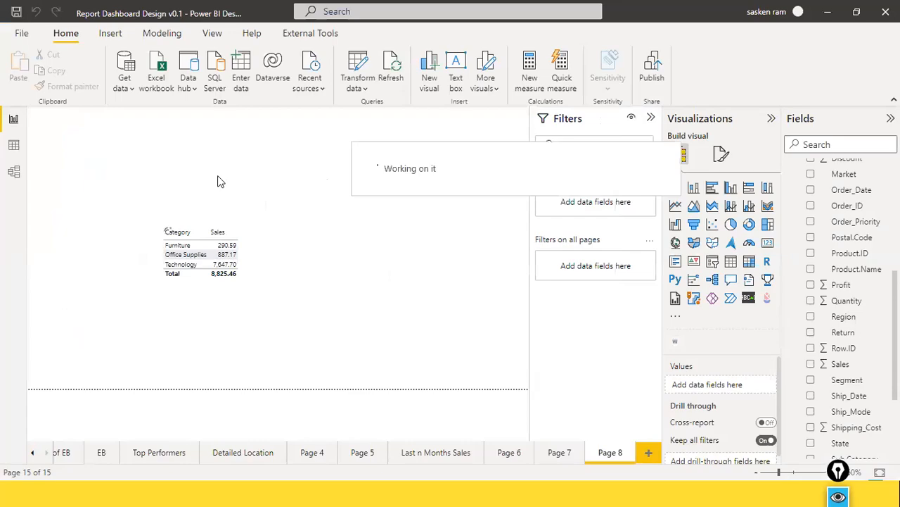
{"action": "key", "text": "alt+Tab"}
{"action": "key", "text": "alt+Tab"}
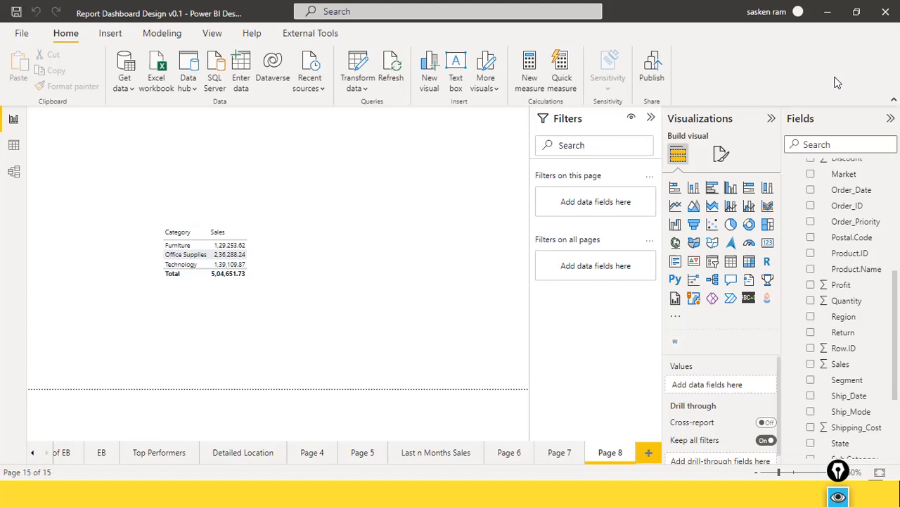
{"action": "key", "text": "alt+Tab"}
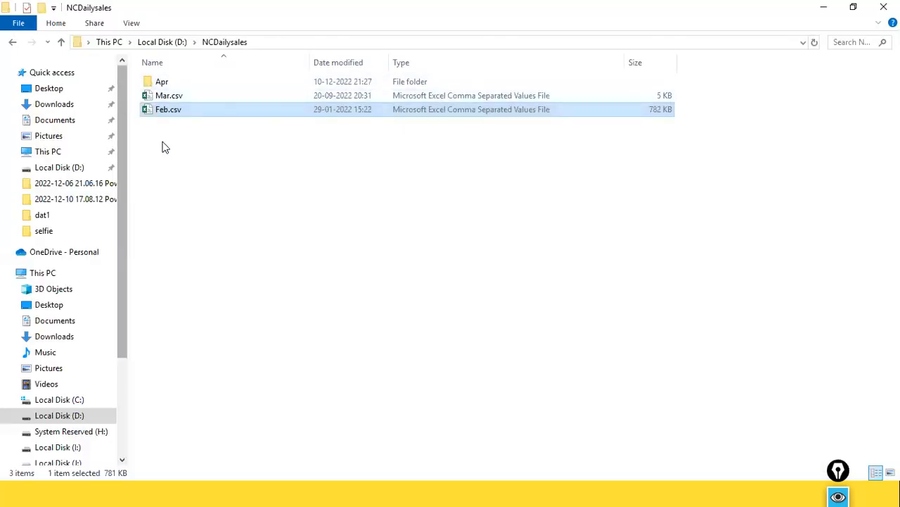
{"action": "key", "text": "alt+Tab"}
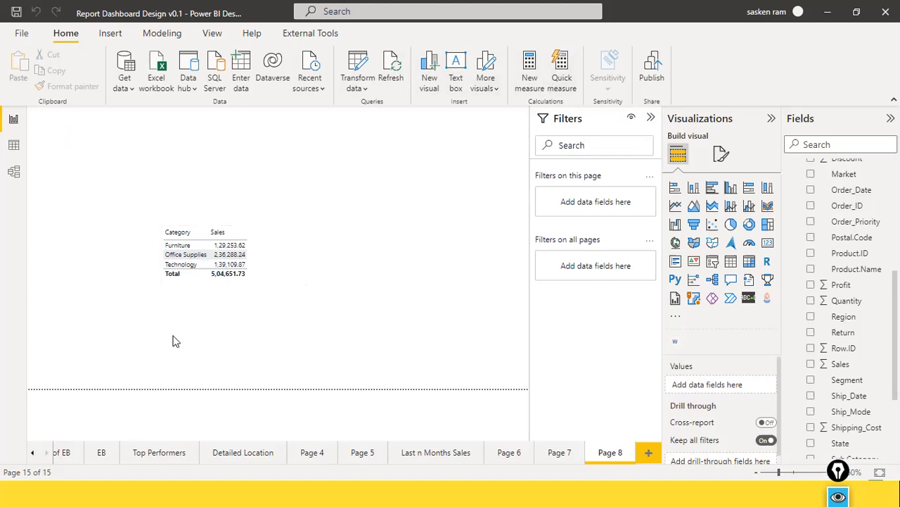
Step: Launch Google Chrome and choose a browser profile
{"action": "key", "text": "super"}
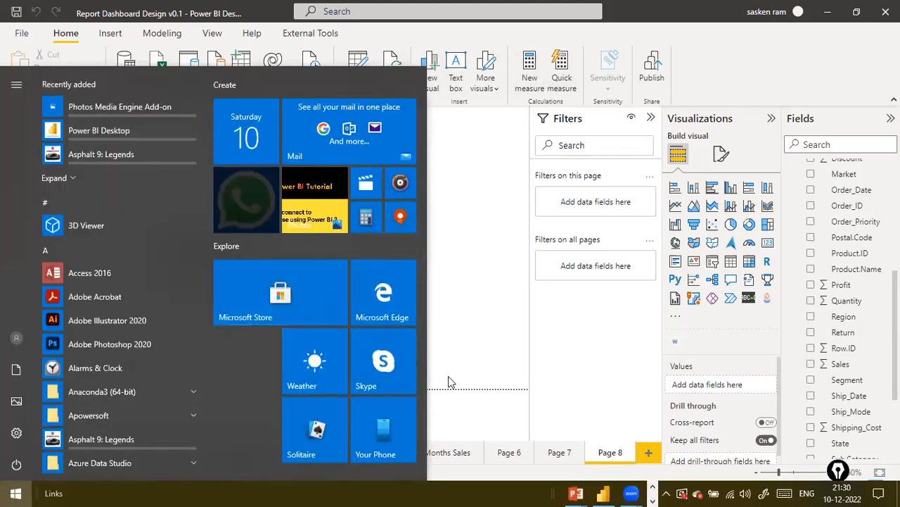
{"action": "type", "text": "chrome"}
{"action": "key", "text": "Return"}
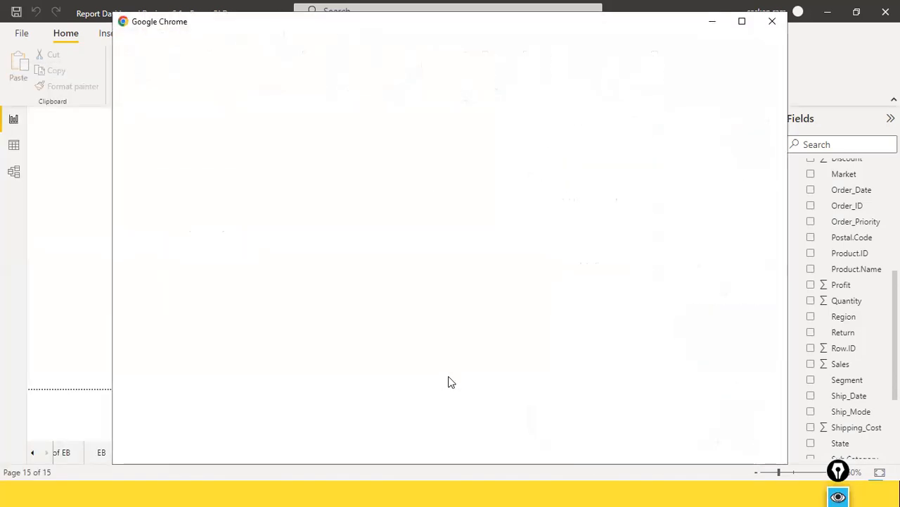
{"action": "left_click", "coordinate": [291, 220]}
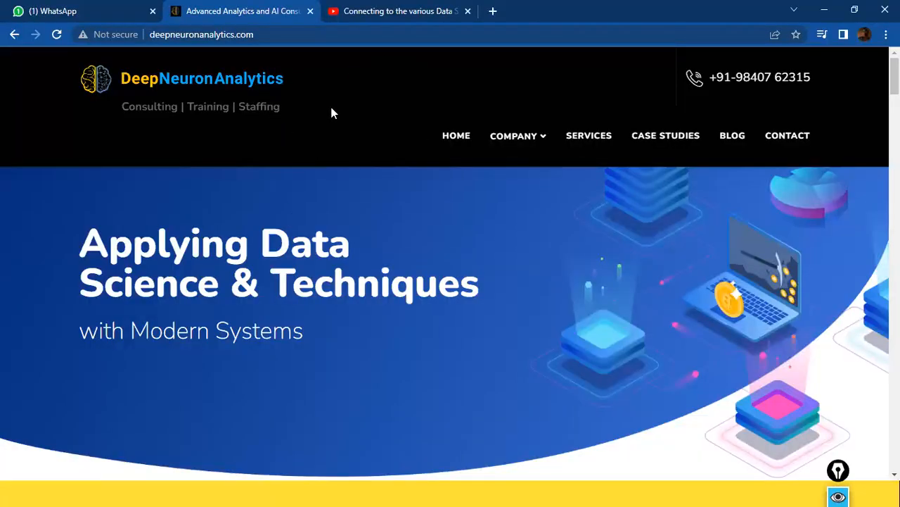
{"action": "key", "text": "alt+Tab"}
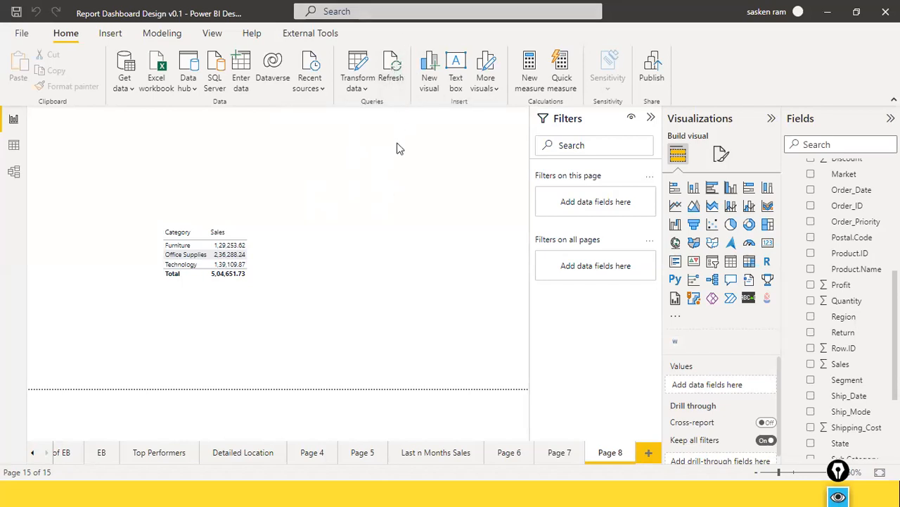
{"action": "key", "text": "alt+Tab"}
{"action": "left_click", "coordinate": [380, 11]}
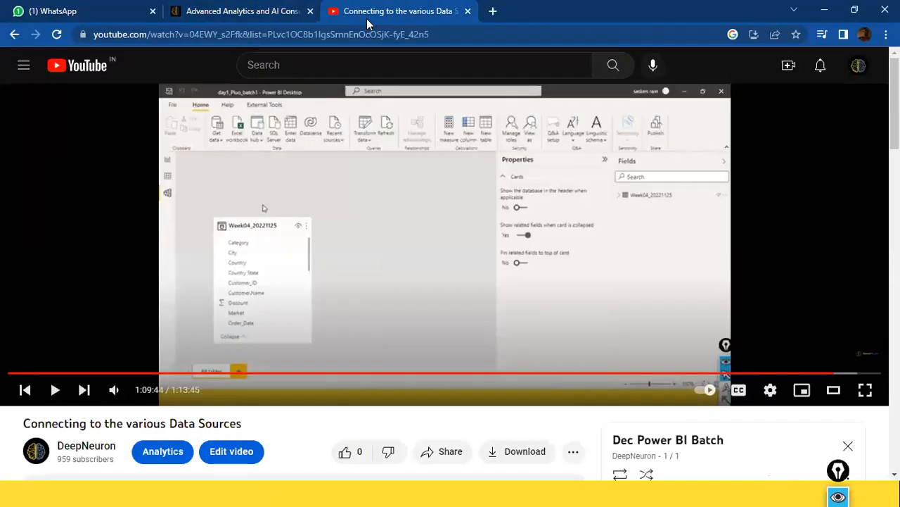
{"action": "key", "text": "ctrl+shift+Tab"}
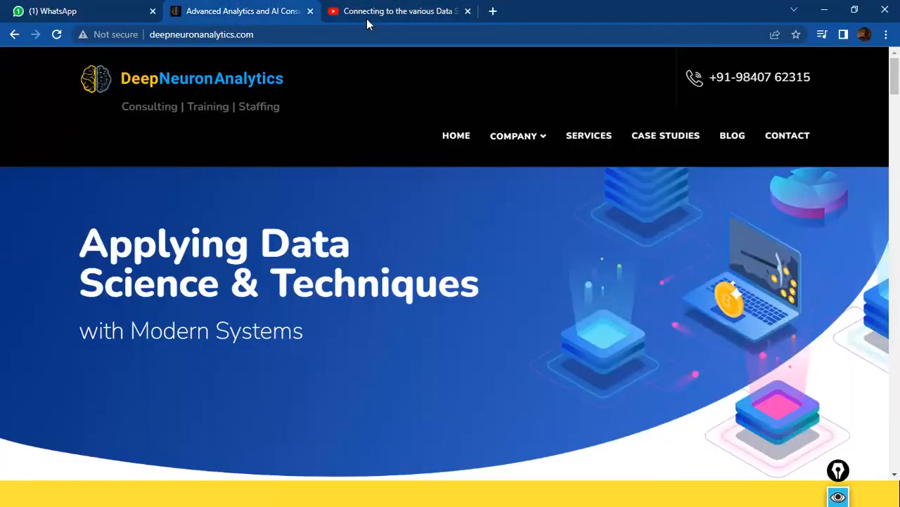
{"action": "key", "text": "alt+Tab"}
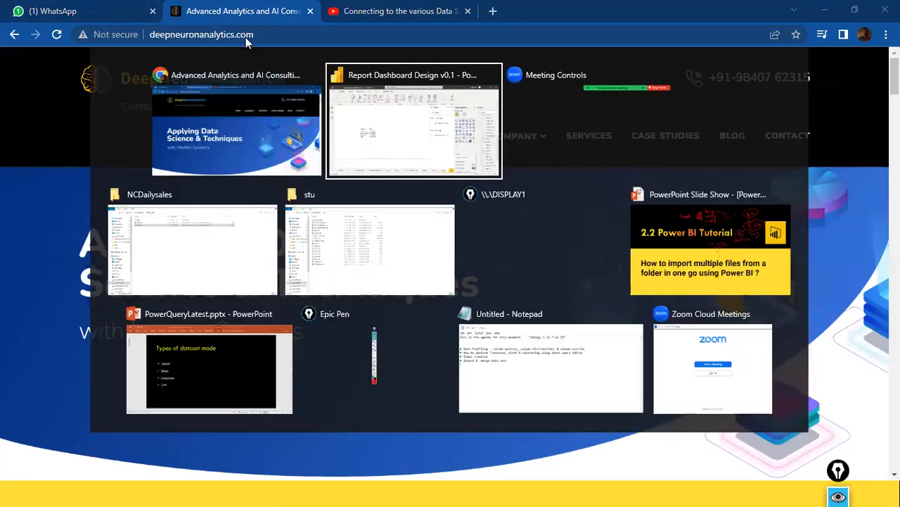
{"action": "key", "text": "alt+Tab"}
{"action": "key", "text": "alt+Tab"}
{"action": "key", "text": "alt+Tab"}
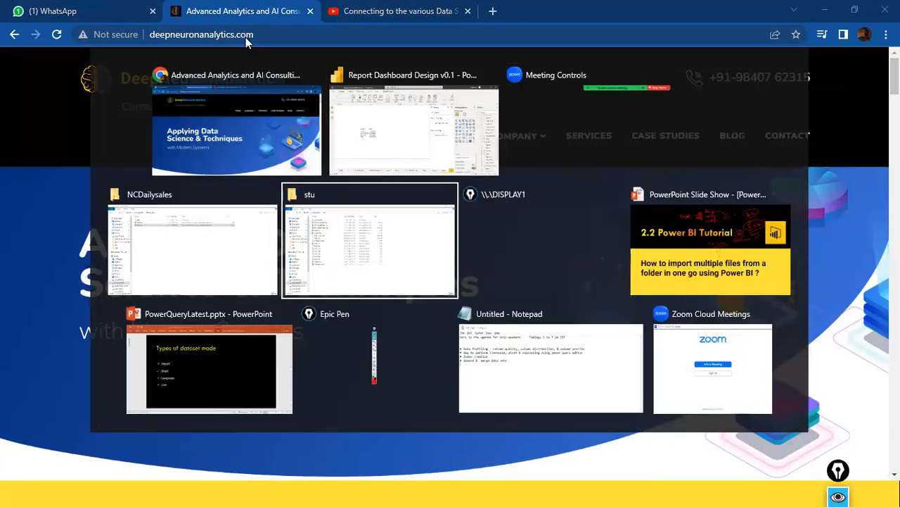
{"action": "key", "text": "Escape"}
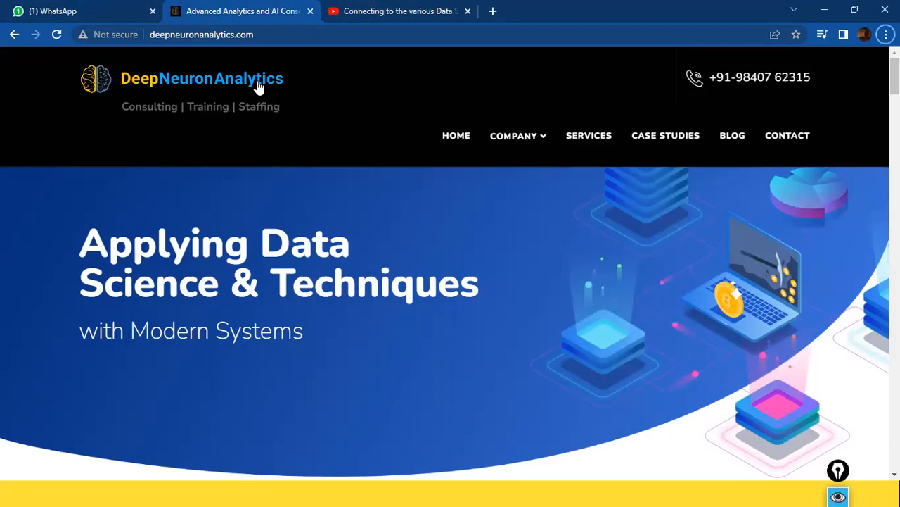
Step: Search for app.powerbi.com in the browser and open the Power BI Sign in result
{"action": "left_click", "coordinate": [284, 33]}
{"action": "type", "text": "a"}
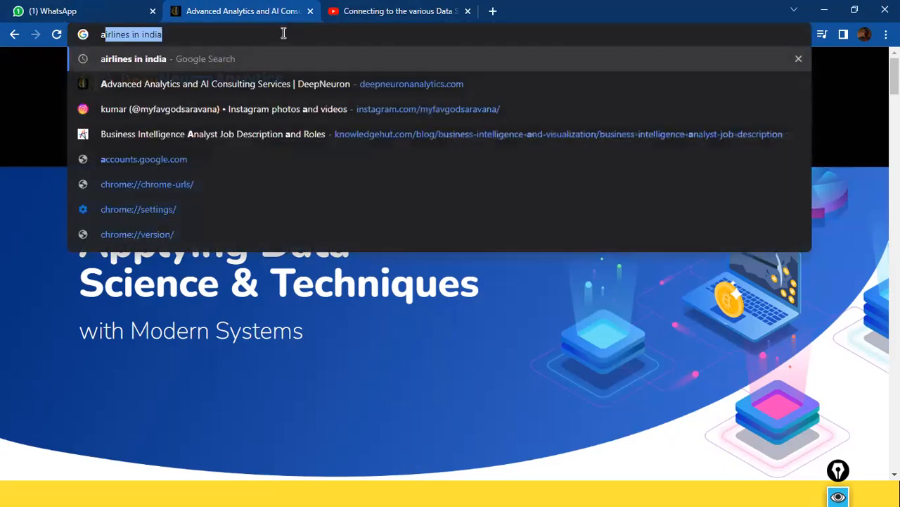
{"action": "key", "text": "BackSpace"}
{"action": "key", "text": "BackSpace"}
{"action": "type", "text": "app.power"}
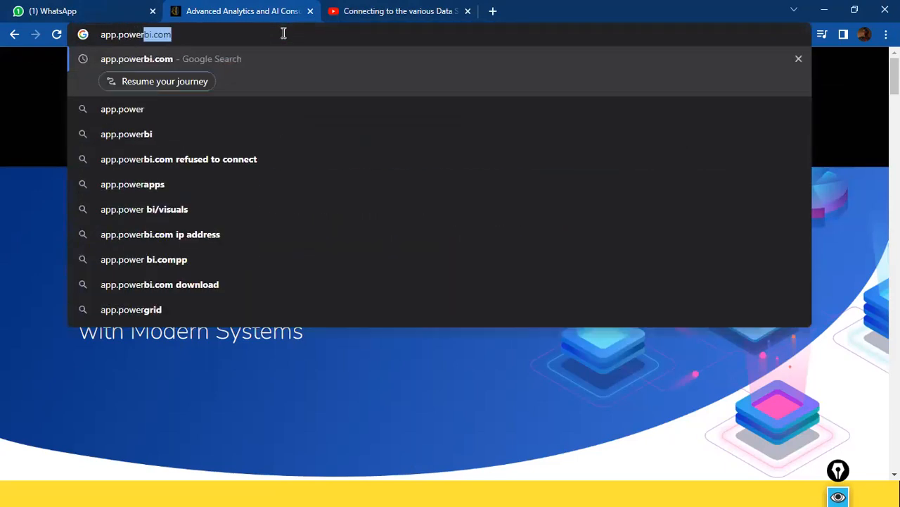
{"action": "key", "text": "Return"}
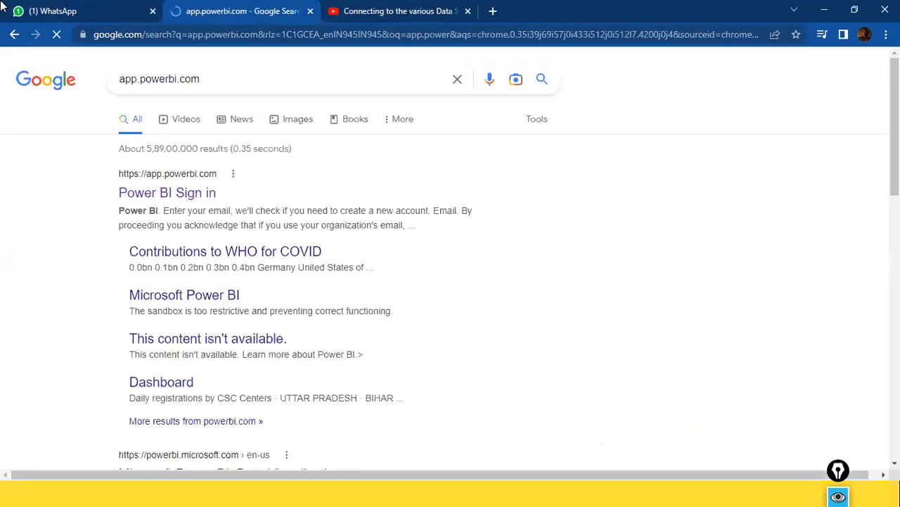
{"action": "left_click", "coordinate": [172, 197]}
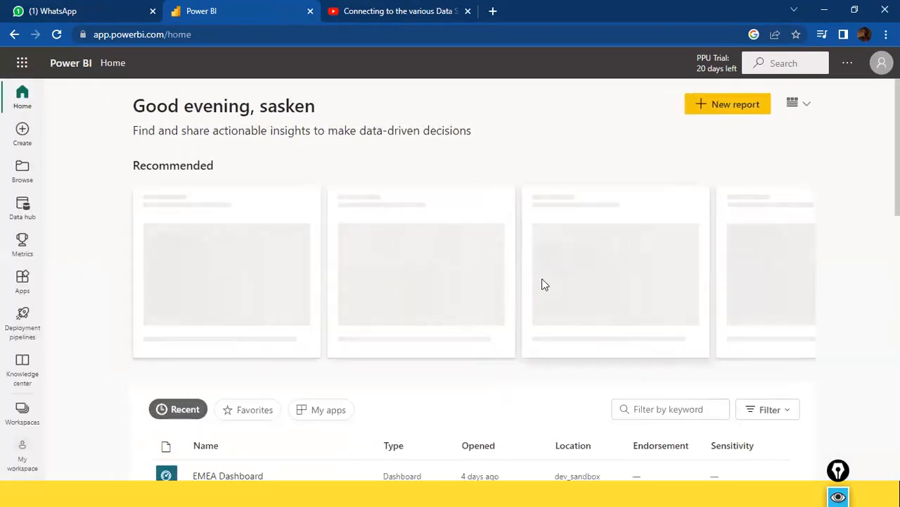
Step: Switch to Power BI Desktop, start publishing the report, save its changes and browse the destination workspaces
{"action": "key", "text": "alt+Tab"}
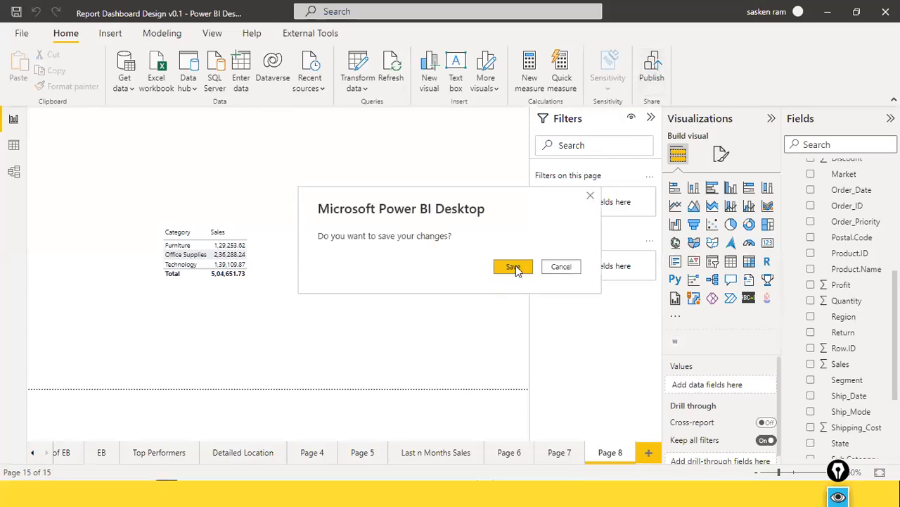
{"action": "left_click", "coordinate": [514, 266]}
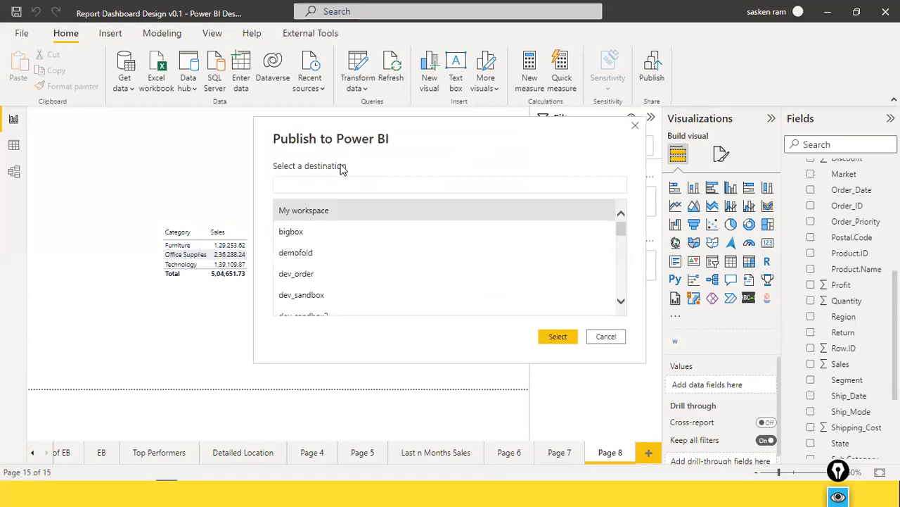
{"action": "scroll", "coordinate": [334, 267], "scroll_direction": "down", "scroll_amount": 2}
{"action": "scroll", "coordinate": [334, 267], "scroll_direction": "up", "scroll_amount": 2}
Step: Switch to the Power BI service in Chrome and view the signed-in account's profile and license details
{"action": "key", "text": "alt+Tab"}
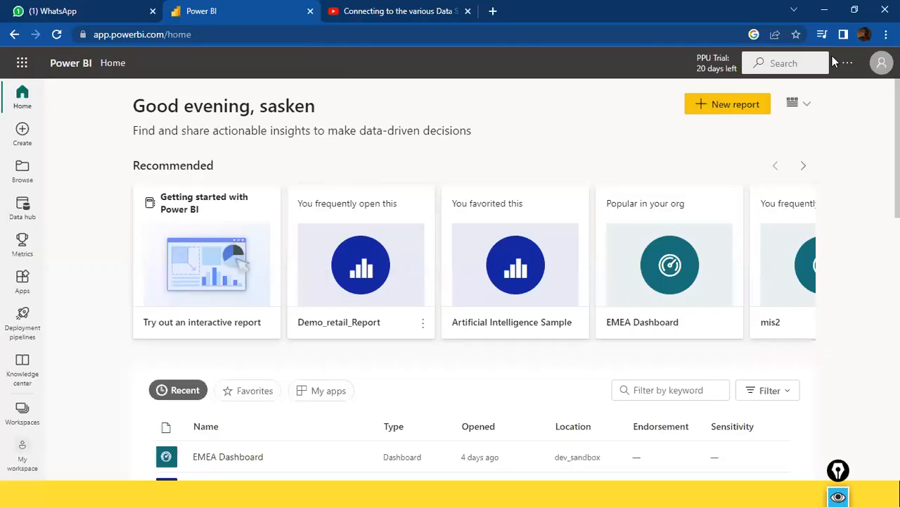
{"action": "left_click", "coordinate": [881, 63]}
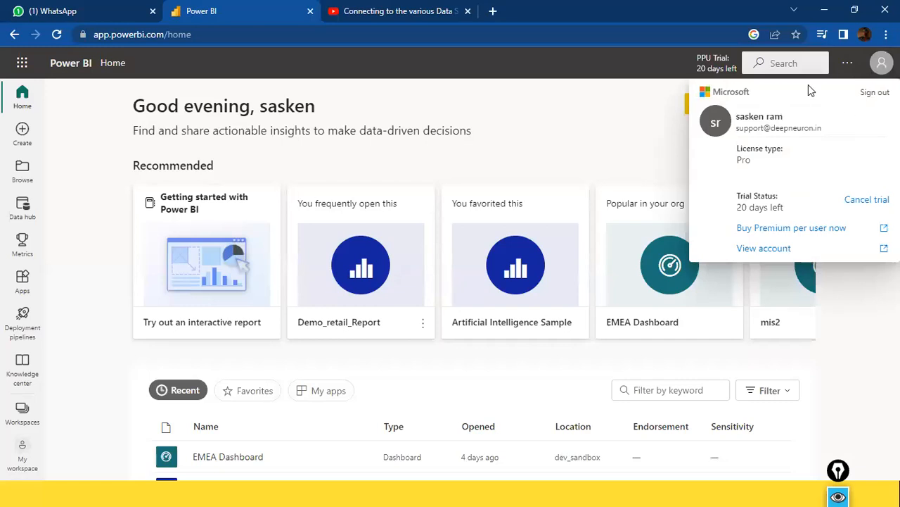
{"action": "left_click", "coordinate": [508, 55]}
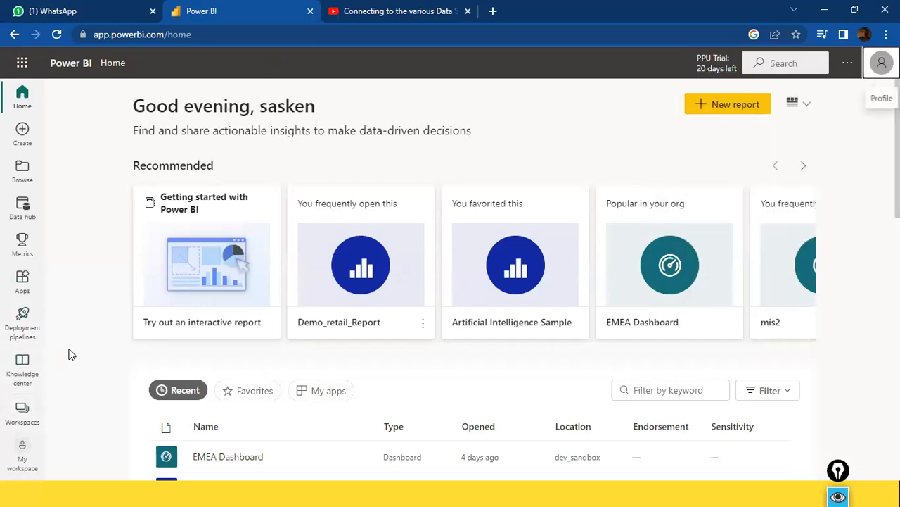
{"action": "scroll", "coordinate": [70, 354], "scroll_direction": "down", "scroll_amount": 3}
{"action": "left_click", "coordinate": [22, 416]}
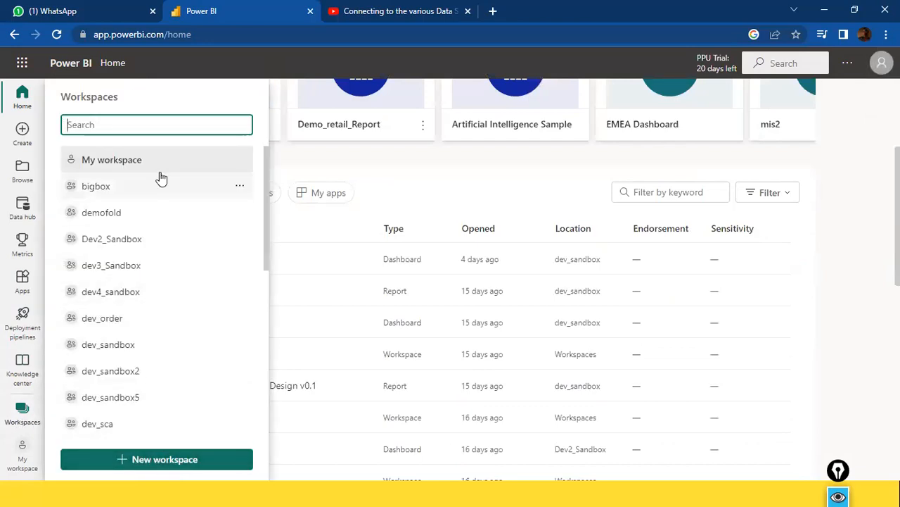
{"action": "left_click", "coordinate": [141, 464]}
{"action": "left_click", "coordinate": [631, 249]}
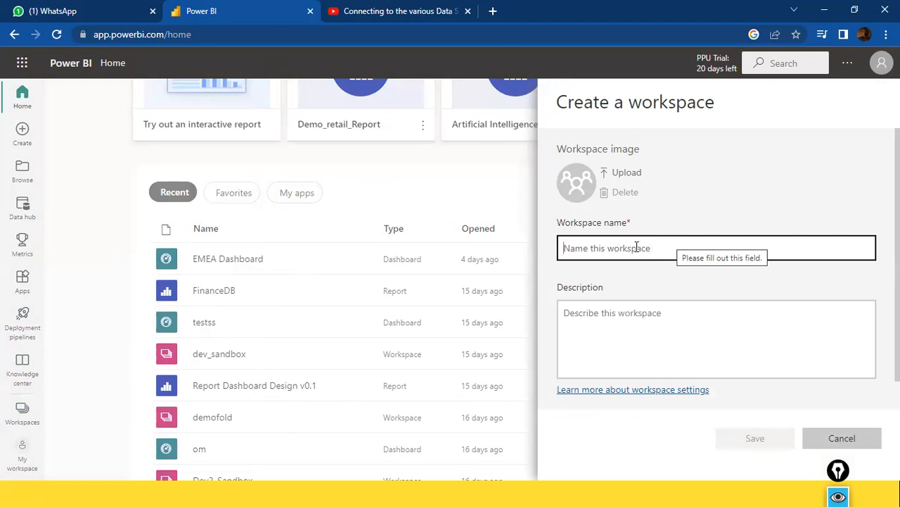
{"action": "key", "text": "Escape"}
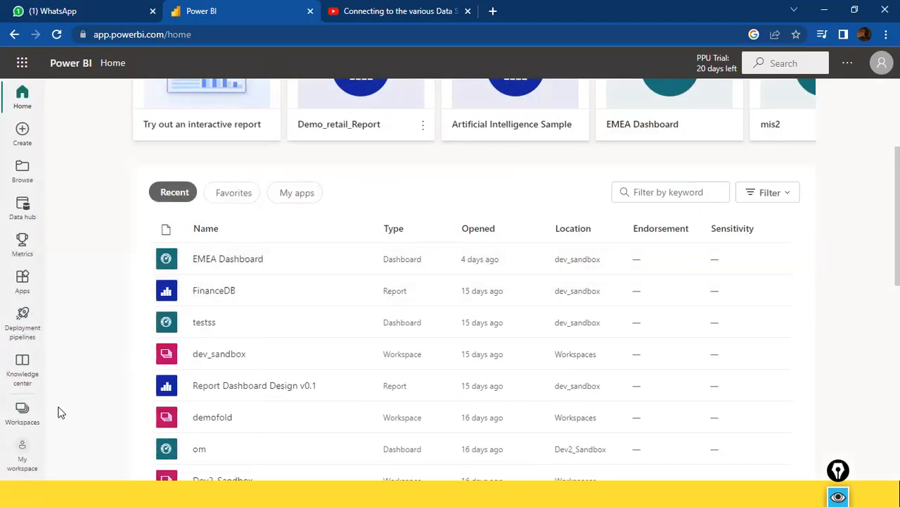
Step: Compare the workspaces in the Power BI service with the publish destinations offered in Power BI Desktop
{"action": "left_click", "coordinate": [22, 413]}
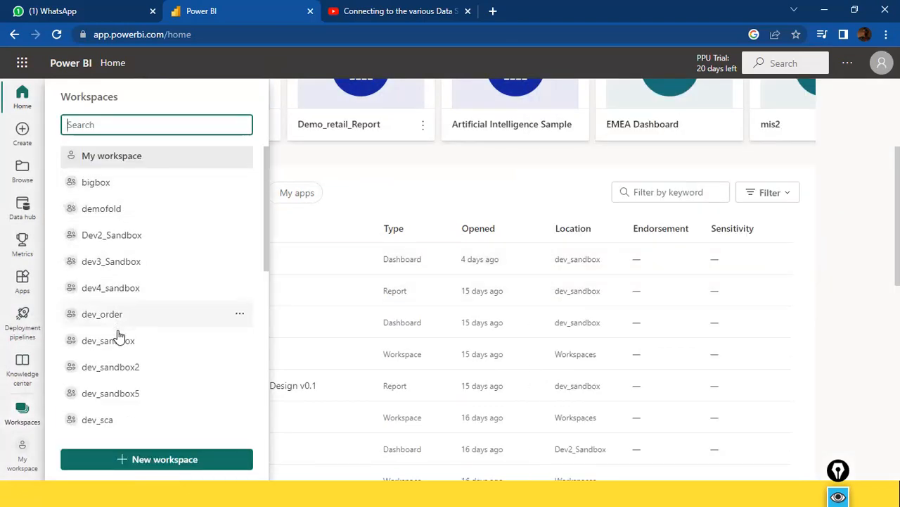
{"action": "scroll", "coordinate": [119, 334], "scroll_direction": "down", "scroll_amount": 5}
{"action": "scroll", "coordinate": [120, 334], "scroll_direction": "up", "scroll_amount": 5}
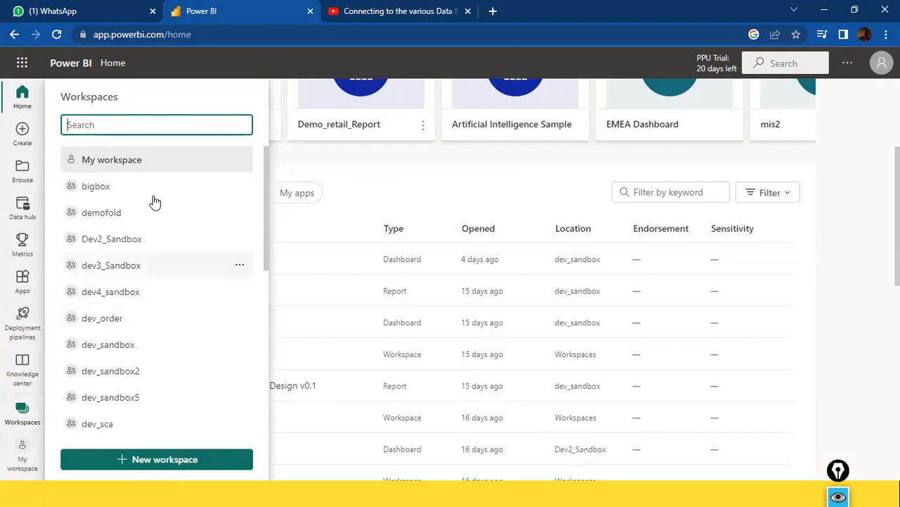
{"action": "key", "text": "alt+Tab"}
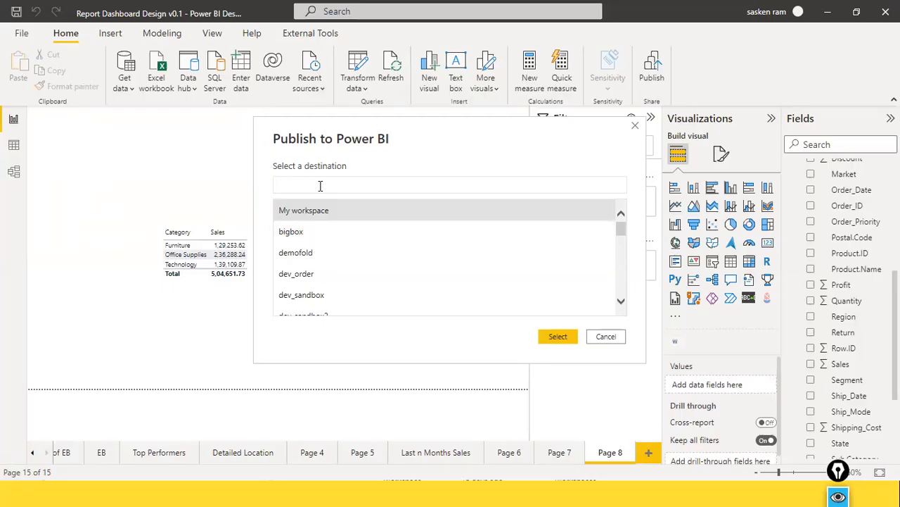
{"action": "key", "text": "alt+Tab"}
{"action": "key", "text": "alt+Tab"}
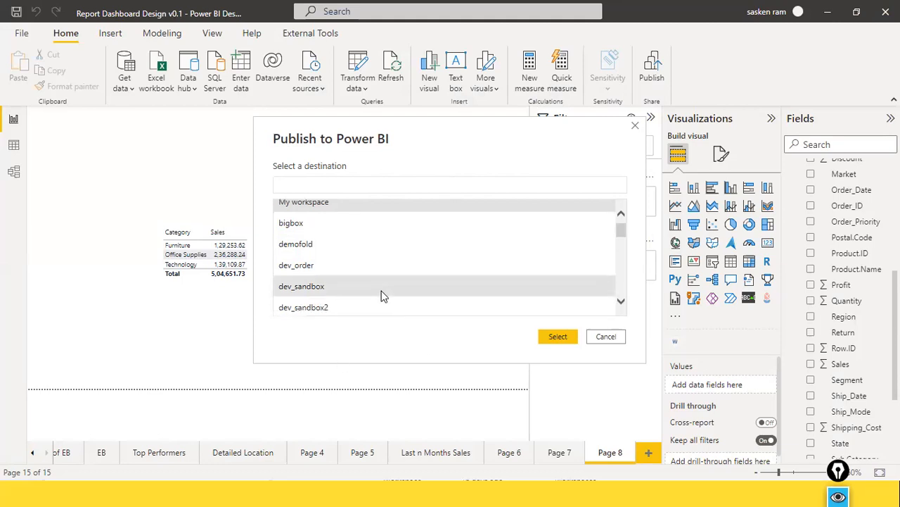
Step: Publish the report to the dev_sandbox workspace, replacing the existing Report Dashboard Design v0.1 dataset, and close the publishing dialog
{"action": "scroll", "coordinate": [382, 296], "scroll_direction": "down", "scroll_amount": 1}
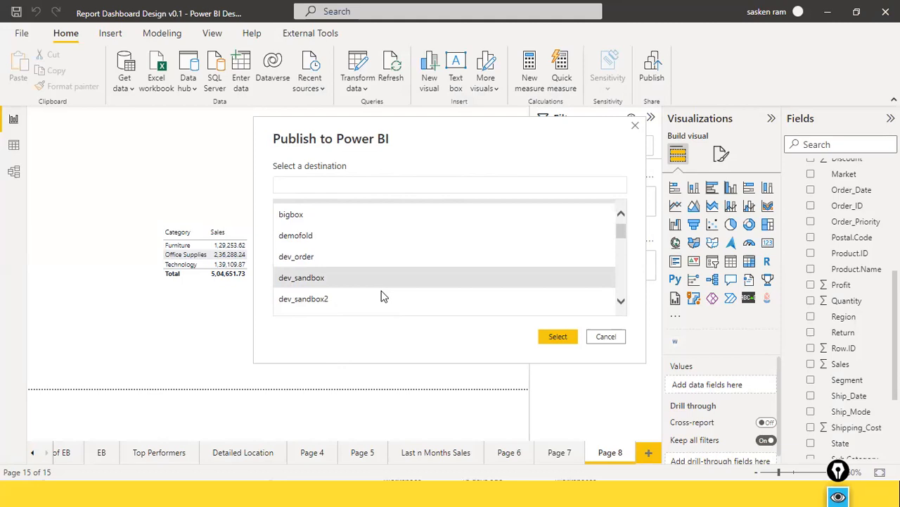
{"action": "scroll", "coordinate": [382, 296], "scroll_direction": "down", "scroll_amount": 1}
{"action": "scroll", "coordinate": [382, 295], "scroll_direction": "down", "scroll_amount": 1}
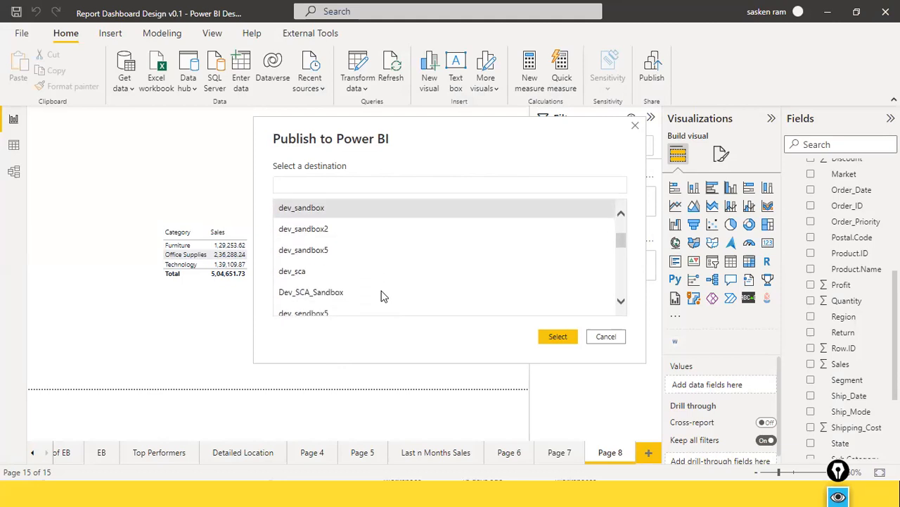
{"action": "scroll", "coordinate": [382, 295], "scroll_direction": "up", "scroll_amount": 1}
{"action": "double_click", "coordinate": [317, 245]}
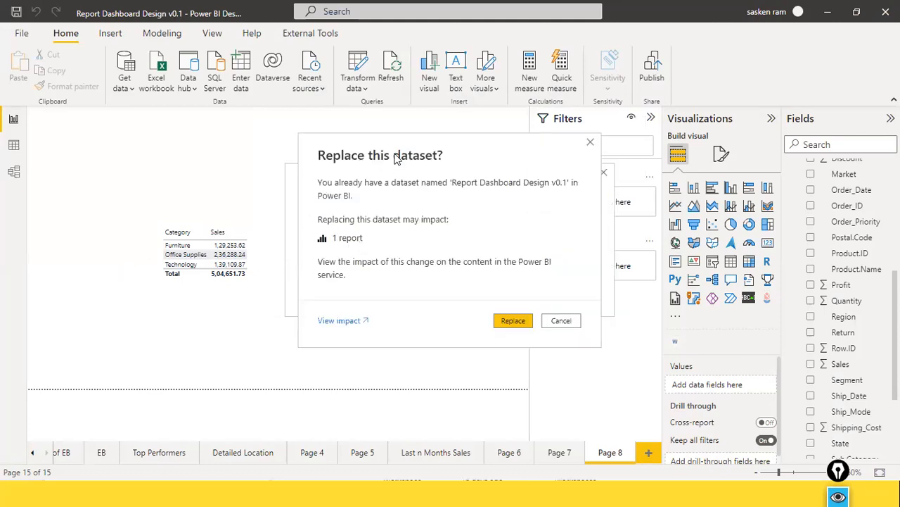
{"action": "left_click", "coordinate": [759, 355]}
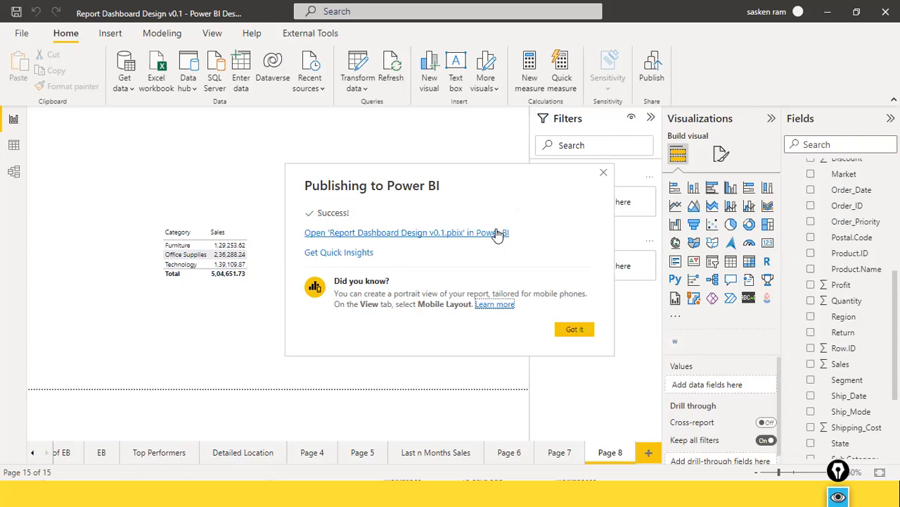
{"action": "left_click", "coordinate": [561, 329]}
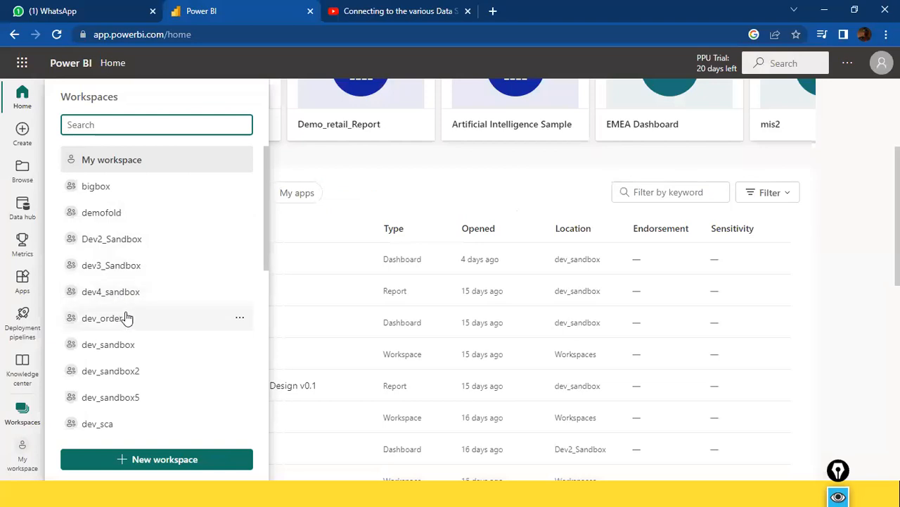
Step: Switch to the Power BI service in Chrome and open the dev_sandbox workspace
{"action": "scroll", "coordinate": [124, 315], "scroll_direction": "down", "scroll_amount": 1}
{"action": "left_click", "coordinate": [113, 279]}
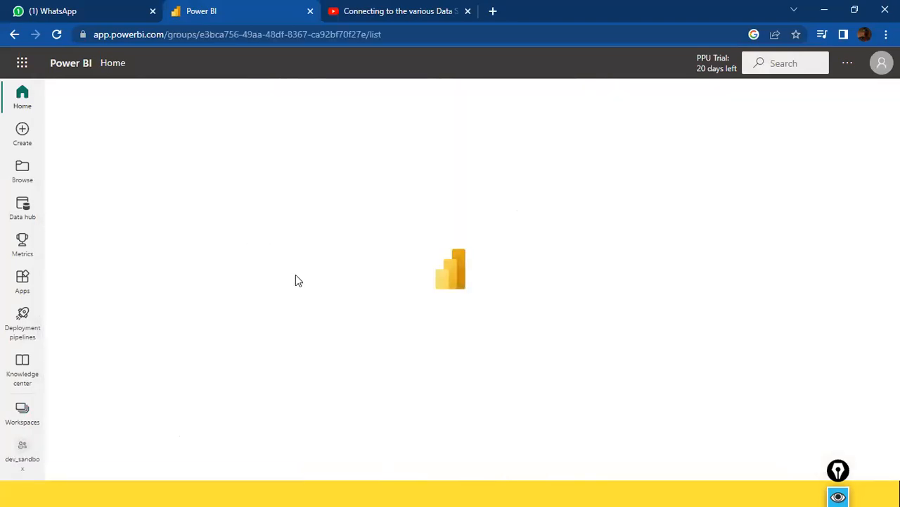
Step: Locate the published Report Dashboard Design v0.1 report in the dev_sandbox workspace and open it
{"action": "scroll", "coordinate": [297, 281], "scroll_direction": "down", "scroll_amount": 7}
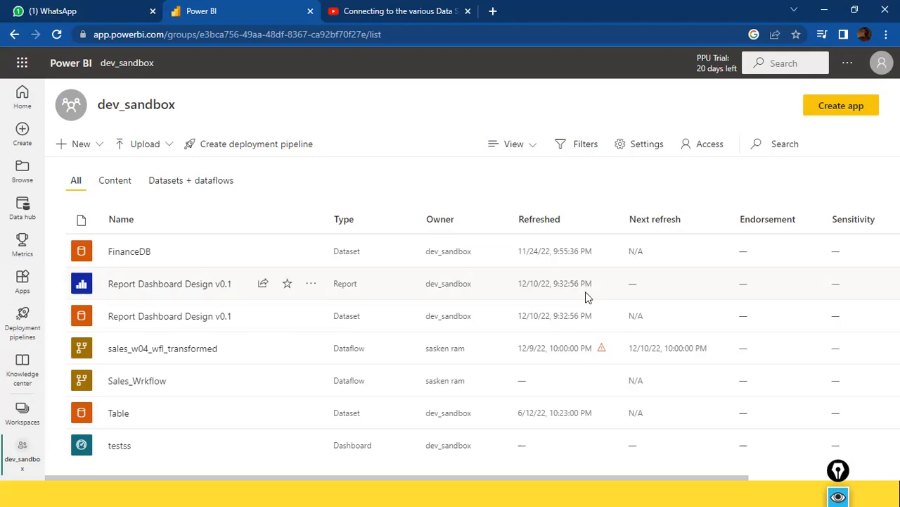
{"action": "key", "text": "alt+Tab"}
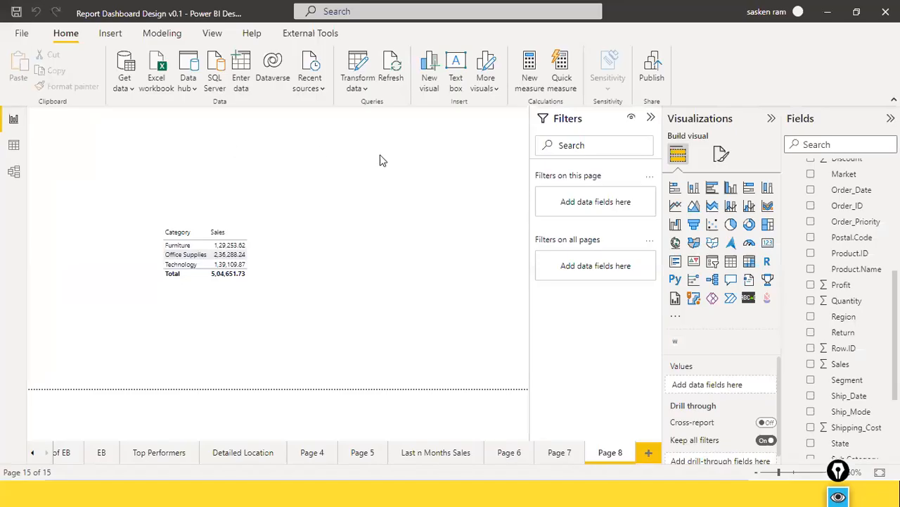
{"action": "key", "text": "alt+Tab"}
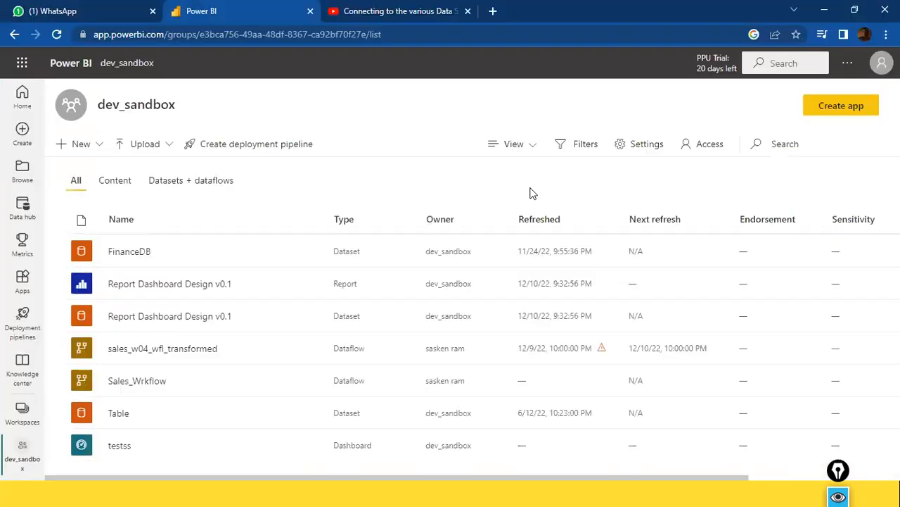
{"action": "left_click", "coordinate": [223, 284]}
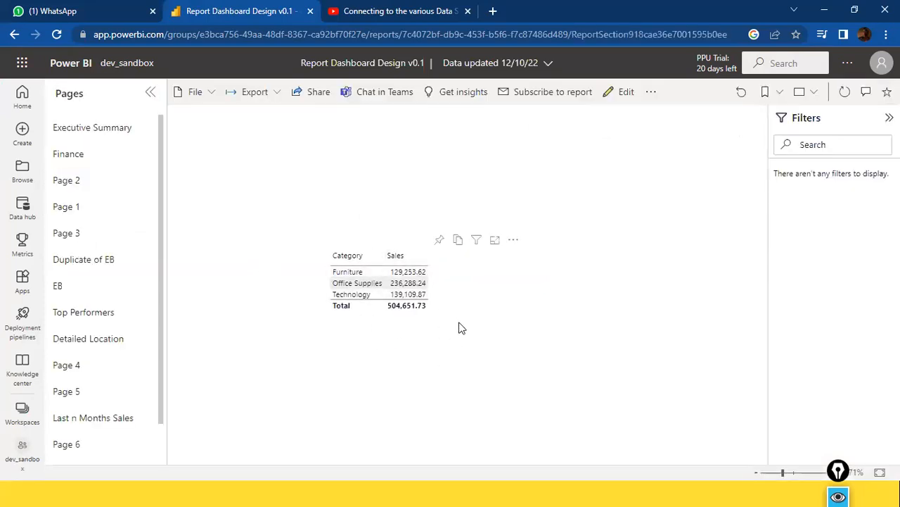
Step: Compare the sales by category table in the published report with Page 8 of the report in Power BI Desktop
{"action": "key", "text": "alt+Tab"}
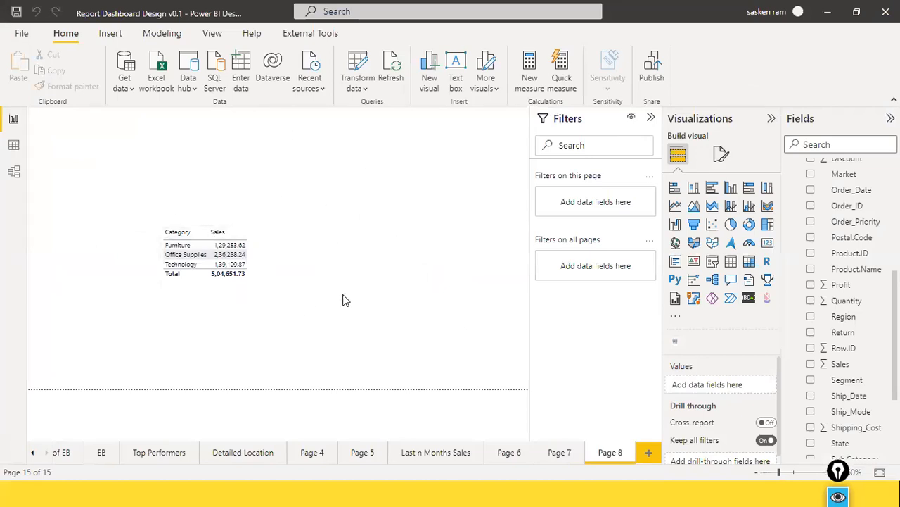
{"action": "key", "text": "alt+Tab"}
{"action": "key", "text": "alt+Tab"}
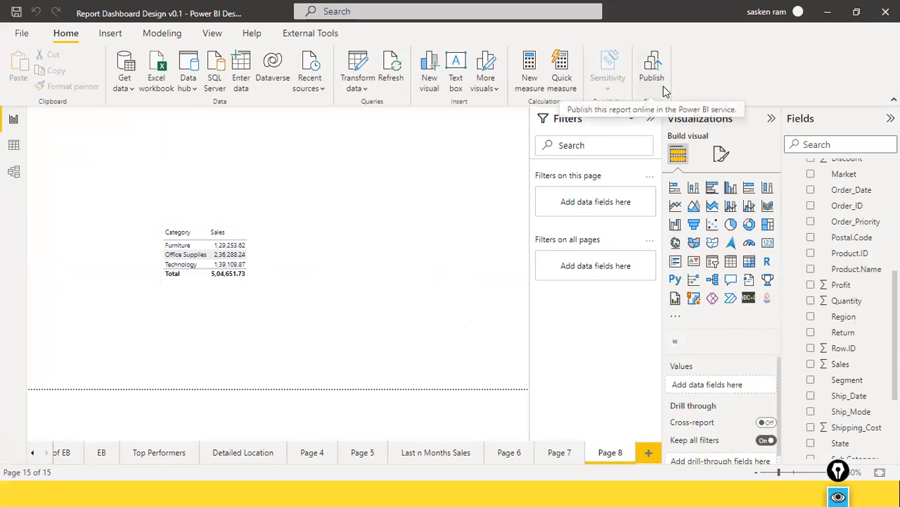
{"action": "key", "text": "alt+Tab"}
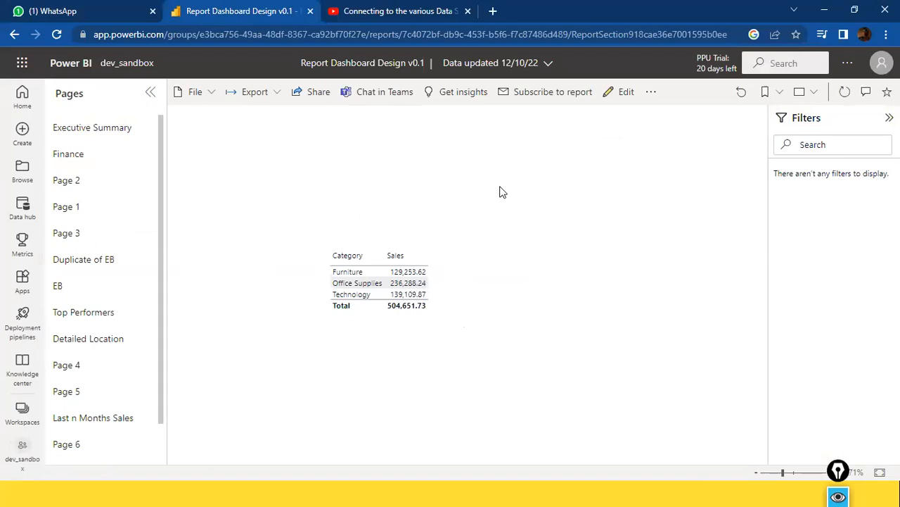
{"action": "key", "text": "alt"}
Step: Return to the dev_sandbox workspace contents and view the available options for the Report Dashboard Design v0.1 dataset, closing them without choosing any
{"action": "left_click", "coordinate": [15, 34]}
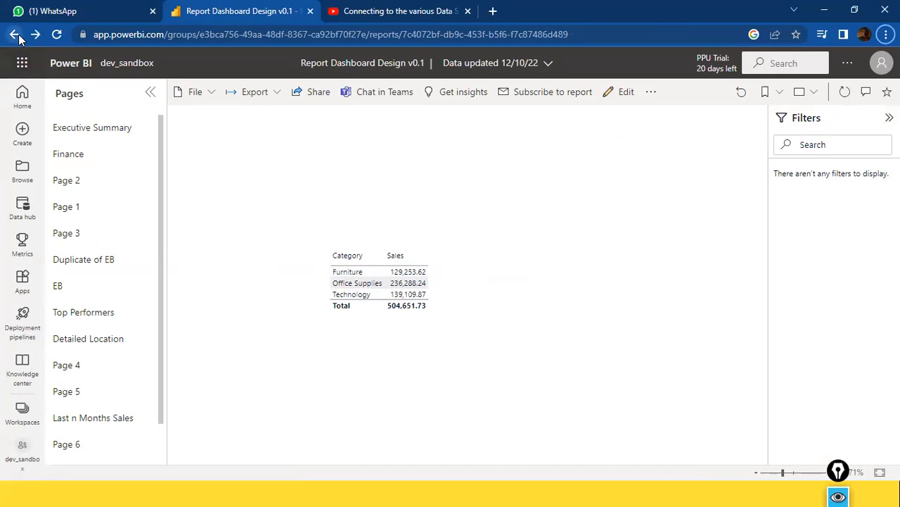
{"action": "left_click", "coordinate": [14, 35]}
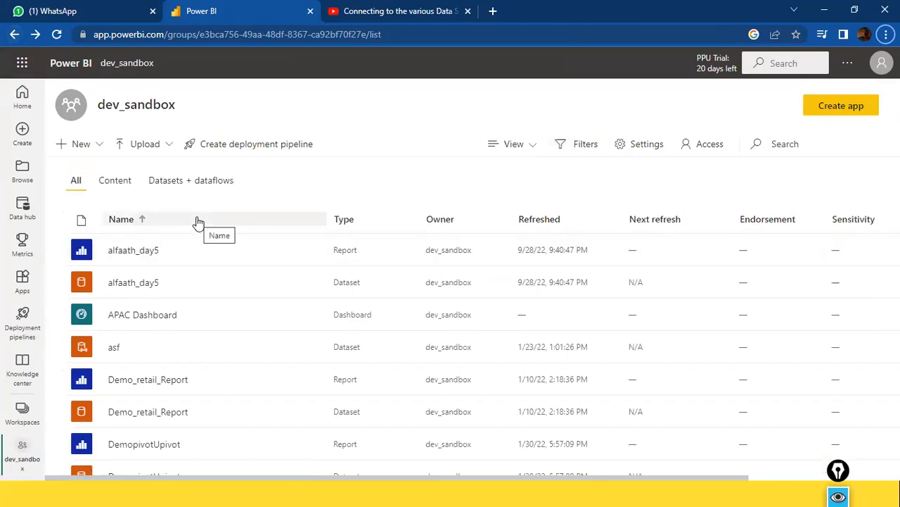
{"action": "scroll", "coordinate": [308, 363], "scroll_direction": "down", "scroll_amount": 3}
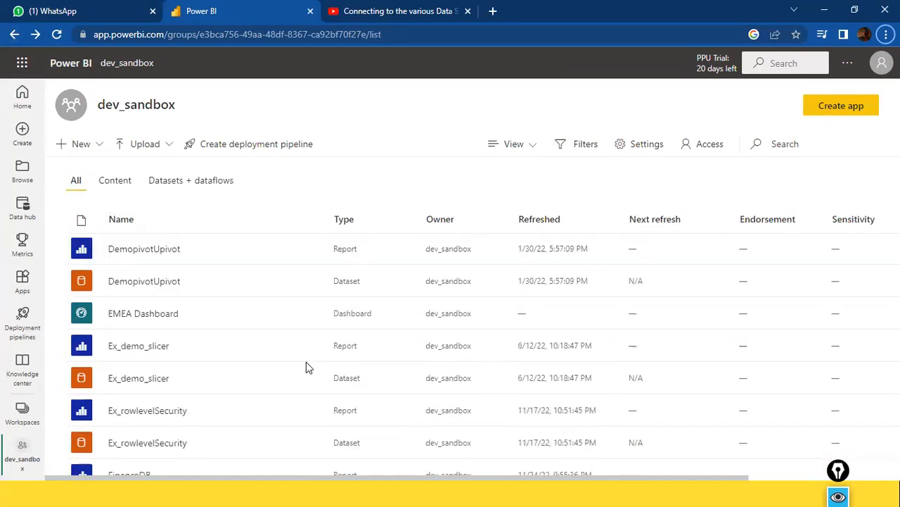
{"action": "scroll", "coordinate": [310, 357], "scroll_direction": "down", "scroll_amount": 2}
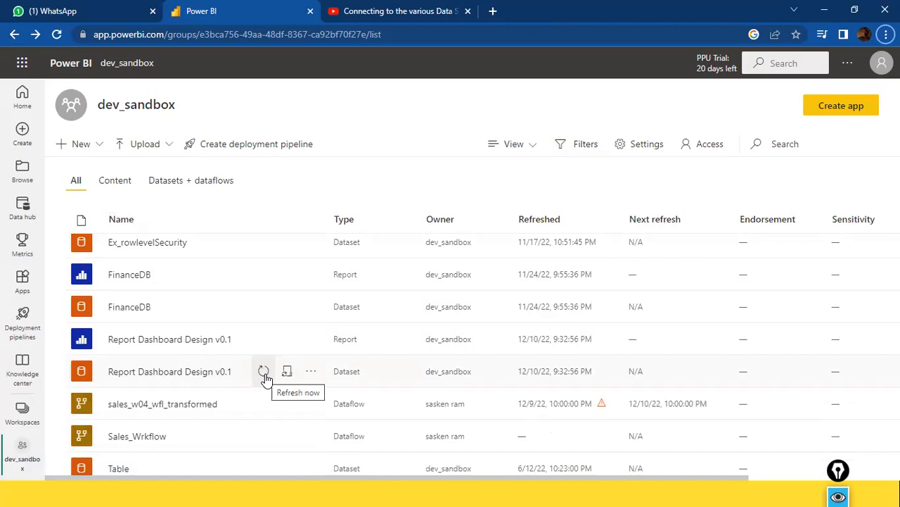
{"action": "left_click", "coordinate": [303, 377]}
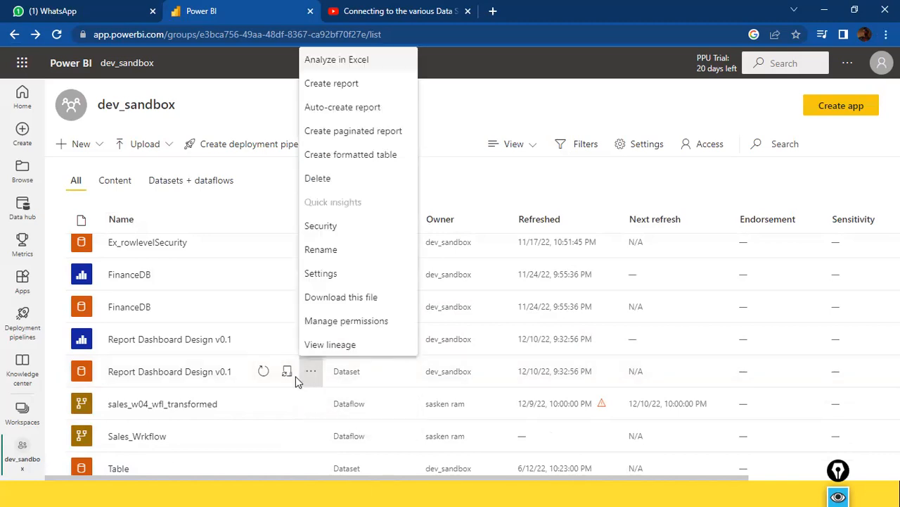
{"action": "left_click", "coordinate": [473, 124]}
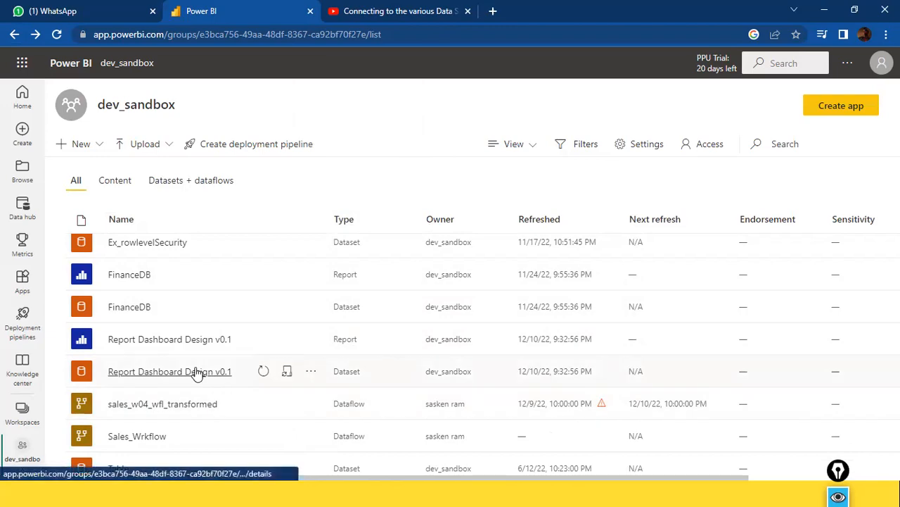
Step: Check the sales by category table in Power BI Desktop and switch to the NCDailysales folder in File Explorer
{"action": "key", "text": "alt+Tab"}
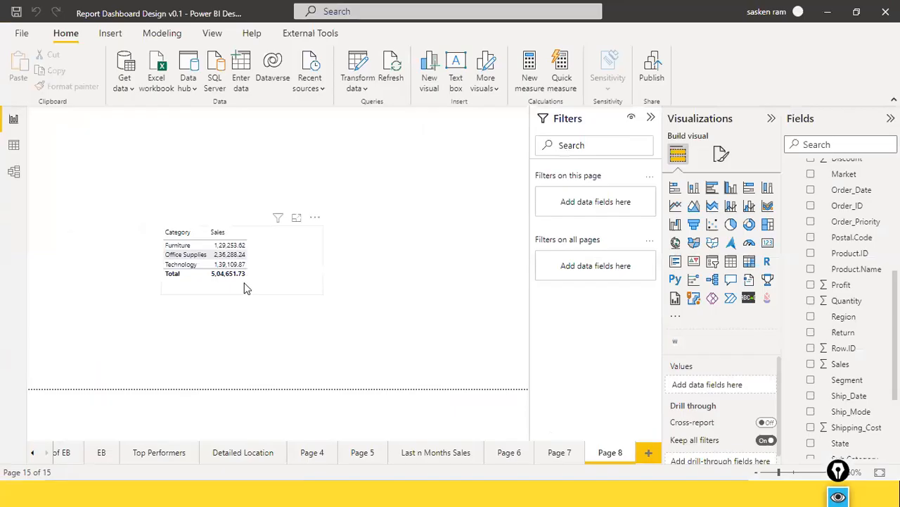
{"action": "key", "text": "alt+Tab"}
{"action": "key", "text": "alt+Tab"}
{"action": "key", "text": "alt+Tab"}
{"action": "key", "text": "alt+Tab"}
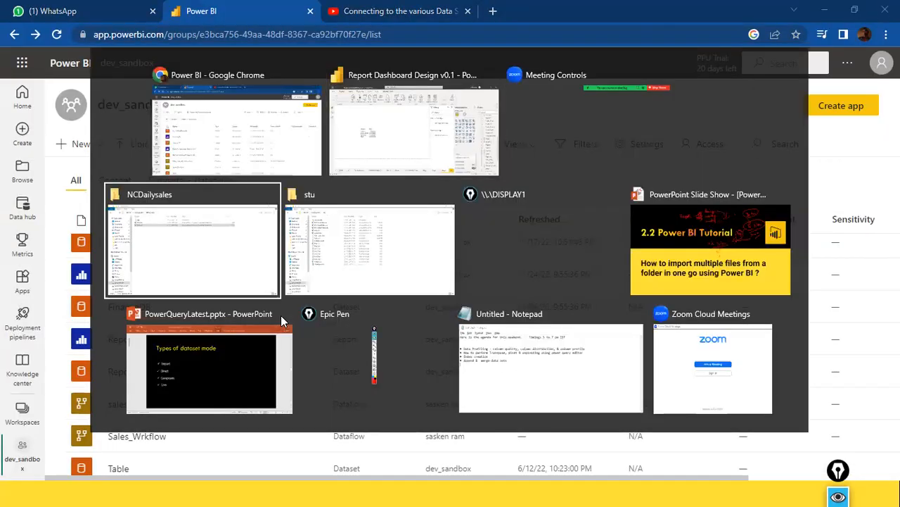
Step: Delete Feb.csv from the NCDailysales folder and switch back to the Power BI workspace in the browser
{"action": "left_click", "coordinate": [232, 294]}
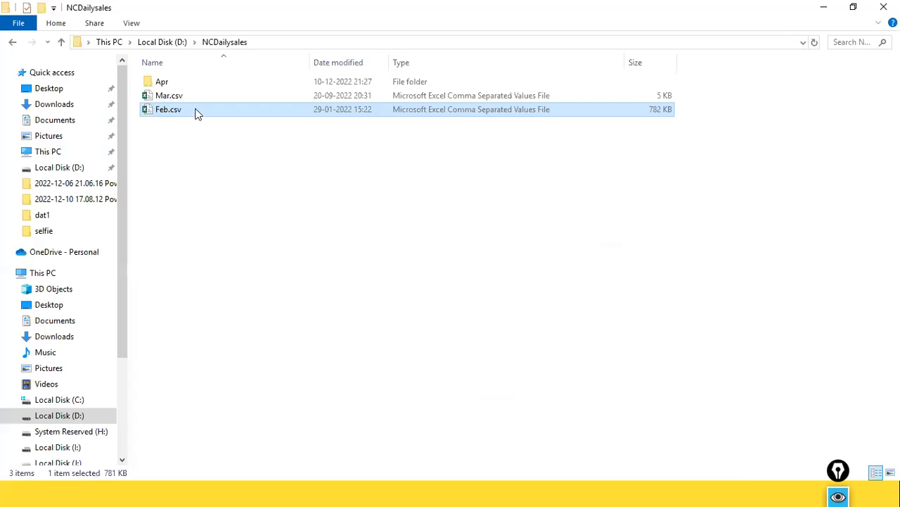
{"action": "key", "text": "F2"}
{"action": "key", "text": "BackSpace"}
{"action": "key", "text": "Escape"}
{"action": "key", "text": "Delete"}
{"action": "key", "text": "alt+Tab"}
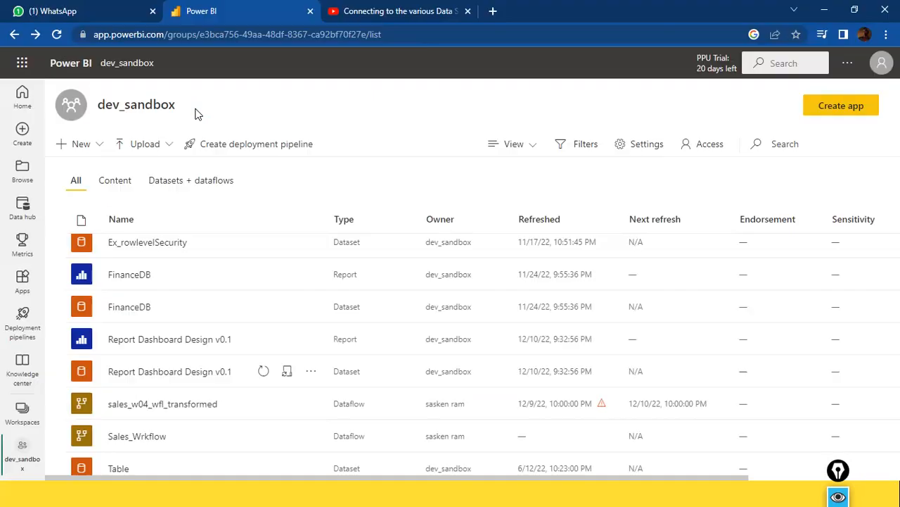
Step: Review the dev_sandbox workspace items and the Category sales table in Power BI Desktop, and return to the browser
{"action": "scroll", "coordinate": [201, 308], "scroll_direction": "down", "scroll_amount": 2}
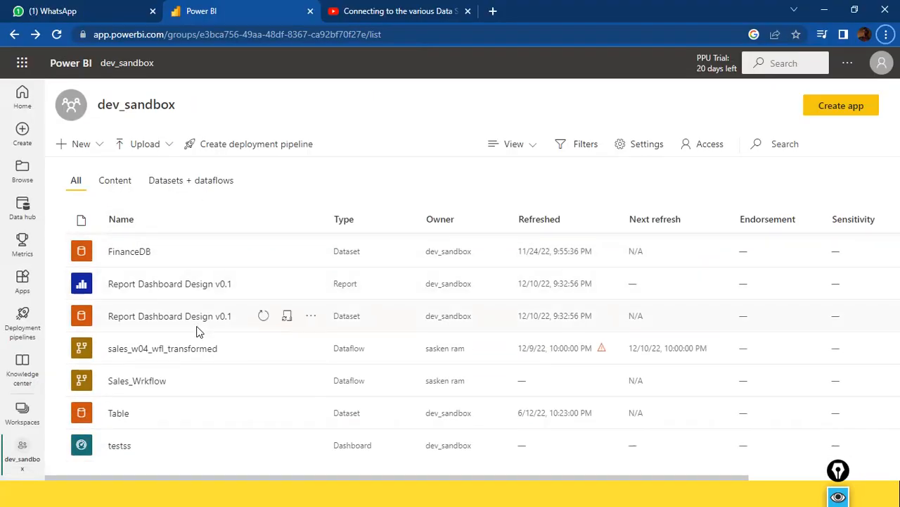
{"action": "key", "text": "alt+Tab"}
{"action": "key", "text": "alt+Tab"}
{"action": "key", "text": "alt+Tab"}
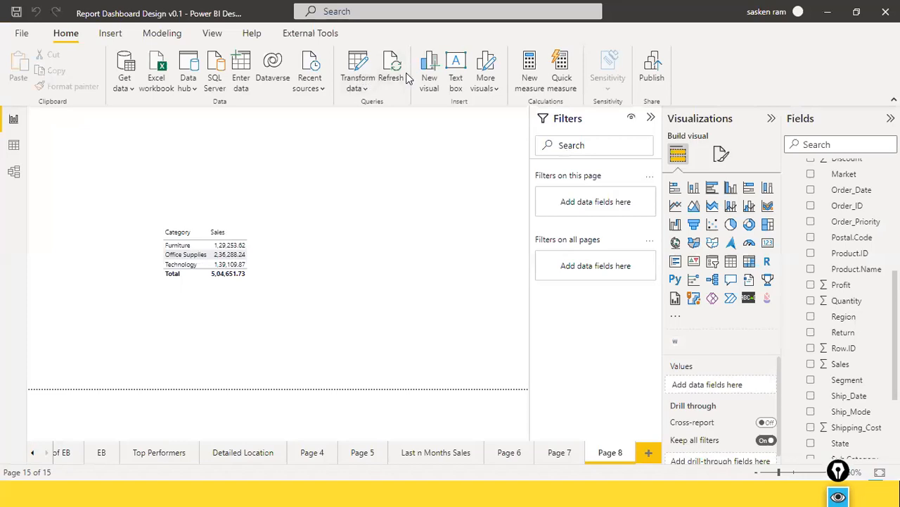
{"action": "key", "text": "alt+Tab"}
{"action": "key", "text": "alt+Tab"}
{"action": "key", "text": "alt+Tab"}
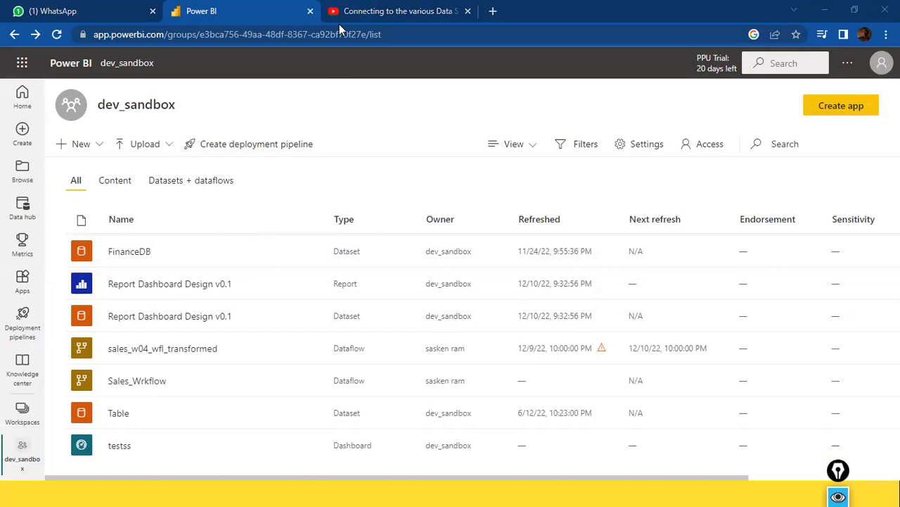
Step: Search for app.powerbi.com in the browser tab showing the YouTube video and open the Power BI service there
{"action": "key", "text": "ctrl+Tab"}
{"action": "left_click", "coordinate": [315, 41]}
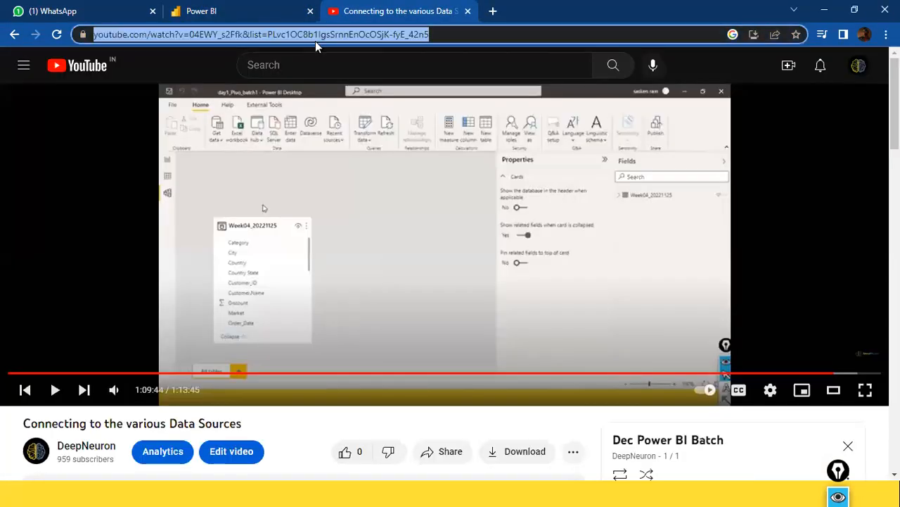
{"action": "type", "text": "app"}
{"action": "key", "text": "Return"}
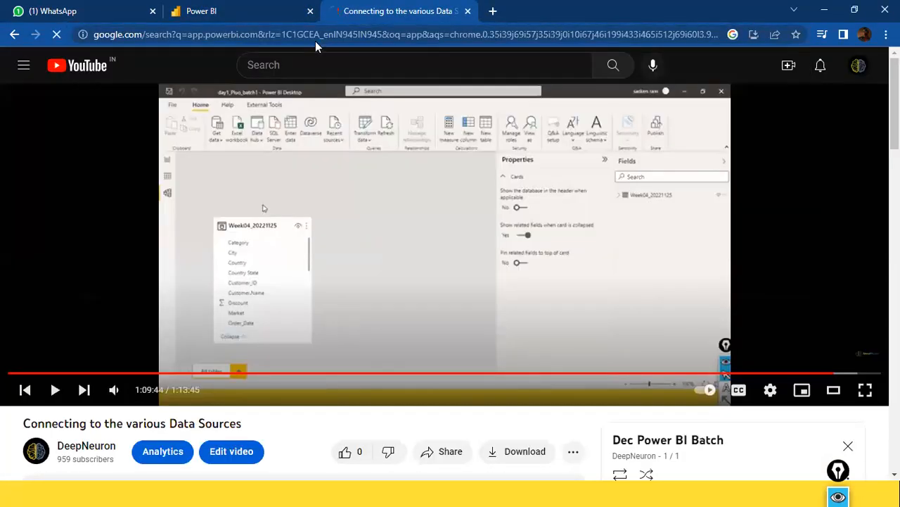
{"action": "left_click", "coordinate": [181, 192]}
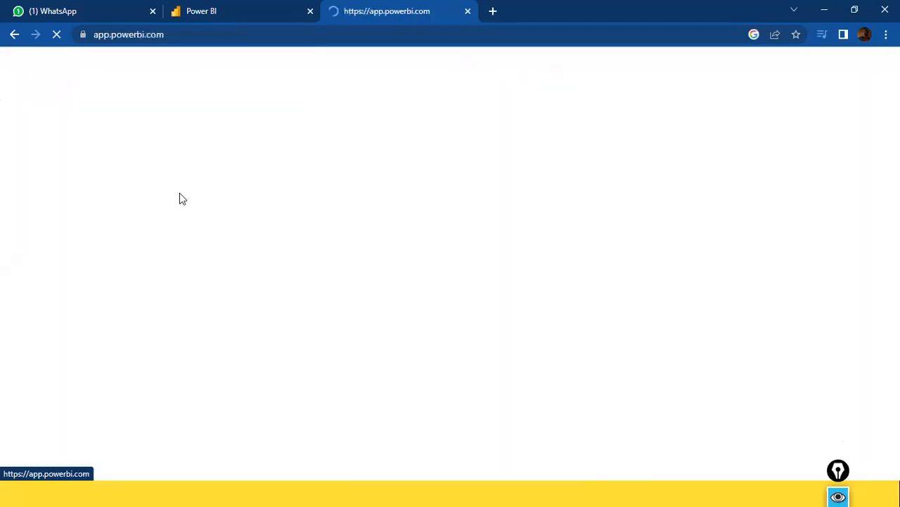
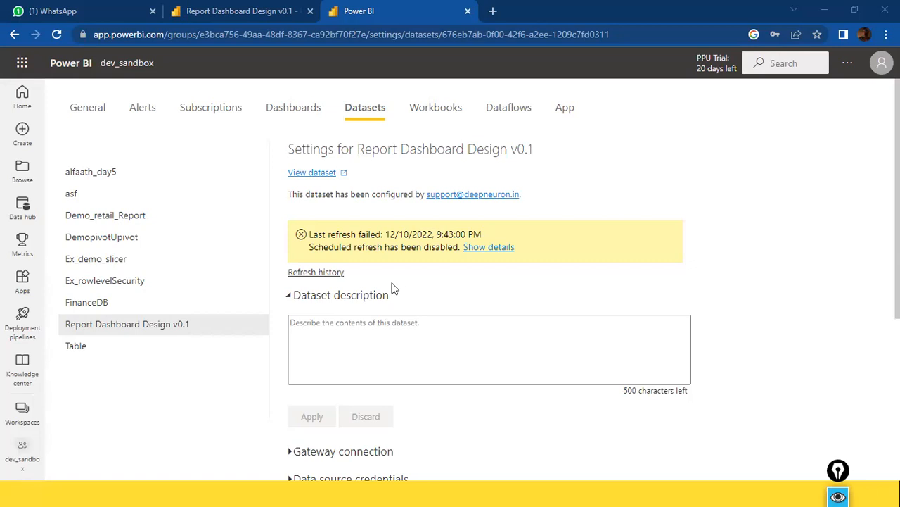
Step: Expand the dataset's gateway connection settings and show the data sources included under the deepneuron-gway gateway
{"action": "scroll", "coordinate": [384, 296], "scroll_direction": "down", "scroll_amount": 4}
{"action": "left_click", "coordinate": [289, 192]}
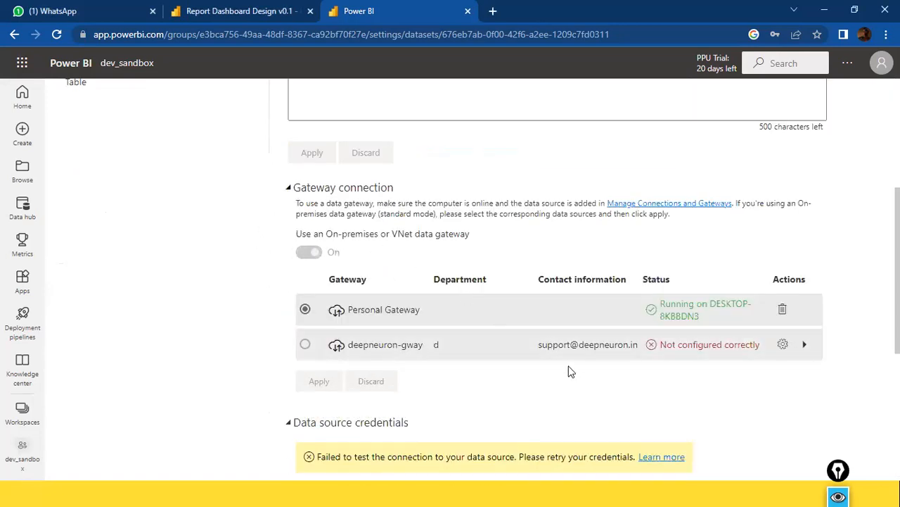
{"action": "left_click", "coordinate": [804, 344]}
{"action": "scroll", "coordinate": [778, 368], "scroll_direction": "down", "scroll_amount": 1}
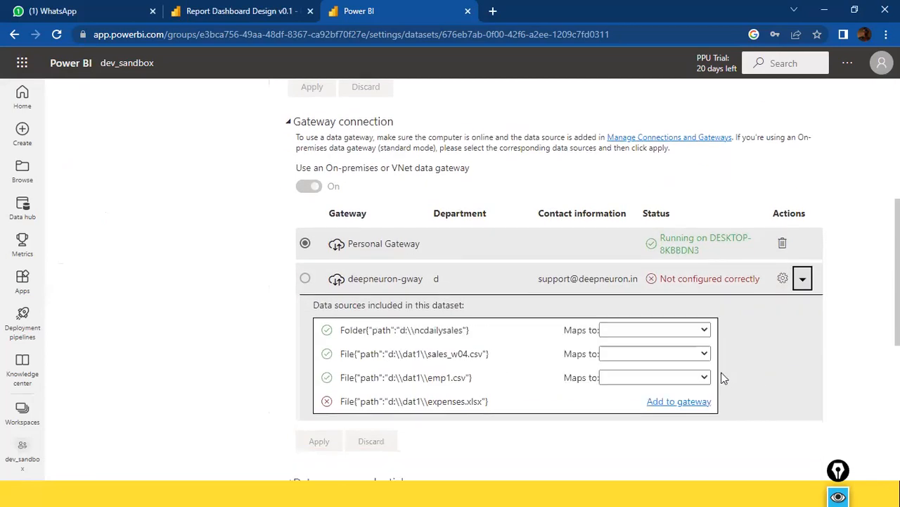
Step: Map the ncdailysales folder to demotest, sales_w04.csv to D:/dat1/sales_w04.csv, and emp1.csv to demo
{"action": "left_click", "coordinate": [700, 330]}
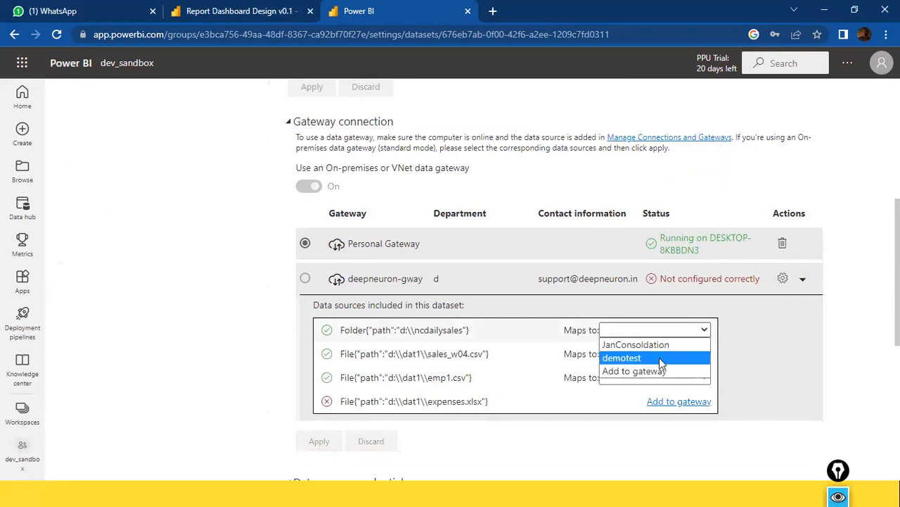
{"action": "left_click", "coordinate": [659, 358]}
{"action": "left_click", "coordinate": [703, 353]}
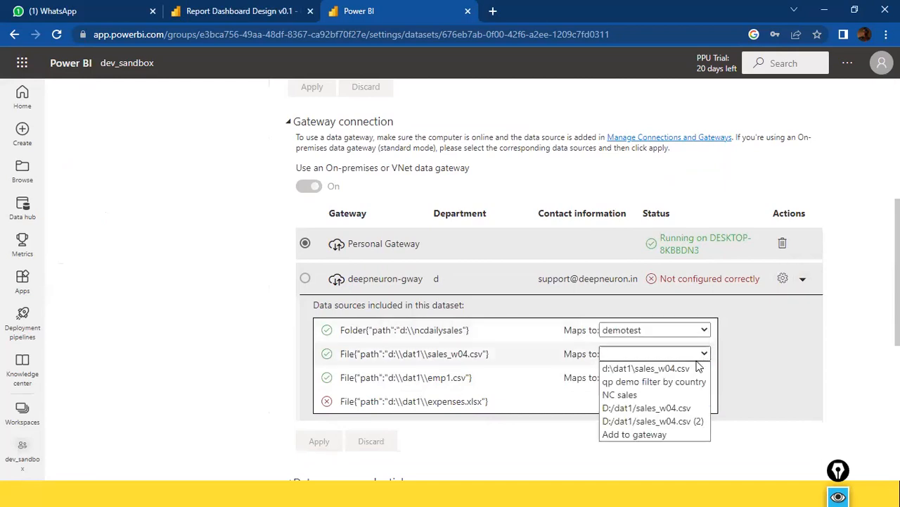
{"action": "left_click", "coordinate": [694, 408]}
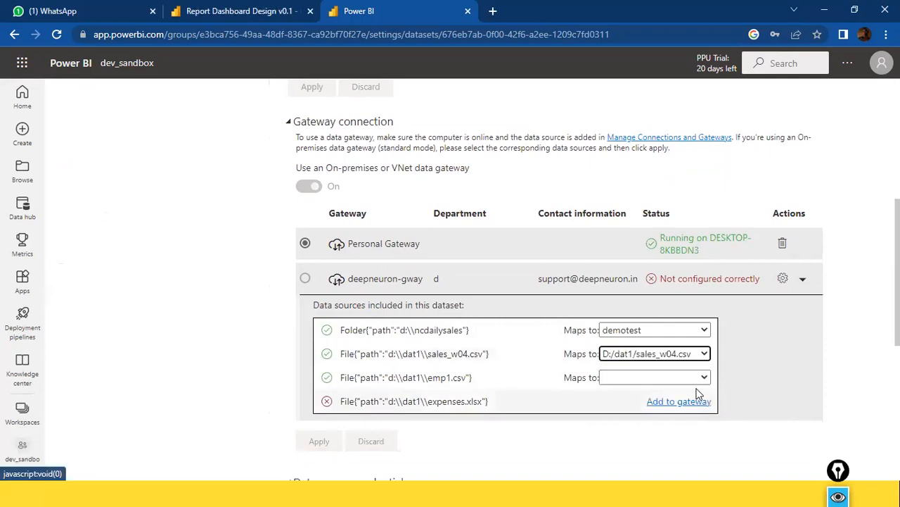
{"action": "left_click", "coordinate": [704, 378]}
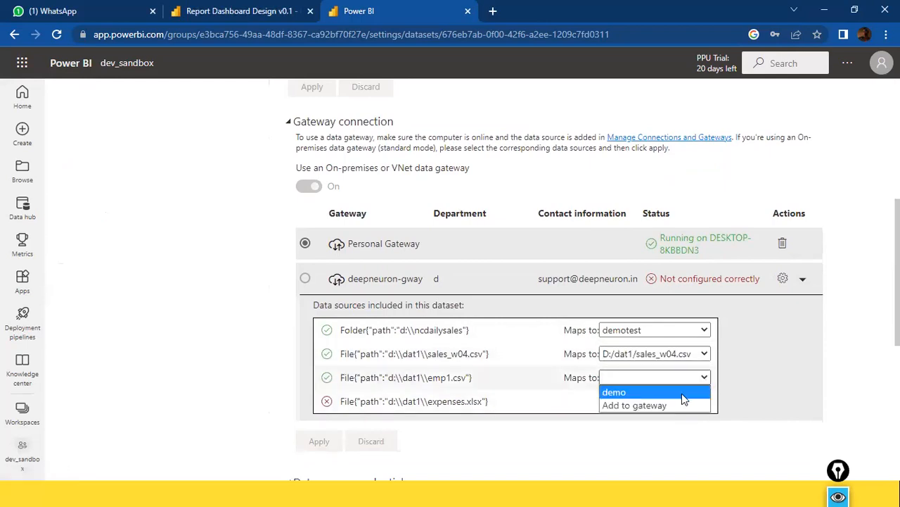
{"action": "left_click", "coordinate": [674, 392]}
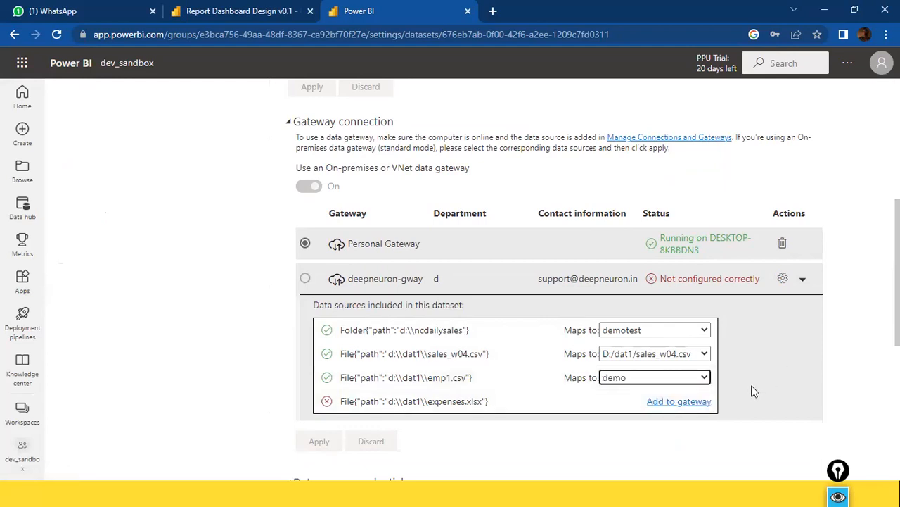
Step: Add expenses.xlsx to the gateway as a new data source named demo22 on the deepneuron-gway cluster
{"action": "left_click", "coordinate": [699, 407]}
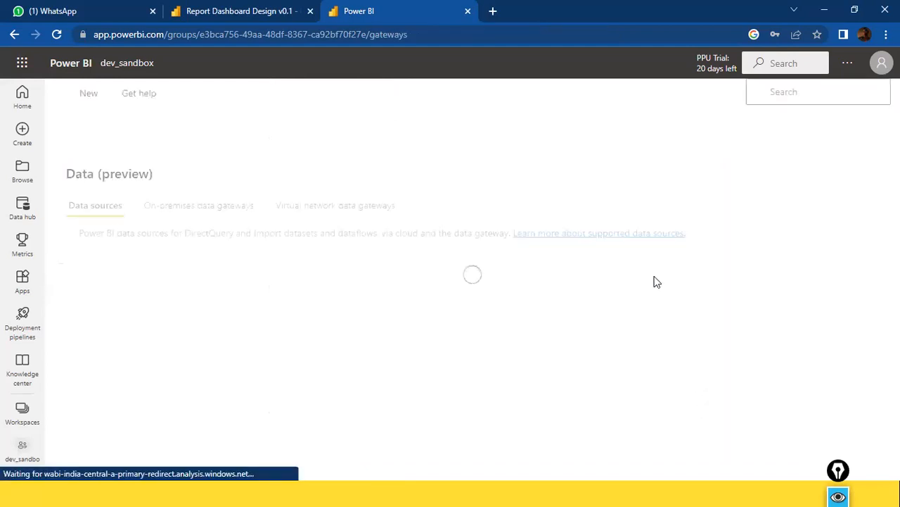
{"action": "left_click", "coordinate": [701, 171]}
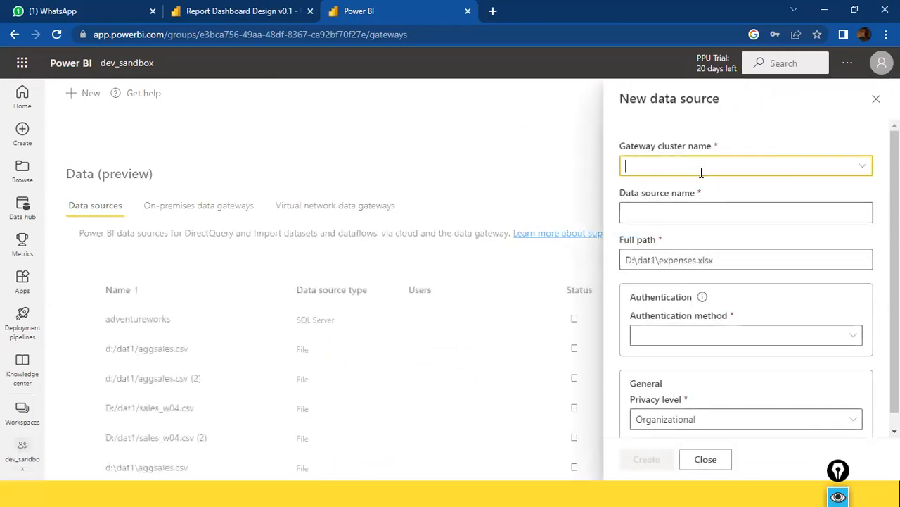
{"action": "left_click", "coordinate": [842, 170]}
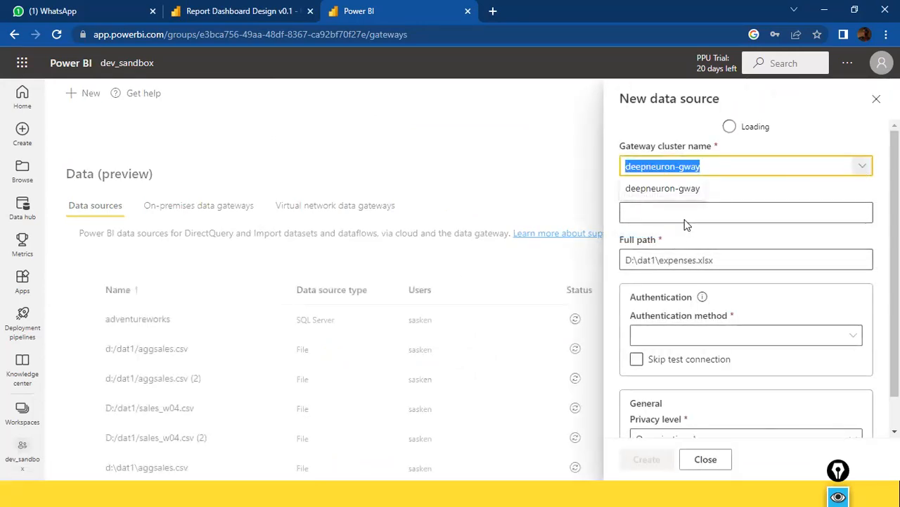
{"action": "left_click", "coordinate": [695, 208]}
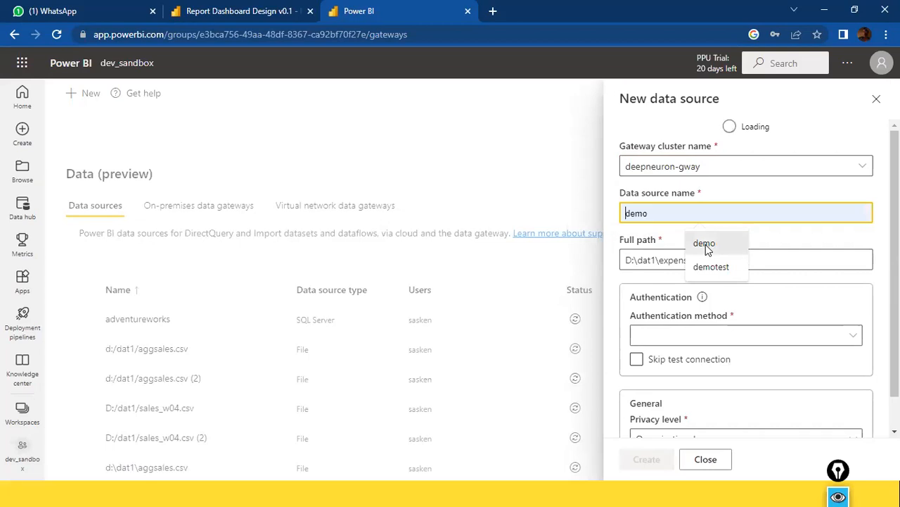
{"action": "left_click", "coordinate": [705, 244]}
{"action": "left_click", "coordinate": [714, 209]}
{"action": "type", "text": "22"}
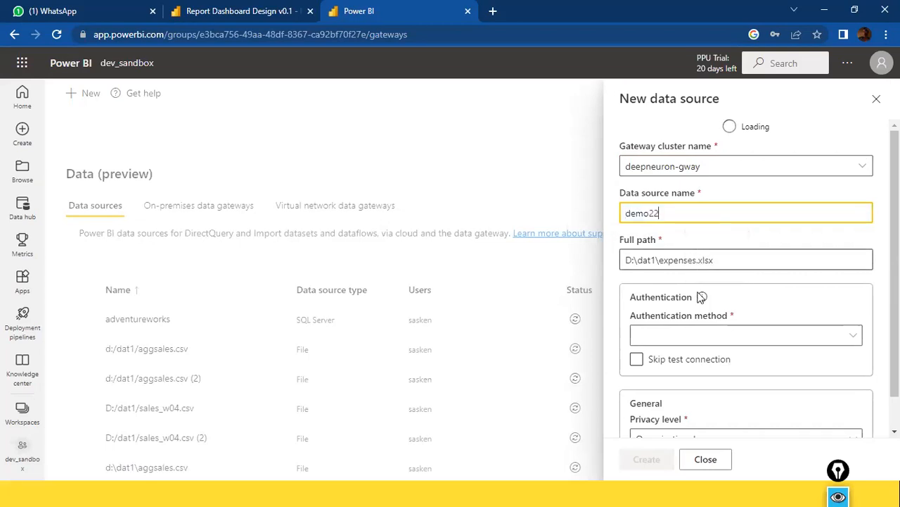
Step: Choose Windows authentication, fill in the saved Windows username and password, and create the data source
{"action": "left_click", "coordinate": [730, 341]}
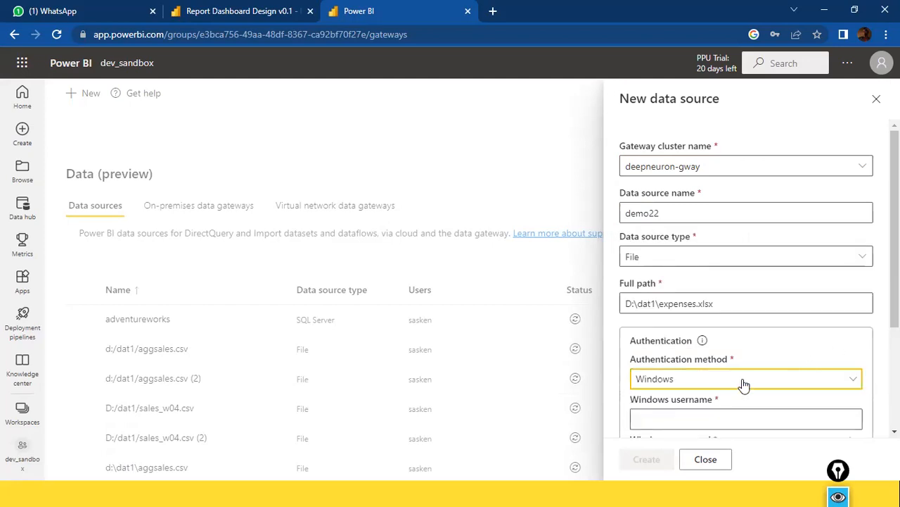
{"action": "scroll", "coordinate": [713, 422], "scroll_direction": "down", "scroll_amount": 3}
{"action": "left_click", "coordinate": [726, 267]}
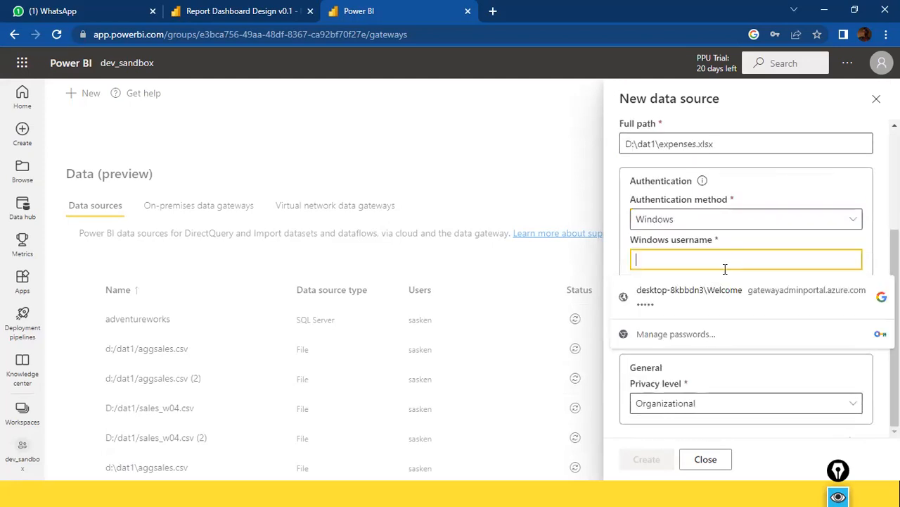
{"action": "left_click", "coordinate": [708, 301]}
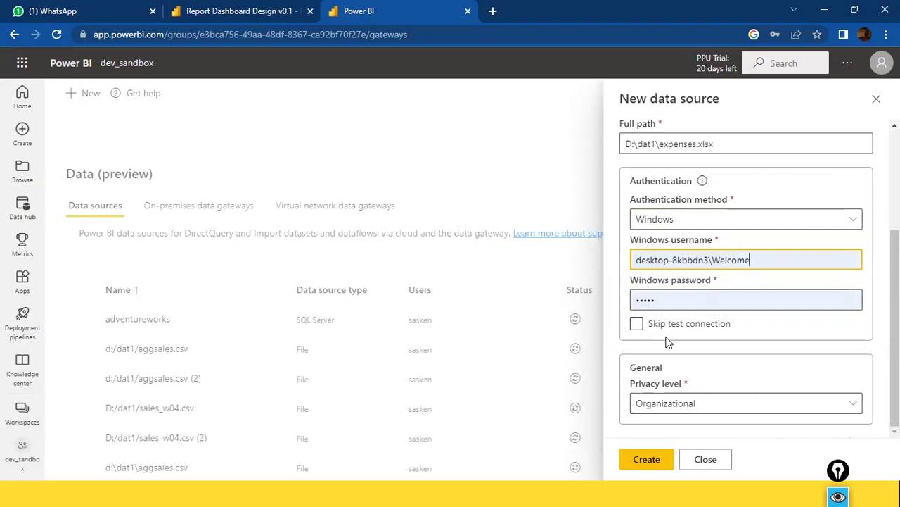
{"action": "left_click", "coordinate": [650, 463]}
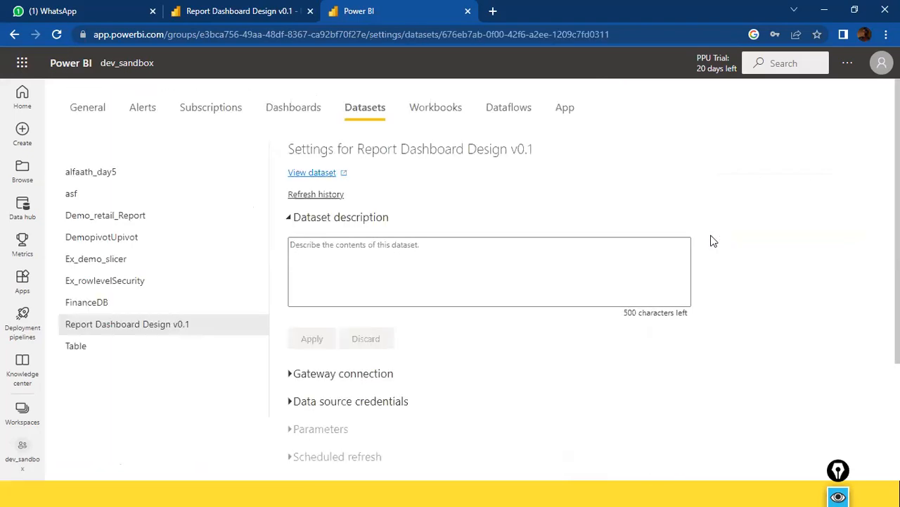
Step: Reopen the gateway connection settings, check the status and data source mappings of deepneuron-gway, and collapse its source list
{"action": "scroll", "coordinate": [695, 258], "scroll_direction": "down", "scroll_amount": 4}
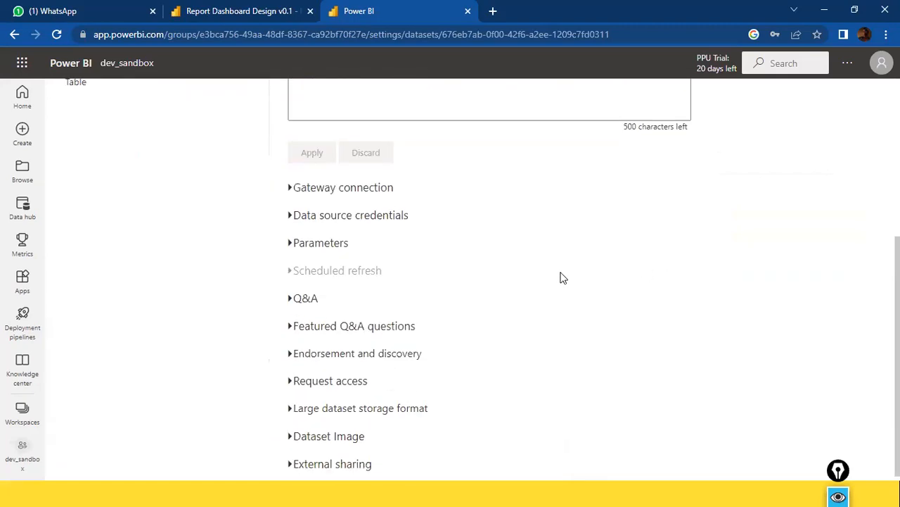
{"action": "left_click", "coordinate": [287, 191]}
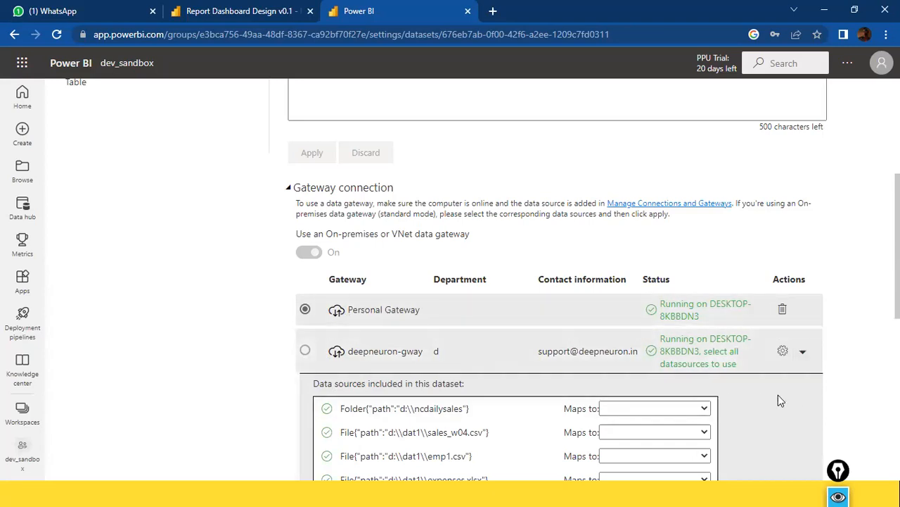
{"action": "left_click", "coordinate": [803, 351]}
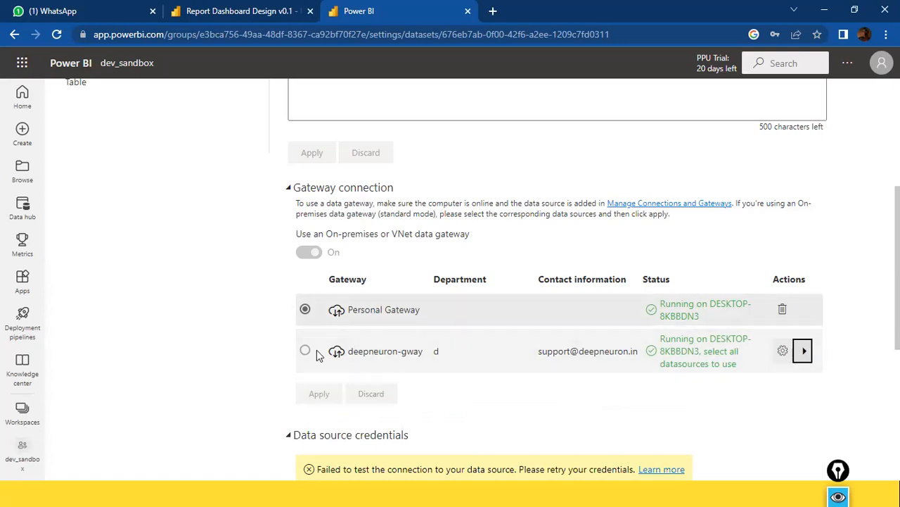
Step: Review the data source credentials and scheduled refresh settings, check the published report's sales table, and return to the dataset settings
{"action": "scroll", "coordinate": [354, 352], "scroll_direction": "down", "scroll_amount": 3}
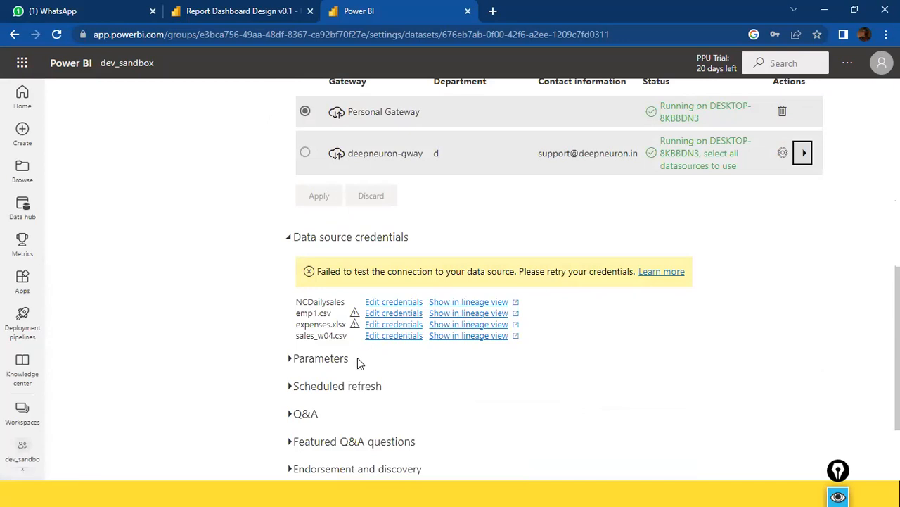
{"action": "scroll", "coordinate": [357, 362], "scroll_direction": "down", "scroll_amount": 2}
{"action": "left_click", "coordinate": [350, 267]}
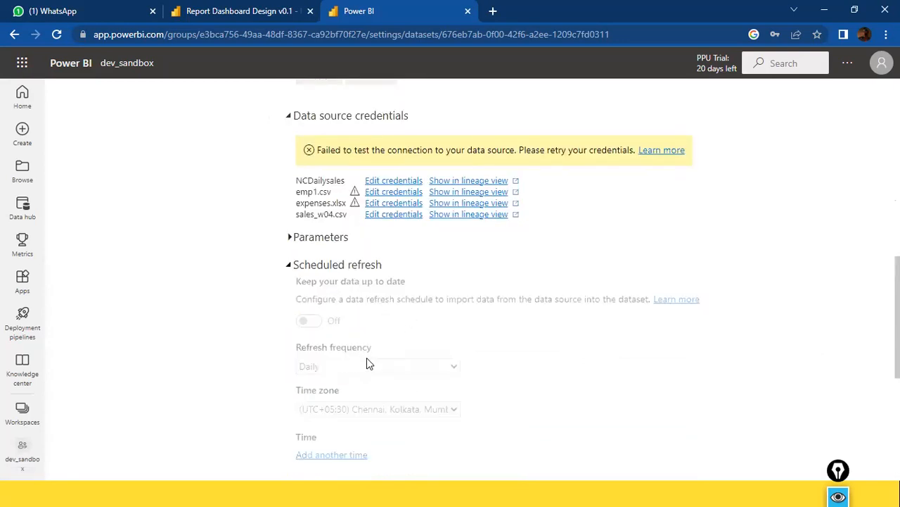
{"action": "scroll", "coordinate": [367, 362], "scroll_direction": "up", "scroll_amount": 2}
{"action": "left_click", "coordinate": [233, 19]}
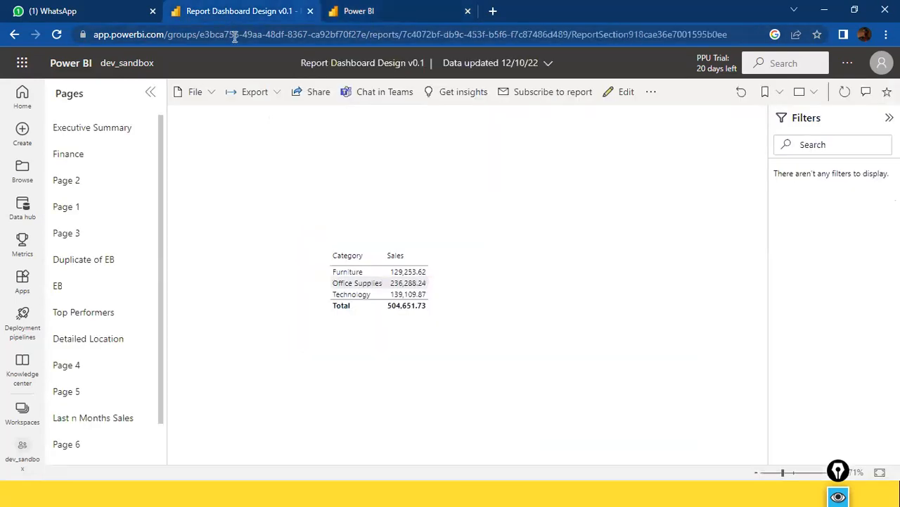
{"action": "left_click", "coordinate": [355, 11]}
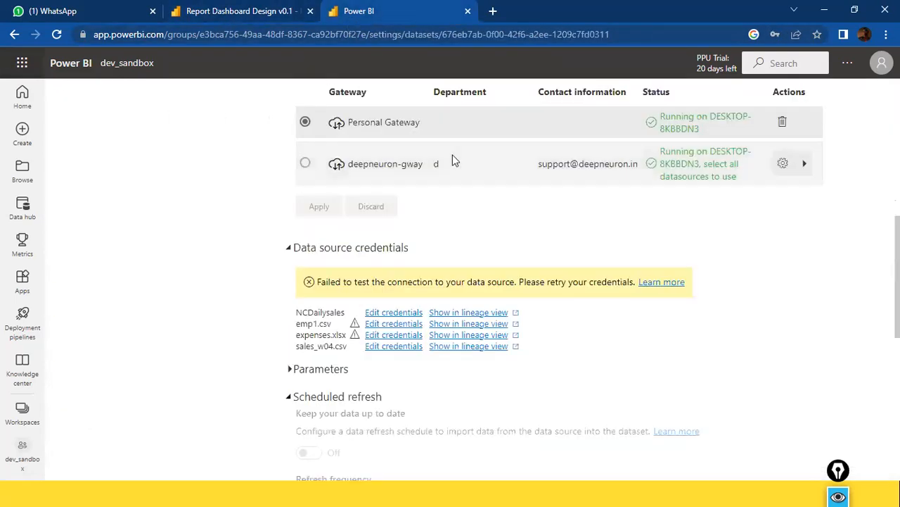
Step: Return to the gateway management page and review the list of data sources on the deepneuron-gway cluster
{"action": "left_click", "coordinate": [15, 35]}
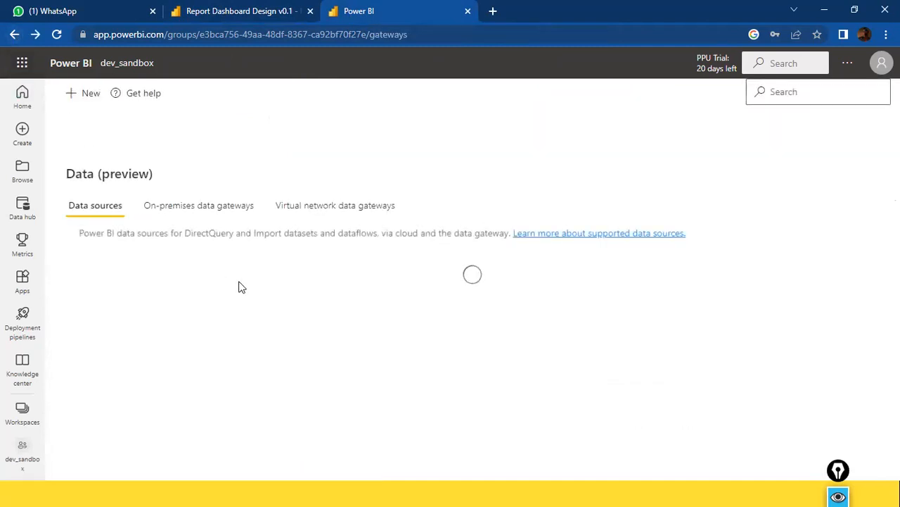
{"action": "scroll", "coordinate": [243, 327], "scroll_direction": "down", "scroll_amount": 3}
{"action": "scroll", "coordinate": [243, 327], "scroll_direction": "down", "scroll_amount": 3}
{"action": "scroll", "coordinate": [242, 326], "scroll_direction": "down", "scroll_amount": 3}
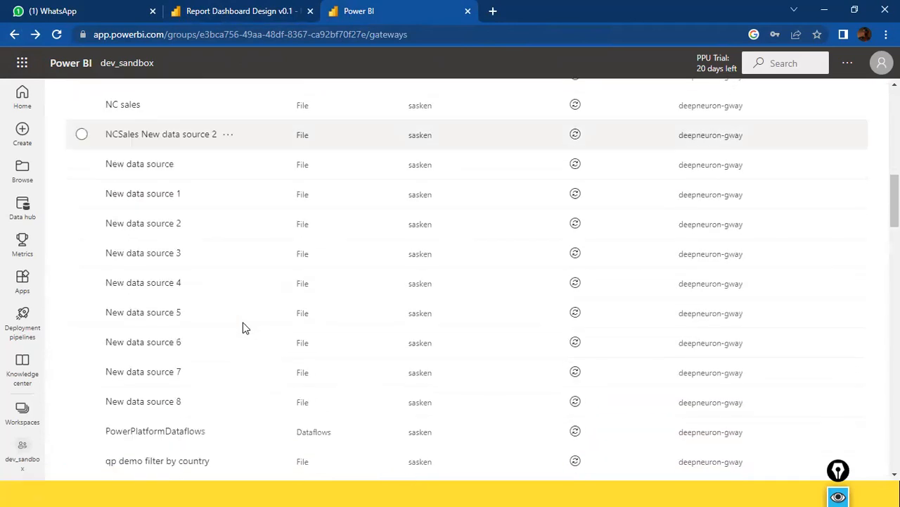
{"action": "scroll", "coordinate": [243, 327], "scroll_direction": "down", "scroll_amount": 2}
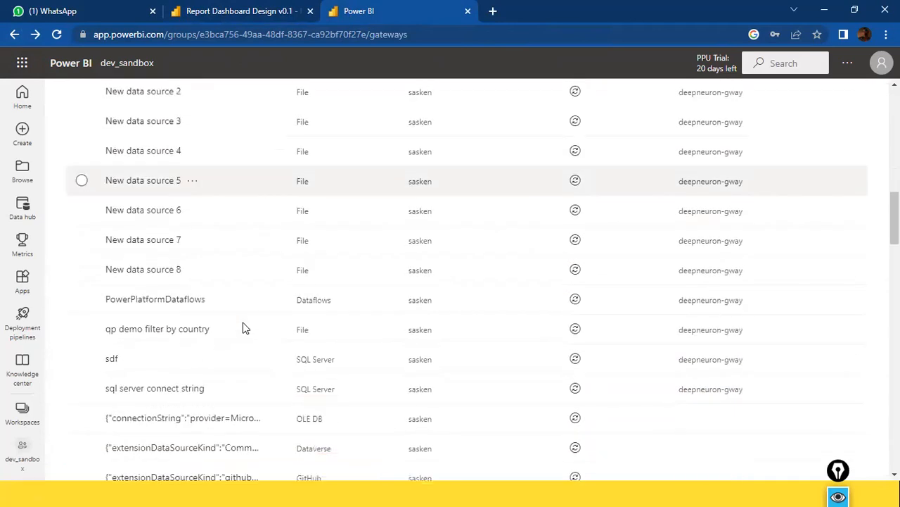
{"action": "scroll", "coordinate": [243, 326], "scroll_direction": "up", "scroll_amount": 10}
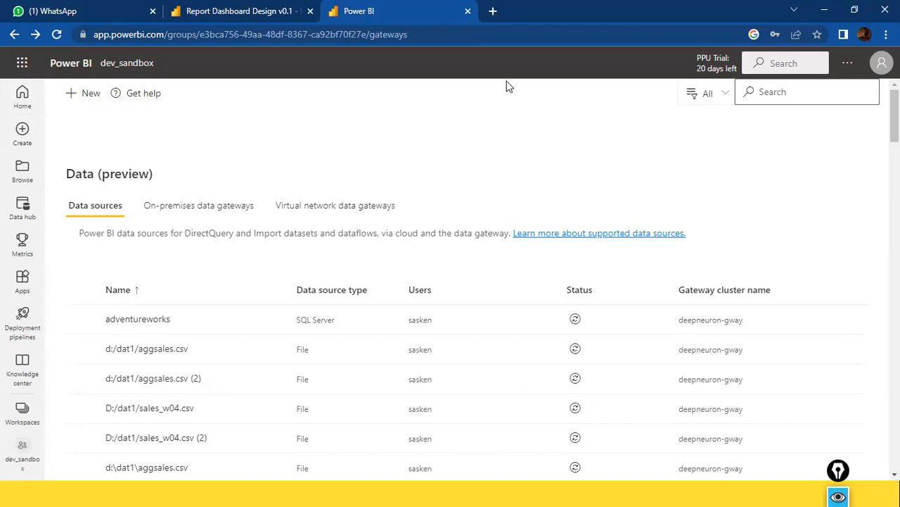
{"action": "scroll", "coordinate": [431, 128], "scroll_direction": "down", "scroll_amount": 7}
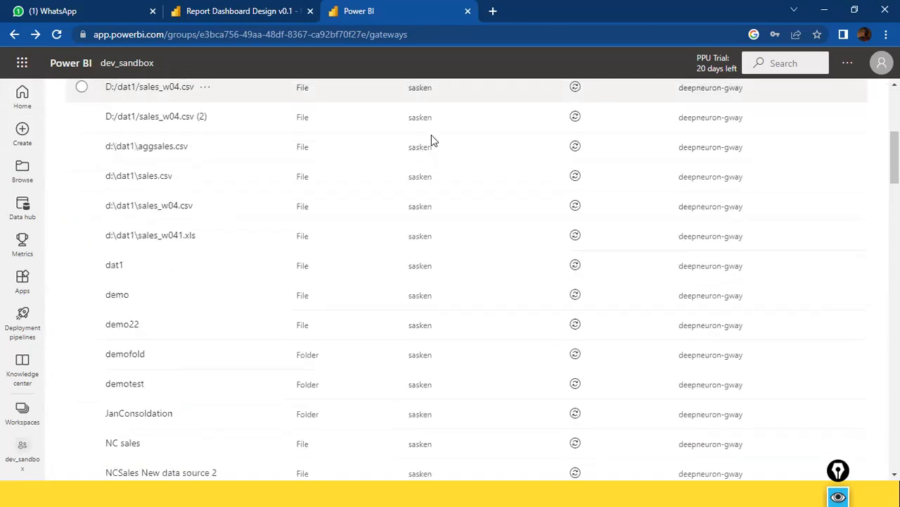
{"action": "scroll", "coordinate": [389, 244], "scroll_direction": "up", "scroll_amount": 7}
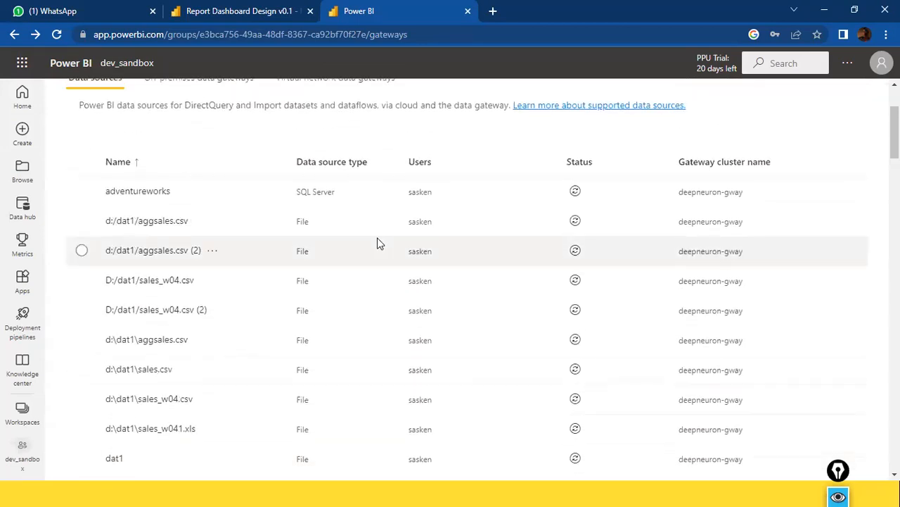
{"action": "left_click", "coordinate": [22, 209]}
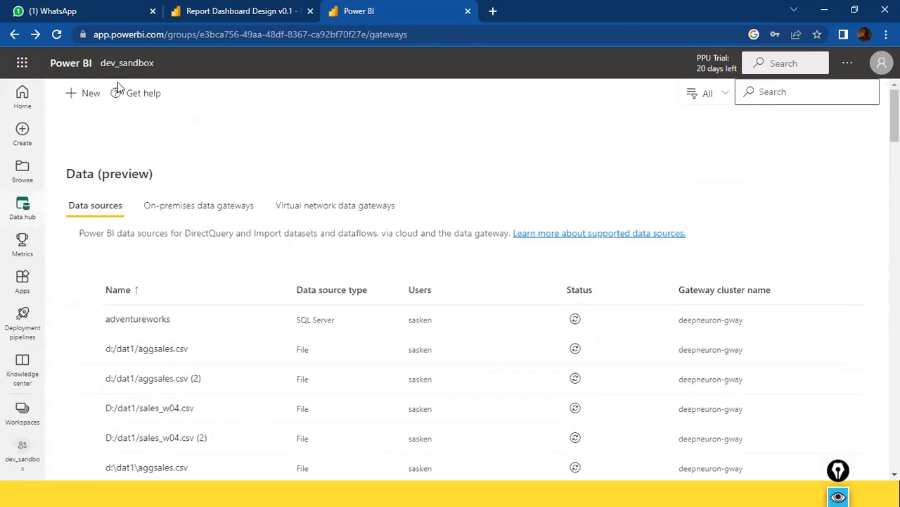
Step: Open the dev_sandbox workspace from the report's browser tab and start a refresh of the Report Dashboard Design v0.1 dataset
{"action": "left_click", "coordinate": [186, 16]}
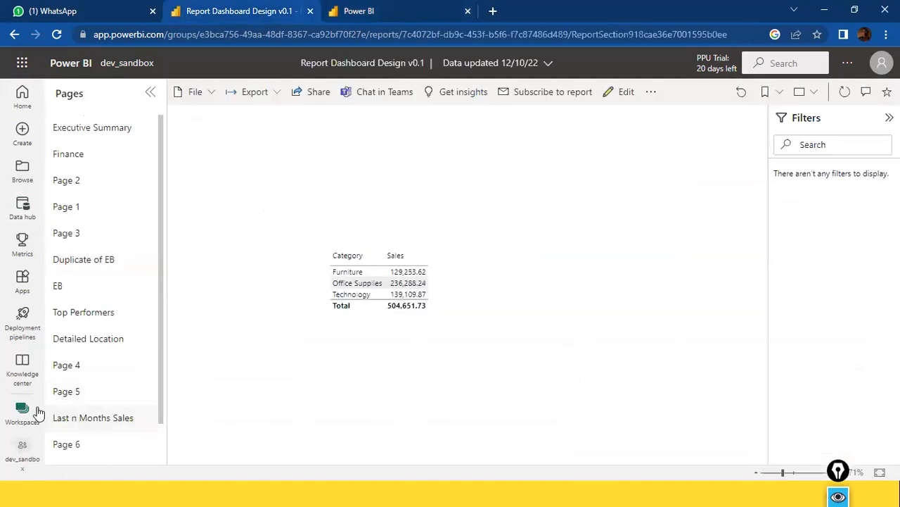
{"action": "left_click", "coordinate": [33, 417]}
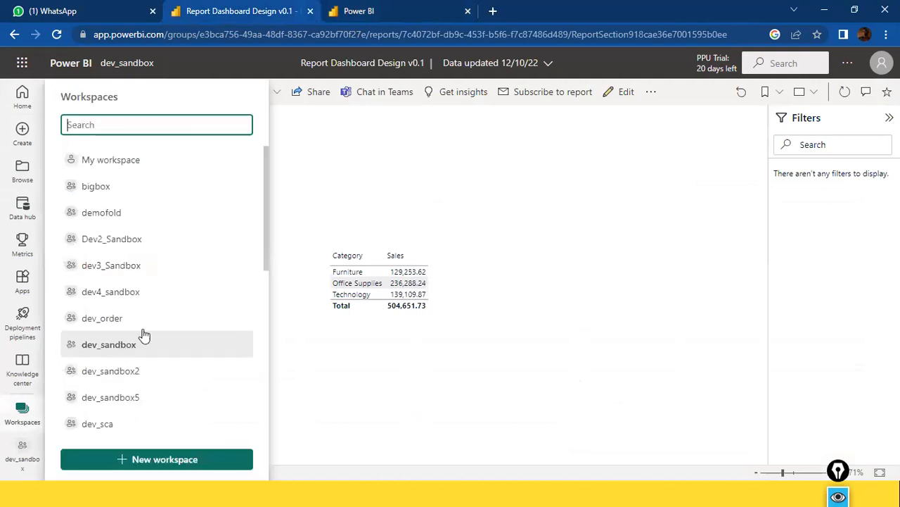
{"action": "left_click", "coordinate": [124, 348]}
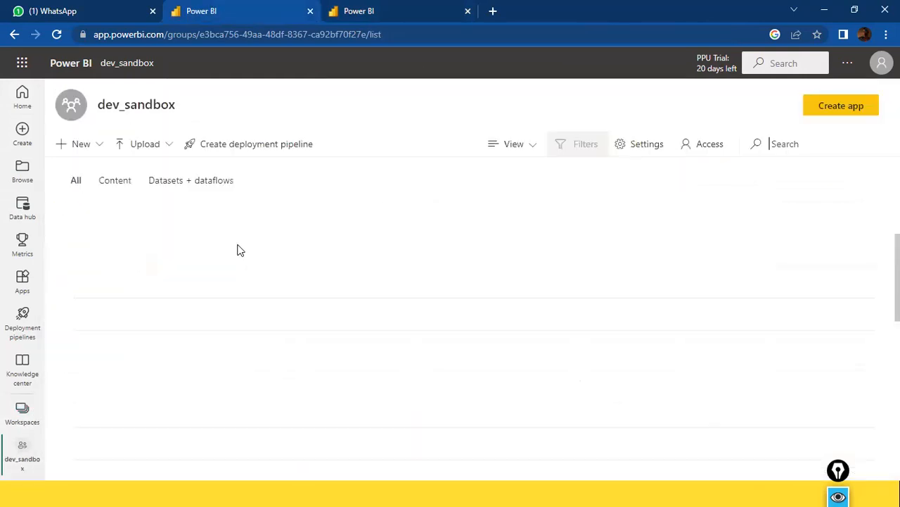
{"action": "scroll", "coordinate": [211, 281], "scroll_direction": "down", "scroll_amount": 2}
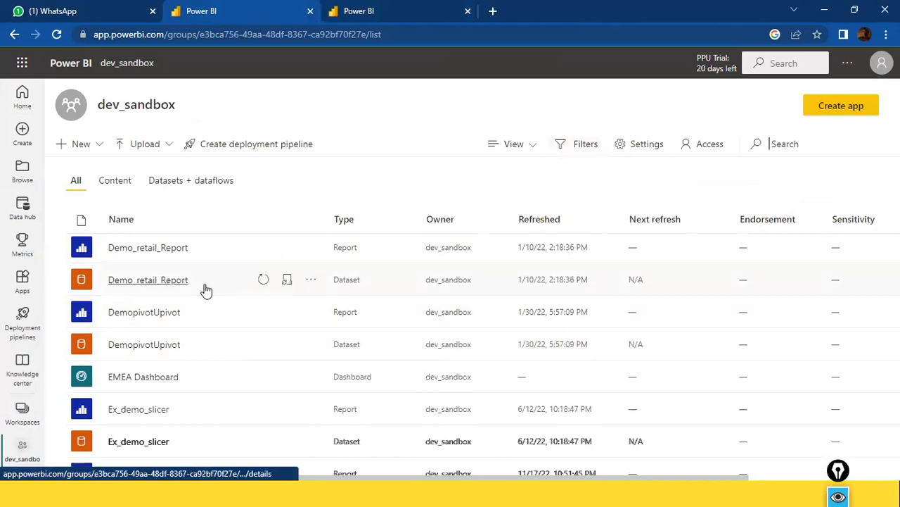
{"action": "scroll", "coordinate": [213, 311], "scroll_direction": "down", "scroll_amount": 4}
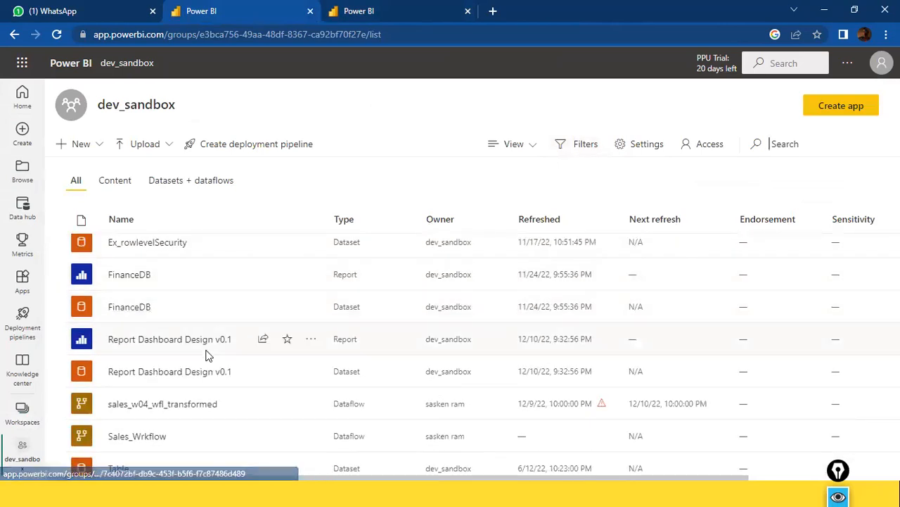
{"action": "left_click", "coordinate": [264, 372]}
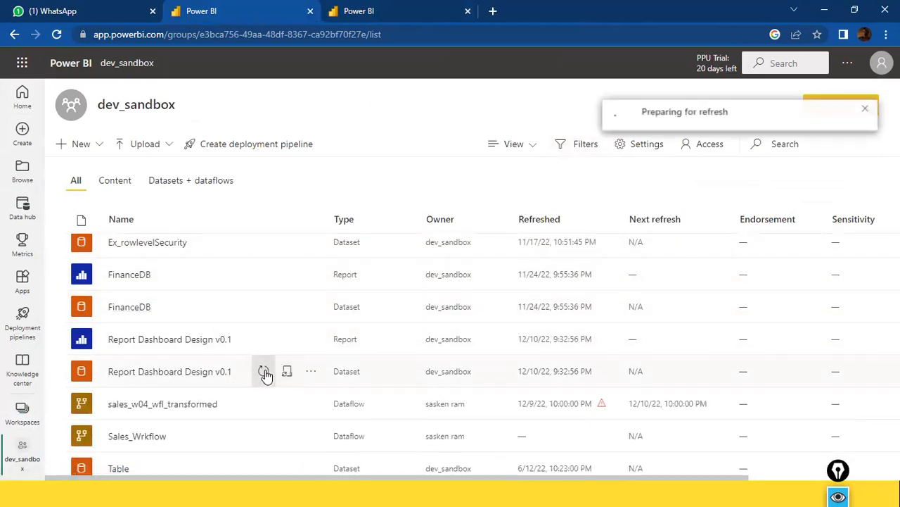
{"action": "left_click", "coordinate": [264, 373]}
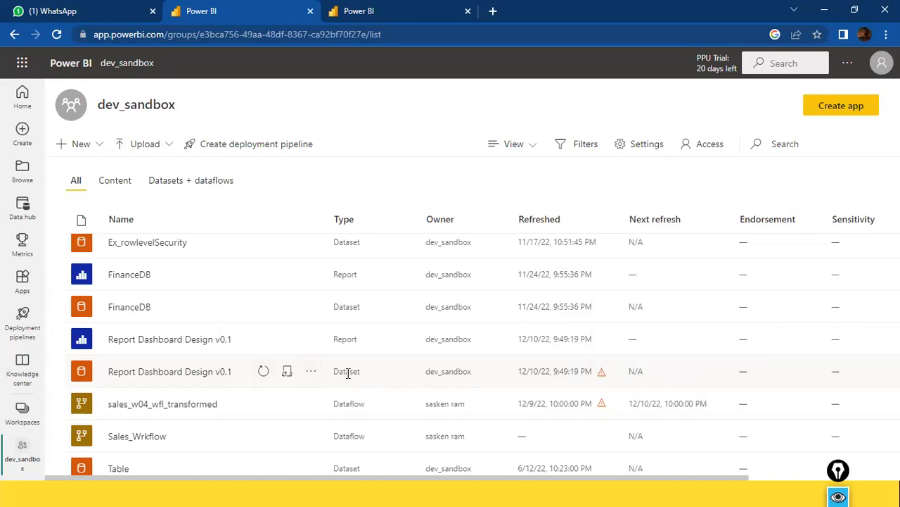
Step: Read the full refresh error details of the Report Dashboard Design v0.1 dataset and open the dataset's settings
{"action": "left_click", "coordinate": [602, 373]}
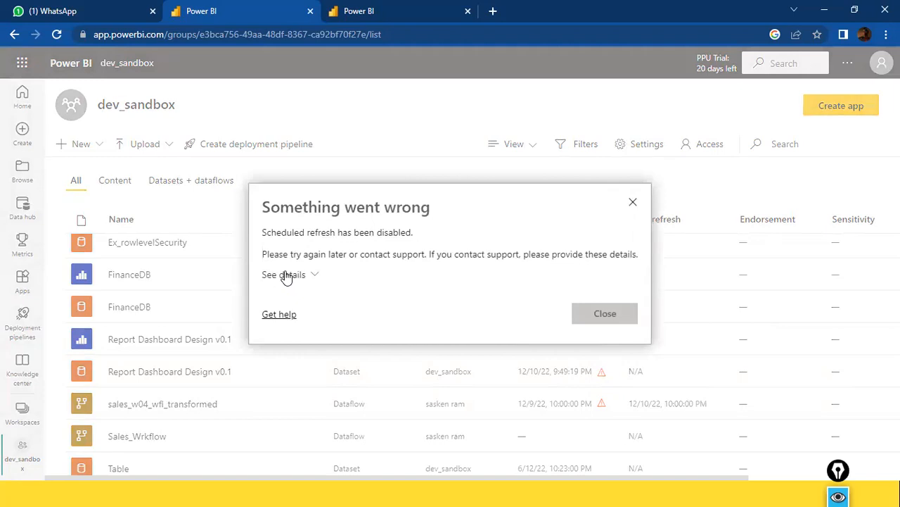
{"action": "left_click", "coordinate": [286, 275]}
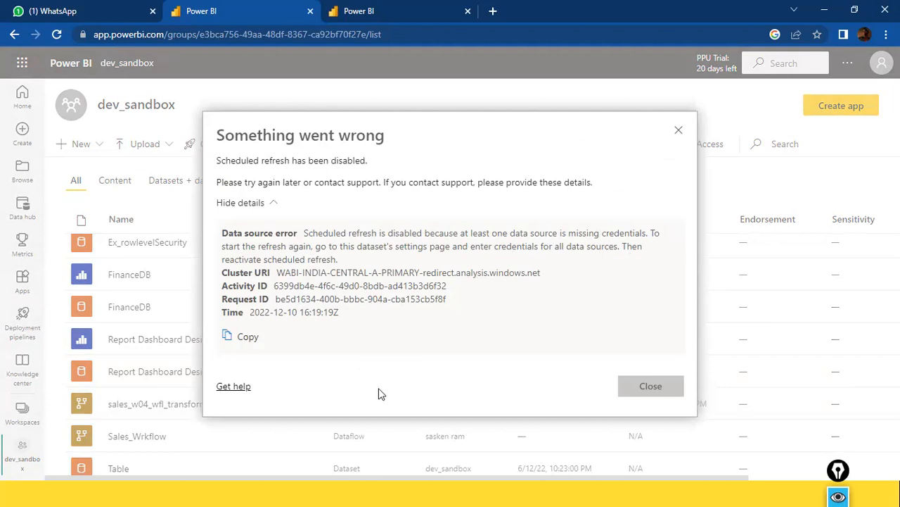
{"action": "left_click", "coordinate": [653, 385]}
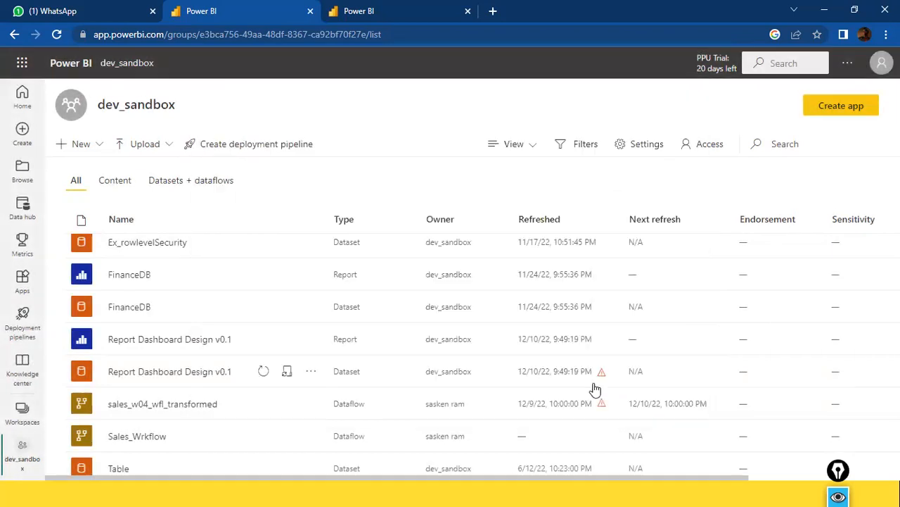
{"action": "left_click", "coordinate": [311, 372]}
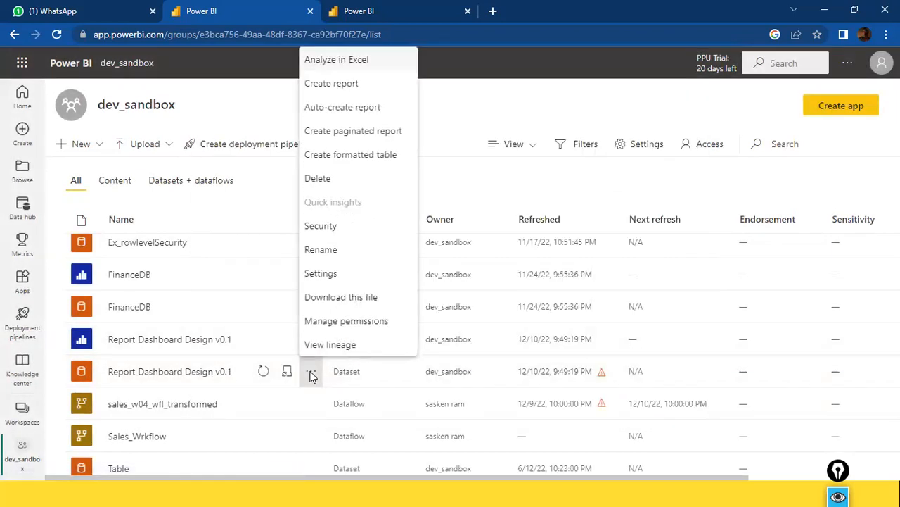
{"action": "left_click", "coordinate": [345, 273]}
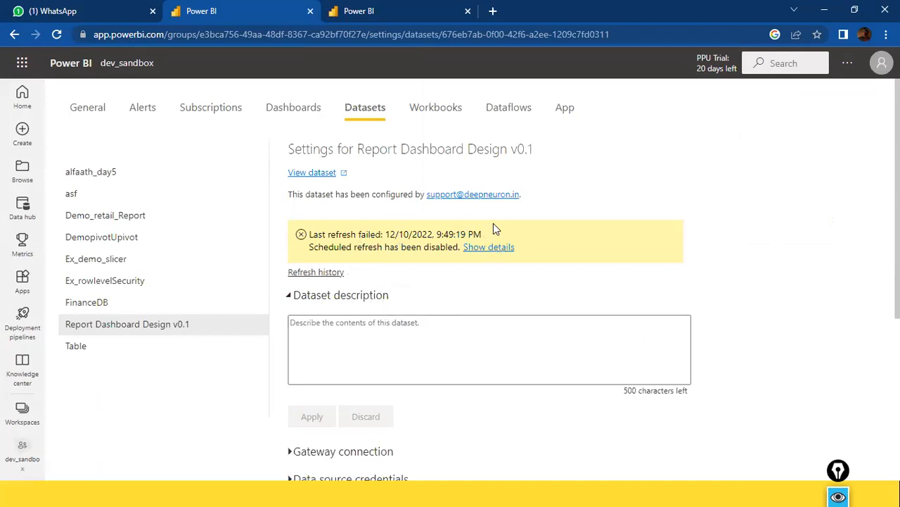
Step: View the dataset's details page, its related reports and sharing options, and return to the dataset settings without granting access
{"action": "left_click", "coordinate": [321, 174]}
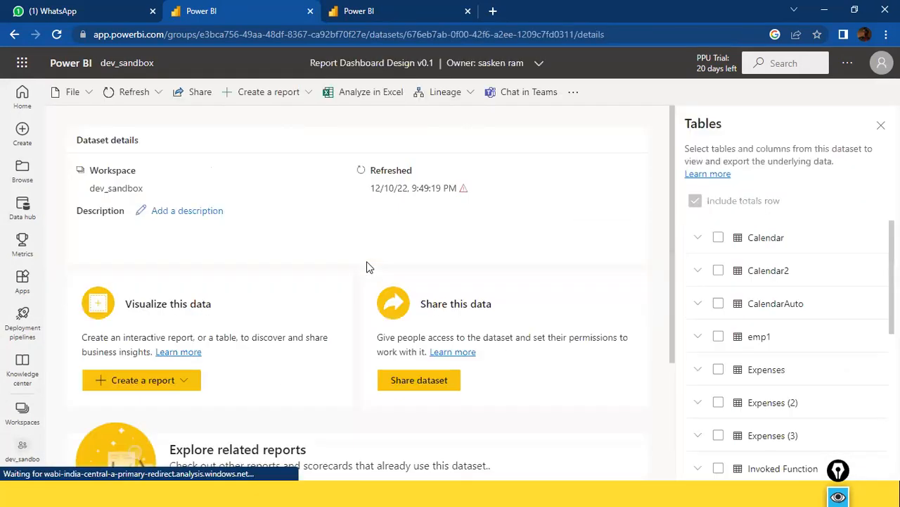
{"action": "scroll", "coordinate": [366, 267], "scroll_direction": "down", "scroll_amount": 2}
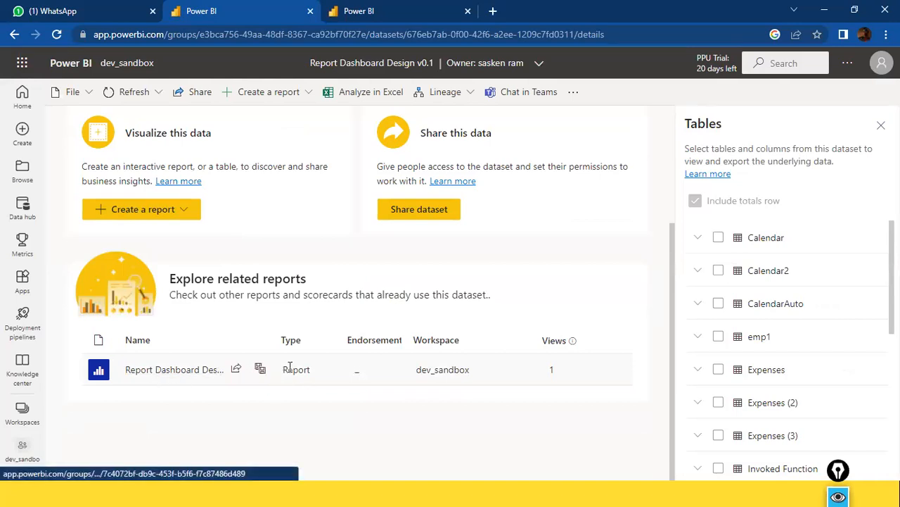
{"action": "scroll", "coordinate": [291, 368], "scroll_direction": "up", "scroll_amount": 2}
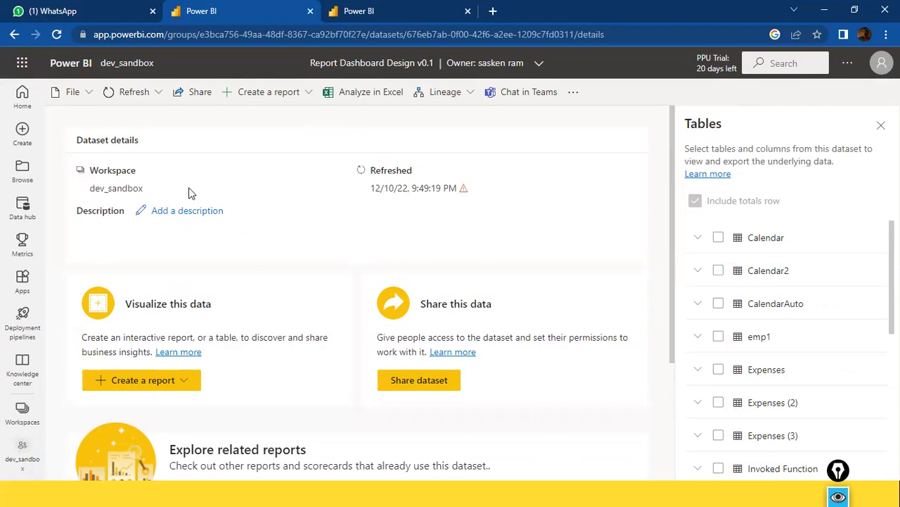
{"action": "scroll", "coordinate": [176, 253], "scroll_direction": "down", "scroll_amount": 2}
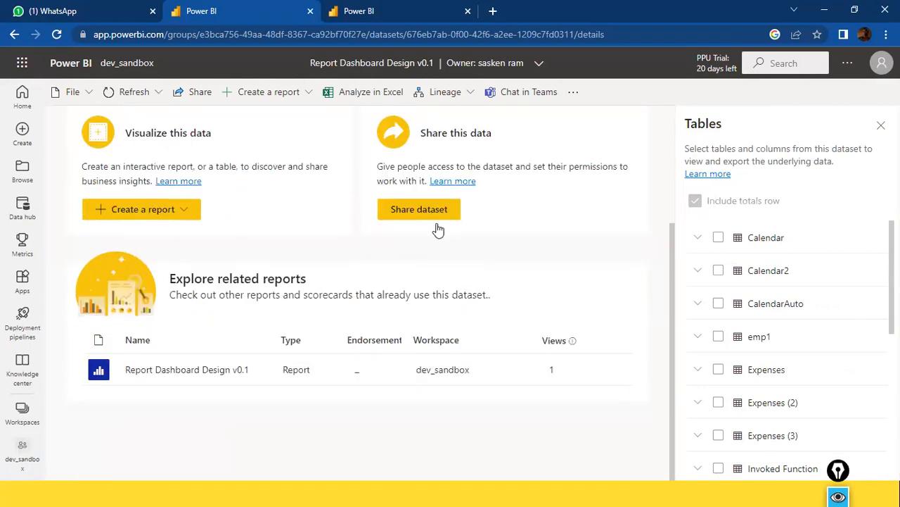
{"action": "left_click", "coordinate": [401, 211]}
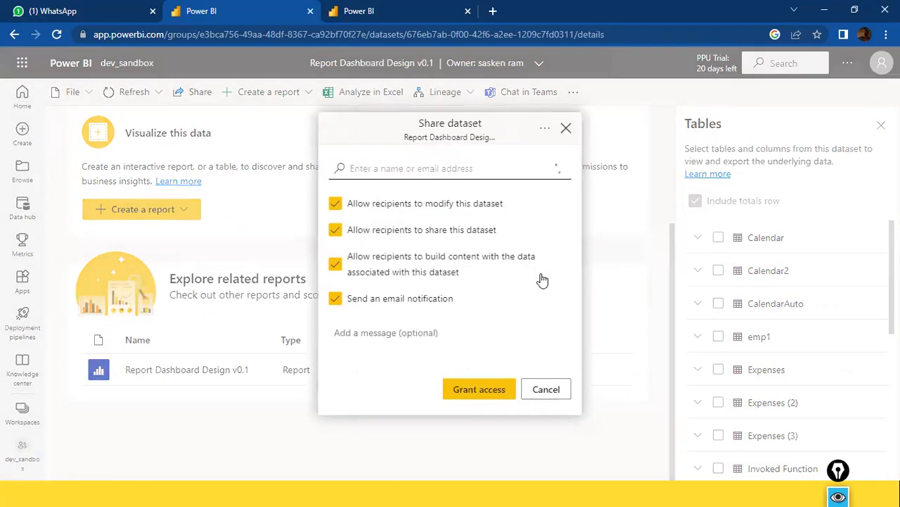
{"action": "left_click", "coordinate": [546, 390]}
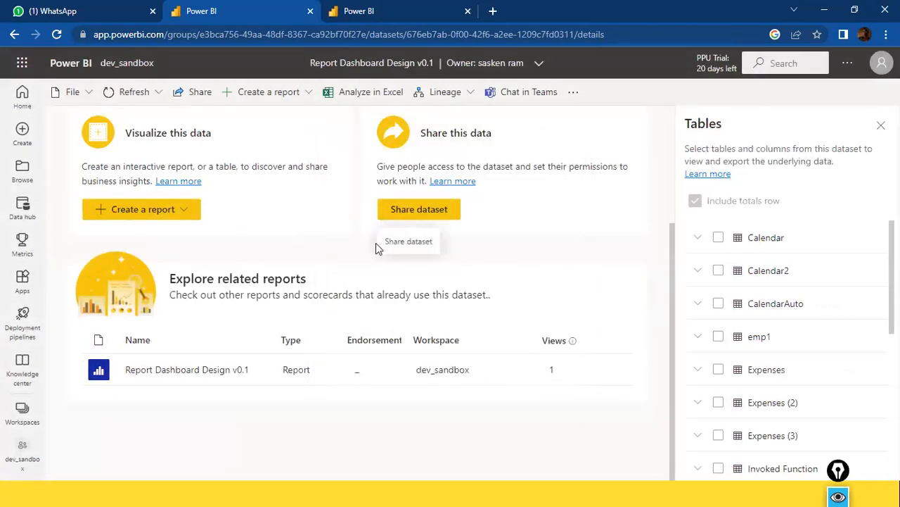
{"action": "left_click", "coordinate": [12, 34]}
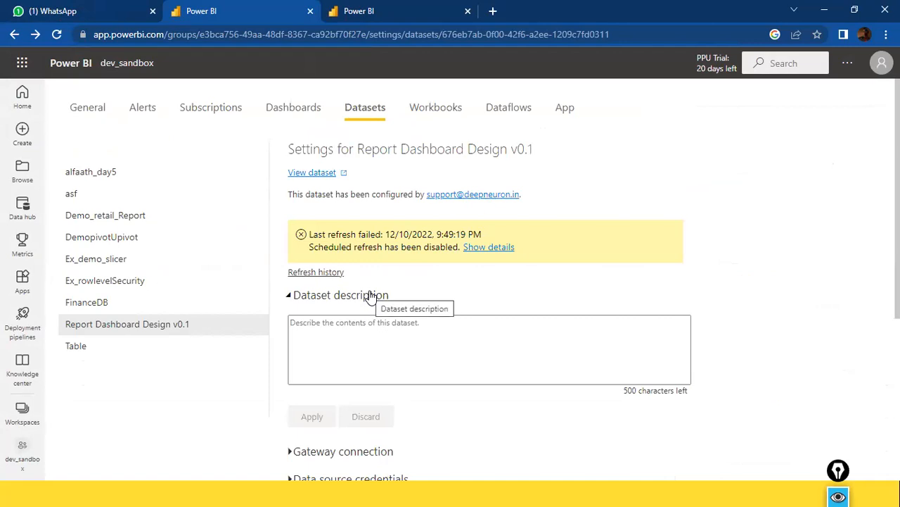
Step: Expand the gateway connection and data source credentials settings and check the gateway mappings and credentials of each source
{"action": "scroll", "coordinate": [366, 331], "scroll_direction": "down", "scroll_amount": 4}
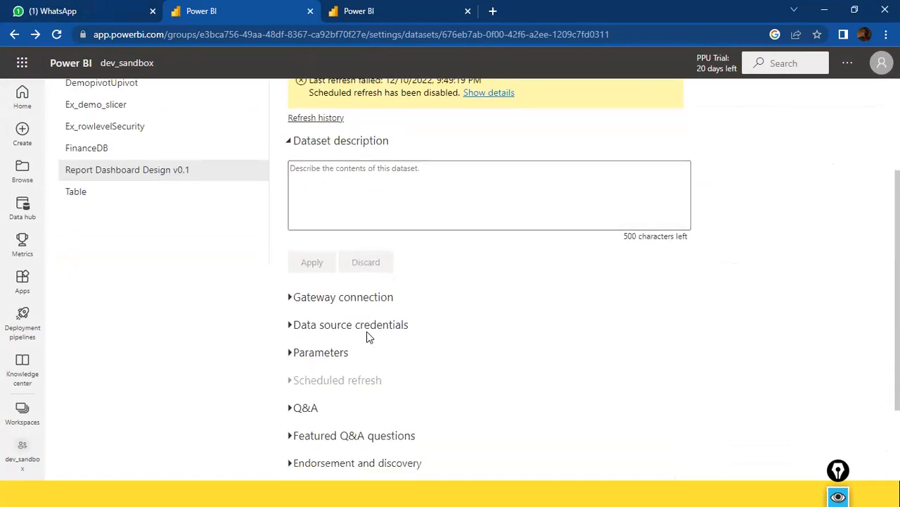
{"action": "left_click", "coordinate": [289, 189]}
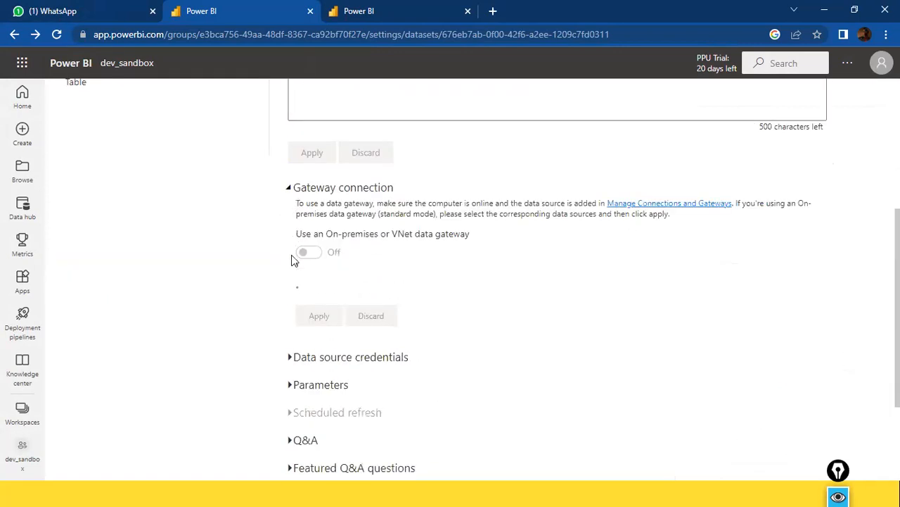
{"action": "left_click", "coordinate": [296, 356]}
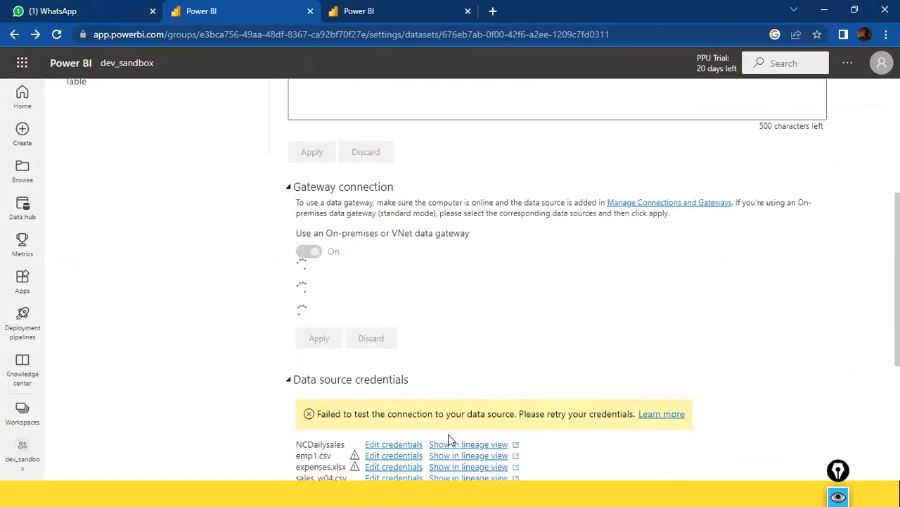
{"action": "scroll", "coordinate": [448, 434], "scroll_direction": "down", "scroll_amount": 2}
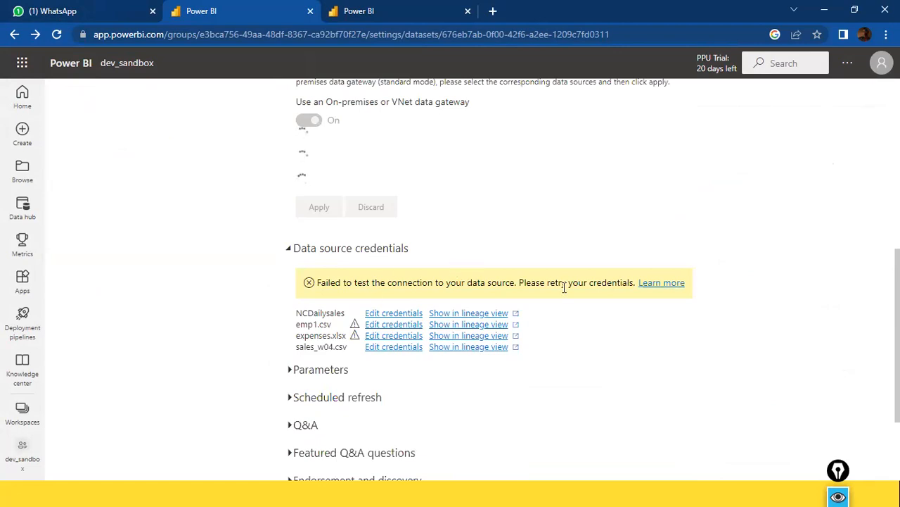
{"action": "scroll", "coordinate": [465, 369], "scroll_direction": "down", "scroll_amount": 4}
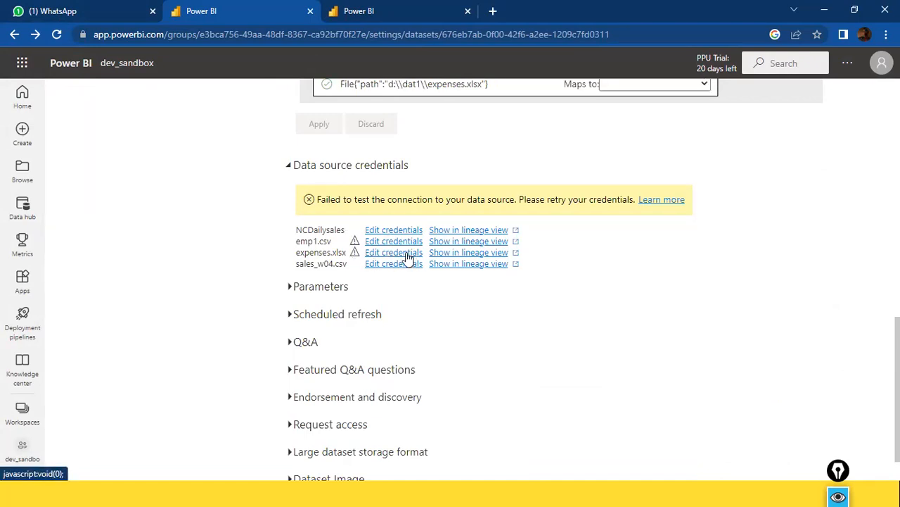
{"action": "scroll", "coordinate": [386, 268], "scroll_direction": "up", "scroll_amount": 3}
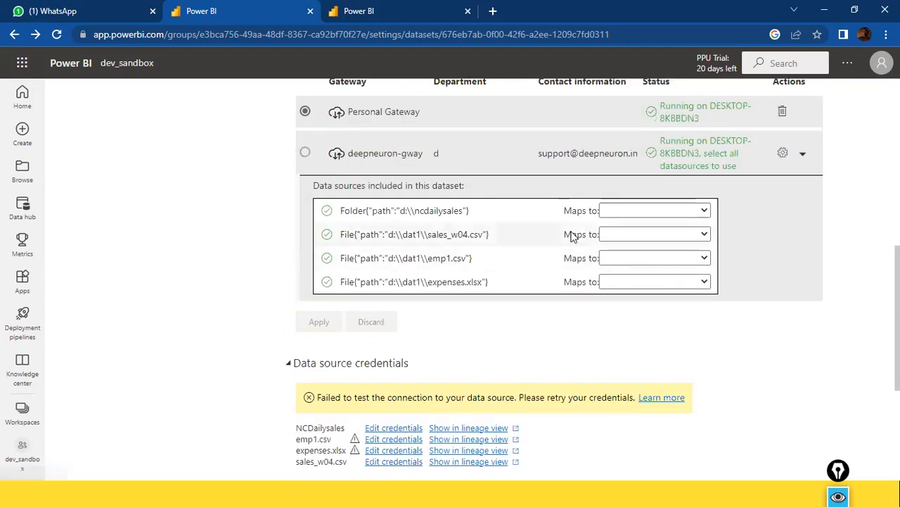
Step: Start adding emp1.csv to the gateway as a new data source on the deepneuron-gway cluster, named demo22
{"action": "left_click", "coordinate": [704, 258]}
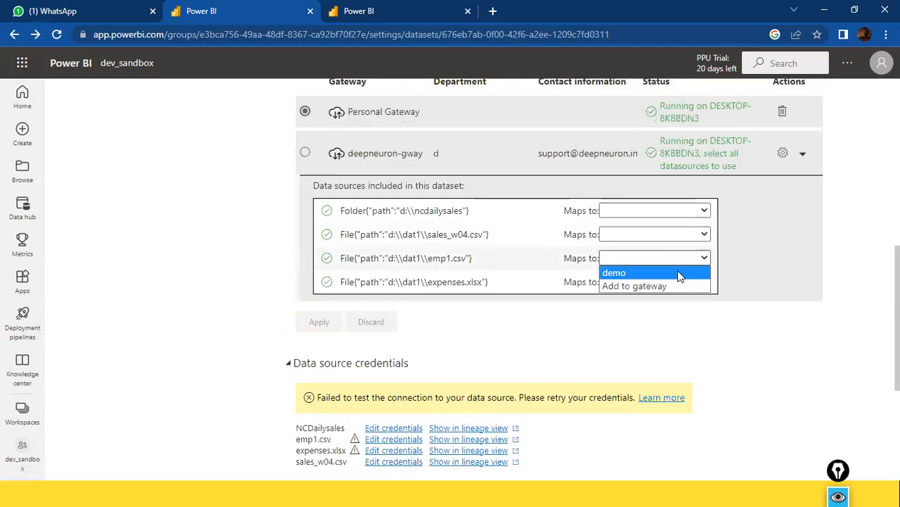
{"action": "left_click", "coordinate": [643, 286]}
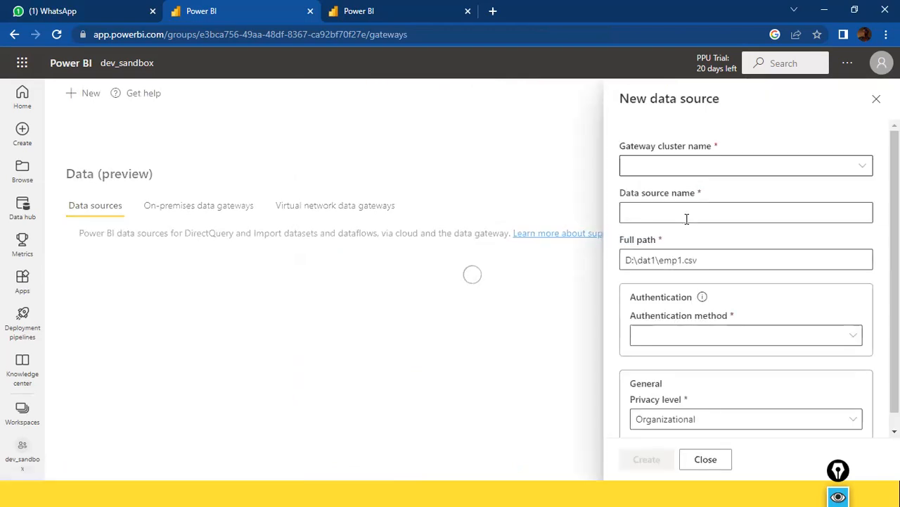
{"action": "left_click", "coordinate": [812, 166]}
{"action": "left_click", "coordinate": [722, 205]}
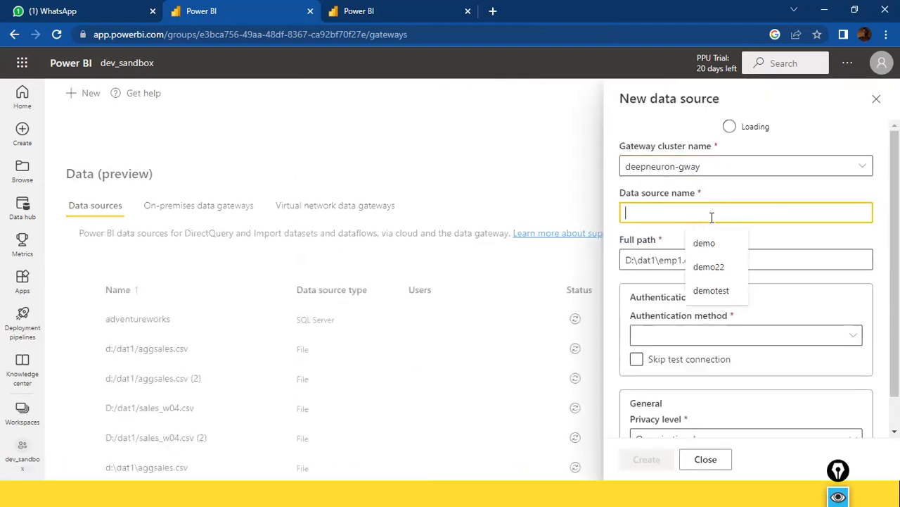
{"action": "left_click", "coordinate": [700, 266]}
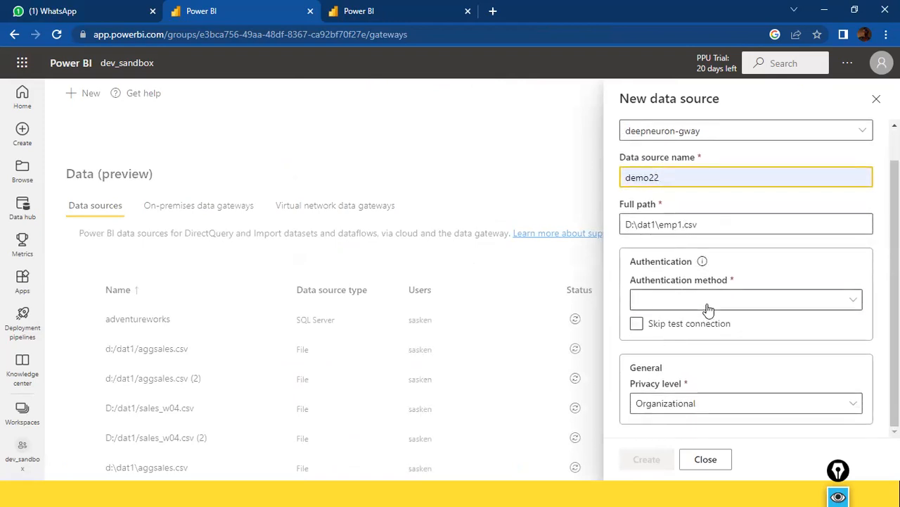
Step: Set Windows authentication, fill in the saved Windows username and password, and try to create the data source
{"action": "left_click", "coordinate": [696, 300]}
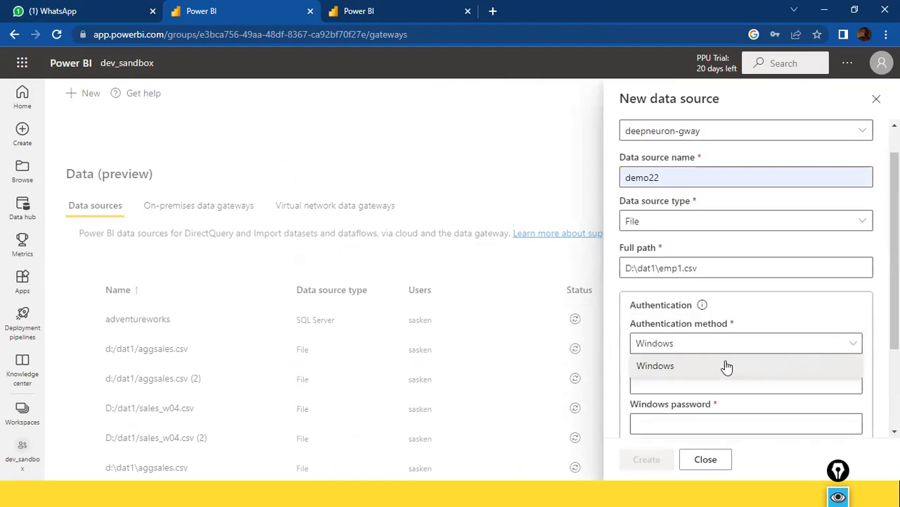
{"action": "left_click", "coordinate": [727, 366]}
{"action": "left_click", "coordinate": [834, 352]}
{"action": "left_click", "coordinate": [790, 367]}
{"action": "left_click", "coordinate": [788, 379]}
{"action": "left_click", "coordinate": [783, 409]}
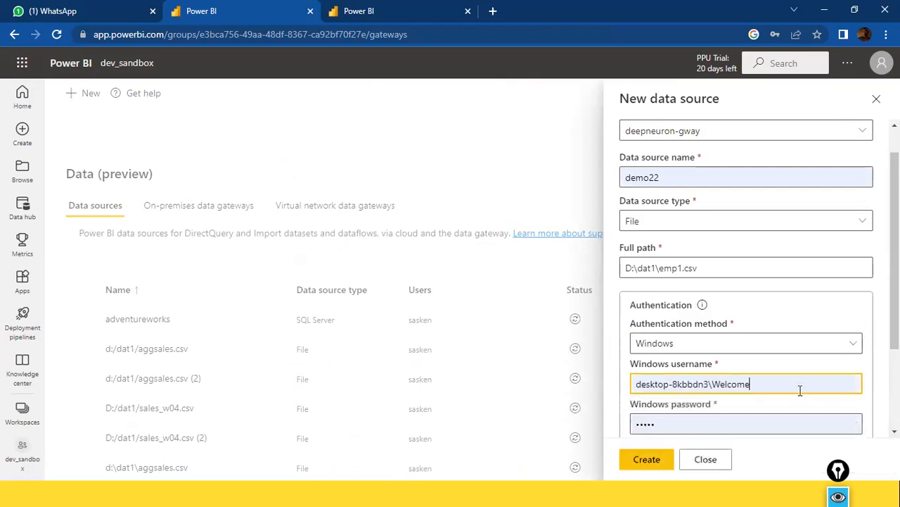
{"action": "scroll", "coordinate": [703, 392], "scroll_direction": "down", "scroll_amount": 2}
{"action": "left_click", "coordinate": [658, 459]}
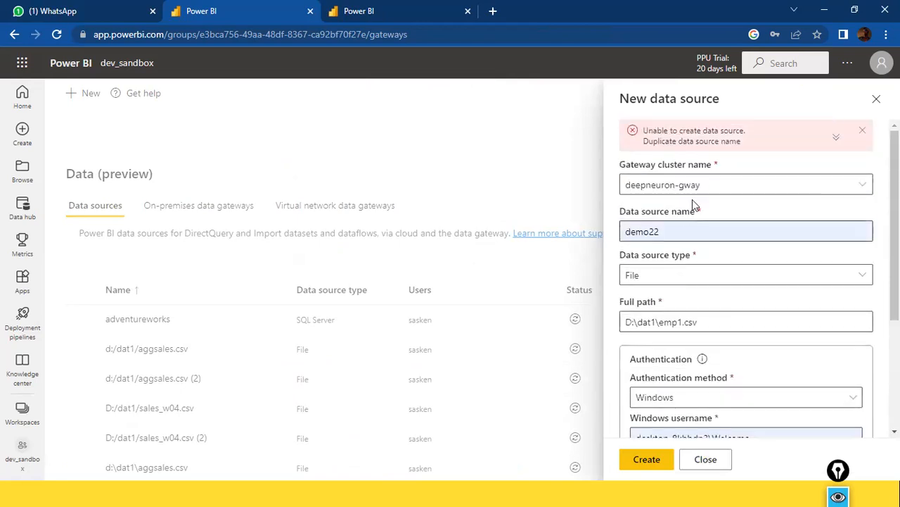
Step: Rename the new data source as demo222 and create it
{"action": "left_click", "coordinate": [697, 231]}
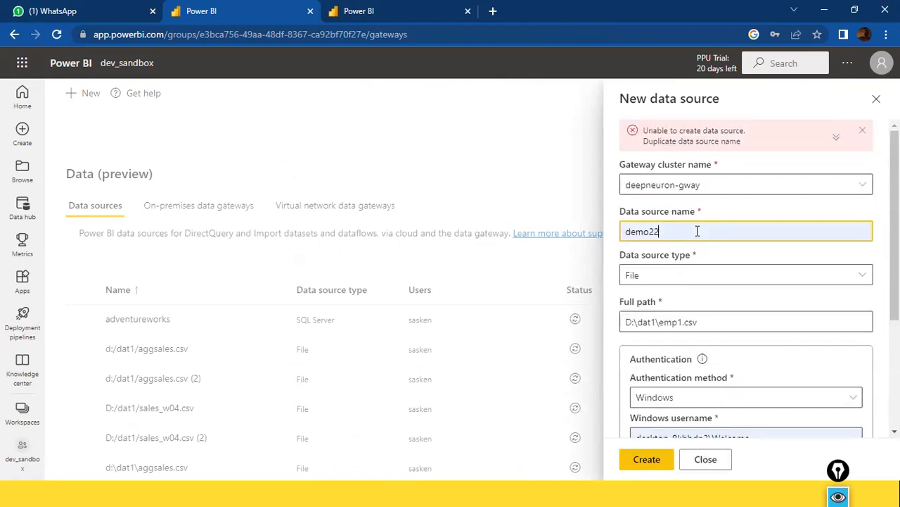
{"action": "type", "text": "2"}
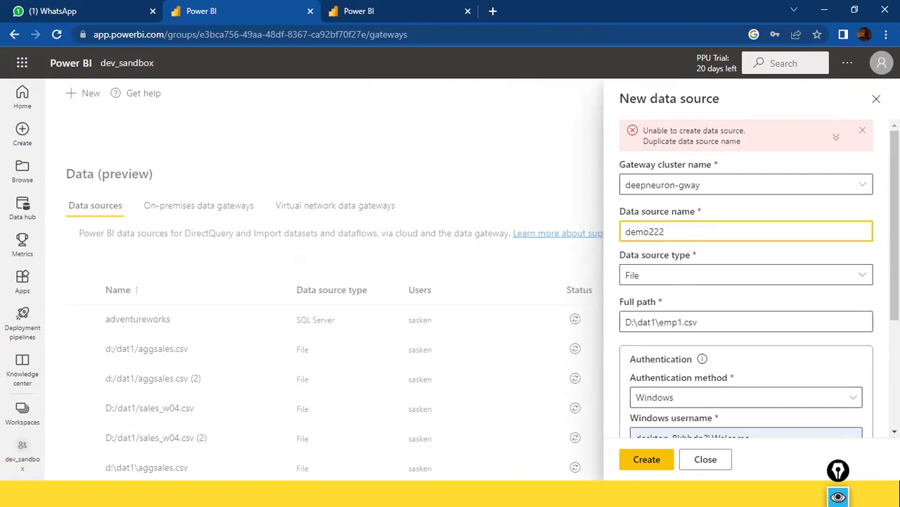
{"action": "left_click", "coordinate": [647, 460]}
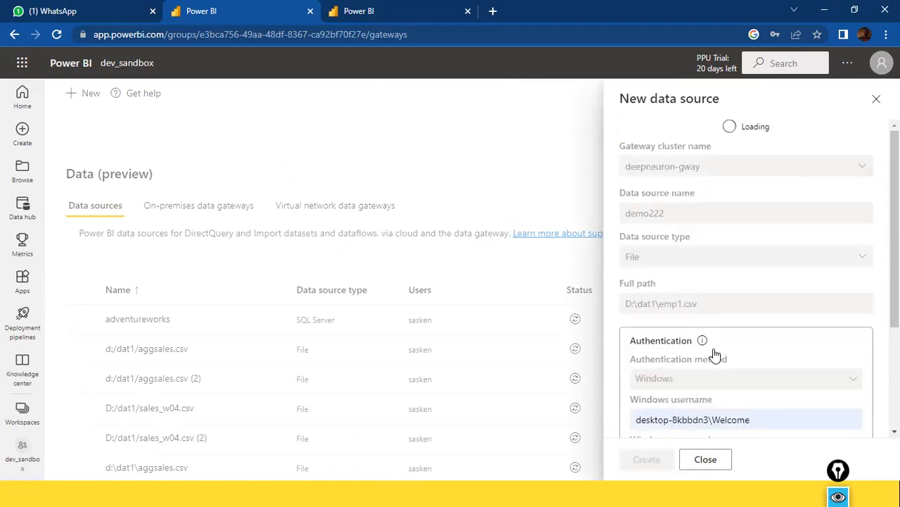
Step: In the deepneuron-gway mappings, map the ncdailysales folder to demotest and sales_w04.csv to D:/dat1/sales_w04.csv
{"action": "scroll", "coordinate": [713, 348], "scroll_direction": "down", "scroll_amount": 4}
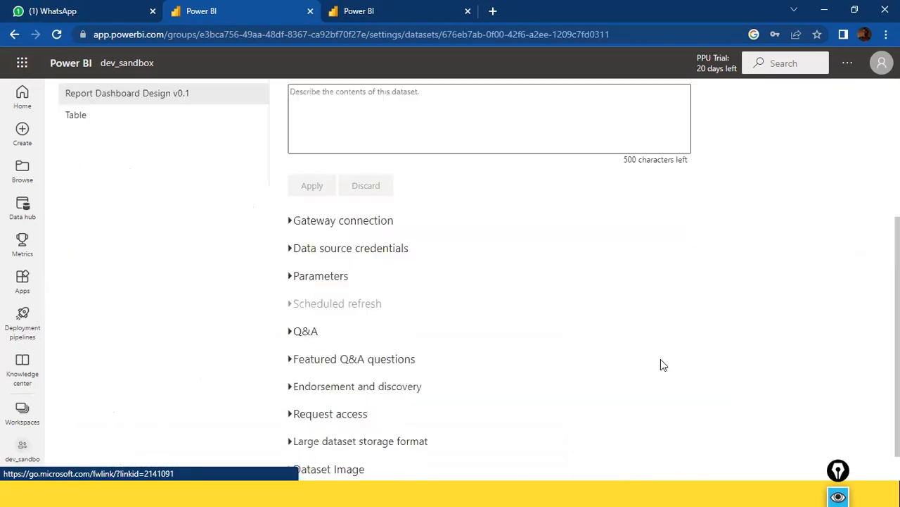
{"action": "left_click", "coordinate": [293, 188]}
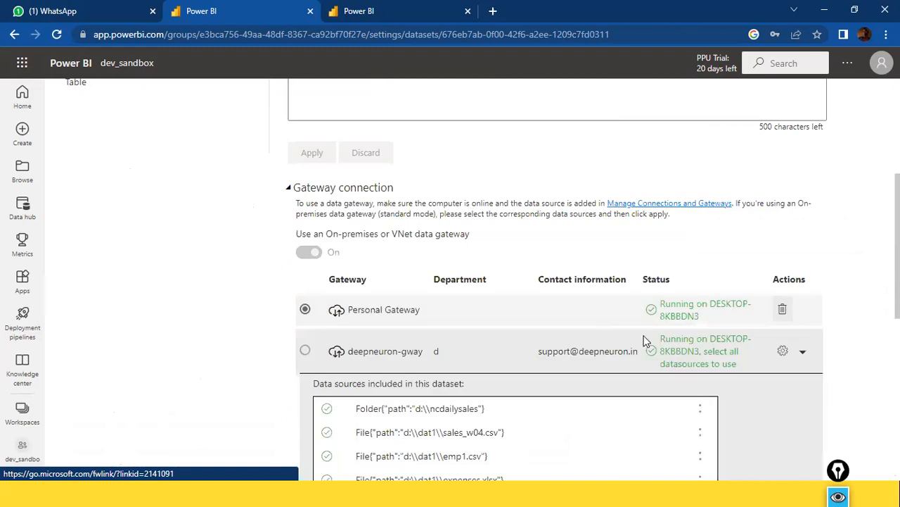
{"action": "left_click", "coordinate": [803, 351]}
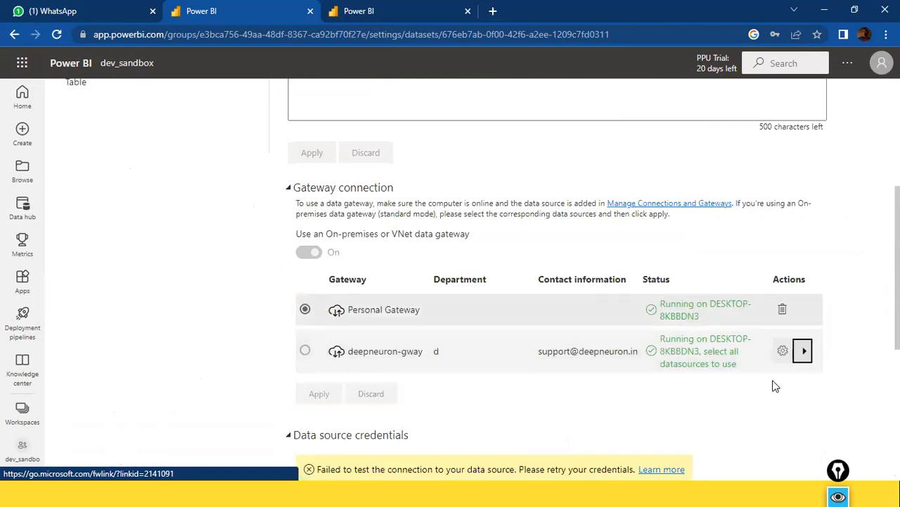
{"action": "left_click", "coordinate": [803, 352]}
{"action": "scroll", "coordinate": [772, 385], "scroll_direction": "down", "scroll_amount": 2}
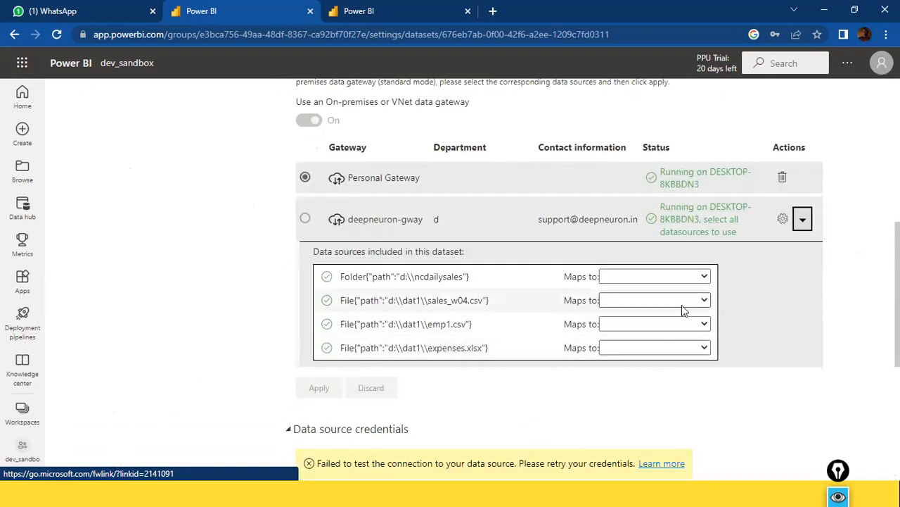
{"action": "left_click", "coordinate": [703, 277]}
{"action": "left_click", "coordinate": [670, 305]}
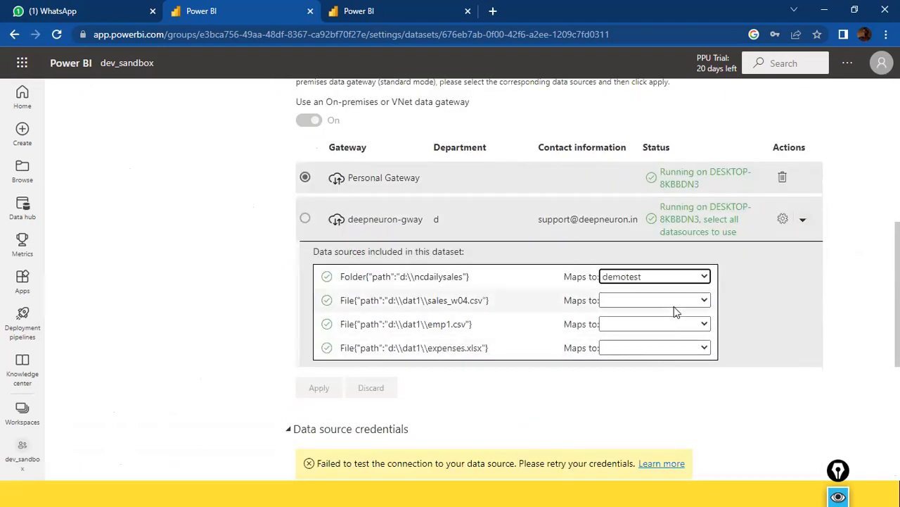
{"action": "left_click", "coordinate": [669, 300]}
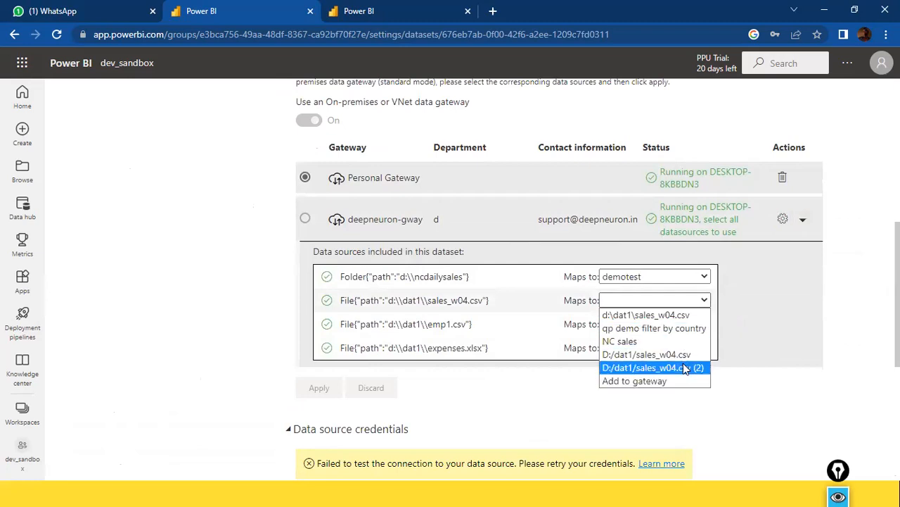
{"action": "left_click", "coordinate": [681, 357]}
Step: Map emp1.csv to demo222 and expenses.xlsx to demo22, apply the gateway connection, and review the data source credentials
{"action": "left_click", "coordinate": [698, 325]}
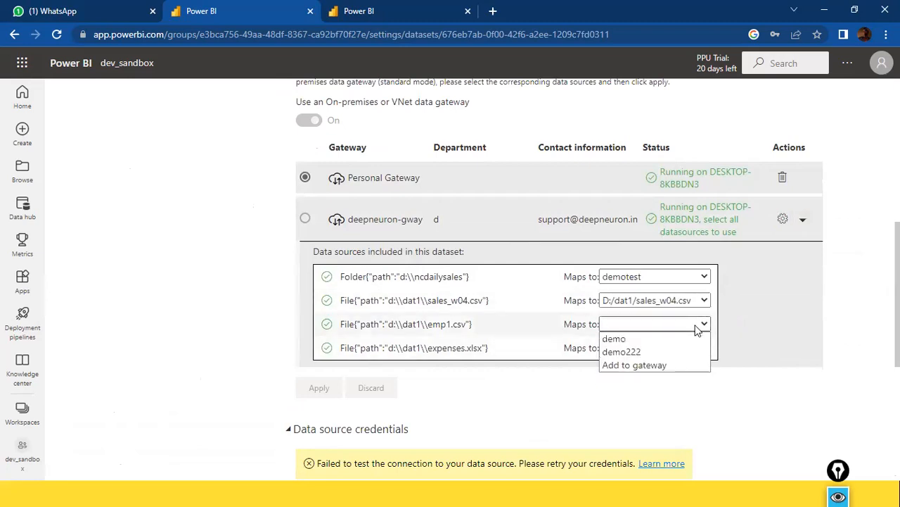
{"action": "left_click", "coordinate": [669, 351]}
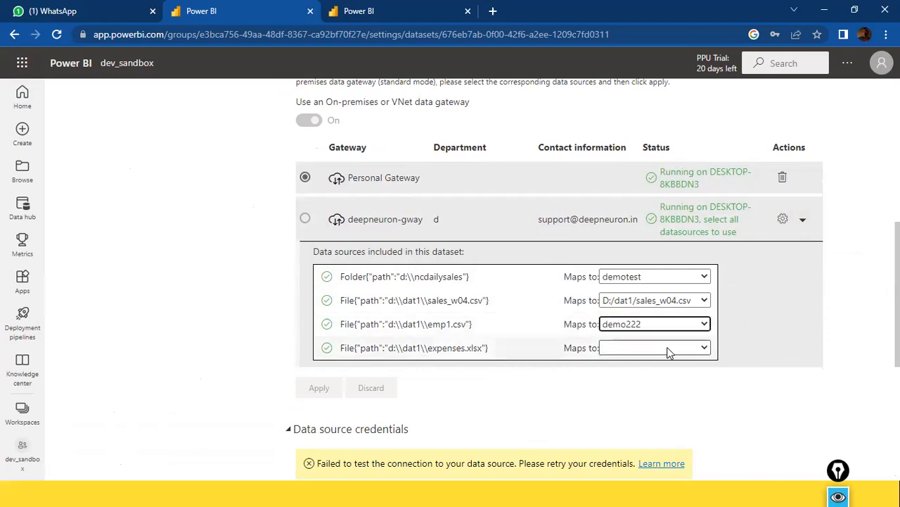
{"action": "left_click", "coordinate": [676, 347]}
{"action": "left_click", "coordinate": [663, 360]}
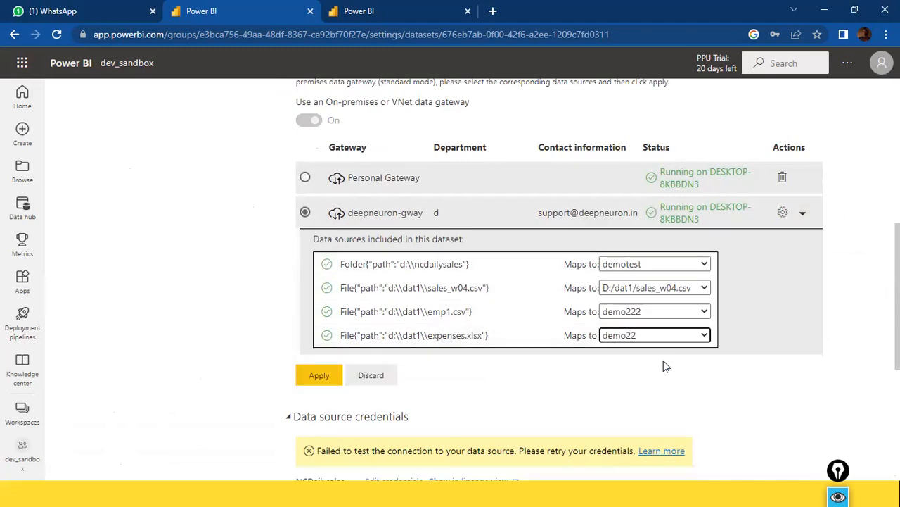
{"action": "left_click", "coordinate": [317, 373]}
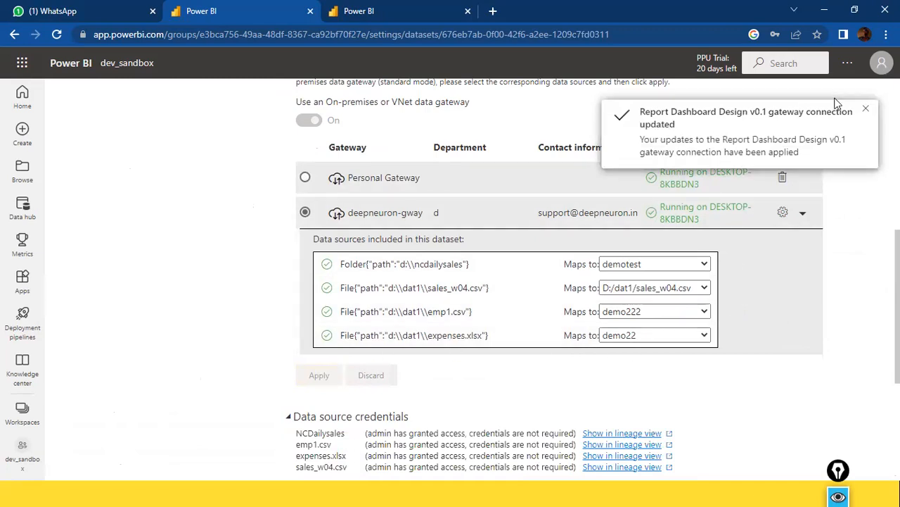
{"action": "scroll", "coordinate": [654, 265], "scroll_direction": "down", "scroll_amount": 2}
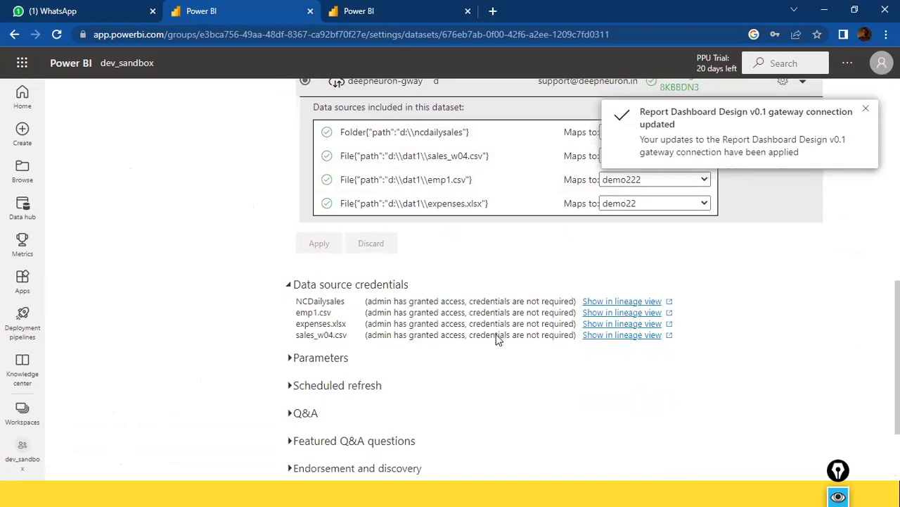
{"action": "scroll", "coordinate": [497, 340], "scroll_direction": "down", "scroll_amount": 2}
{"action": "scroll", "coordinate": [497, 339], "scroll_direction": "up", "scroll_amount": 4}
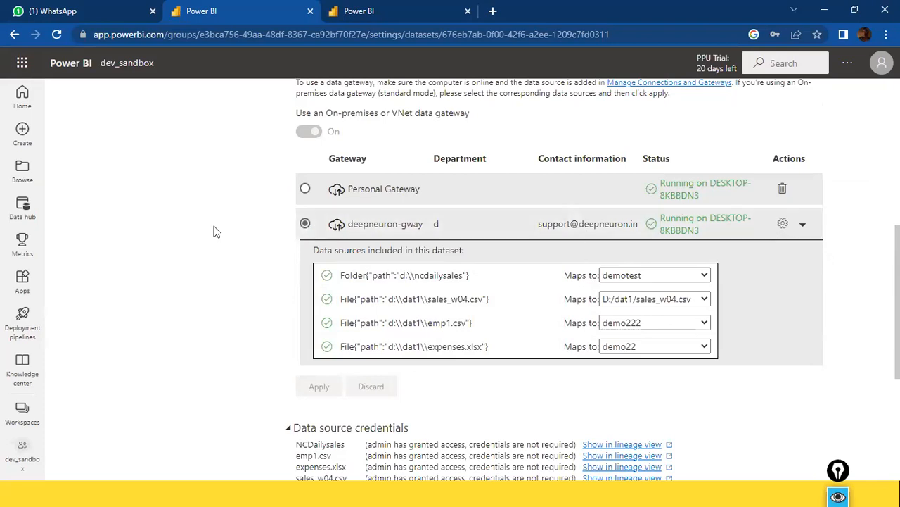
{"action": "left_click_drag", "start_coordinate": [204, 225], "coordinate": [282, 225]}
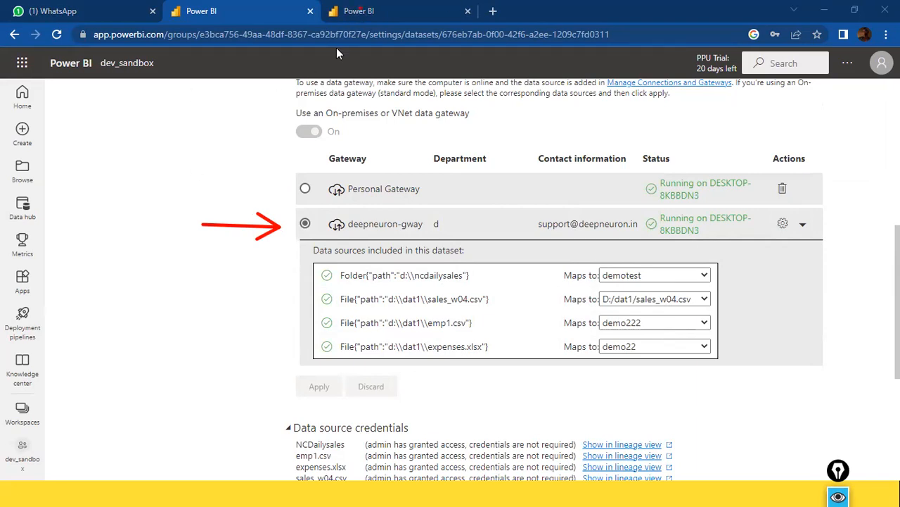
Step: Open the dev_sandbox workspace in the other Power BI browser tab and refresh the Report Dashboard Design v0.1 dataset
{"action": "left_click", "coordinate": [342, 7]}
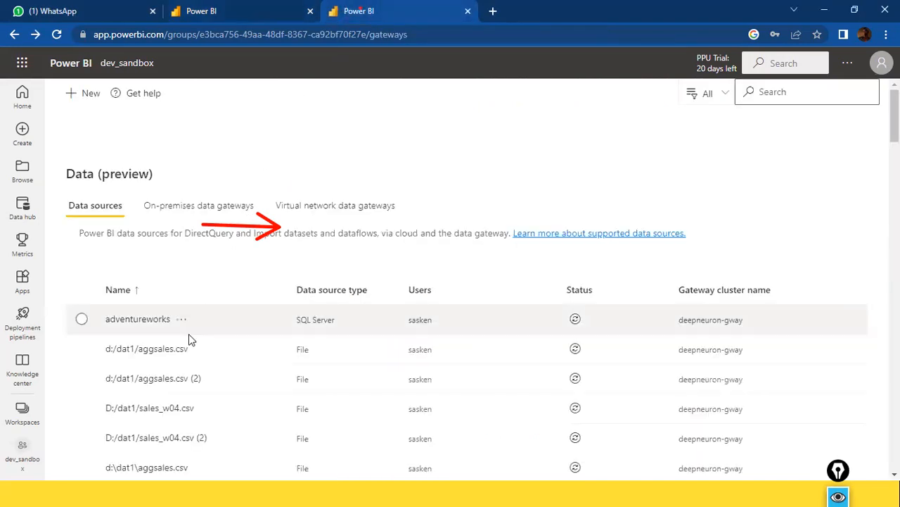
{"action": "scroll", "coordinate": [188, 337], "scroll_direction": "down", "scroll_amount": 3}
{"action": "left_click", "coordinate": [22, 411]}
{"action": "left_click", "coordinate": [129, 373]}
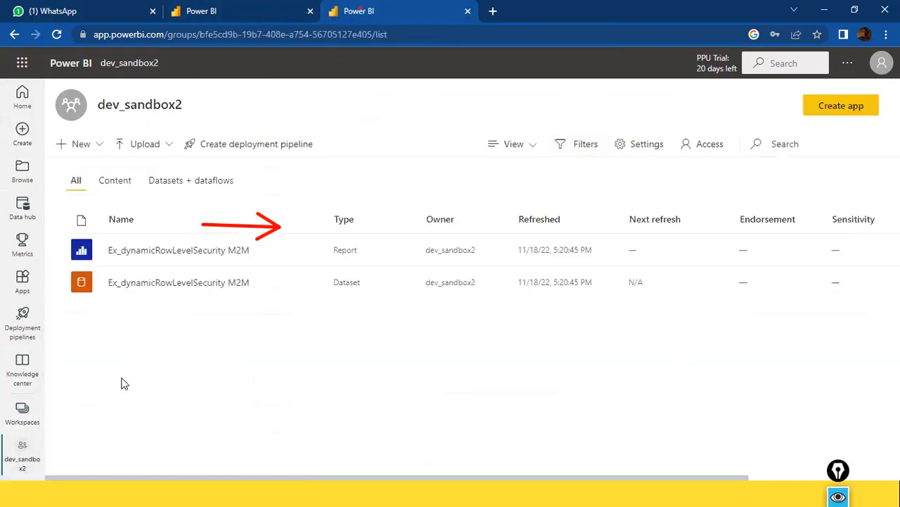
{"action": "left_click", "coordinate": [23, 413]}
{"action": "left_click", "coordinate": [109, 352]}
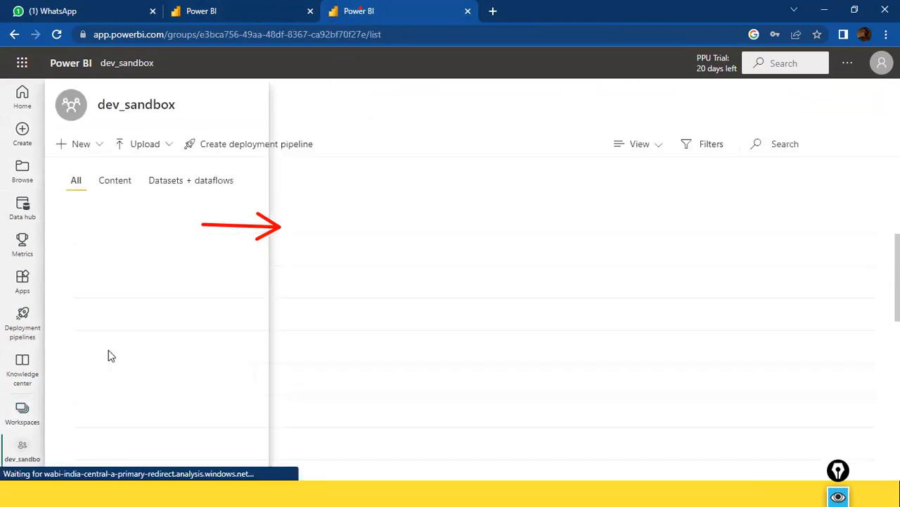
{"action": "scroll", "coordinate": [171, 339], "scroll_direction": "down", "scroll_amount": 7}
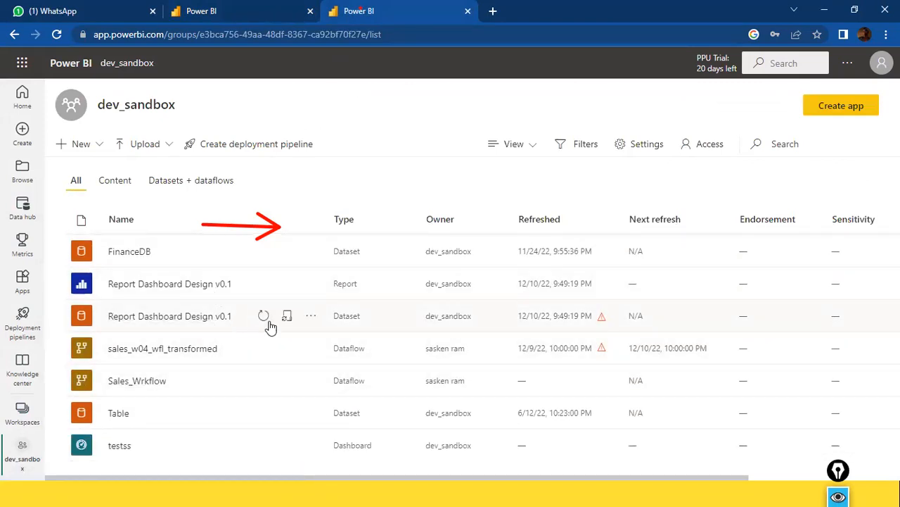
{"action": "left_click", "coordinate": [265, 320]}
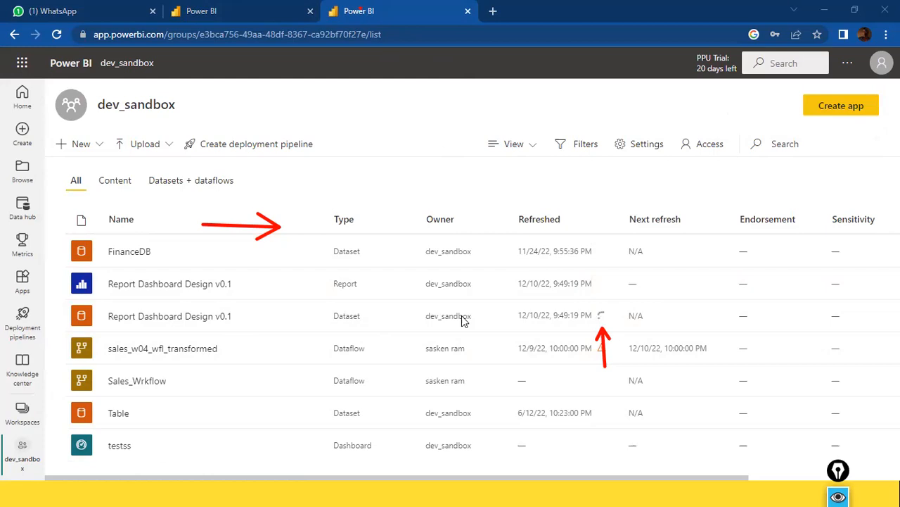
Step: Switch to File Explorer, check the Apr folder inside D:\NCDailysales, and return to the dev_sandbox workspace in the browser
{"action": "key", "text": "alt+Tab"}
{"action": "key", "text": "alt+Tab"}
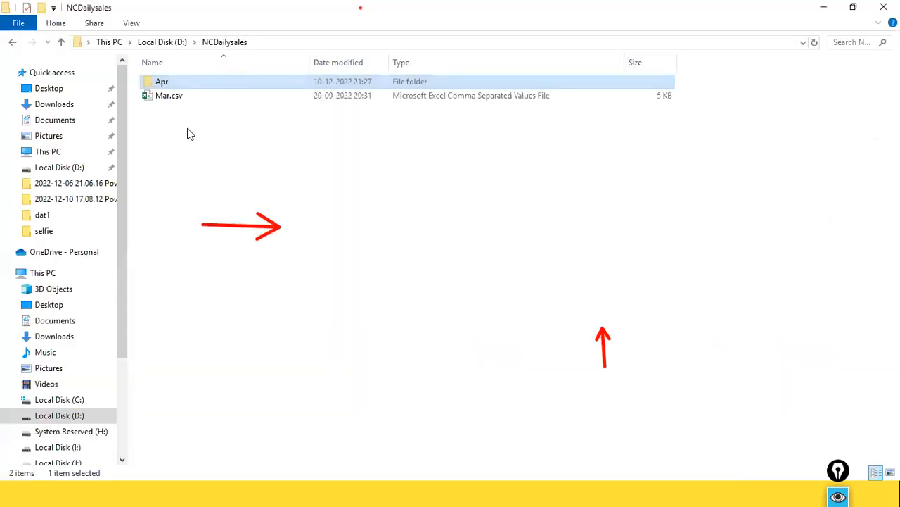
{"action": "left_click", "coordinate": [170, 86]}
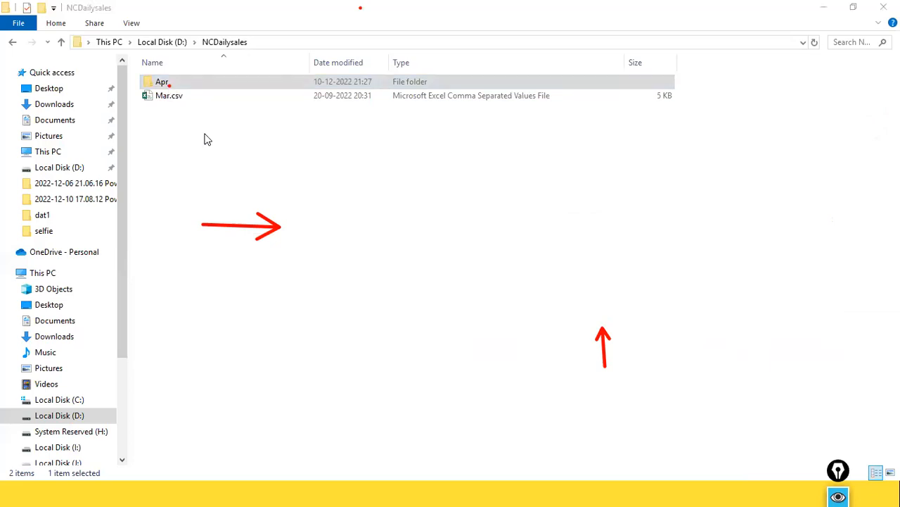
{"action": "double_click", "coordinate": [162, 82]}
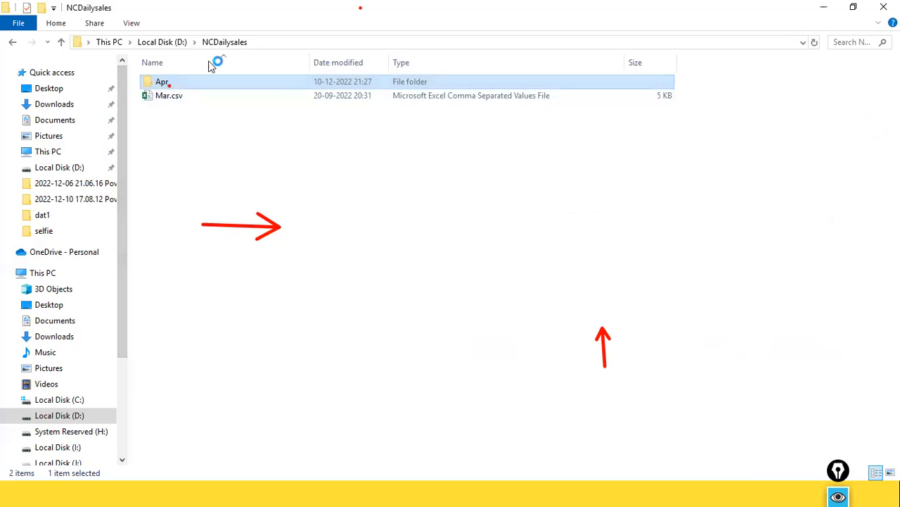
{"action": "left_click", "coordinate": [232, 43]}
{"action": "key", "text": "alt+Tab"}
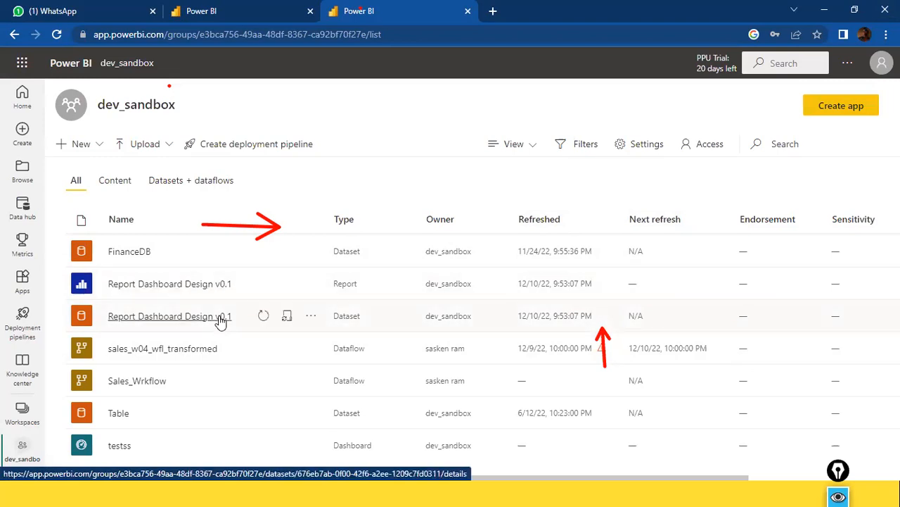
Step: Switch to the Report Dashboard Design v0.1 report in Power BI Desktop to view Page 8, and return to the browser workspace
{"action": "key", "text": "alt+Tab"}
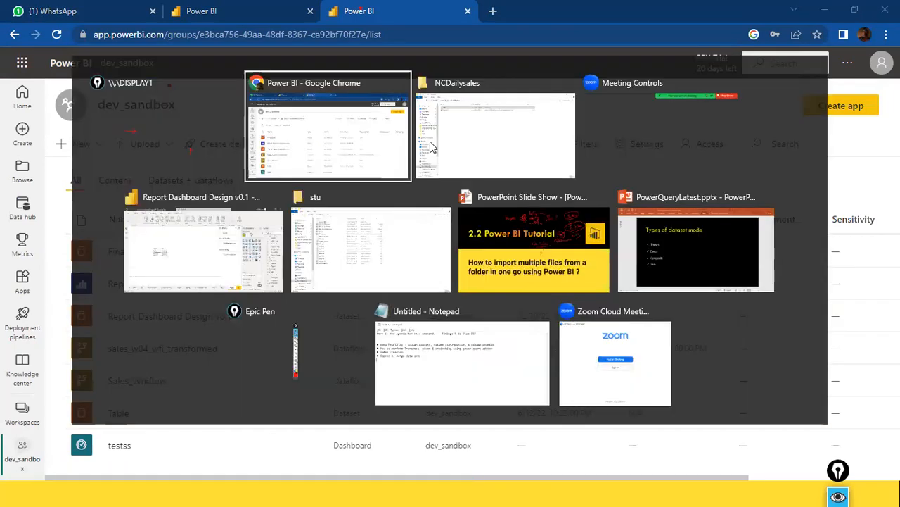
{"action": "key", "text": "alt+Tab"}
{"action": "key", "text": "alt+Tab"}
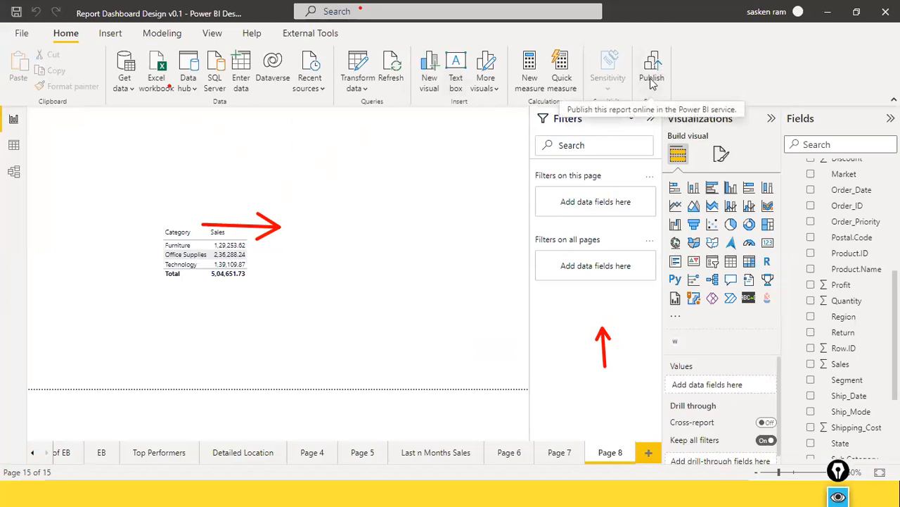
{"action": "key", "text": "alt+Tab"}
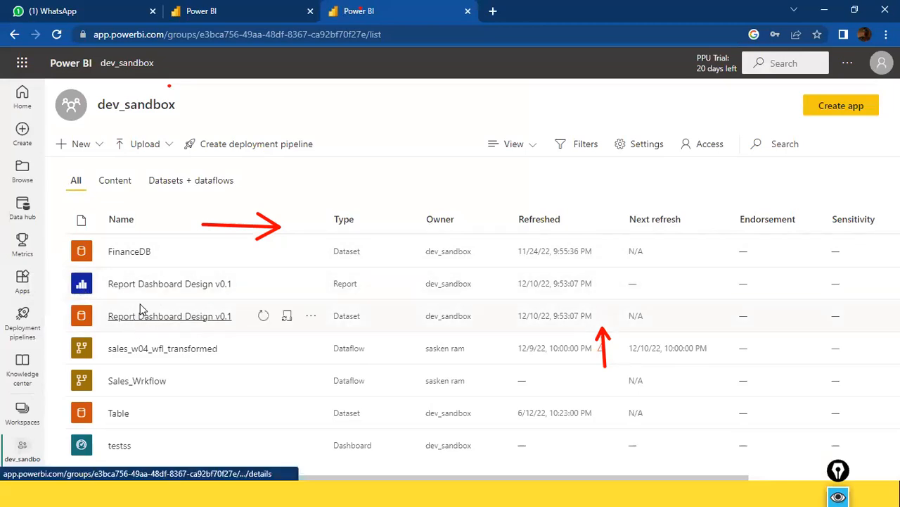
Step: Open the Report Dashboard Design v0.1 report in the service and compare its category sales table with the refreshed Page 8 in Power BI Desktop
{"action": "left_click", "coordinate": [176, 285]}
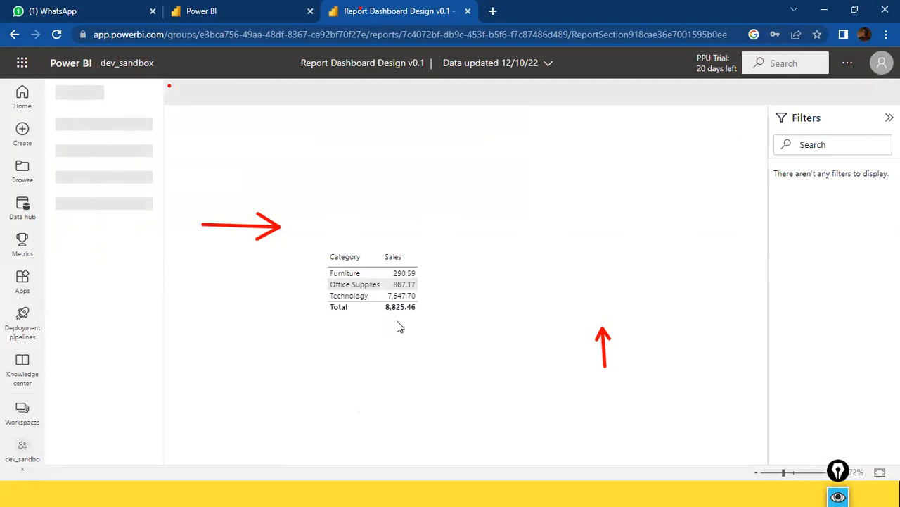
{"action": "key", "text": "alt+Tab"}
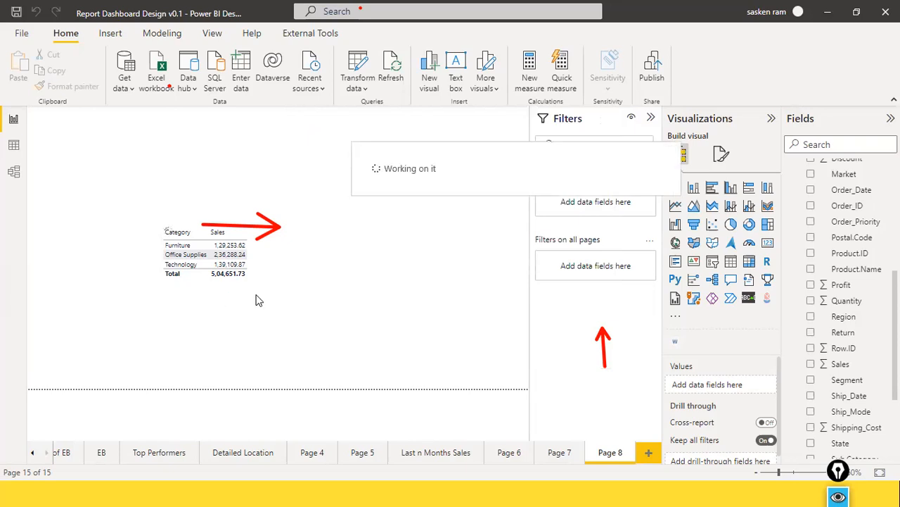
{"action": "key", "text": "alt+Tab"}
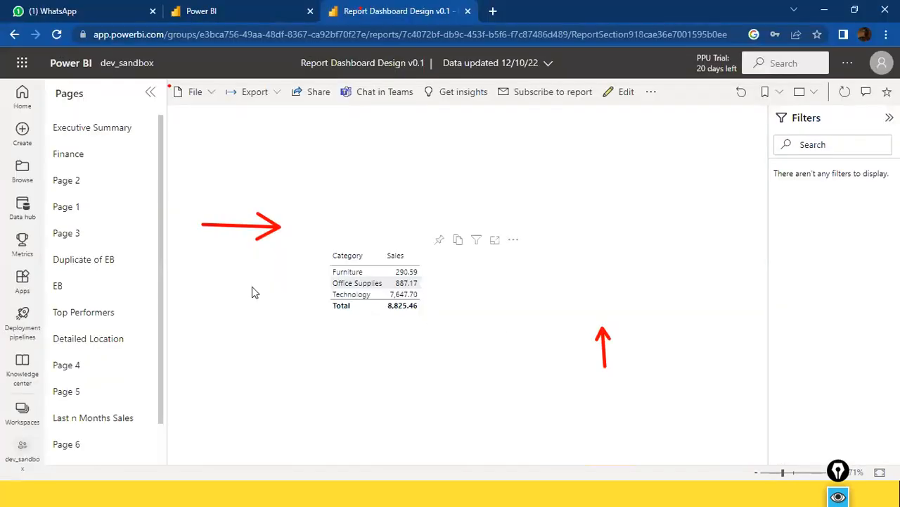
{"action": "key", "text": "alt+Tab"}
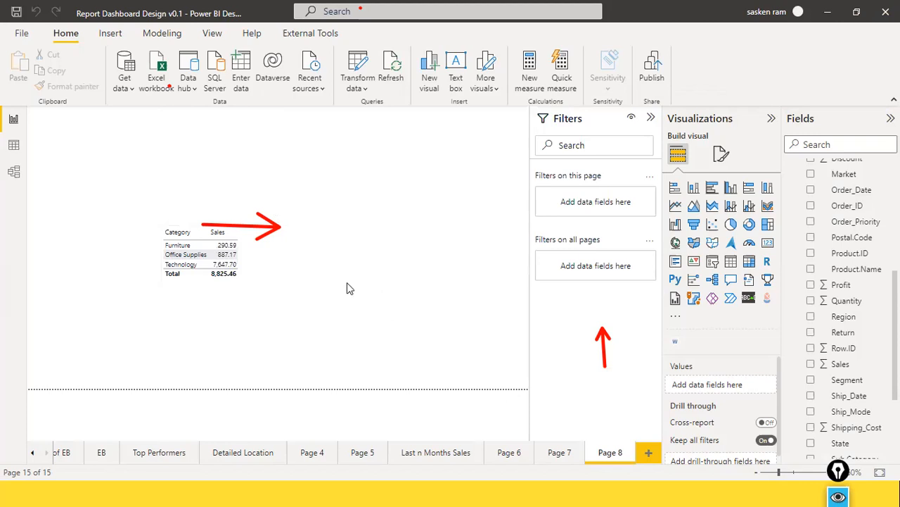
{"action": "key", "text": "alt+Tab"}
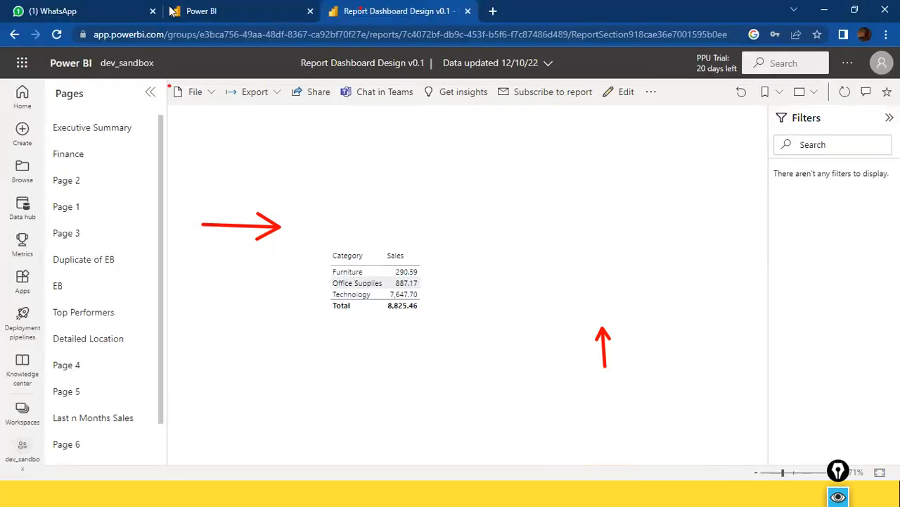
Step: Switch to the dataset settings browser tab and open the dev_sandbox workspace there to locate the Report Dashboard Design v0.1 dataset
{"action": "left_click", "coordinate": [201, 11]}
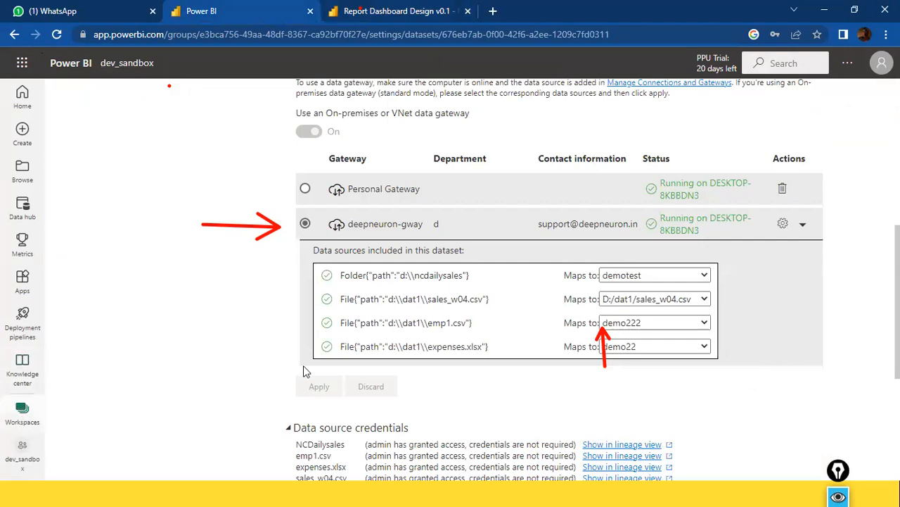
{"action": "key", "text": "alt+Tab"}
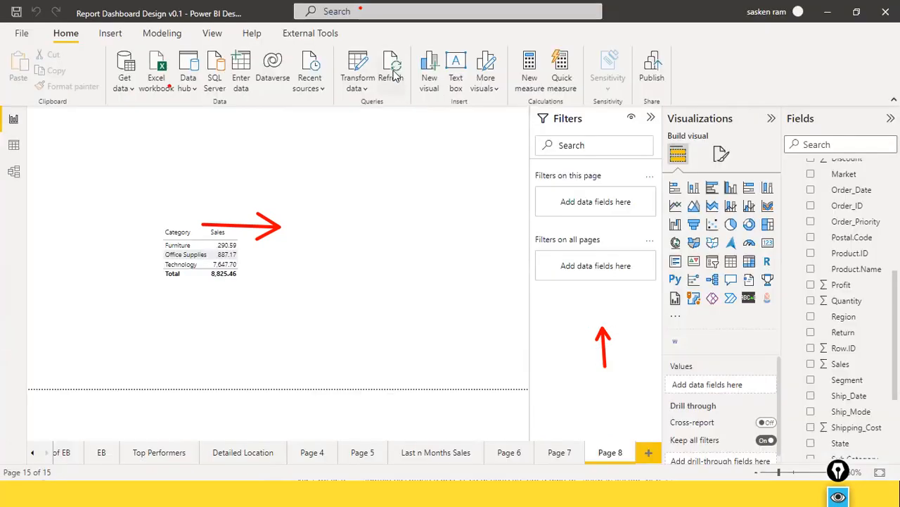
{"action": "key", "text": "alt+Tab"}
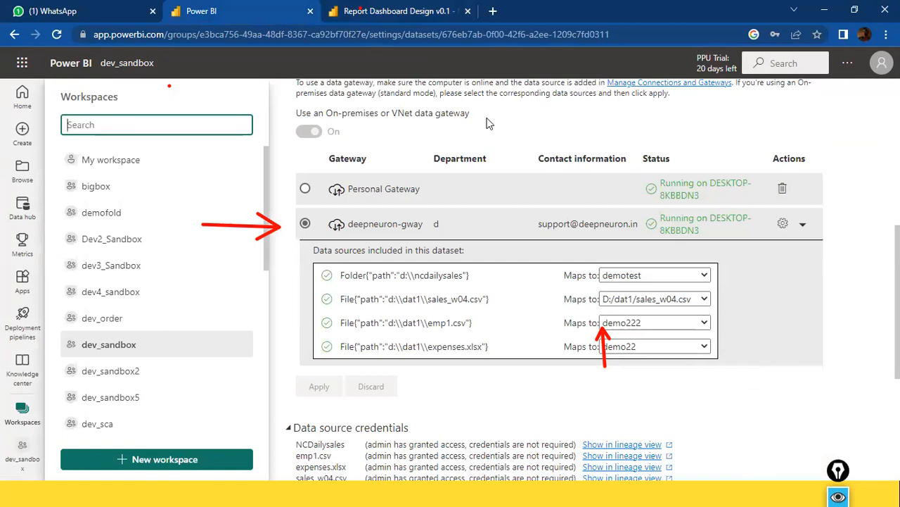
{"action": "left_click", "coordinate": [128, 356]}
{"action": "scroll", "coordinate": [124, 352], "scroll_direction": "down", "scroll_amount": 5}
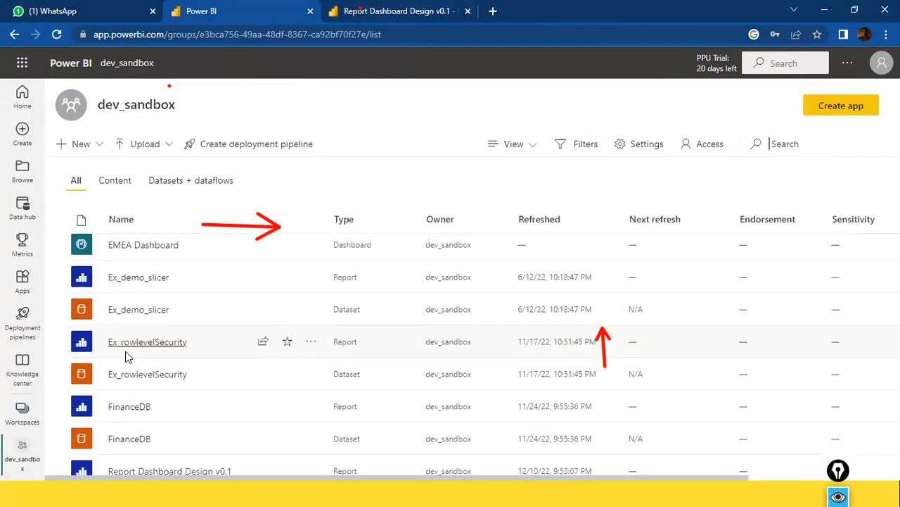
{"action": "scroll", "coordinate": [141, 345], "scroll_direction": "down", "scroll_amount": 2}
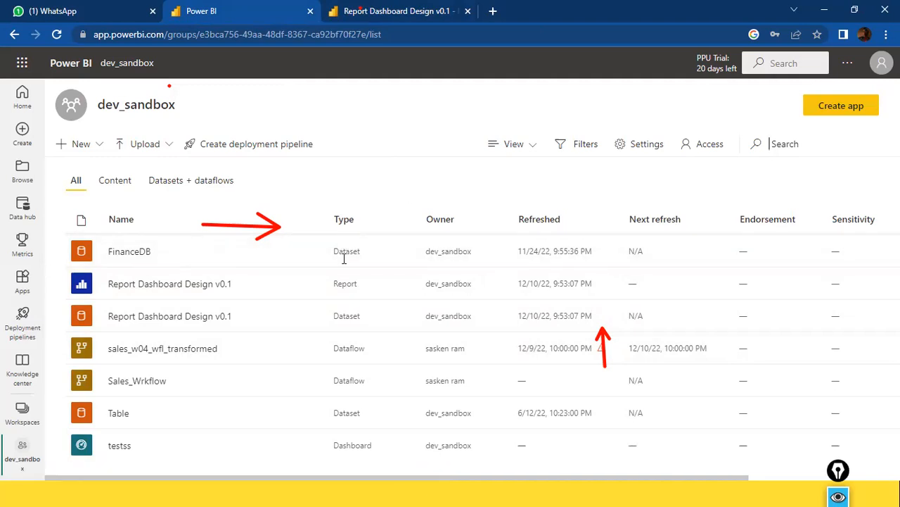
Step: Check Page 8 in Power BI Desktop and the D:\NCDailysales folder in File Explorer, and return to the browser workspace
{"action": "left_click", "coordinate": [304, 491]}
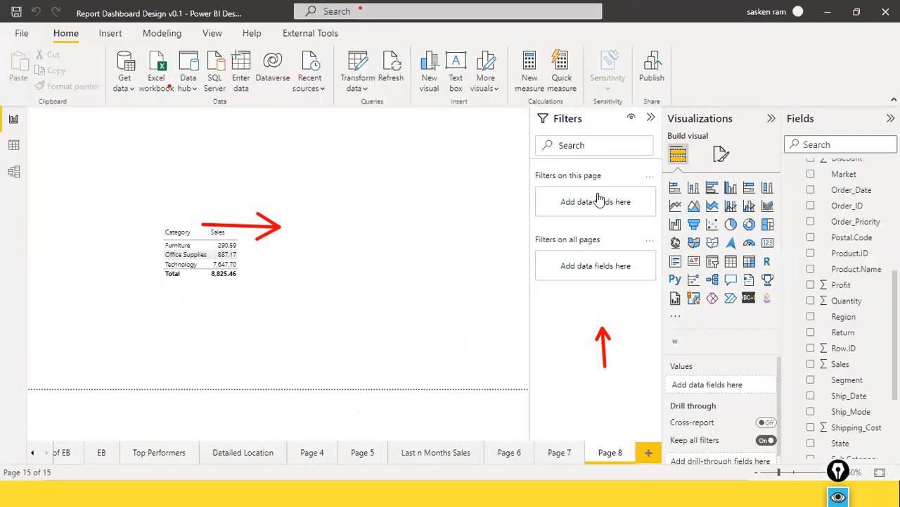
{"action": "key", "text": "alt+Tab"}
{"action": "key", "text": "alt+Tab"}
{"action": "key", "text": "alt+Tab"}
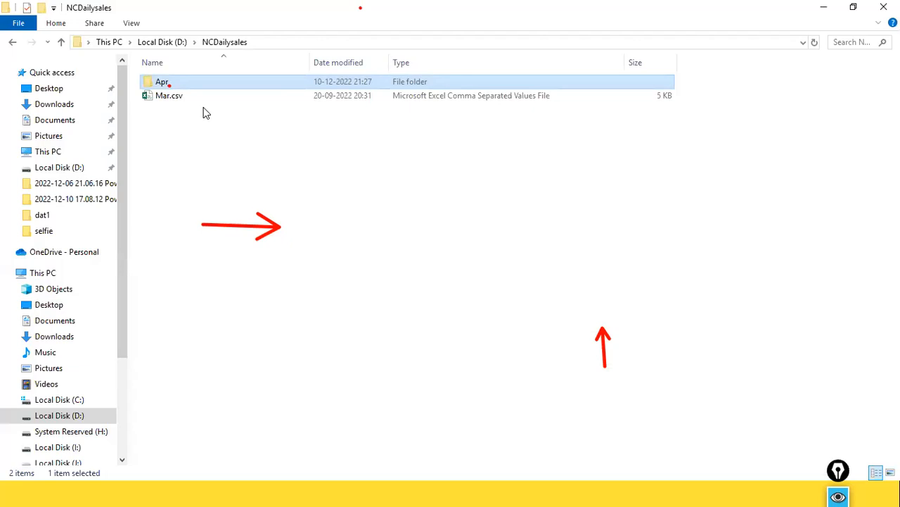
{"action": "key", "text": "alt+Tab"}
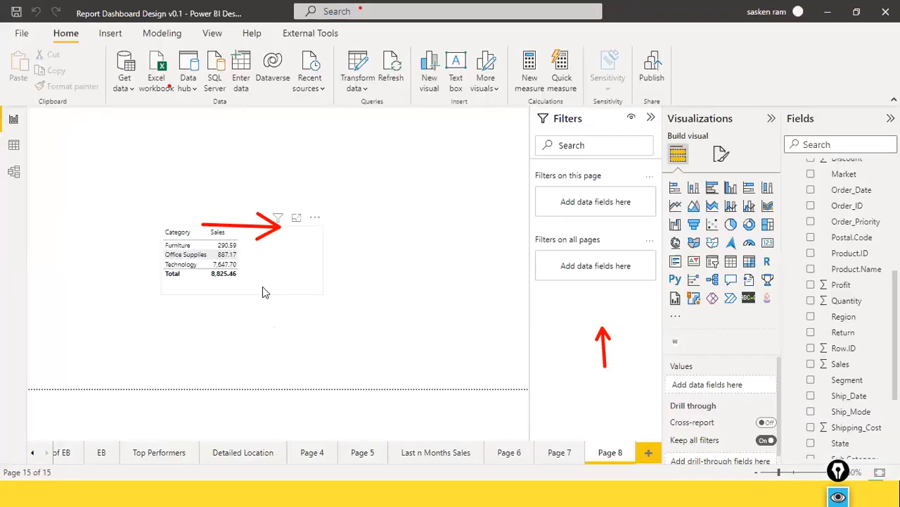
{"action": "key", "text": "alt+Tab"}
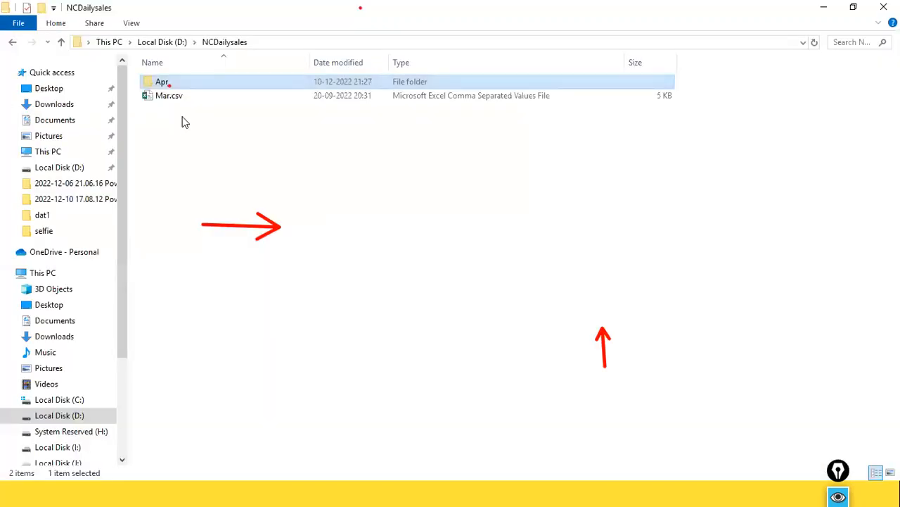
{"action": "key", "text": "alt+Tab"}
{"action": "key", "text": "alt+Tab"}
{"action": "key", "text": "alt+Tab"}
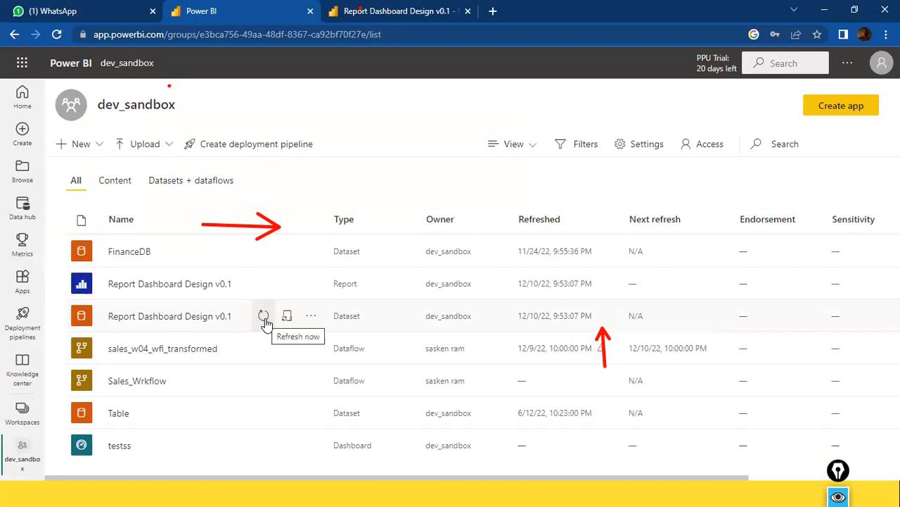
Step: Open the settings of the Report Dashboard Design v0.1 dataset and look over the available sections
{"action": "left_click", "coordinate": [311, 318]}
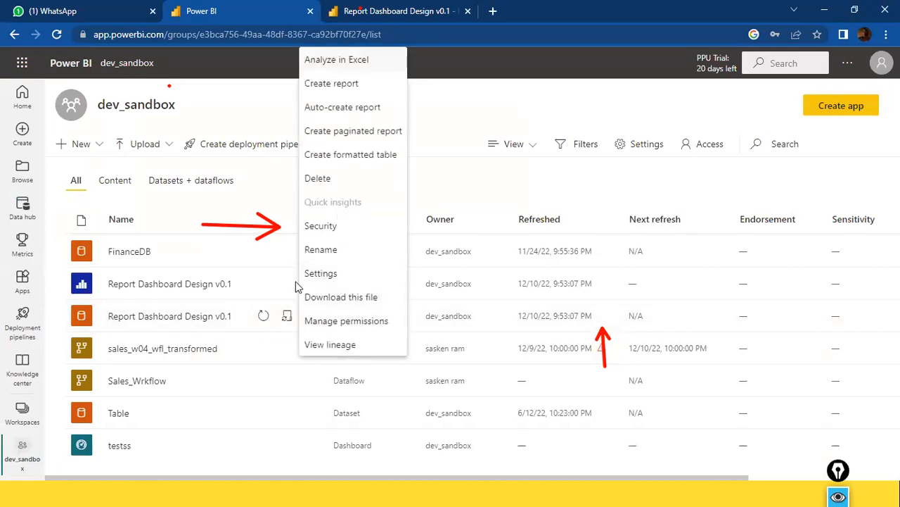
{"action": "left_click", "coordinate": [546, 114]}
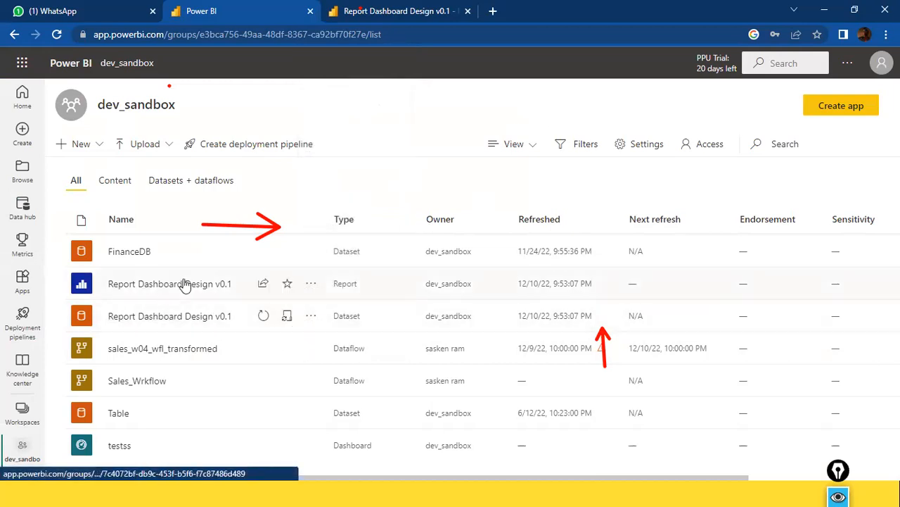
{"action": "left_click", "coordinate": [312, 318]}
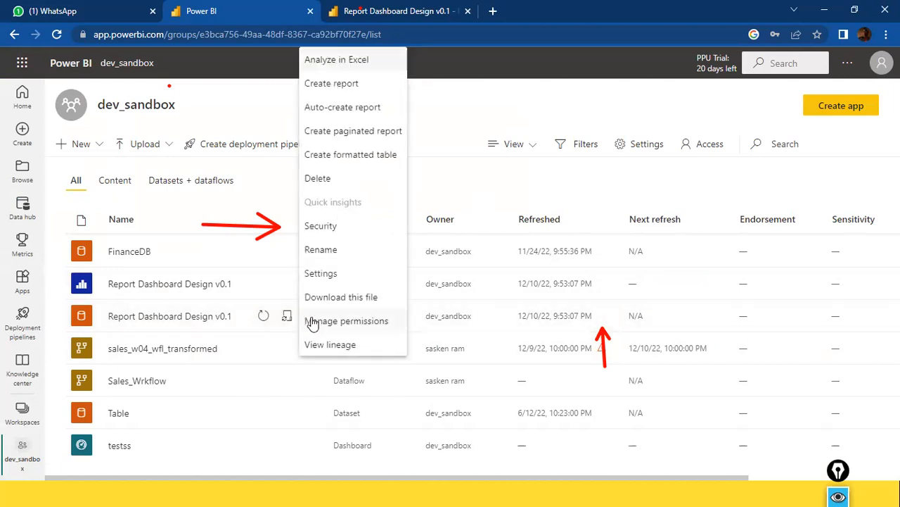
{"action": "left_click", "coordinate": [344, 282]}
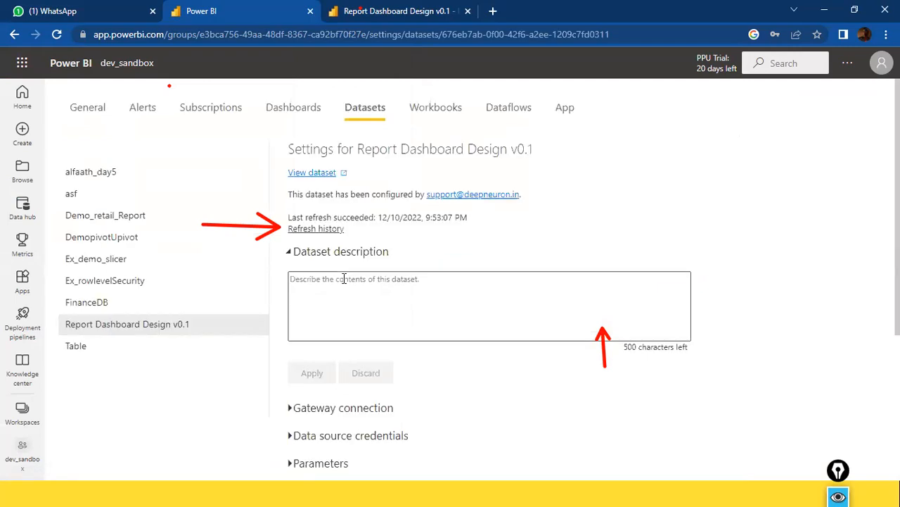
{"action": "scroll", "coordinate": [344, 295], "scroll_direction": "down", "scroll_amount": 3}
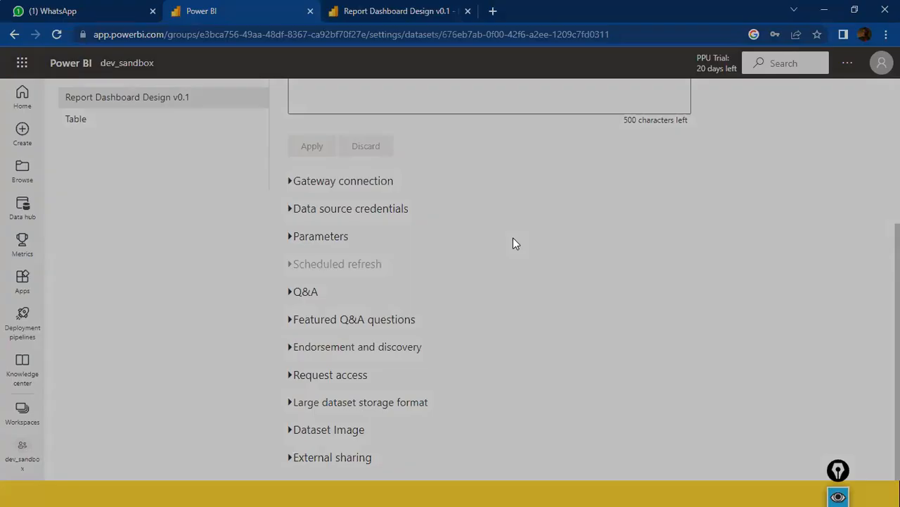
{"action": "left_click", "coordinate": [397, 259]}
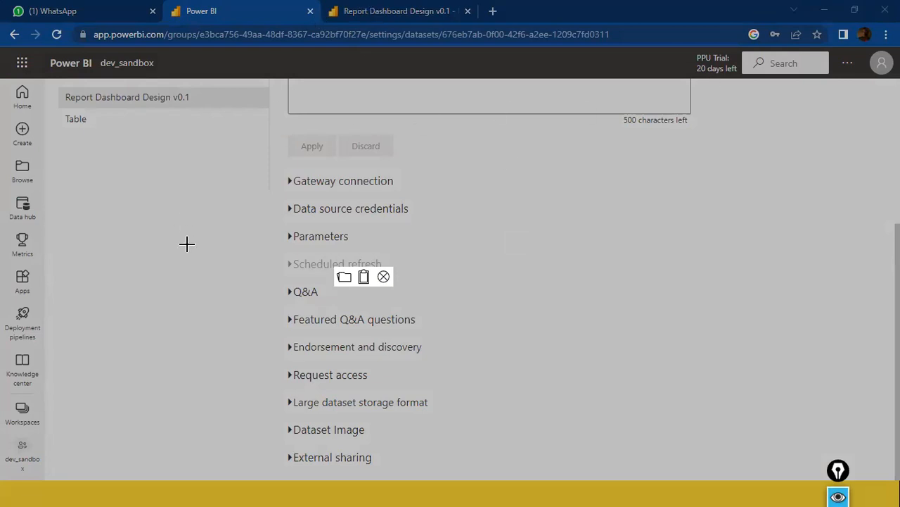
{"action": "key", "text": "Escape"}
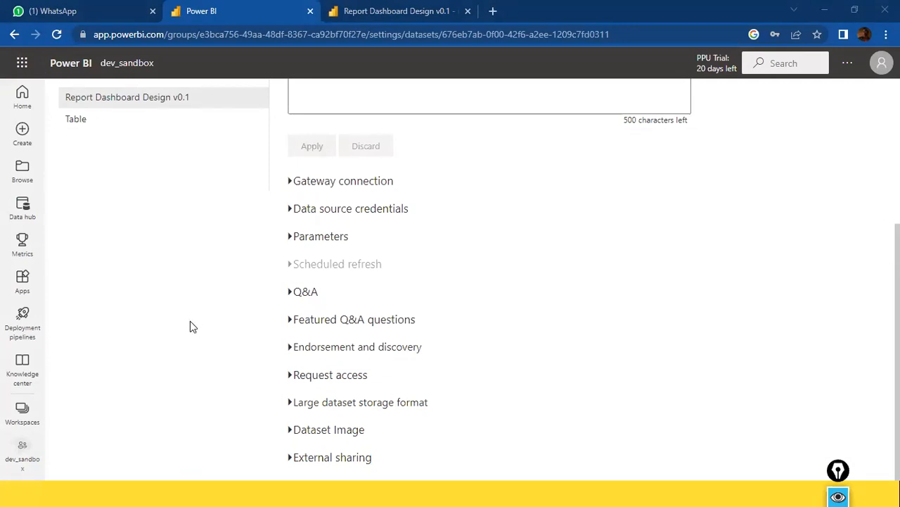
{"action": "scroll", "coordinate": [337, 218], "scroll_direction": "up", "scroll_amount": 3}
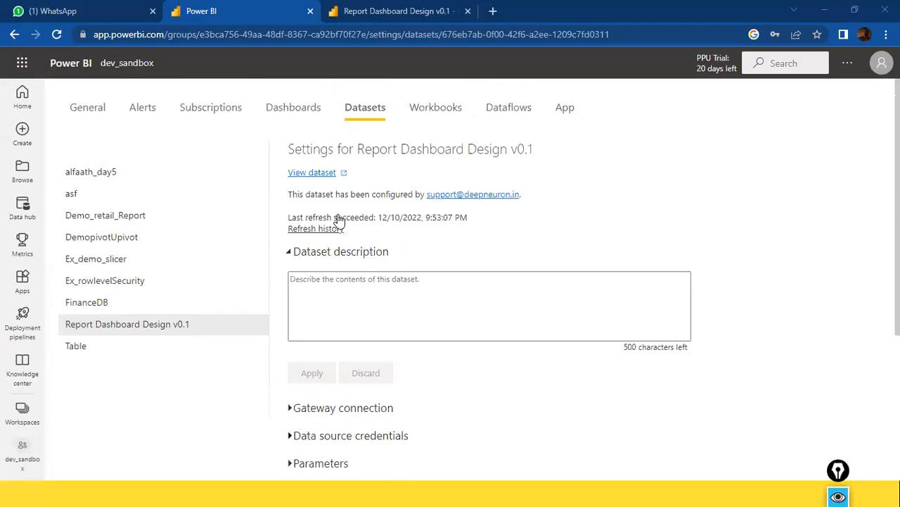
Step: Expand the dataset's gateway connection and data source credentials settings to review them
{"action": "scroll", "coordinate": [338, 220], "scroll_direction": "down", "scroll_amount": 3}
{"action": "left_click", "coordinate": [322, 184]}
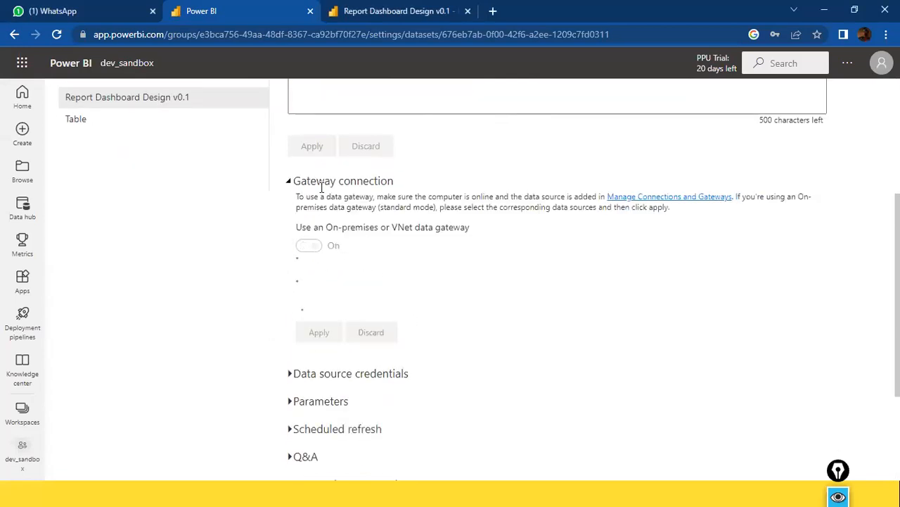
{"action": "scroll", "coordinate": [524, 257], "scroll_direction": "down", "scroll_amount": 2}
{"action": "left_click", "coordinate": [294, 210]}
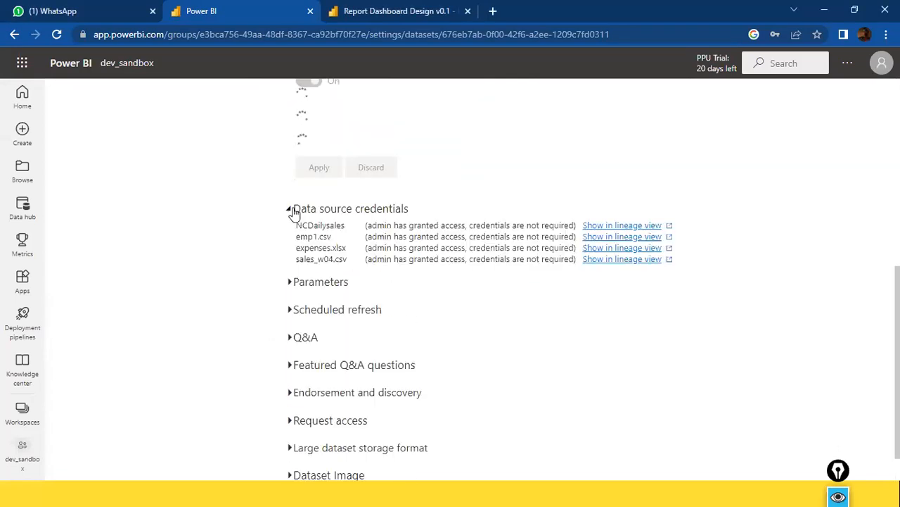
{"action": "scroll", "coordinate": [331, 183], "scroll_direction": "down", "scroll_amount": 1}
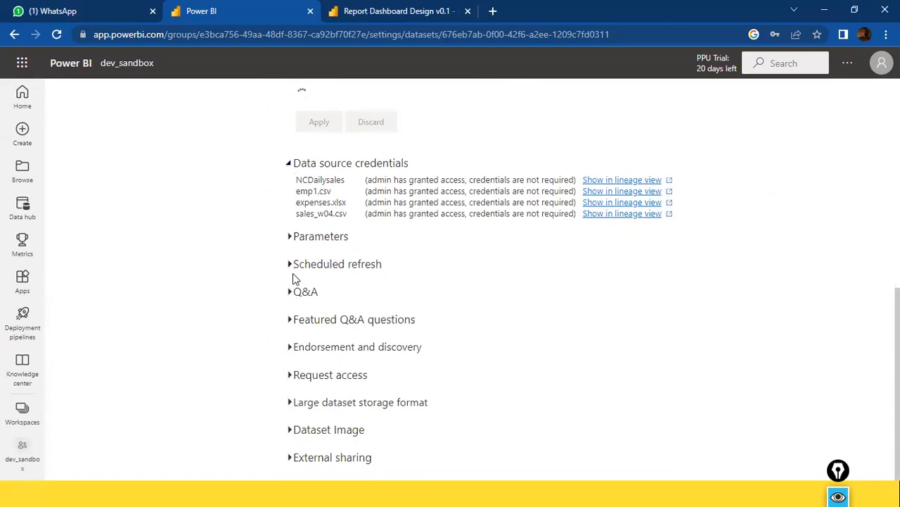
{"action": "scroll", "coordinate": [299, 281], "scroll_direction": "down", "scroll_amount": 3}
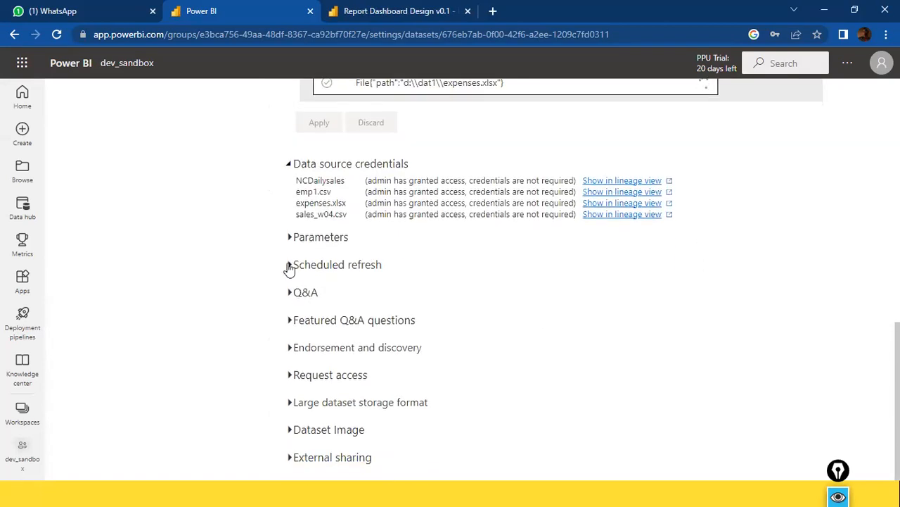
Step: Turn on scheduled refresh for the Report Dashboard Design v0.1 dataset and add a refresh time slot
{"action": "left_click", "coordinate": [289, 266]}
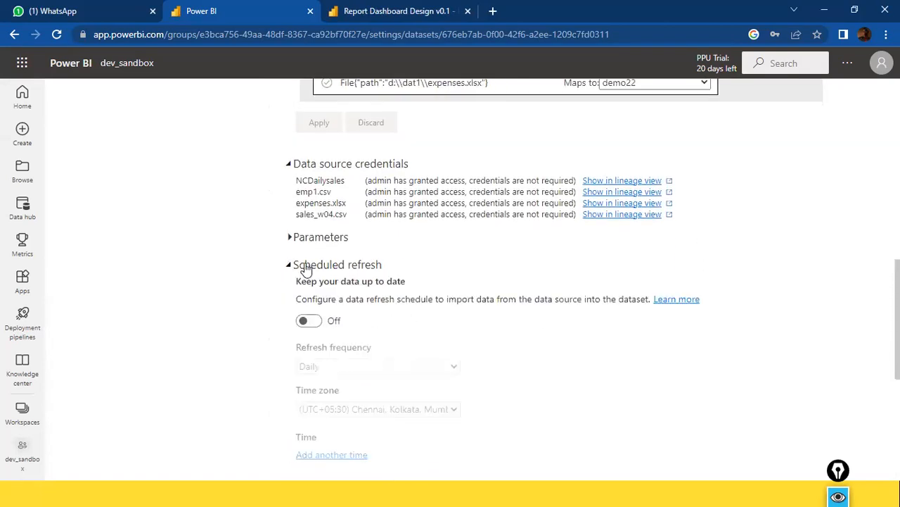
{"action": "left_click", "coordinate": [309, 321]}
{"action": "scroll", "coordinate": [426, 325], "scroll_direction": "down", "scroll_amount": 3}
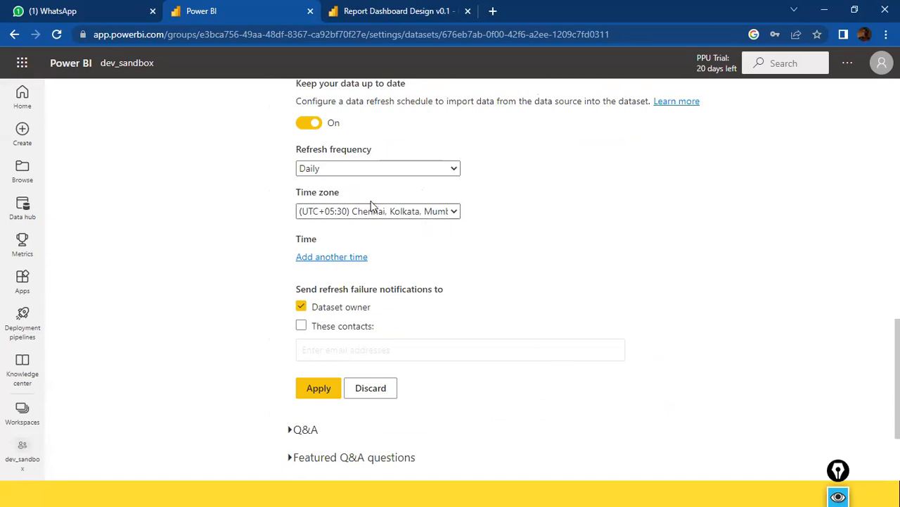
{"action": "left_click", "coordinate": [337, 258]}
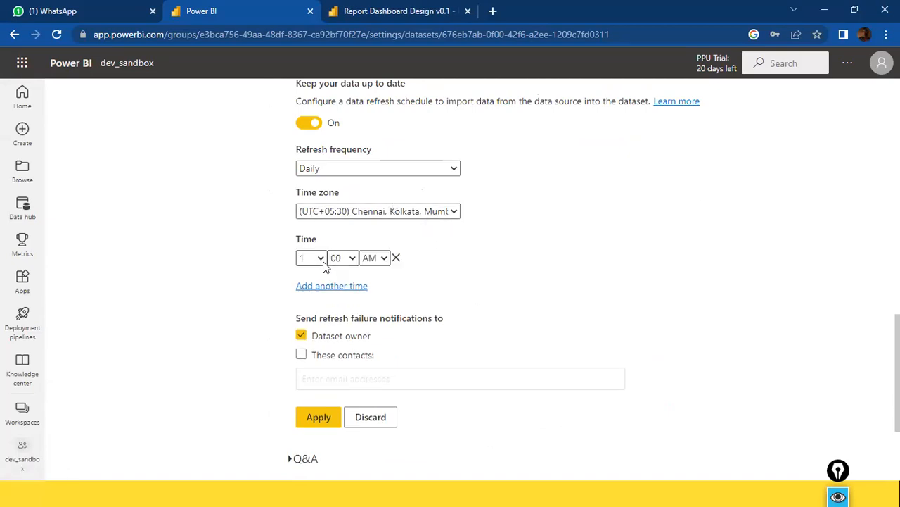
Step: Set the scheduled refresh time to 9:30 PM and apply the refresh schedule
{"action": "left_click", "coordinate": [321, 259]}
{"action": "left_click", "coordinate": [304, 383]}
{"action": "left_click", "coordinate": [345, 262]}
{"action": "left_click", "coordinate": [341, 287]}
{"action": "left_click", "coordinate": [375, 259]}
{"action": "left_click", "coordinate": [373, 287]}
{"action": "left_click", "coordinate": [487, 277]}
{"action": "left_click", "coordinate": [325, 418]}
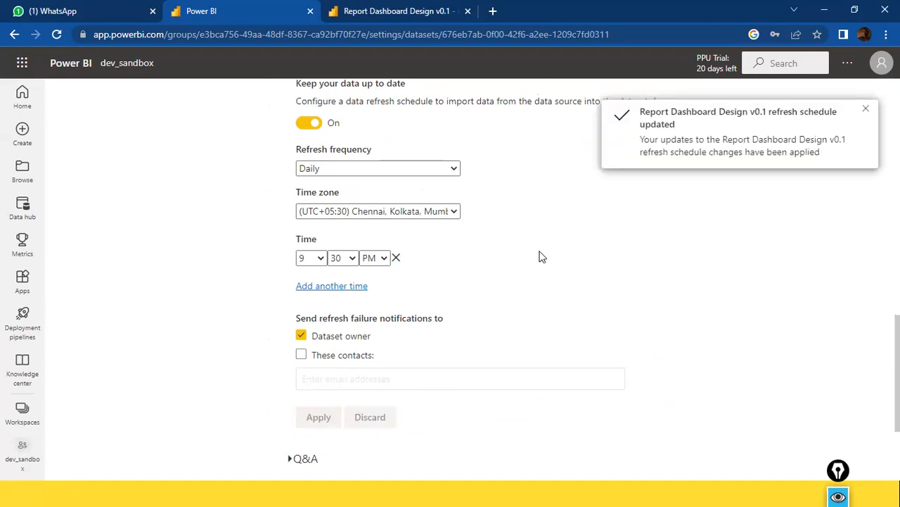
Step: Switch to File Explorer and open the stu folder on Local Disk (D:)
{"action": "key", "text": "alt+Tab"}
{"action": "key", "text": "alt+Tab"}
{"action": "key", "text": "alt+Tab"}
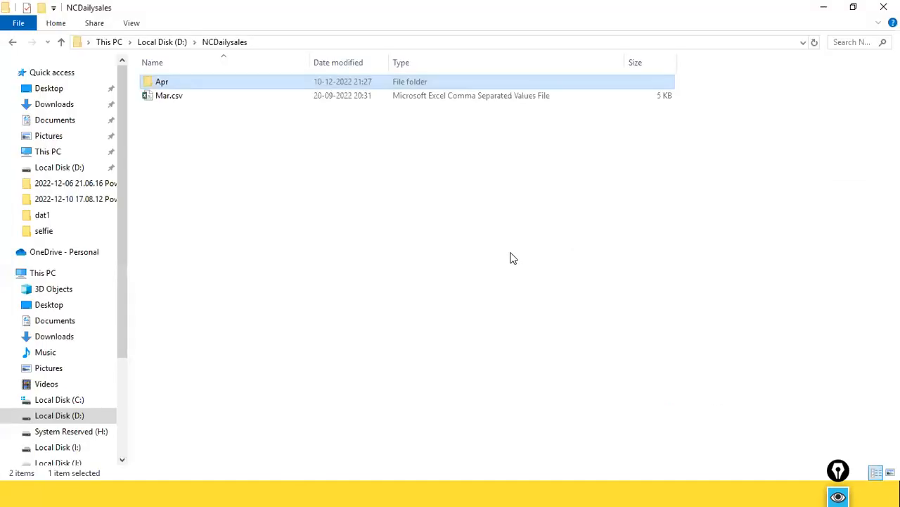
{"action": "left_click", "coordinate": [76, 415]}
{"action": "left_click", "coordinate": [189, 432]}
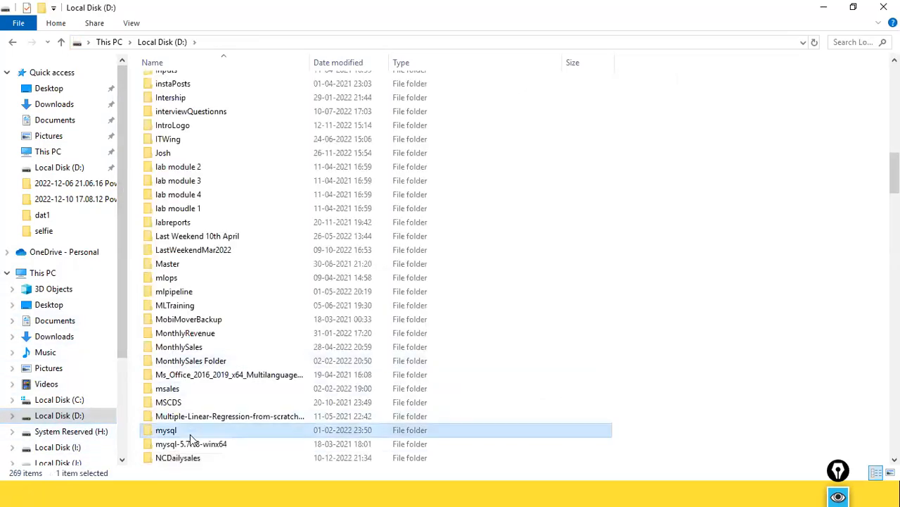
{"action": "type", "text": "stu"}
{"action": "key", "text": "Return"}
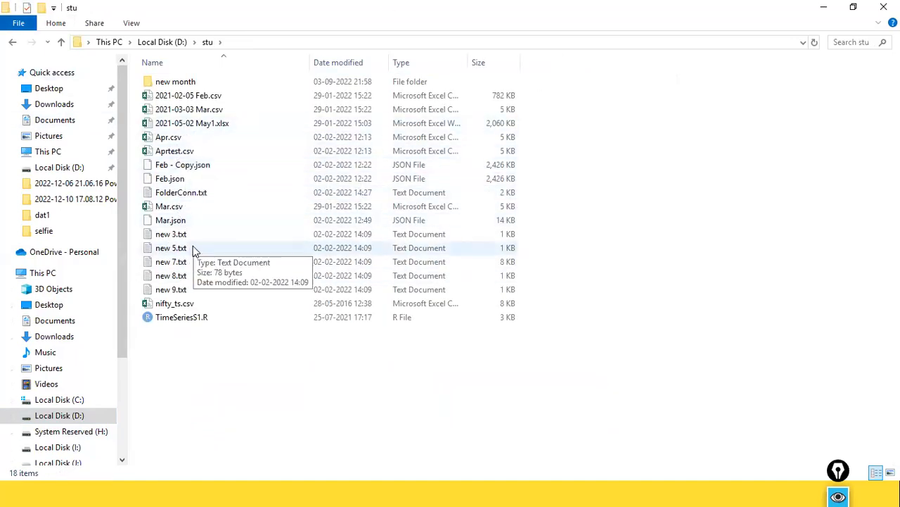
Step: Look through the stu folder and its new month subfolder for the April sales file, and copy Apr.csv from stu
{"action": "left_click", "coordinate": [182, 210]}
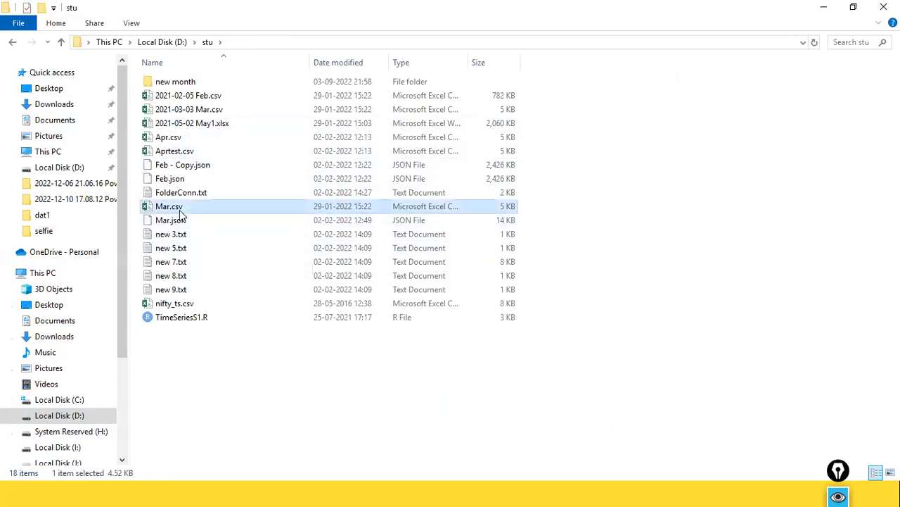
{"action": "left_click", "coordinate": [200, 151]}
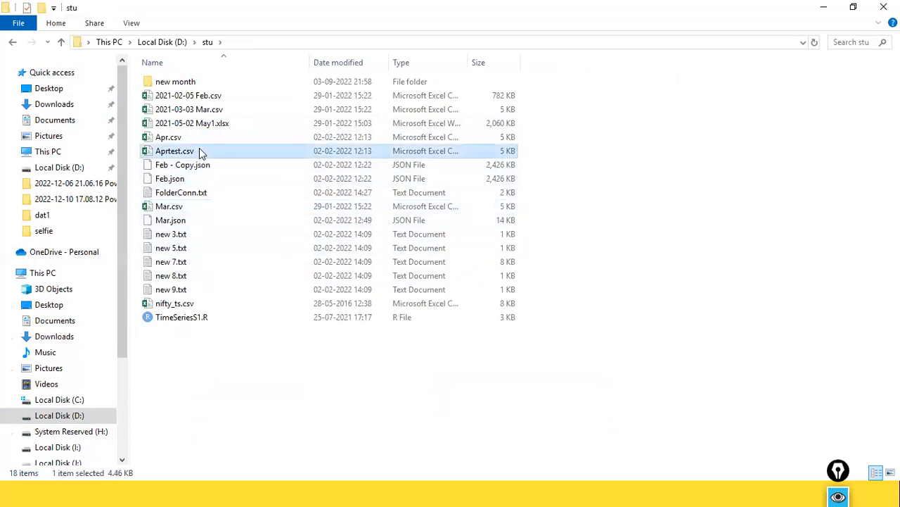
{"action": "key", "text": "Down"}
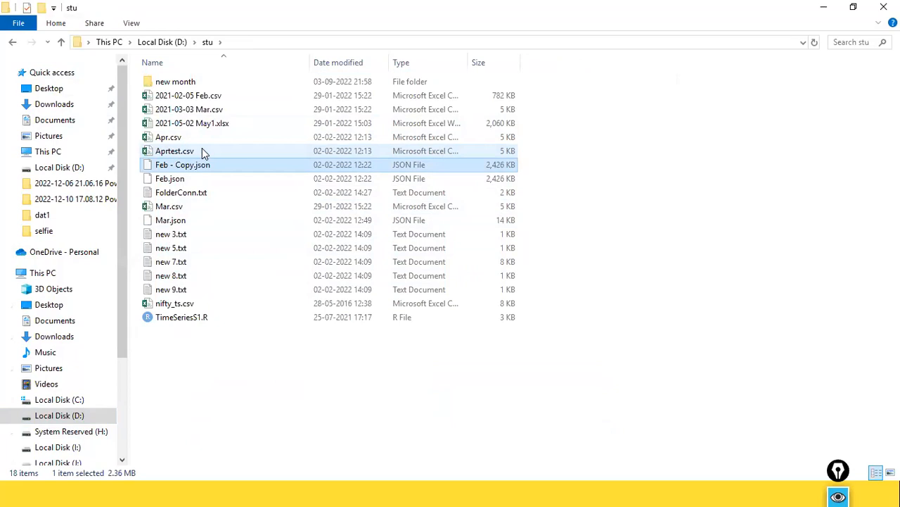
{"action": "double_click", "coordinate": [197, 83]}
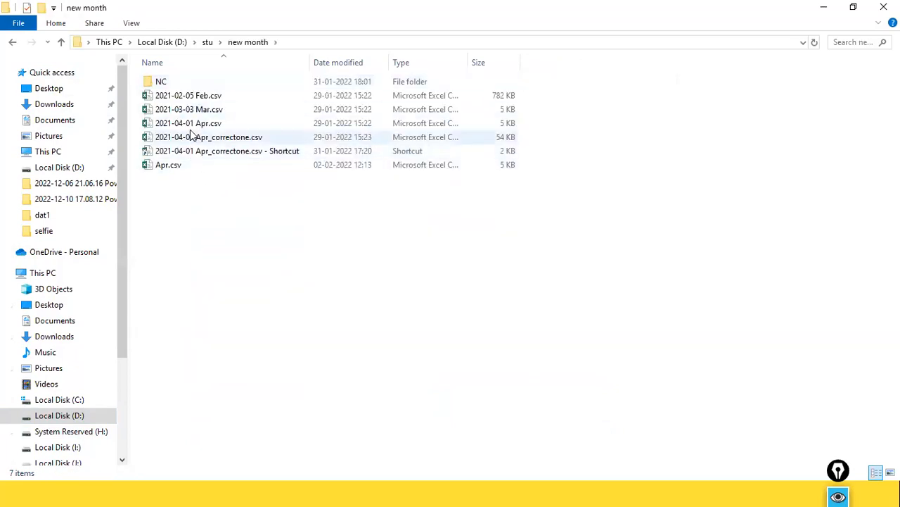
{"action": "left_click", "coordinate": [209, 43]}
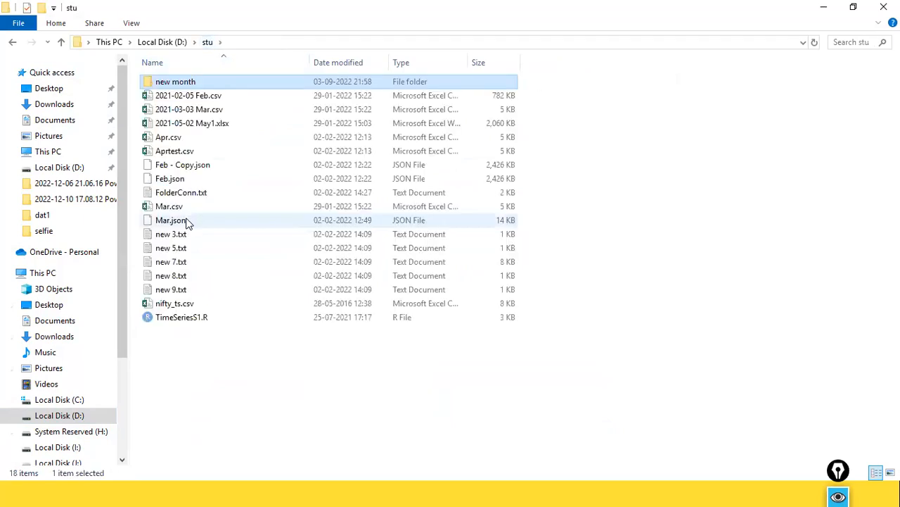
{"action": "left_click", "coordinate": [175, 139]}
{"action": "right_click", "coordinate": [175, 139]}
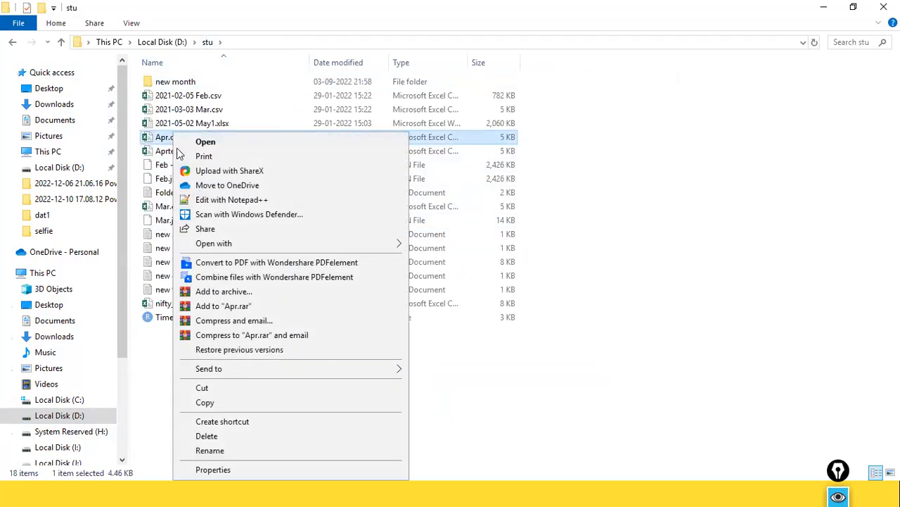
{"action": "left_click", "coordinate": [239, 403]}
Step: Paste the copied Apr.csv into the NCDailysales folder on Local Disk (D:)
{"action": "left_click", "coordinate": [59, 416]}
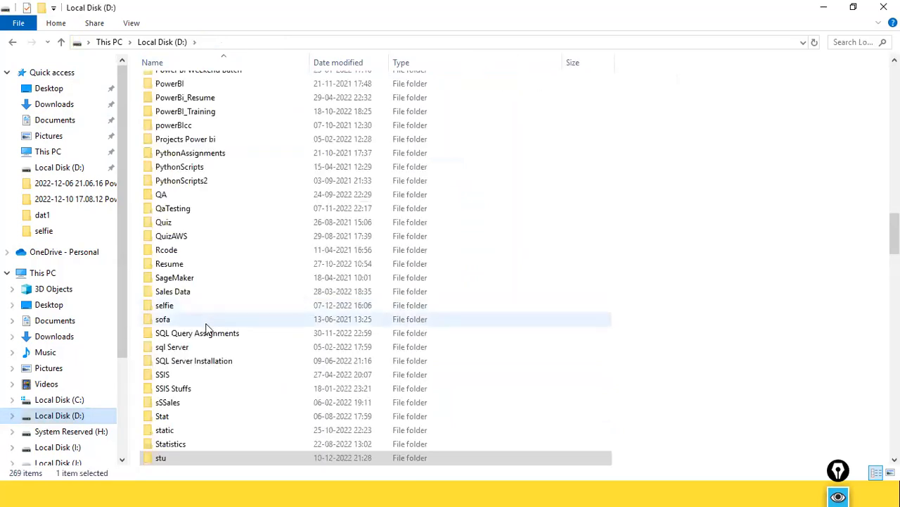
{"action": "scroll", "coordinate": [197, 347], "scroll_direction": "down", "scroll_amount": 4}
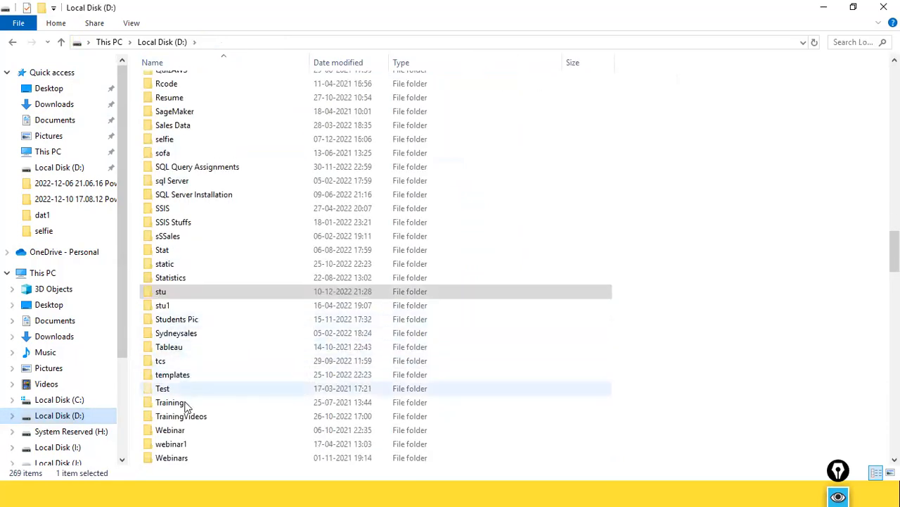
{"action": "scroll", "coordinate": [187, 403], "scroll_direction": "down", "scroll_amount": 4}
{"action": "left_click", "coordinate": [180, 335]}
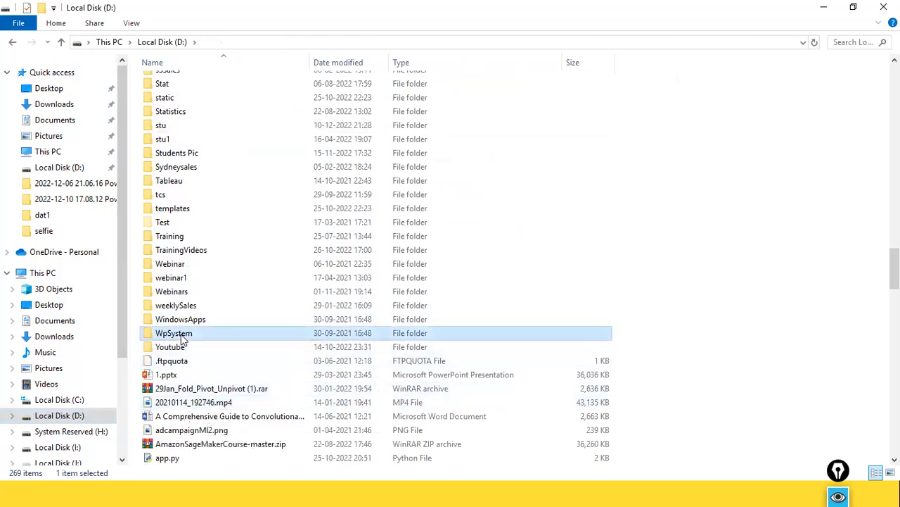
{"action": "type", "text": "nc"}
{"action": "key", "text": "Return"}
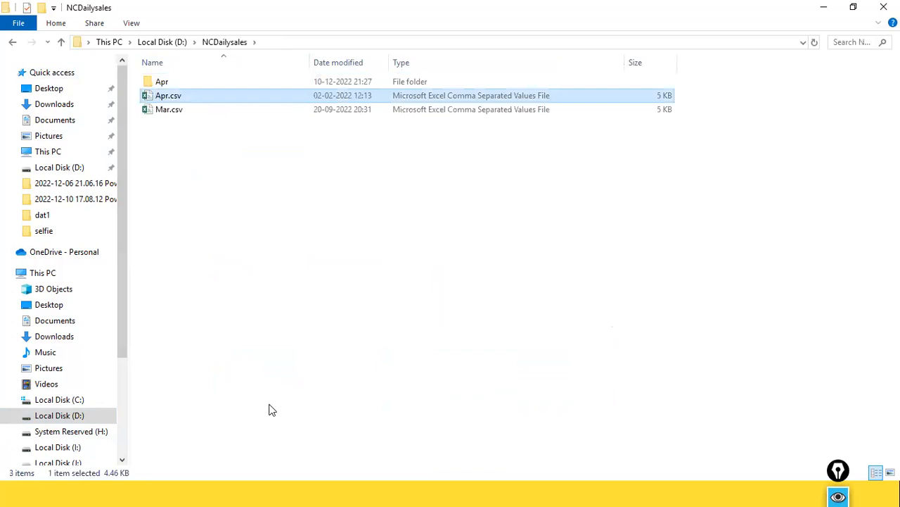
Step: Open Apr.csv in Excel to check the Sales values in rows 17 to 19, closing the workbook when done
{"action": "right_click", "coordinate": [178, 95]}
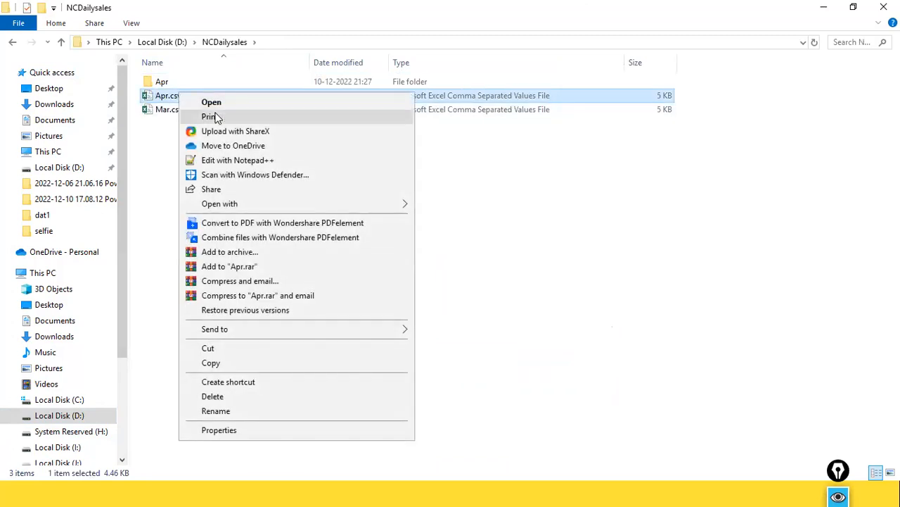
{"action": "left_click", "coordinate": [170, 101]}
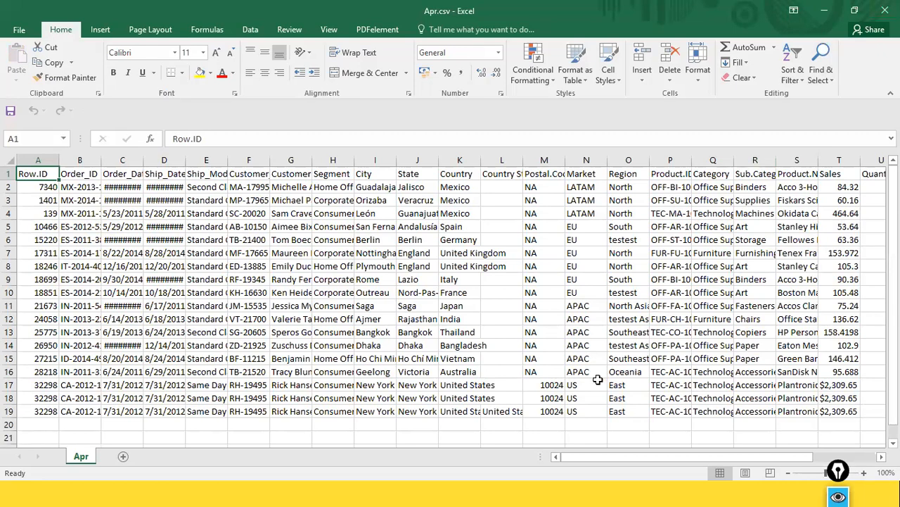
{"action": "left_click_drag", "start_coordinate": [662, 456], "coordinate": [699, 432]}
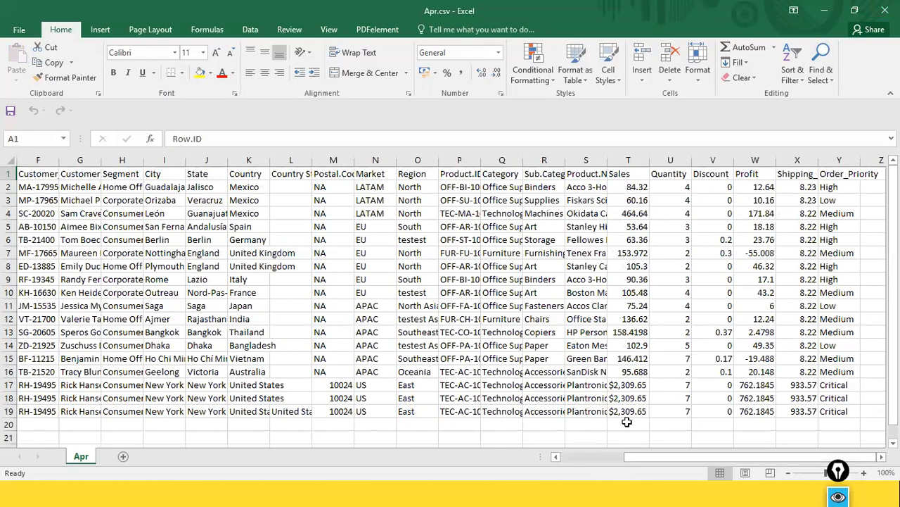
{"action": "left_click_drag", "start_coordinate": [624, 385], "coordinate": [626, 411]}
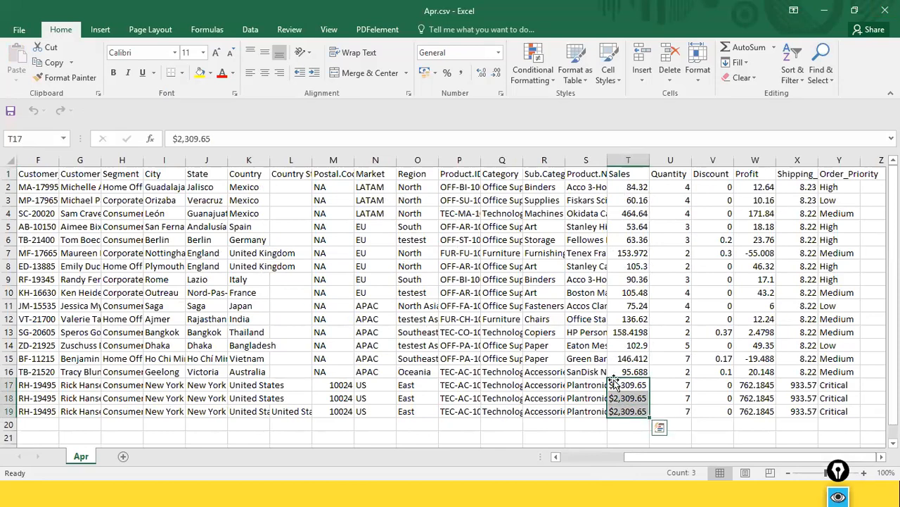
{"action": "left_click", "coordinate": [885, 10]}
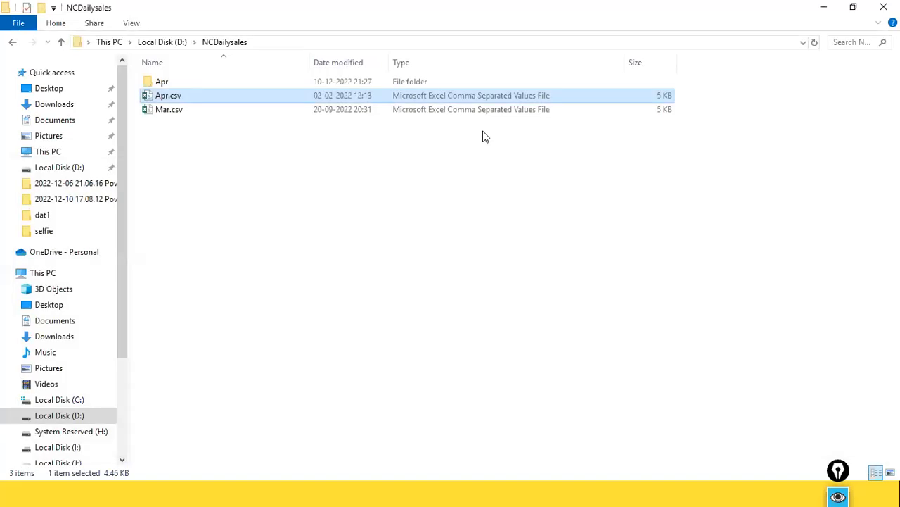
Step: Switch to the Report Dashboard Design v0.1 file in Power BI Desktop and open the Power Query Editor
{"action": "key", "text": "alt+Tab"}
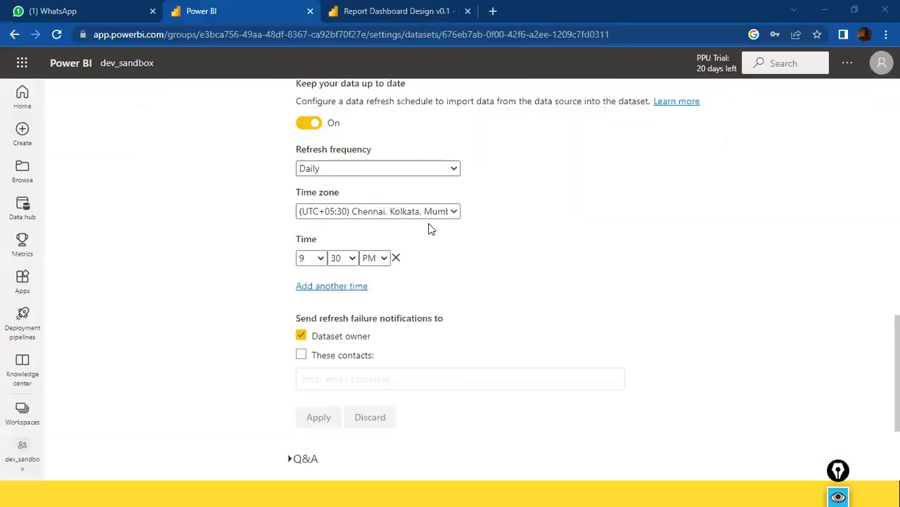
{"action": "key", "text": "alt+Tab"}
{"action": "key", "text": "alt+Tab"}
{"action": "key", "text": "alt+Tab"}
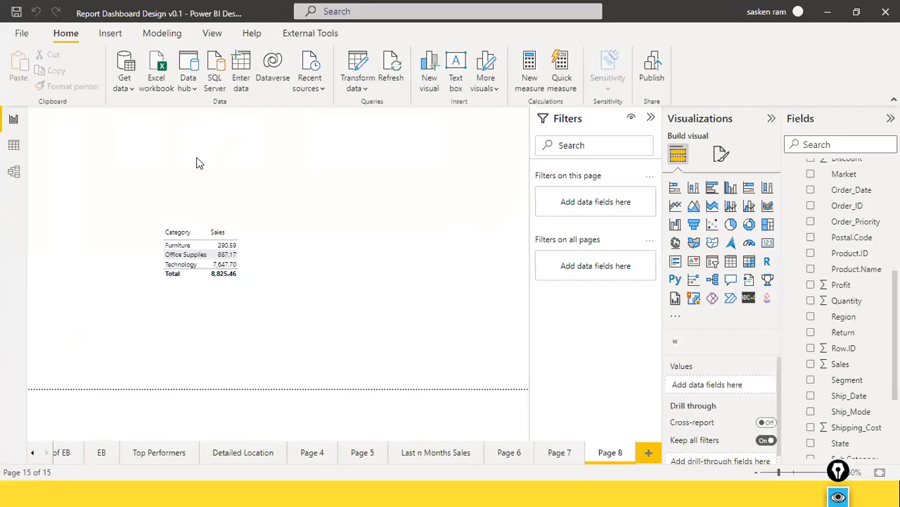
{"action": "left_click", "coordinate": [358, 90]}
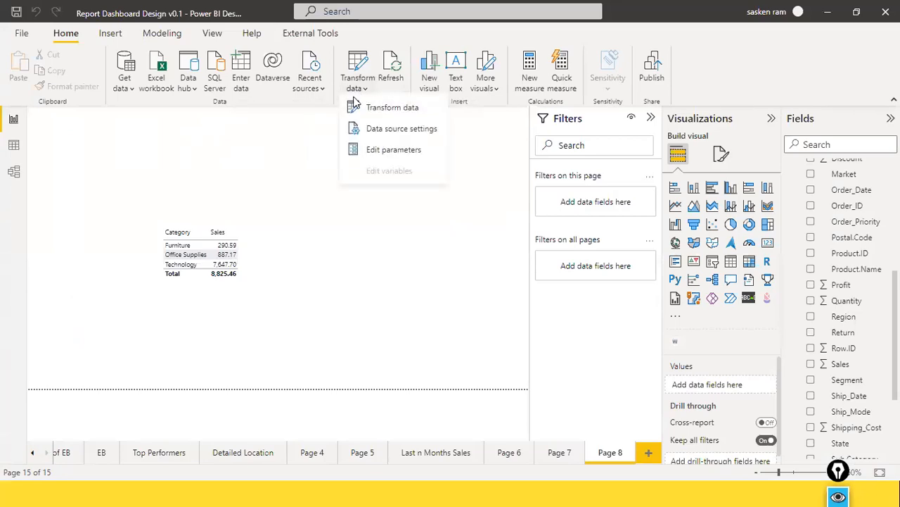
{"action": "left_click", "coordinate": [355, 114]}
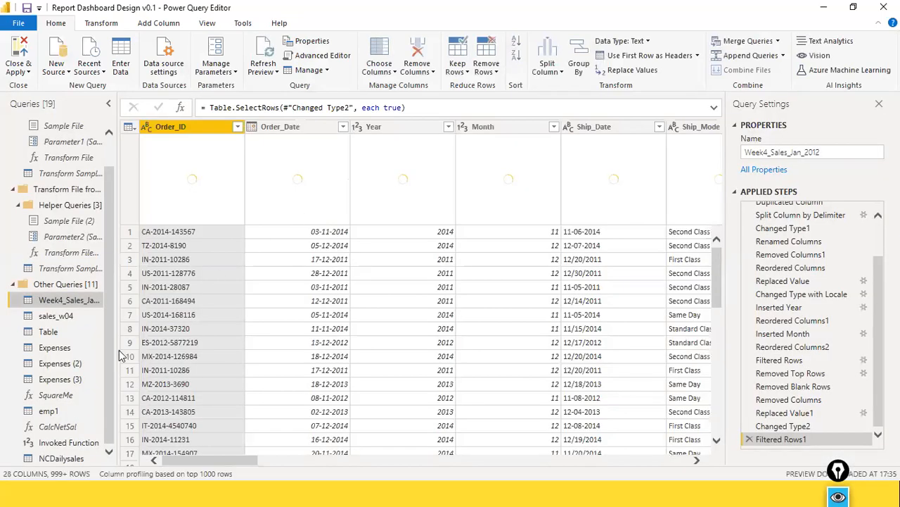
Step: Open the NCDailysales query and examine the values and data type of its Sales column
{"action": "left_click", "coordinate": [63, 459]}
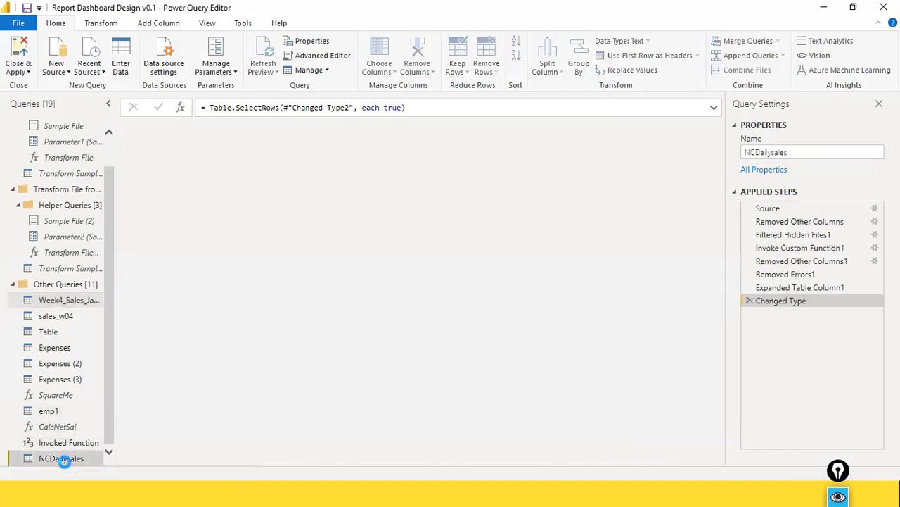
{"action": "left_click_drag", "start_coordinate": [191, 458], "coordinate": [519, 438]}
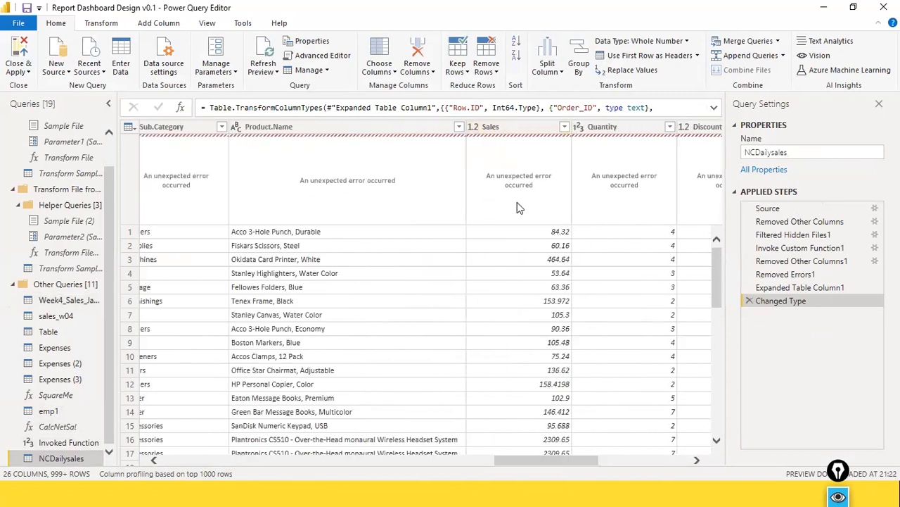
{"action": "scroll", "coordinate": [695, 268], "scroll_direction": "down", "scroll_amount": 3}
{"action": "scroll", "coordinate": [695, 279], "scroll_direction": "down", "scroll_amount": 20}
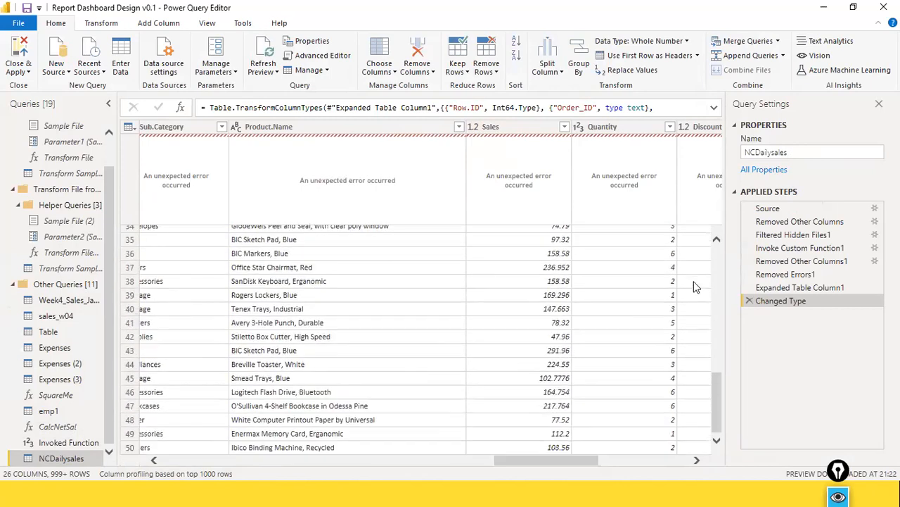
{"action": "scroll", "coordinate": [695, 298], "scroll_direction": "down", "scroll_amount": 7}
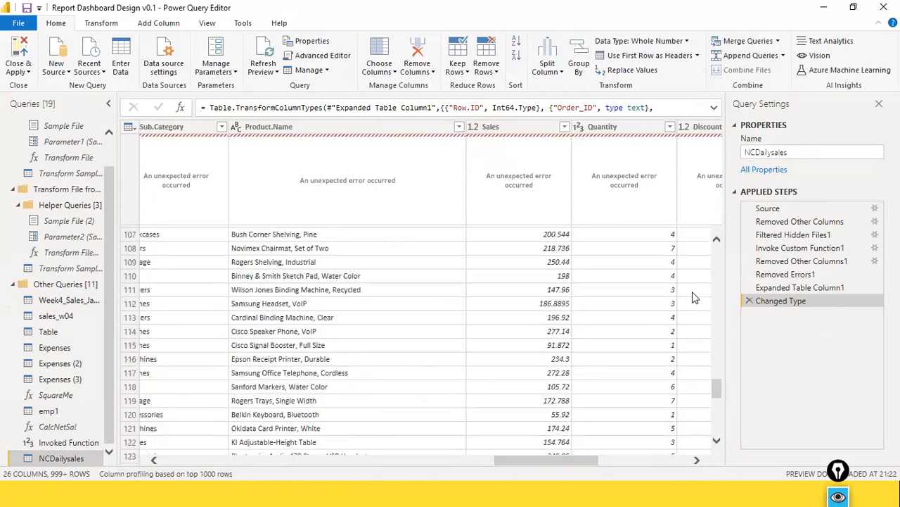
Step: Return to the NCDailysales folder, reopen Apr.csv in Excel, and select the Sales cell in row 17
{"action": "key", "text": "alt+Tab"}
{"action": "key", "text": "alt+Tab"}
{"action": "key", "text": "alt+Tab"}
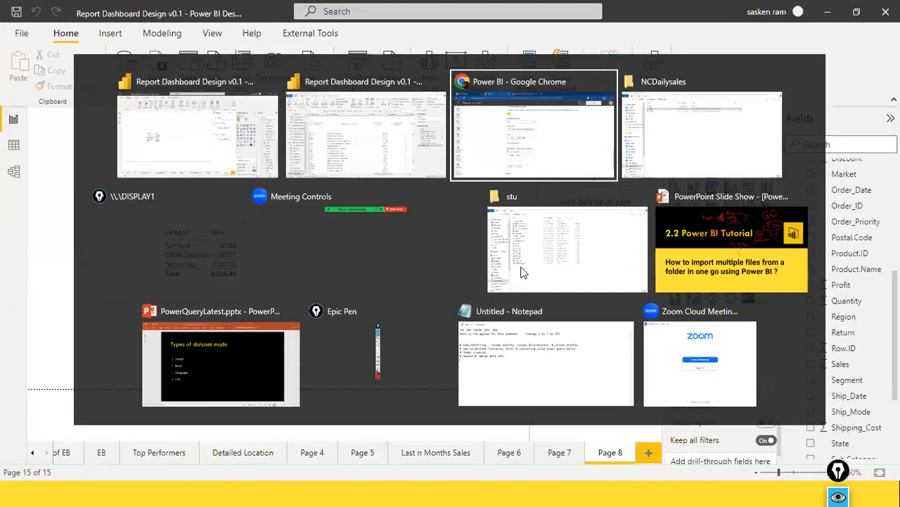
{"action": "key", "text": "alt+Tab"}
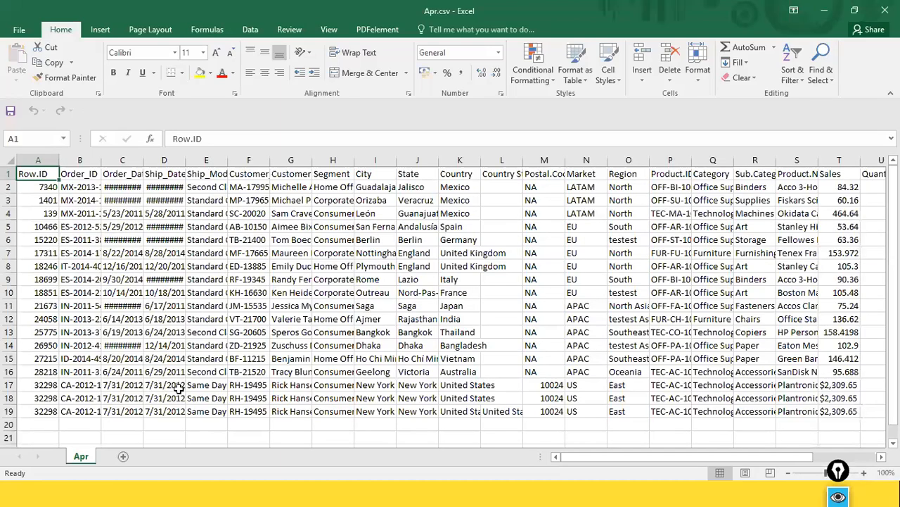
{"action": "left_click", "coordinate": [545, 385]}
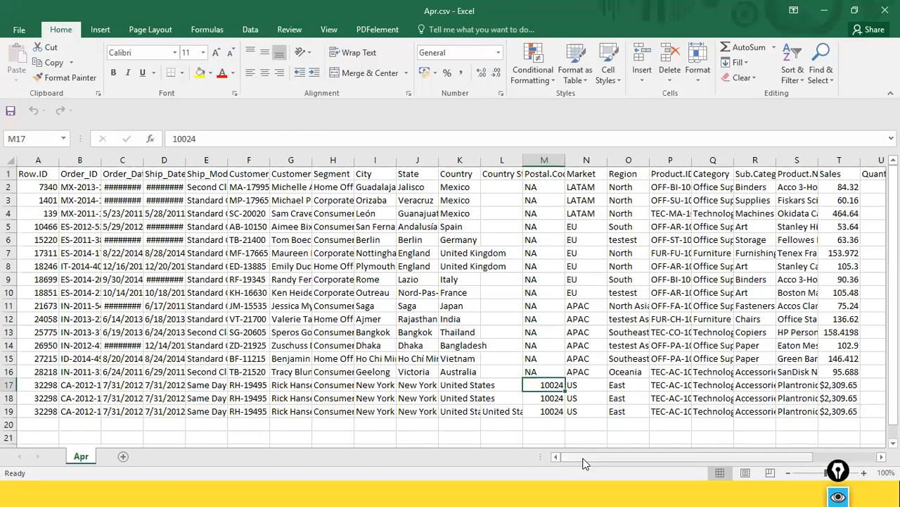
{"action": "left_click_drag", "start_coordinate": [598, 458], "coordinate": [689, 459]}
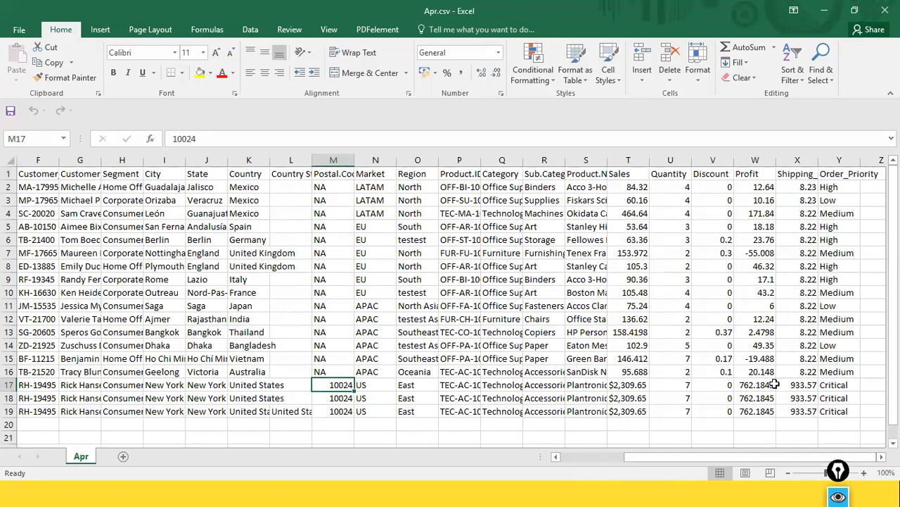
{"action": "left_click", "coordinate": [626, 387]}
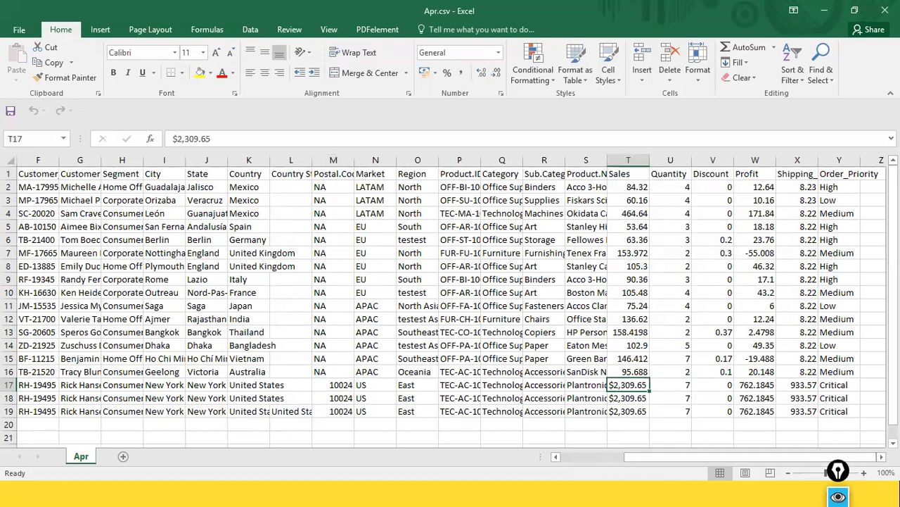
Step: Change the Sales value in cell T17 to the plain number 2309.65, without currency symbol or thousands separator
{"action": "key", "text": "Left"}
{"action": "key", "text": "Left"}
{"action": "key", "text": "Left"}
{"action": "key", "text": "Left"}
{"action": "key", "text": "Left"}
{"action": "key", "text": "Left"}
{"action": "key", "text": "Left"}
{"action": "key", "text": "Right"}
{"action": "key", "text": "Right"}
{"action": "key", "text": "Right"}
{"action": "key", "text": "Right"}
{"action": "key", "text": "Right"}
{"action": "key", "text": "Right"}
{"action": "key", "text": "Right"}
{"action": "left_click", "coordinate": [176, 139]}
{"action": "key", "text": "BackSpace"}
{"action": "key", "text": "Delete"}
{"action": "key", "text": "Delete"}
{"action": "type", "text": "2"}
{"action": "key", "text": "Return"}
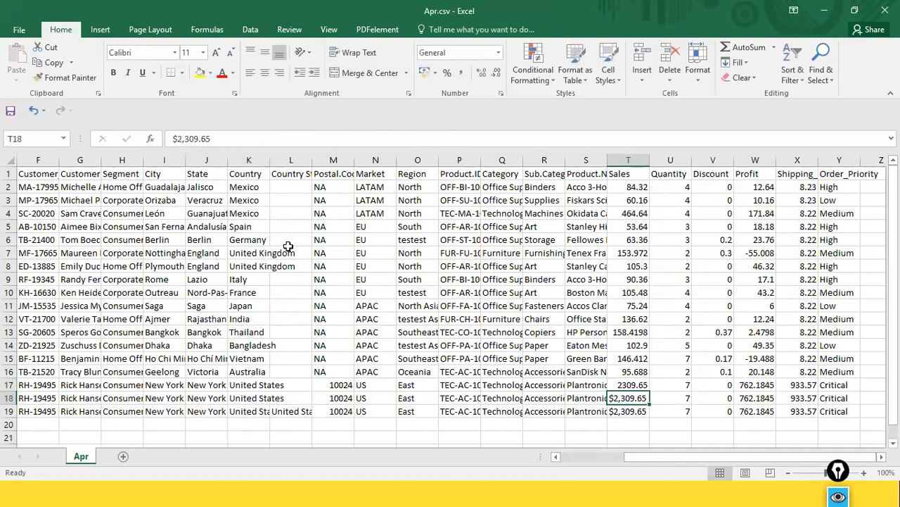
Step: Copy the corrected 2309.65 from cell T17 into Sales cells T18 and T19
{"action": "left_click", "coordinate": [618, 386]}
{"action": "key", "text": "ctrl+c"}
{"action": "left_click", "coordinate": [620, 401]}
{"action": "left_click_drag", "start_coordinate": [627, 405], "coordinate": [635, 408]}
{"action": "left_click", "coordinate": [633, 387]}
{"action": "key", "text": "ctrl+c"}
{"action": "left_click", "coordinate": [628, 399]}
{"action": "key", "text": "ctrl+v"}
{"action": "left_click", "coordinate": [614, 412]}
{"action": "key", "text": "ctrl+v"}
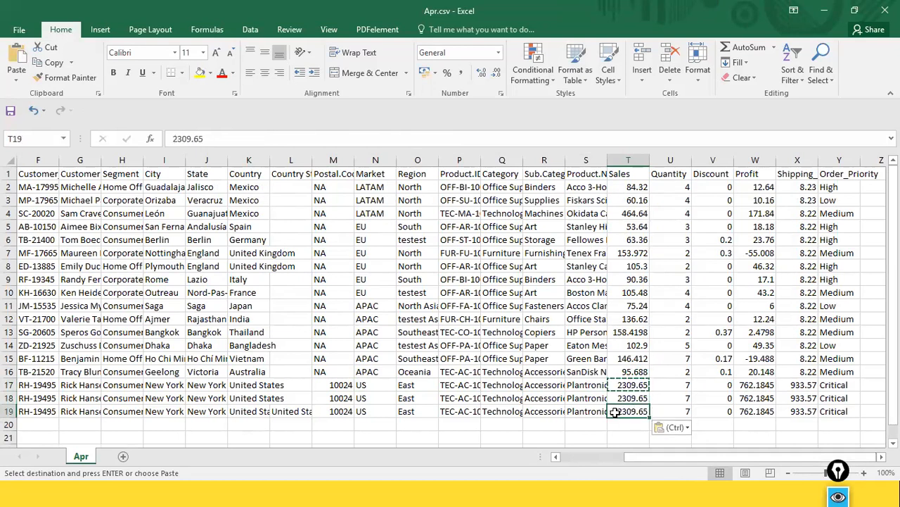
Step: Save Apr.csv, keeping the CSV (Comma delimited) format
{"action": "left_click", "coordinate": [599, 295]}
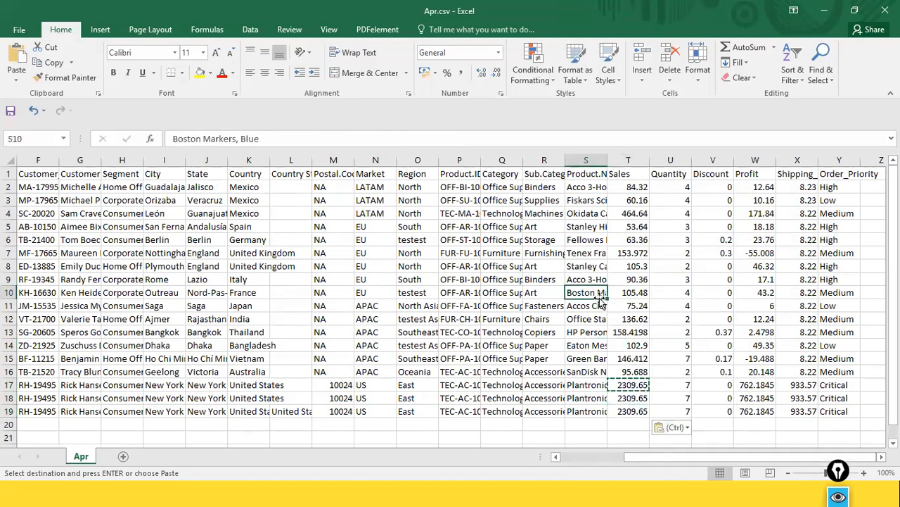
{"action": "key", "text": "ctrl+s"}
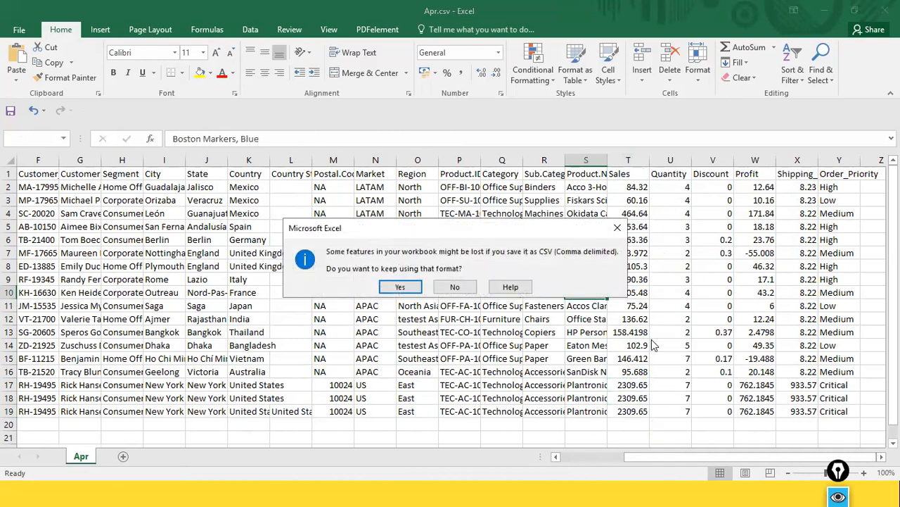
{"action": "left_click", "coordinate": [402, 285]}
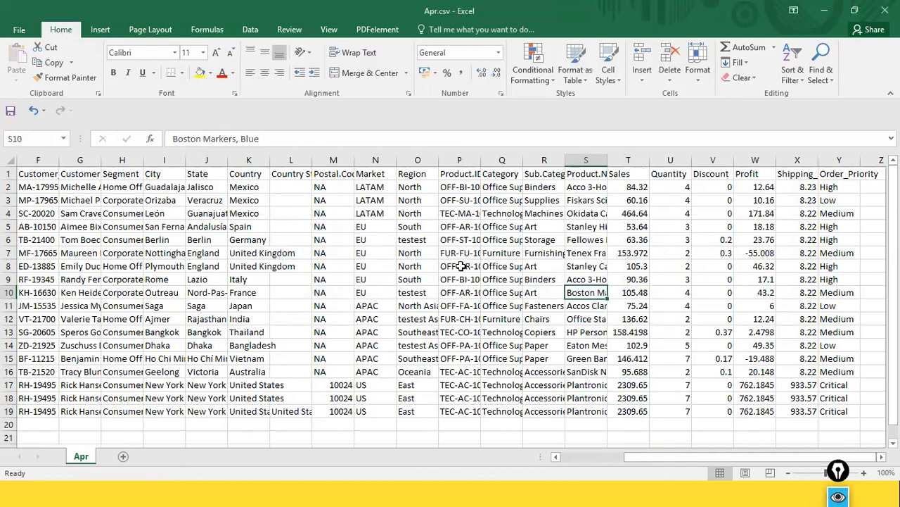
Step: Check the sum of Sales cells T2:T19, and close Apr.csv, replacing the existing file in NCDailysales and keeping the CSV format
{"action": "left_click", "coordinate": [637, 200]}
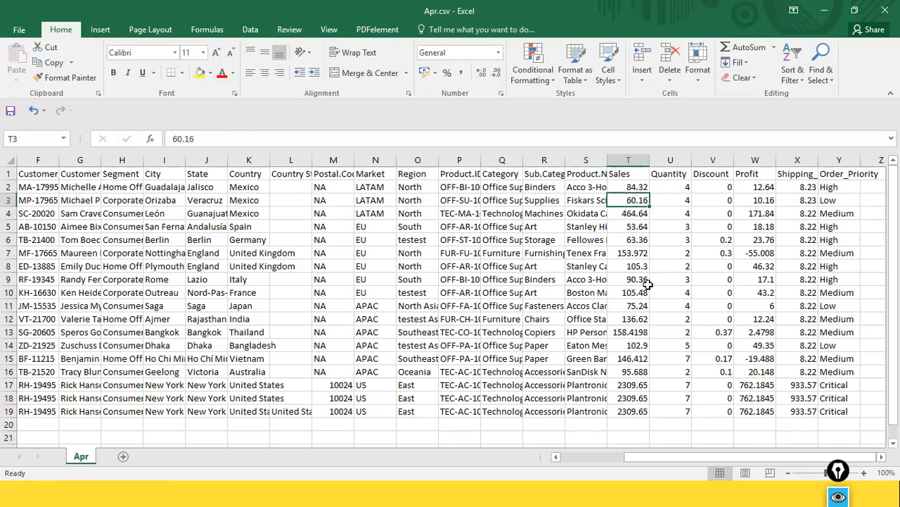
{"action": "left_click_drag", "start_coordinate": [629, 188], "coordinate": [628, 411]}
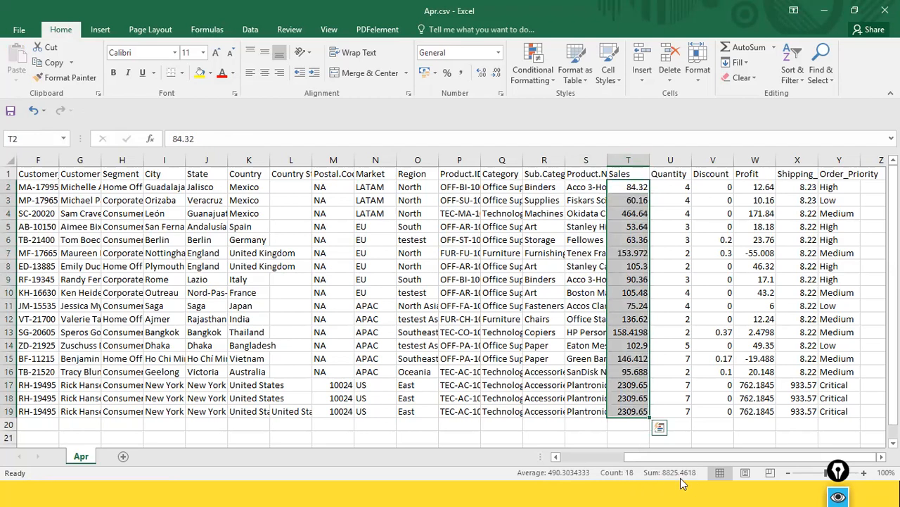
{"action": "left_click", "coordinate": [885, 10]}
{"action": "left_click", "coordinate": [388, 259]}
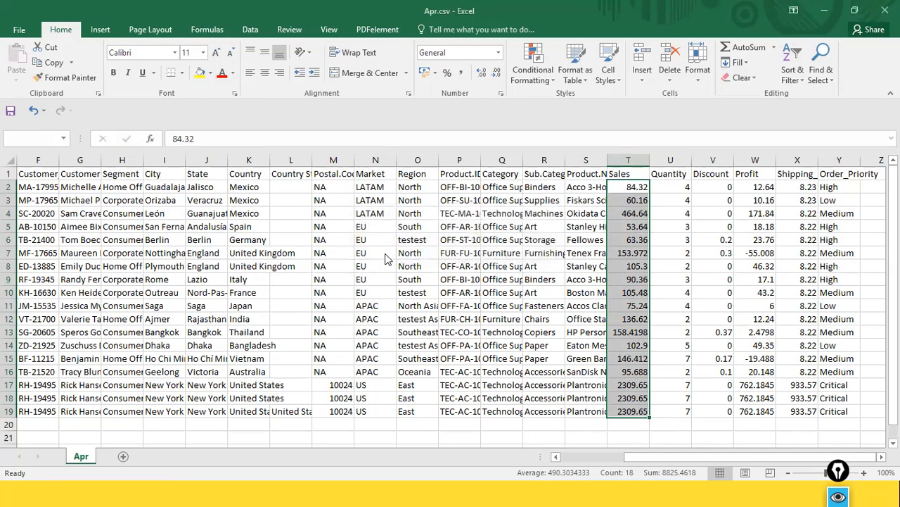
{"action": "left_click", "coordinate": [329, 295]}
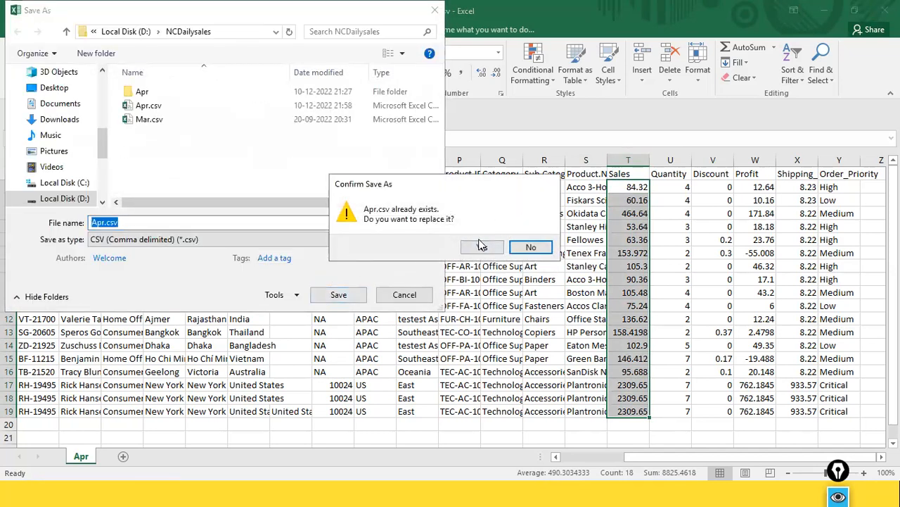
{"action": "left_click", "coordinate": [482, 245]}
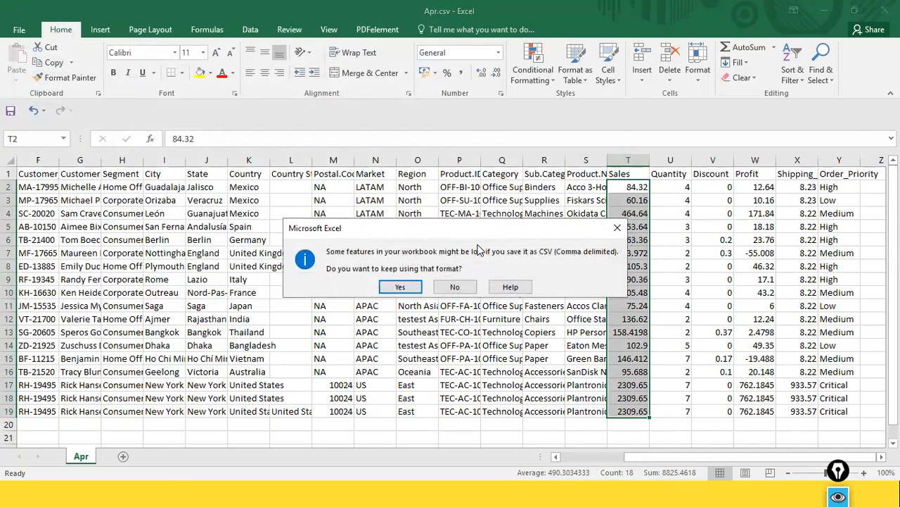
{"action": "left_click", "coordinate": [400, 287]}
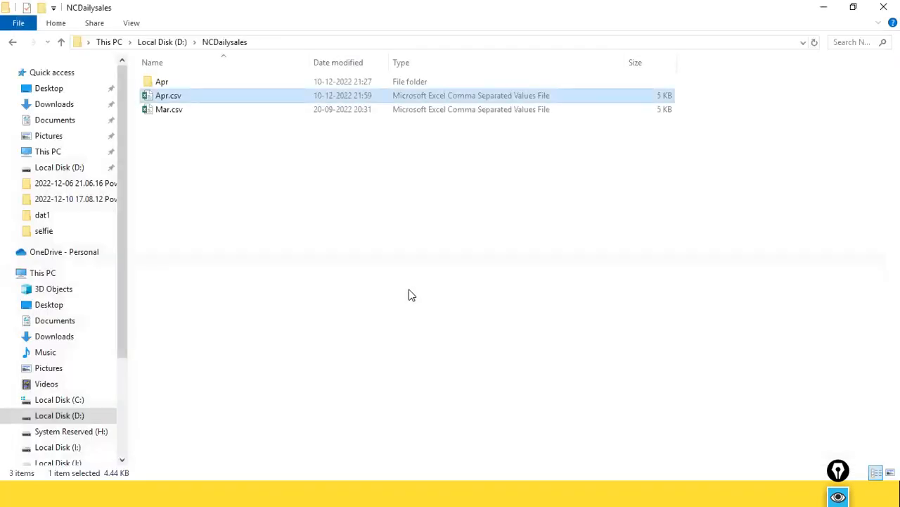
Step: Open Mar.csv from the NCDailysales folder, check the sum of its Sales cells T2:T19, and close the file
{"action": "left_click", "coordinate": [181, 115]}
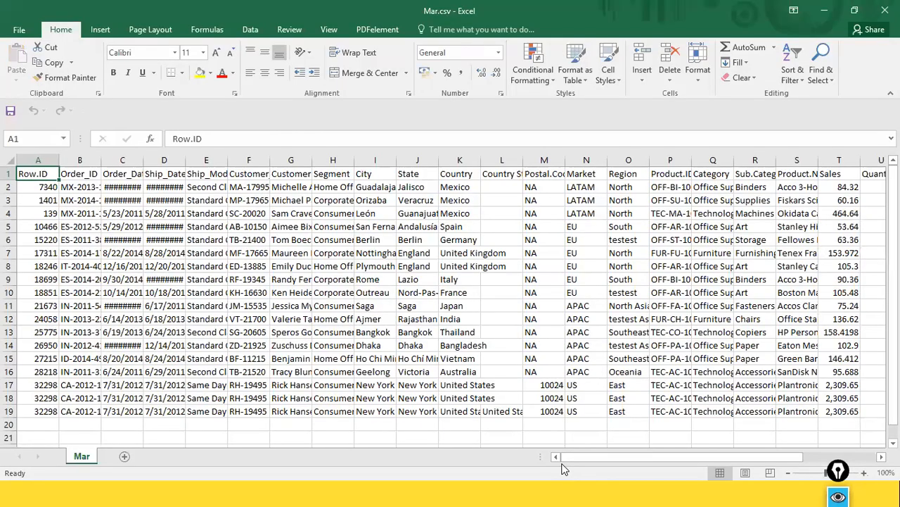
{"action": "left_click_drag", "start_coordinate": [566, 456], "coordinate": [637, 457]}
{"action": "left_click", "coordinate": [585, 188]}
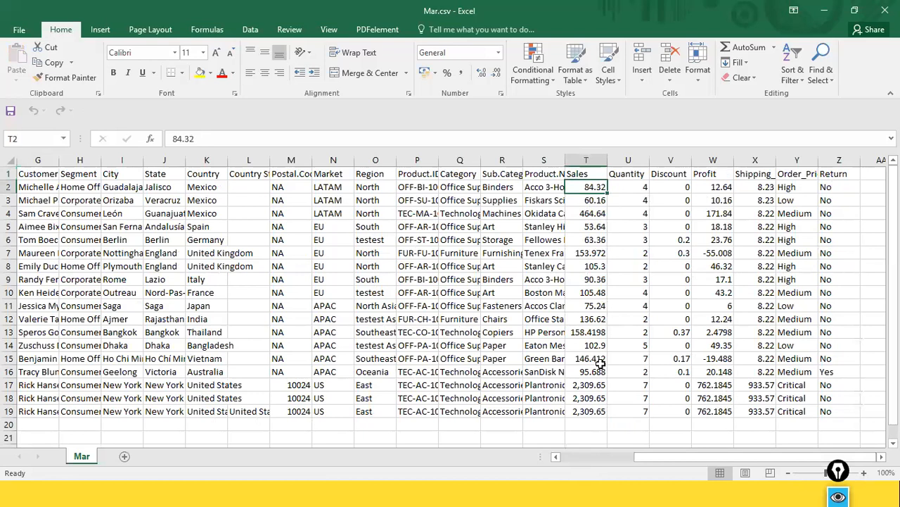
{"action": "left_click", "coordinate": [591, 409], "text": "shift"}
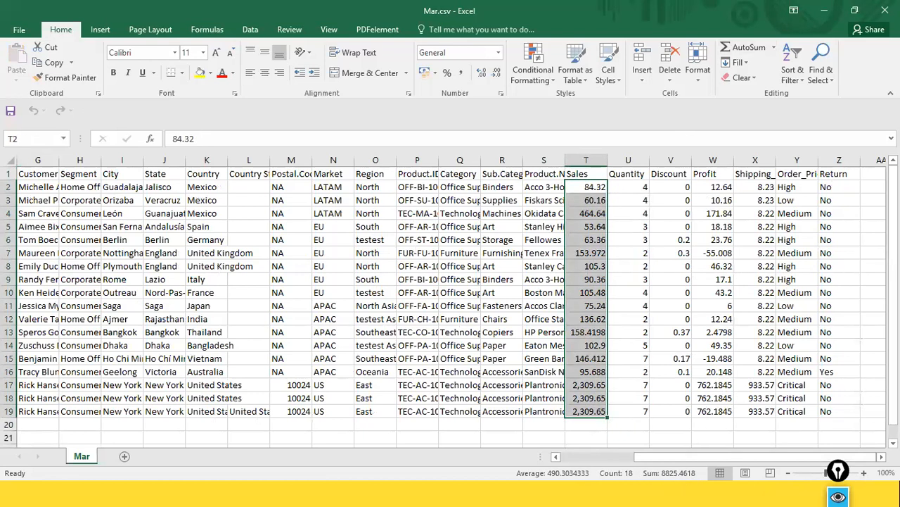
{"action": "left_click", "coordinate": [883, 10]}
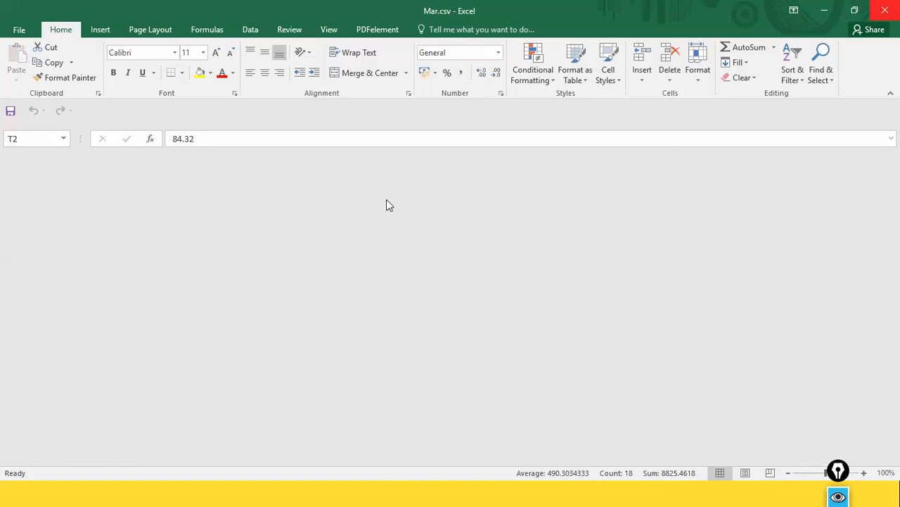
Step: Switch to the browser and view the category sales table in the published Report Dashboard Design v0.1 report
{"action": "key", "text": "alt+Tab"}
{"action": "key", "text": "alt+Tab"}
{"action": "key", "text": "alt+Tab"}
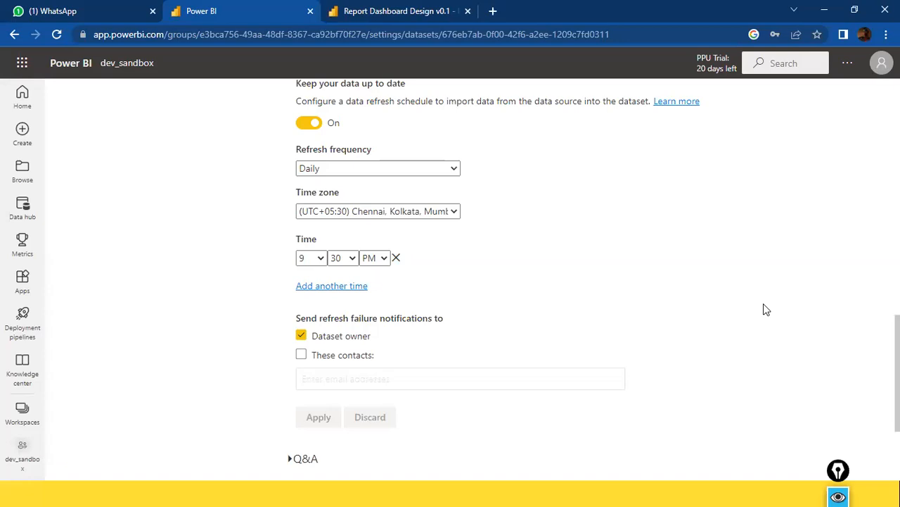
{"action": "key", "text": "alt+Tab"}
{"action": "key", "text": "alt+Tab"}
{"action": "left_click", "coordinate": [367, 11]}
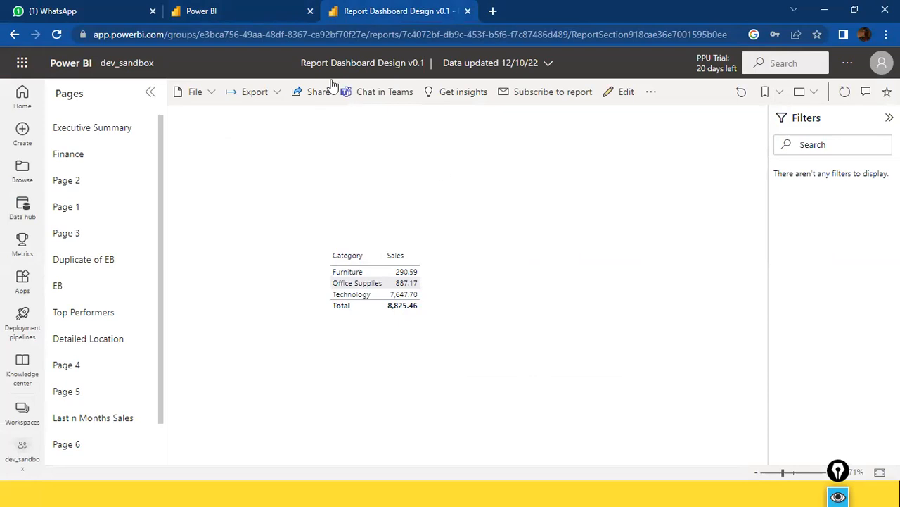
Step: Set the dataset's daily scheduled refresh time to 10:30 PM and apply the change
{"action": "left_click", "coordinate": [220, 7]}
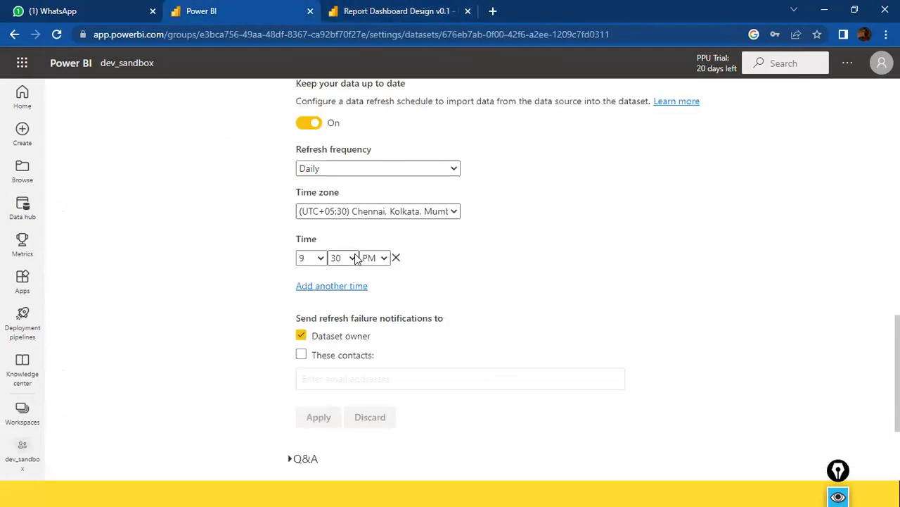
{"action": "left_click", "coordinate": [320, 262]}
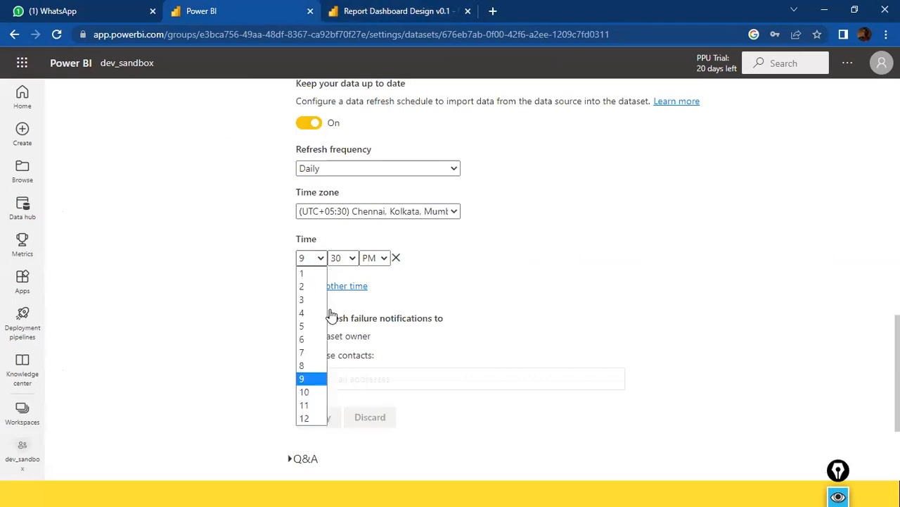
{"action": "left_click", "coordinate": [315, 392]}
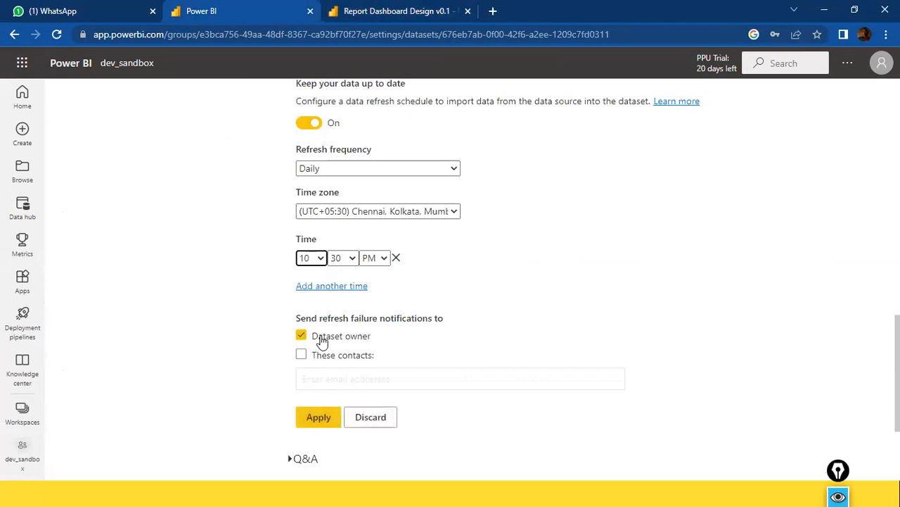
{"action": "left_click", "coordinate": [353, 263]}
{"action": "left_click", "coordinate": [339, 273]}
{"action": "left_click", "coordinate": [354, 265]}
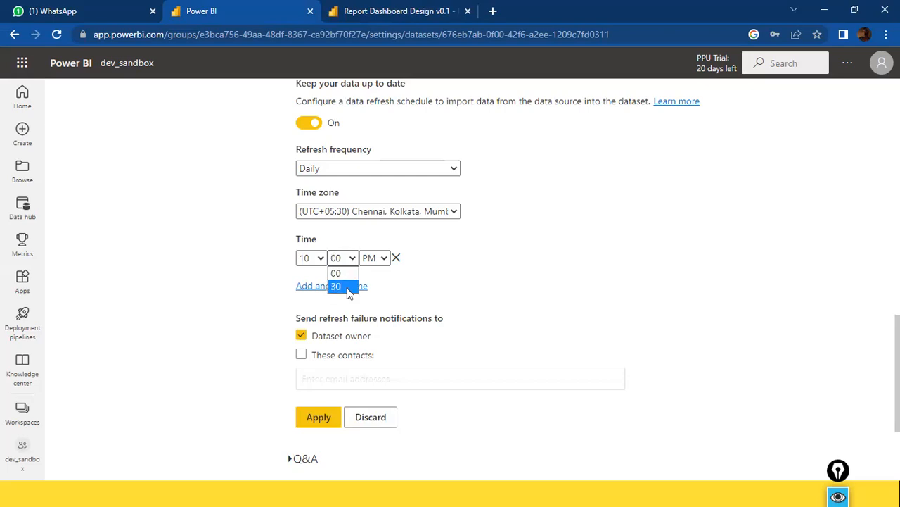
{"action": "left_click", "coordinate": [345, 286]}
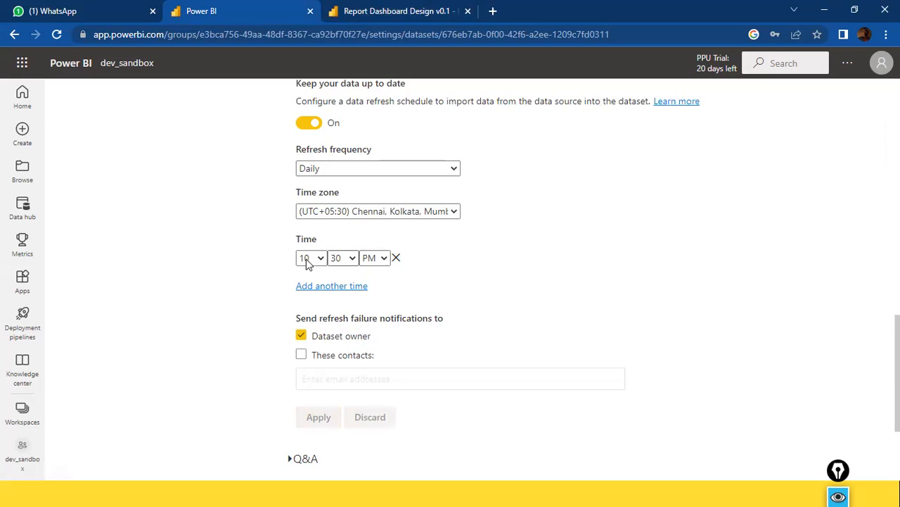
Step: Recheck the files in the NCDailysales folder and review the dataset's data source credentials and scheduled refresh settings
{"action": "key", "text": "alt+Tab"}
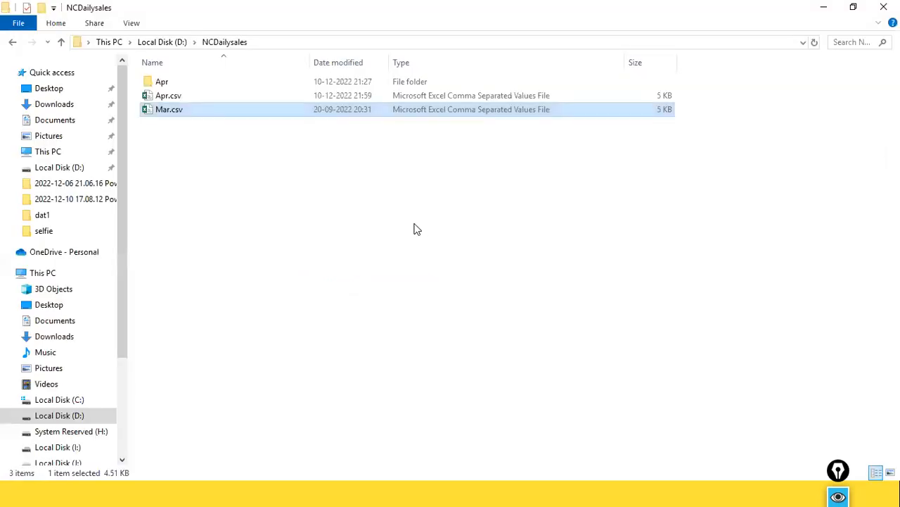
{"action": "key", "text": "alt+Tab"}
{"action": "key", "text": "Tab"}
{"action": "key", "text": "alt+Tab"}
{"action": "key", "text": "Tab"}
{"action": "key", "text": "Tab"}
{"action": "key", "text": "Tab"}
{"action": "key", "text": "Tab"}
{"action": "key", "text": "Tab"}
{"action": "key", "text": "Tab"}
{"action": "key", "text": "Tab"}
{"action": "key", "text": "Tab"}
{"action": "key", "text": "Tab"}
{"action": "key", "text": "Tab"}
{"action": "key", "text": "Tab"}
{"action": "key", "text": "Tab"}
{"action": "key", "text": "Tab"}
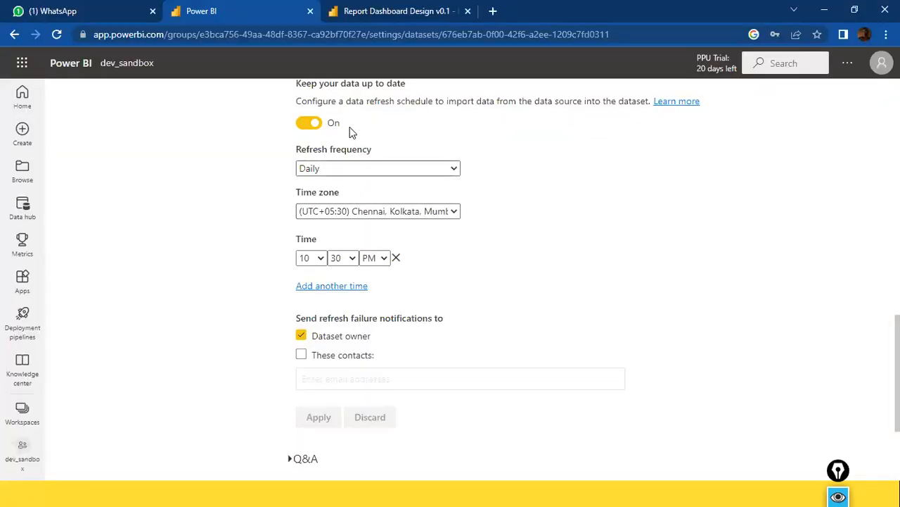
{"action": "scroll", "coordinate": [436, 218], "scroll_direction": "up", "scroll_amount": 3}
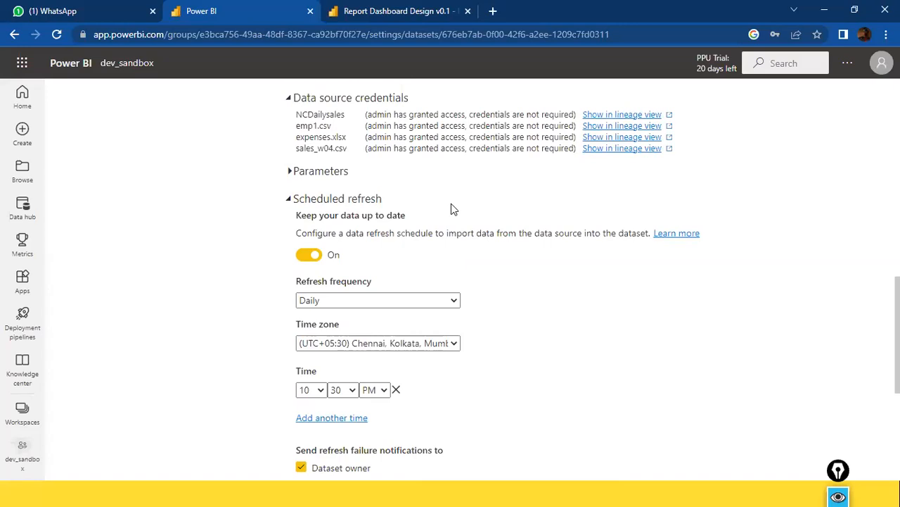
{"action": "scroll", "coordinate": [444, 232], "scroll_direction": "down", "scroll_amount": 2}
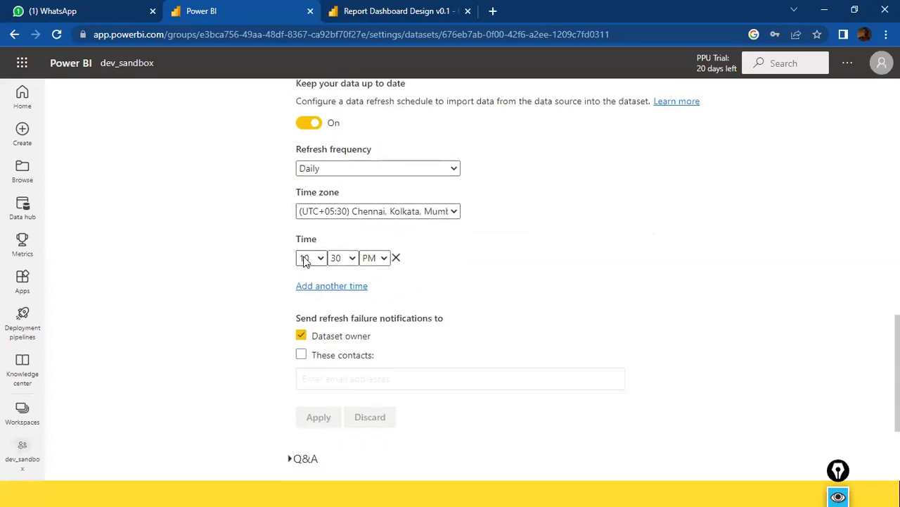
Step: Compare the published report's category sales table with the CSV files in the NCDailysales folder
{"action": "left_click", "coordinate": [373, 12]}
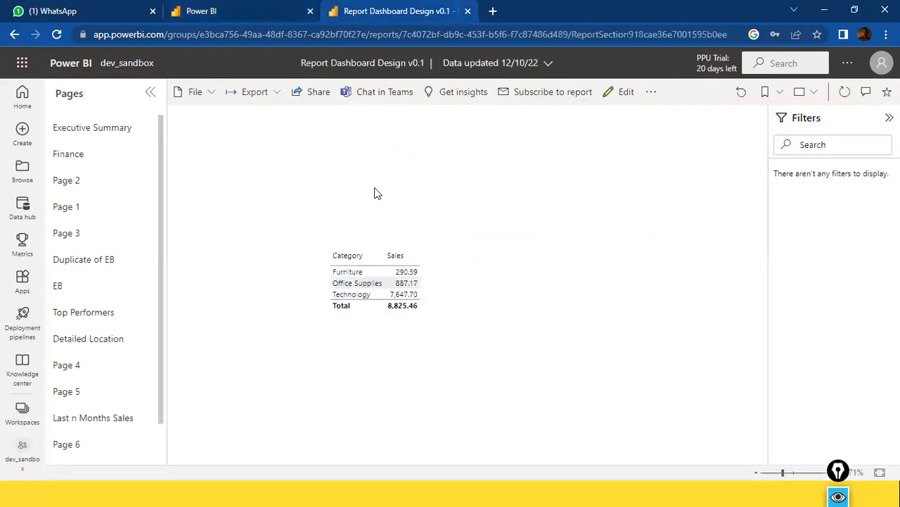
{"action": "key", "text": "alt+Tab"}
{"action": "key", "text": "alt+Tab"}
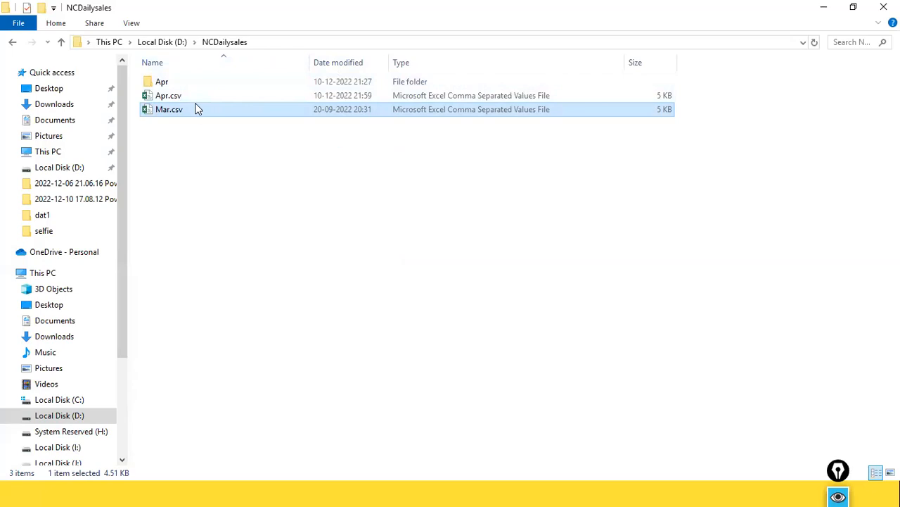
{"action": "key", "text": "alt+Tab"}
{"action": "key", "text": "alt+Tab"}
{"action": "key", "text": "alt+Tab"}
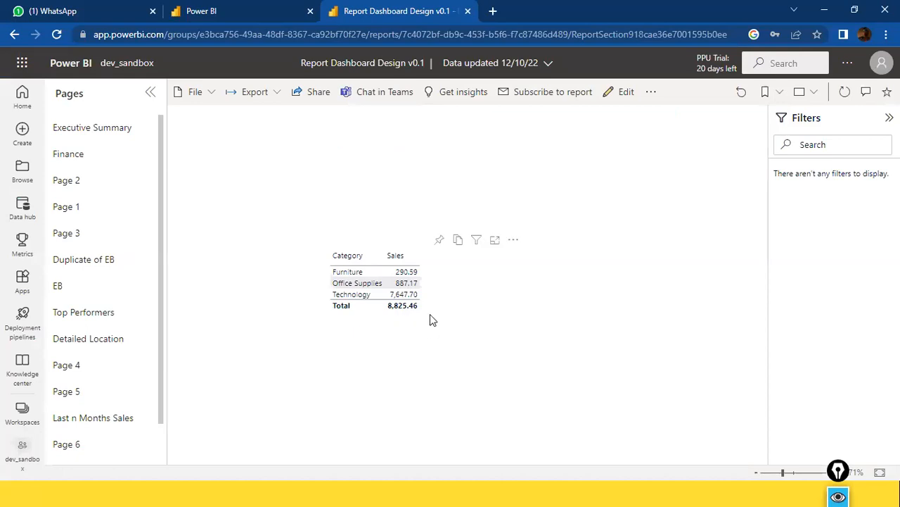
Step: Look at the NCDailysales query in Power Query Editor and switch to the slide about importing multiple files from a folder
{"action": "key", "text": "alt+Tab"}
{"action": "key", "text": "alt+Tab"}
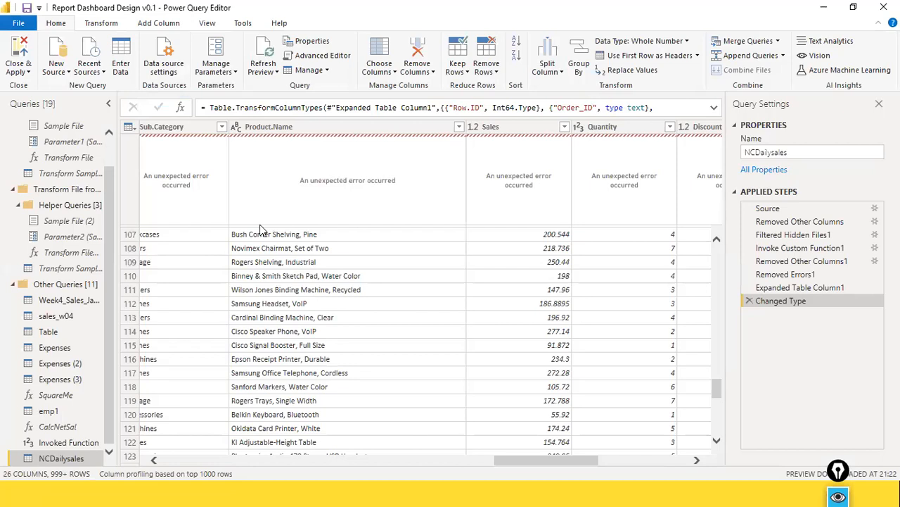
{"action": "key", "text": "alt+Tab"}
{"action": "key", "text": "alt+Tab"}
{"action": "key", "text": "Tab"}
{"action": "key", "text": "Tab"}
{"action": "key", "text": "Tab"}
{"action": "key", "text": "Tab"}
{"action": "key", "text": "Tab"}
{"action": "key", "text": "Tab"}
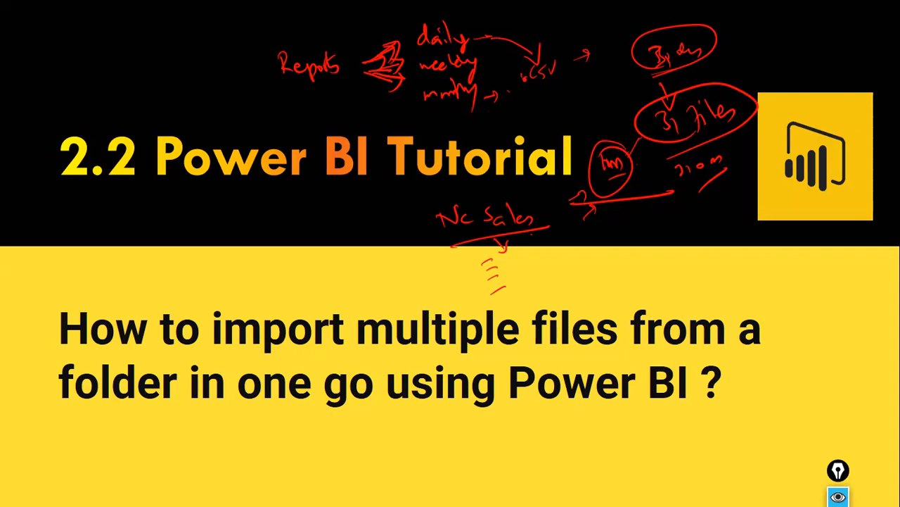
Step: Examine the first columns of the NCDailysales query in Power Query Editor and return to the published report in the browser
{"action": "key", "text": "alt+Tab"}
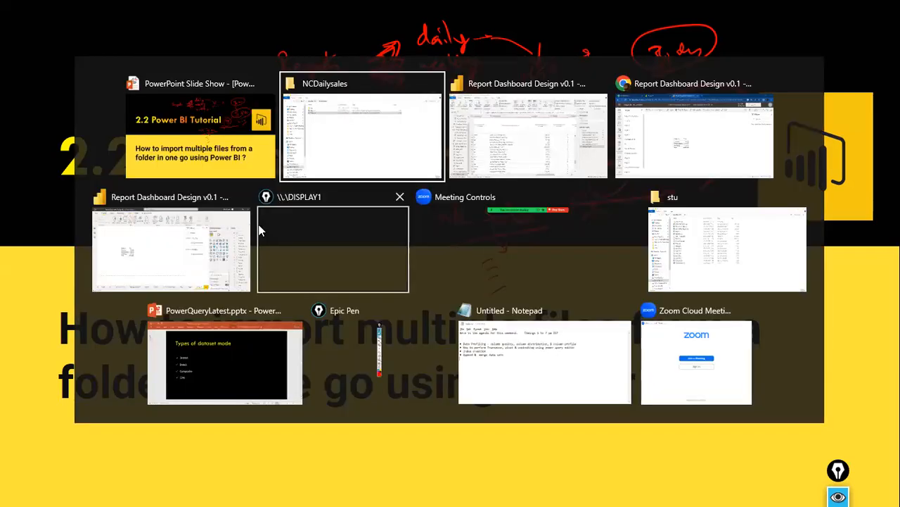
{"action": "key", "text": "alt+Tab"}
{"action": "key", "text": "alt+Tab"}
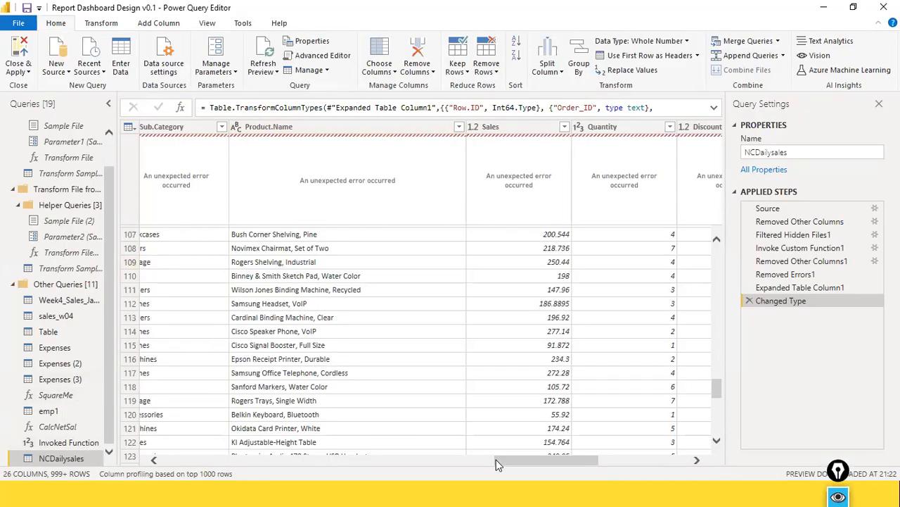
{"action": "left_click_drag", "start_coordinate": [496, 459], "coordinate": [91, 426]}
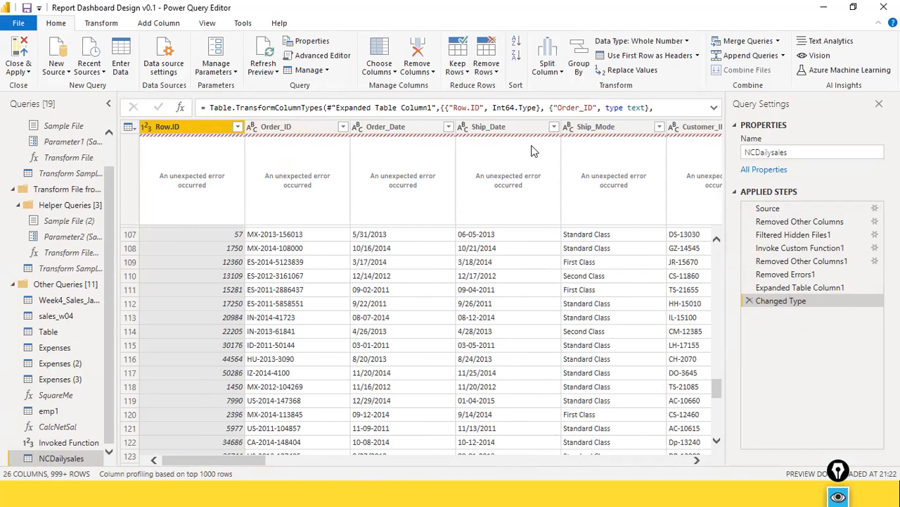
{"action": "key", "text": "alt+Tab"}
{"action": "key", "text": "alt+Tab"}
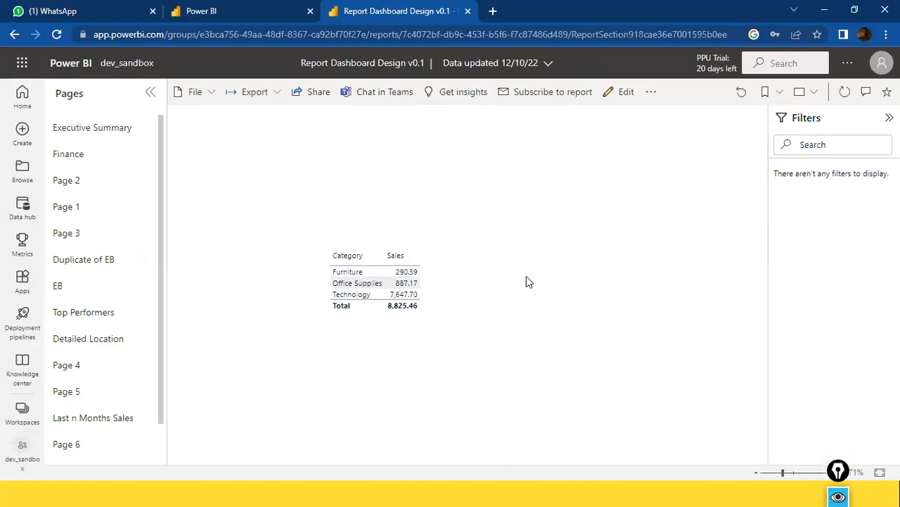
{"action": "key", "text": "alt+Tab"}
{"action": "key", "text": "alt+Tab"}
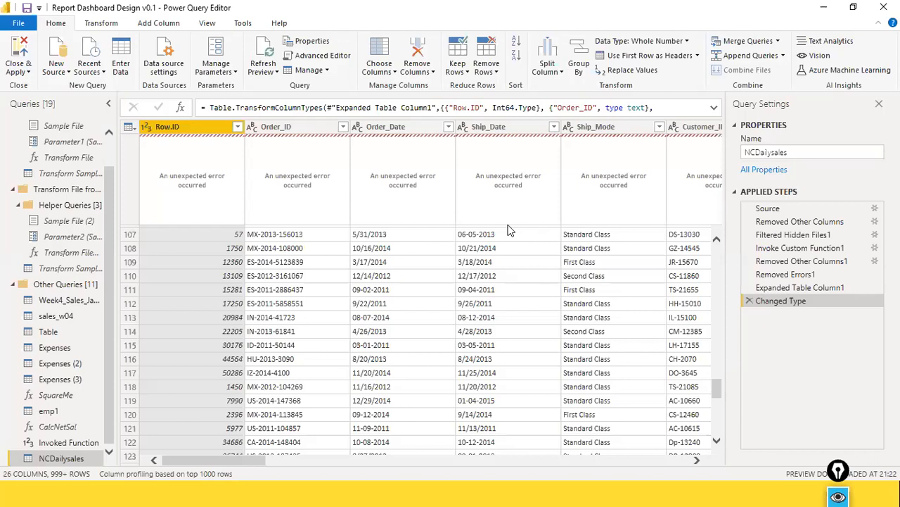
{"action": "key", "text": "alt+Tab"}
{"action": "key", "text": "alt+Tab"}
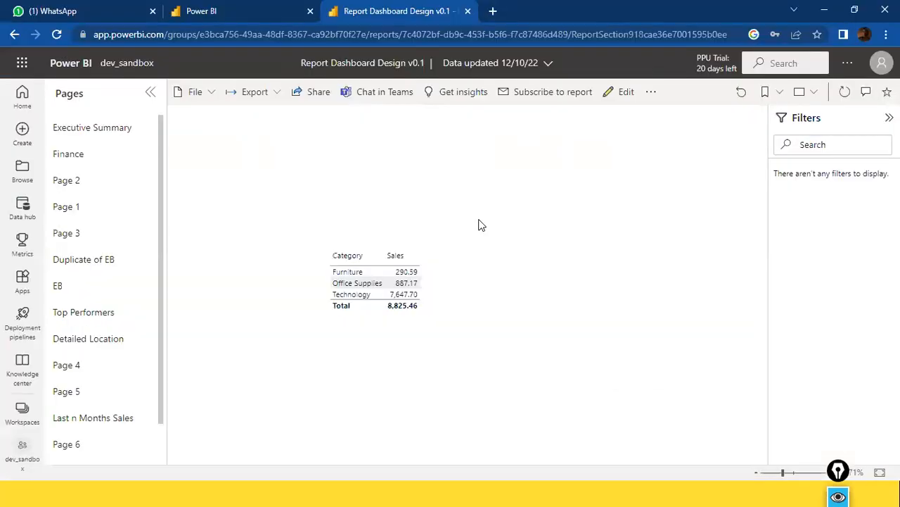
Step: Look inside the Apr subfolder of NCDailysales, return to the parent folder, and switch to the NCDailysales query in Power Query Editor
{"action": "key", "text": "alt+Tab"}
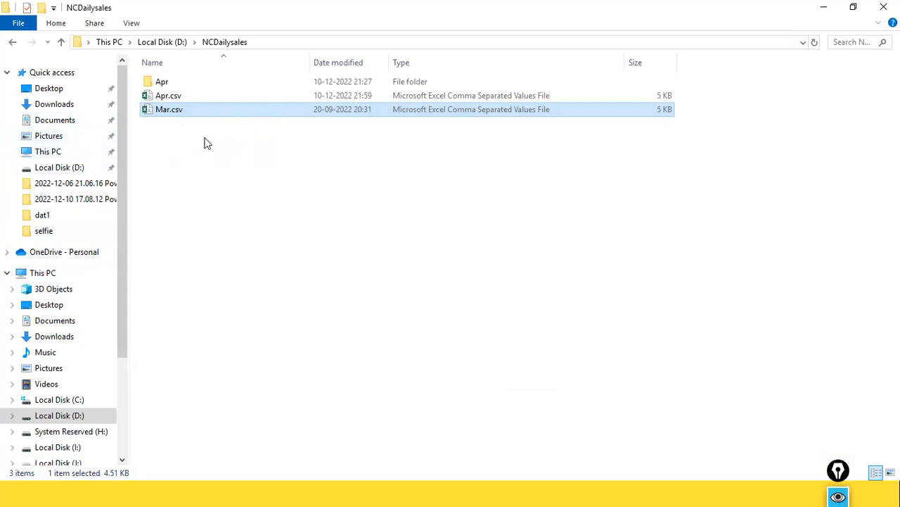
{"action": "double_click", "coordinate": [168, 85]}
{"action": "left_click", "coordinate": [220, 45]}
{"action": "key", "text": "alt+Tab"}
{"action": "key", "text": "Tab"}
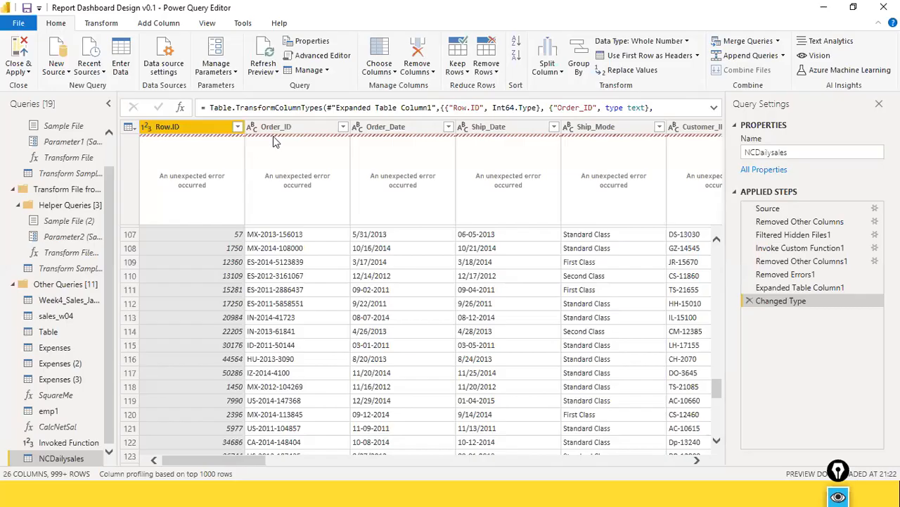
Step: Return from Power Query Editor to the category sales table of the published report in the browser
{"action": "key", "text": "alt+Tab"}
{"action": "key", "text": "alt+Tab"}
{"action": "key", "text": "alt+Tab"}
{"action": "key", "text": "alt+Tab"}
{"action": "key", "text": "alt+Tab"}
{"action": "key", "text": "Tab"}
{"action": "key", "text": "alt+Tab"}
{"action": "key", "text": "Tab"}
{"action": "key", "text": "Tab"}
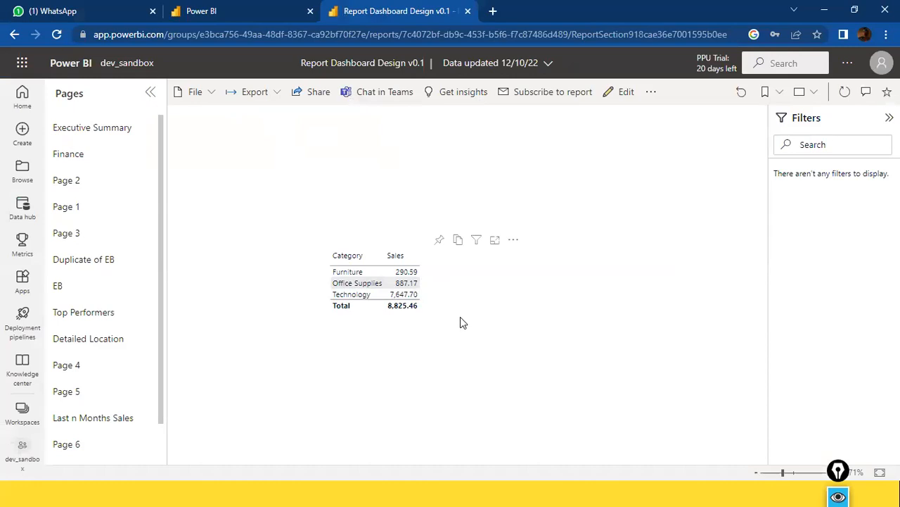
{"action": "key", "text": "alt+Tab"}
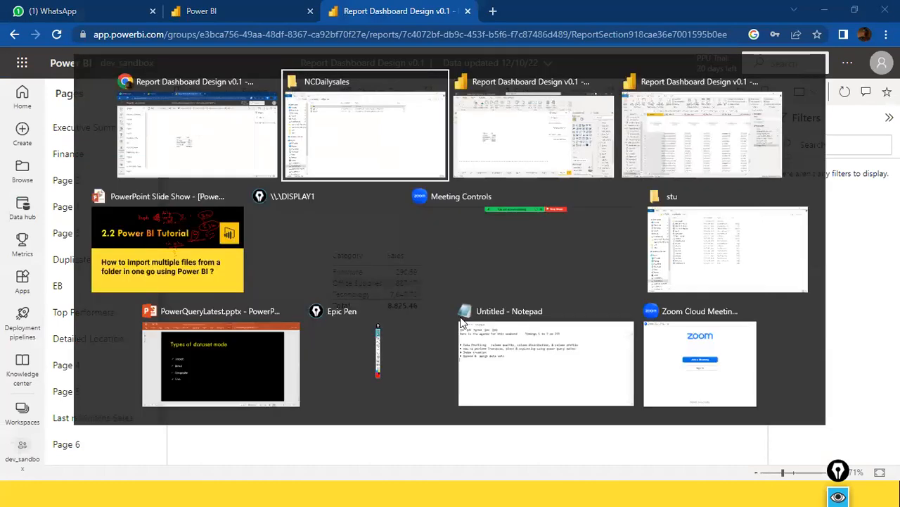
{"action": "key", "text": "Escape"}
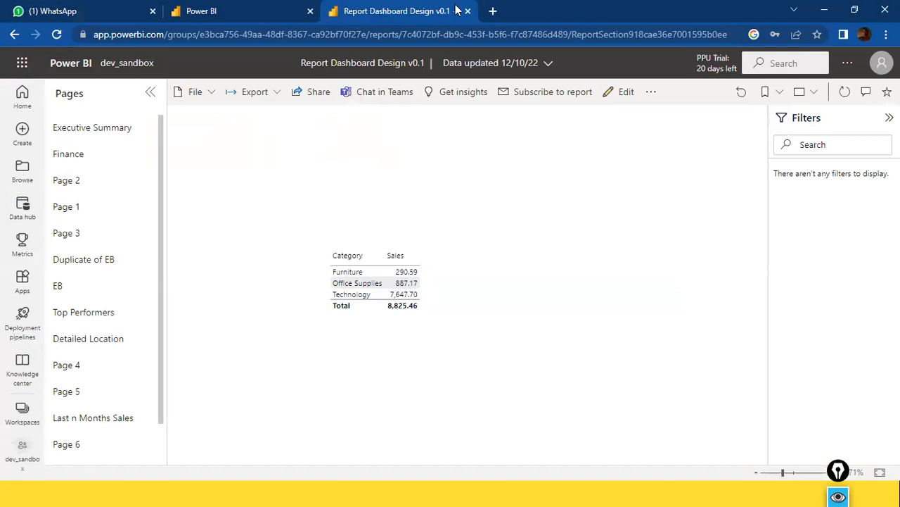
{"action": "key", "text": "alt+Tab"}
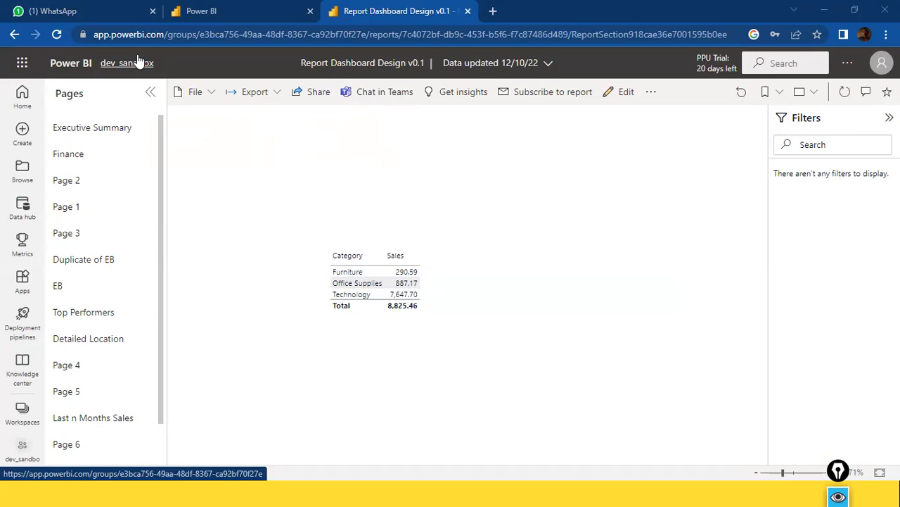
Step: Read the unread chat message in WhatsApp Web and the unread message in the archived AWS Batch group
{"action": "left_click", "coordinate": [104, 9]}
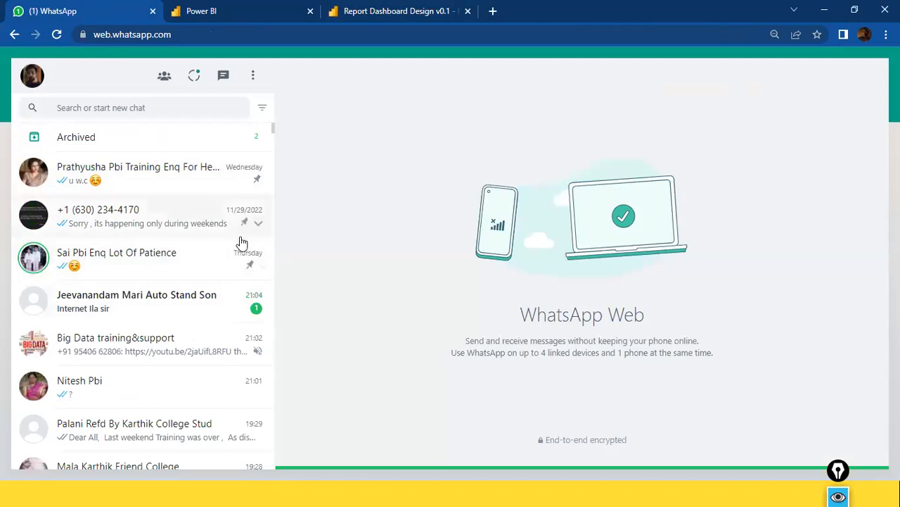
{"action": "left_click", "coordinate": [154, 304]}
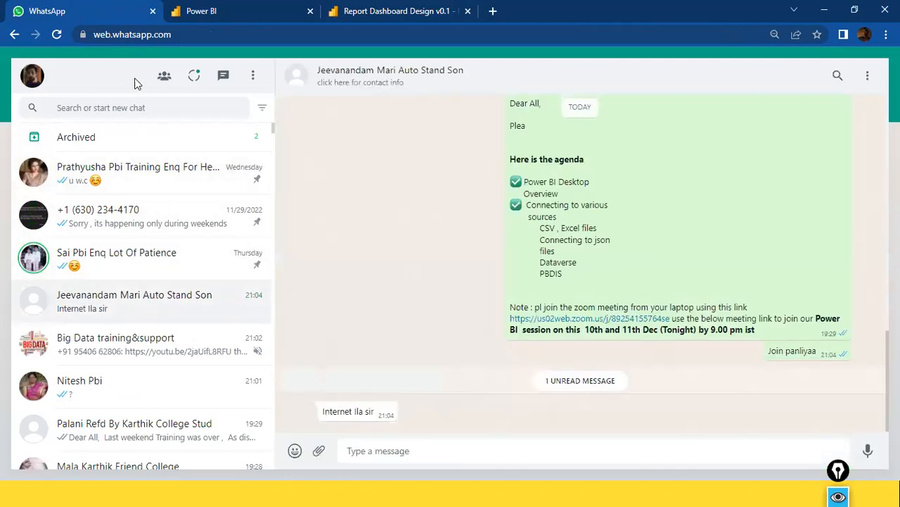
{"action": "left_click", "coordinate": [113, 149]}
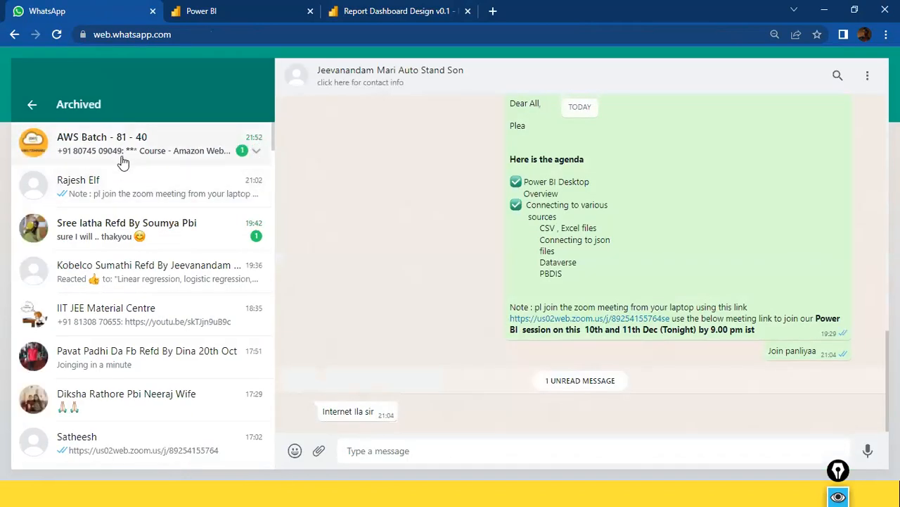
{"action": "left_click", "coordinate": [123, 151]}
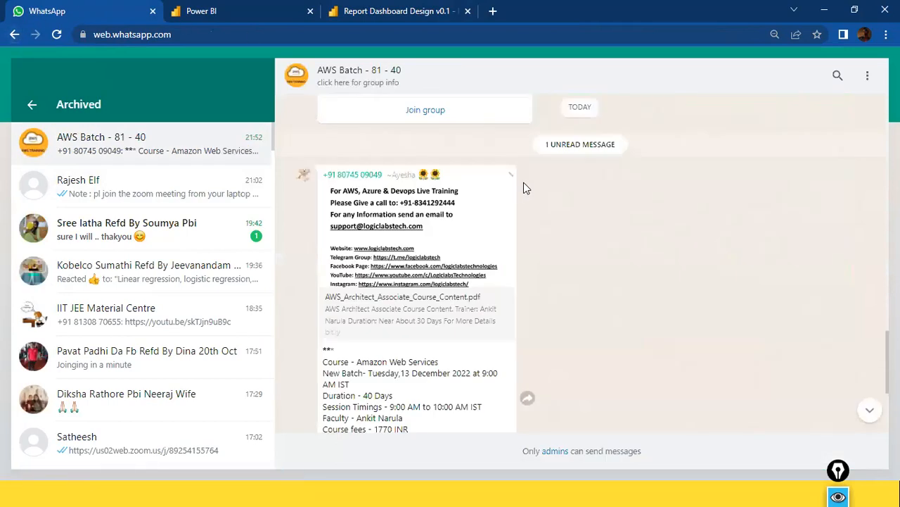
Step: Review the dataset's scheduled refresh settings and switch to the category sales table on Page 8 in Power BI Desktop
{"action": "left_click", "coordinate": [224, 11]}
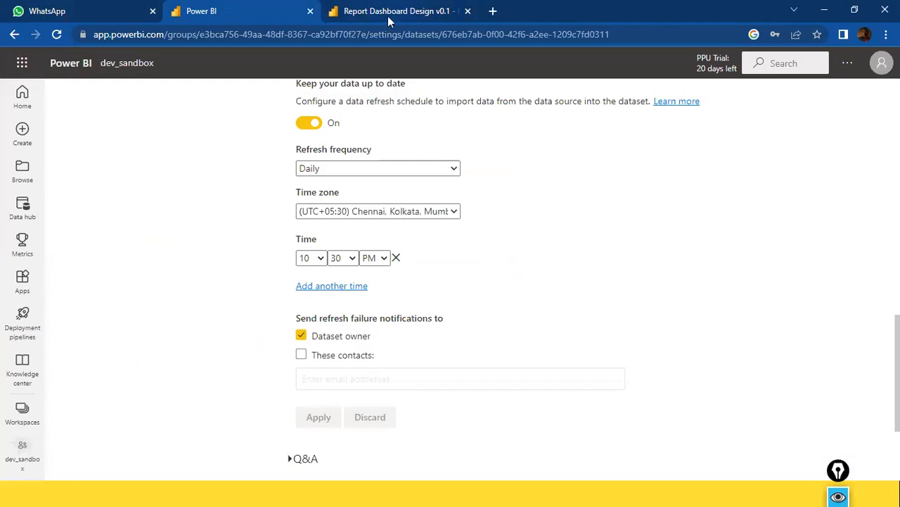
{"action": "key", "text": "alt+Tab"}
{"action": "key", "text": "alt+Tab"}
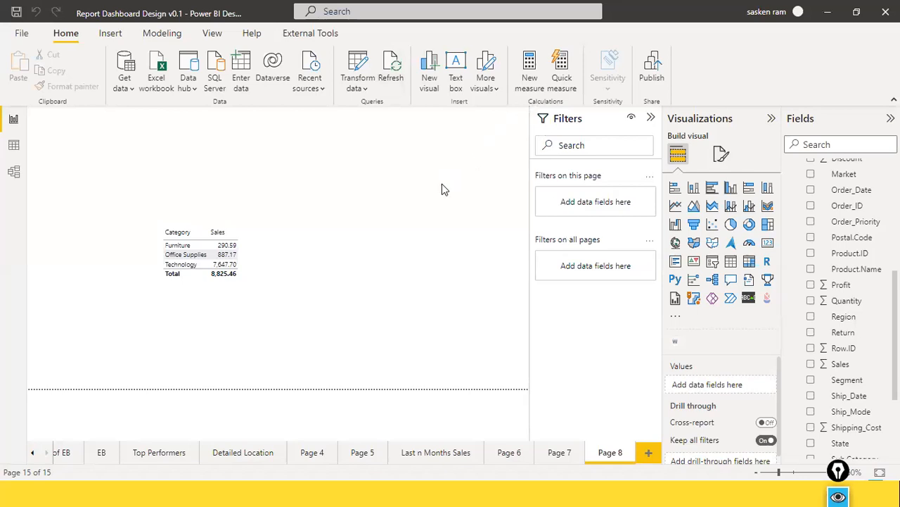
{"action": "key", "text": "alt+Tab"}
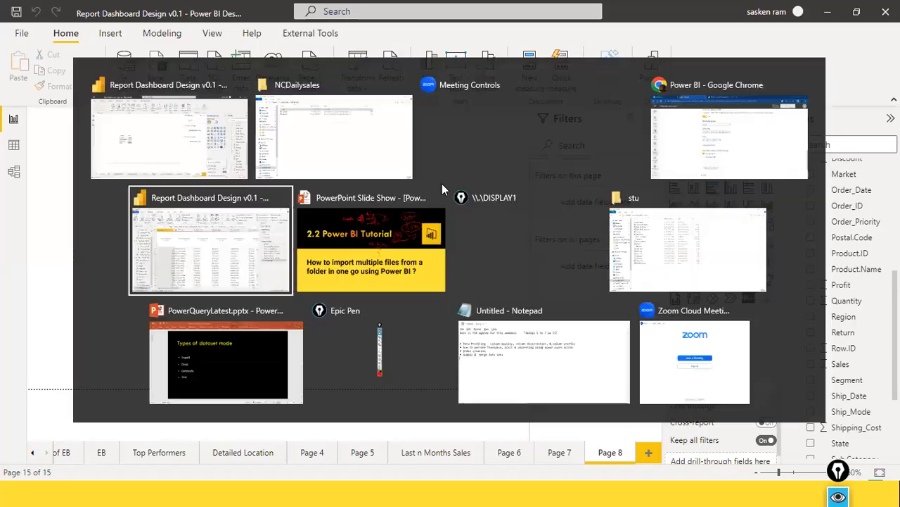
{"action": "key", "text": "alt+Tab"}
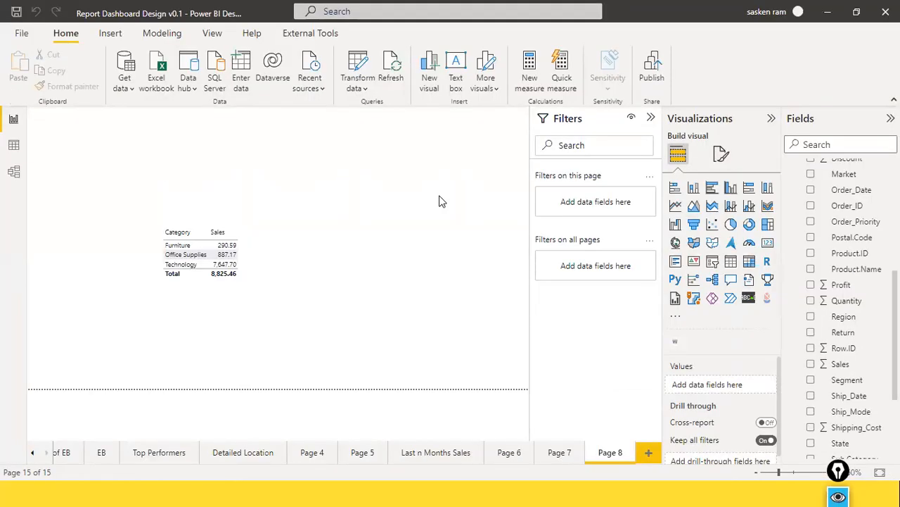
Step: Recheck the Apr.csv file details in the NCDailysales folder and return to the report in Power BI Desktop
{"action": "key", "text": "alt+Tab"}
{"action": "key", "text": "Tab"}
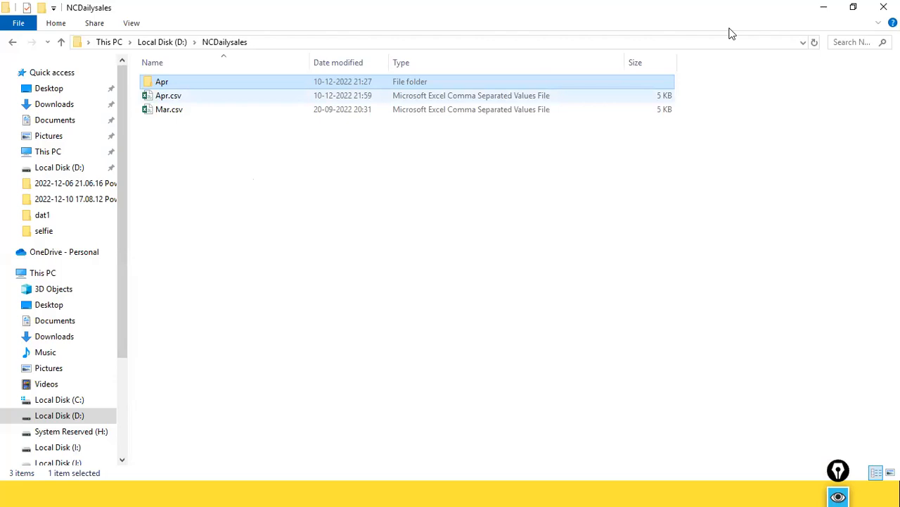
{"action": "left_click", "coordinate": [252, 225]}
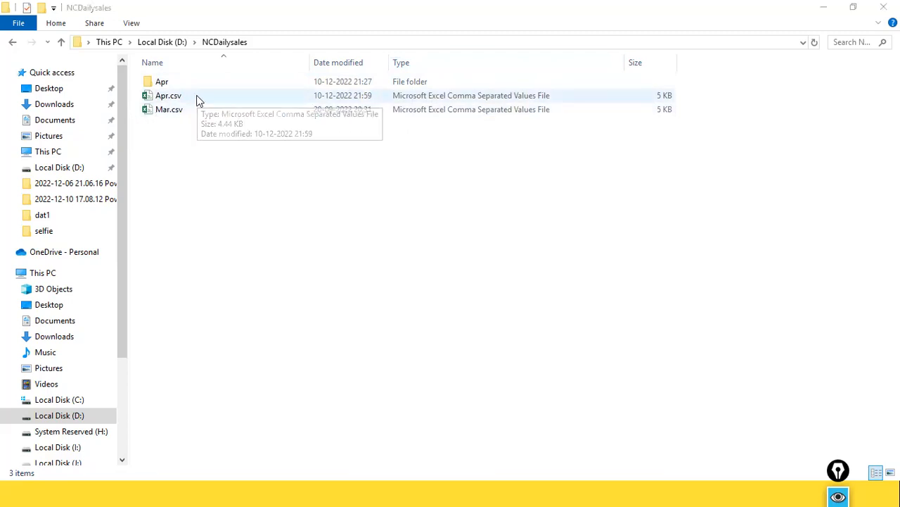
{"action": "key", "text": "alt+Tab"}
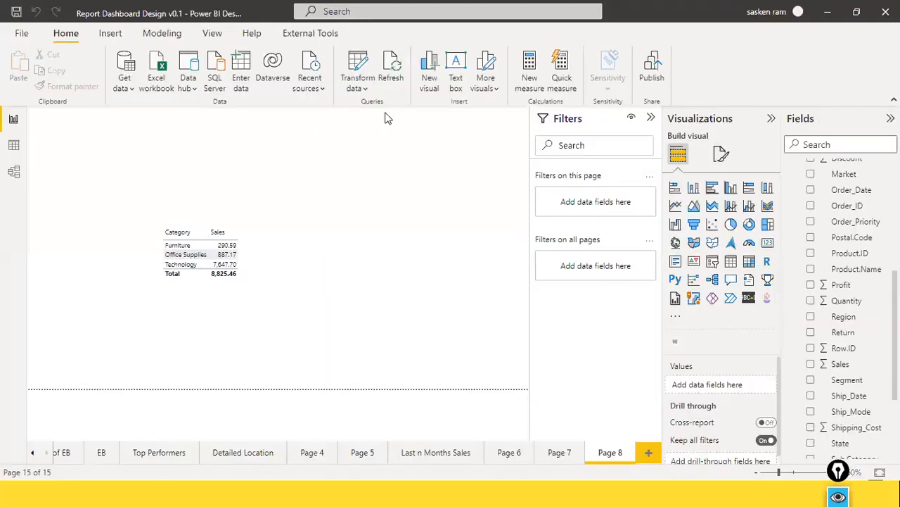